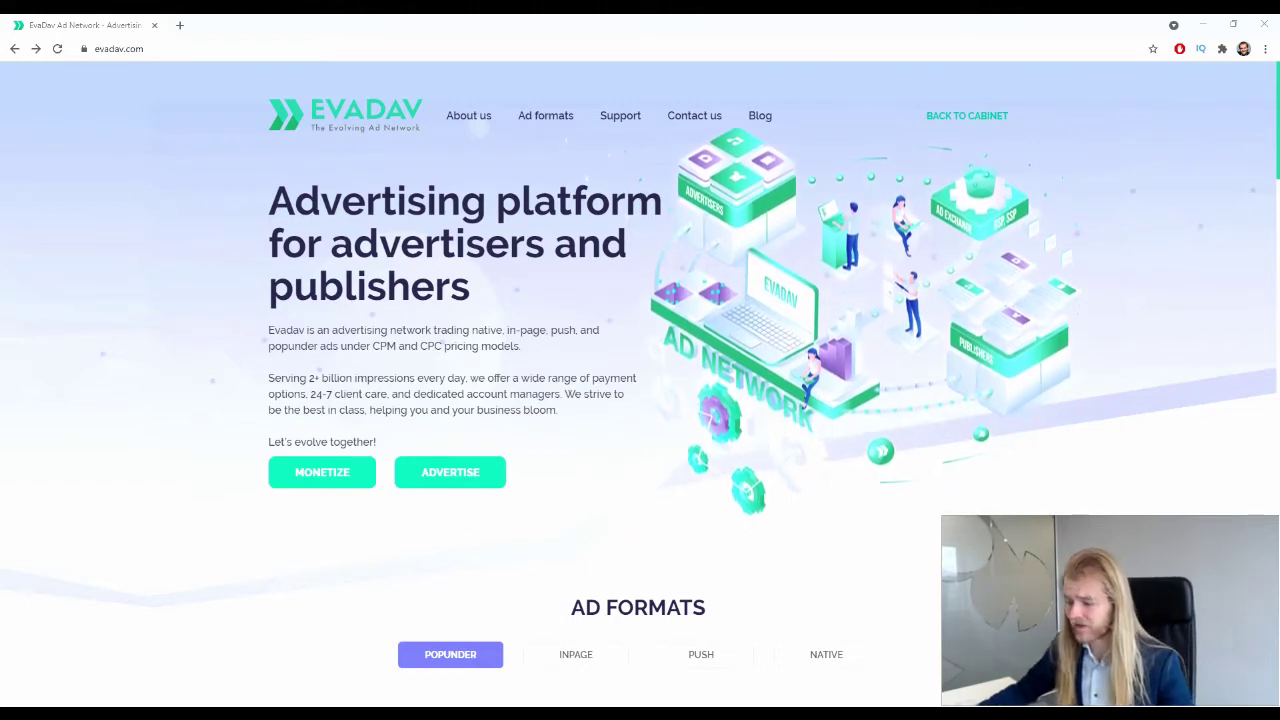
- Review the descriptions of the Popunder, Inpage, Push and Native ad formats on the homepage
click(298, 373)
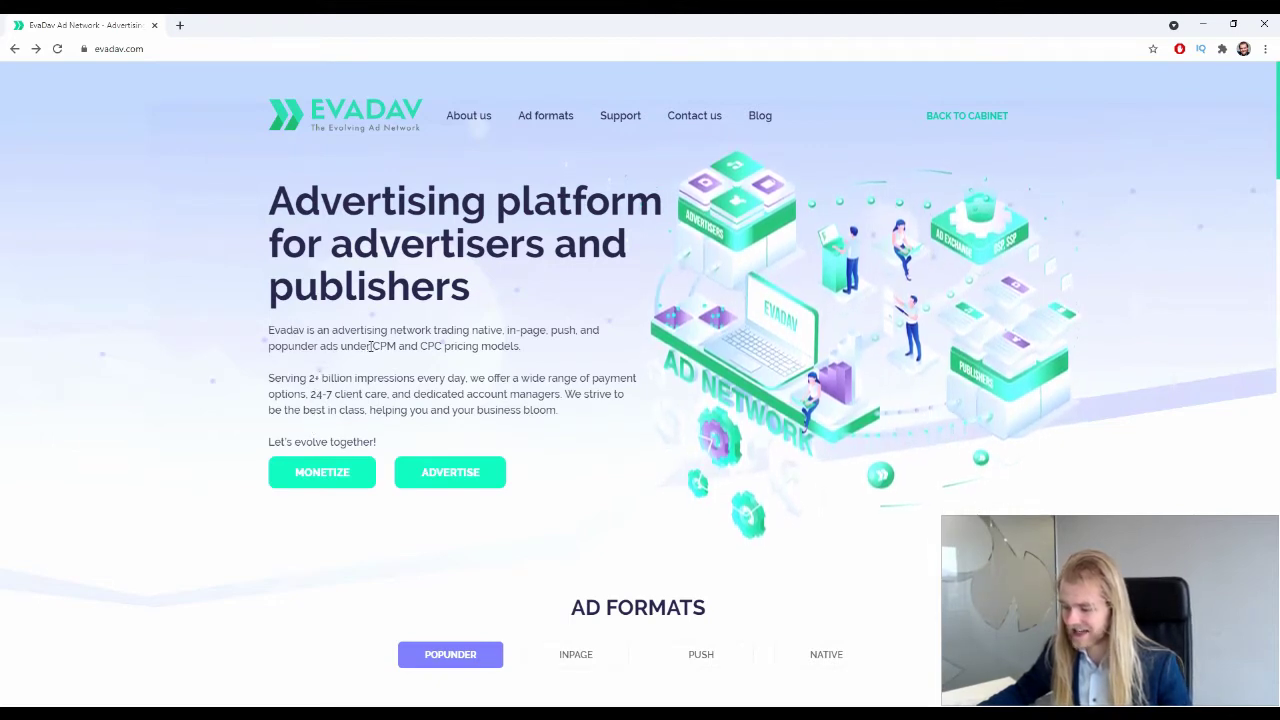
scroll(510, 268, down, 3)
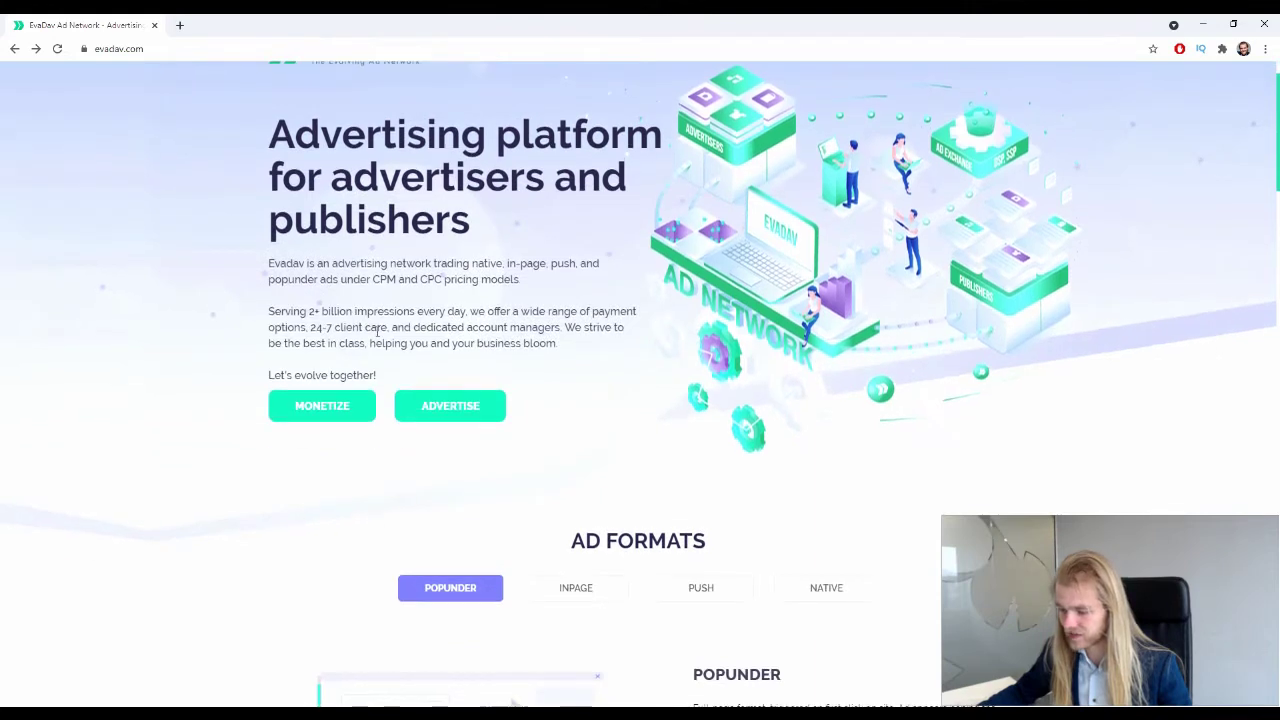
scroll(560, 256, down, 2)
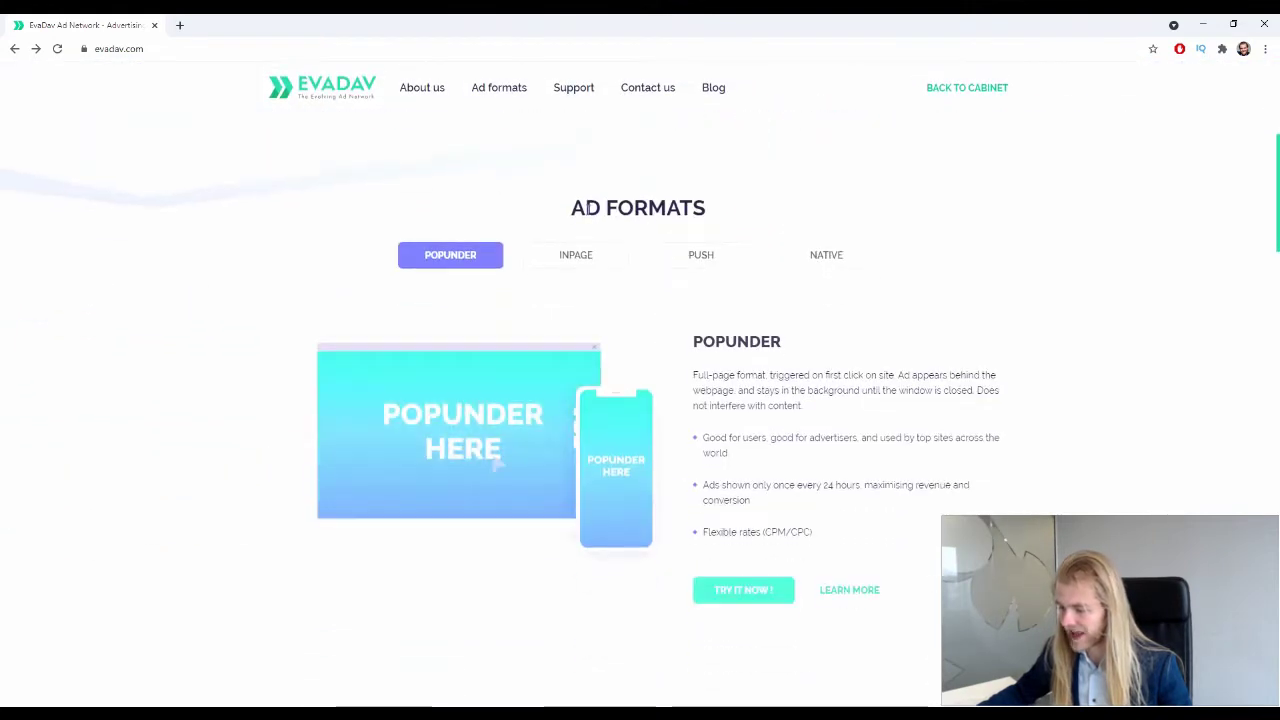
drag(586, 208, 752, 212)
click(752, 212)
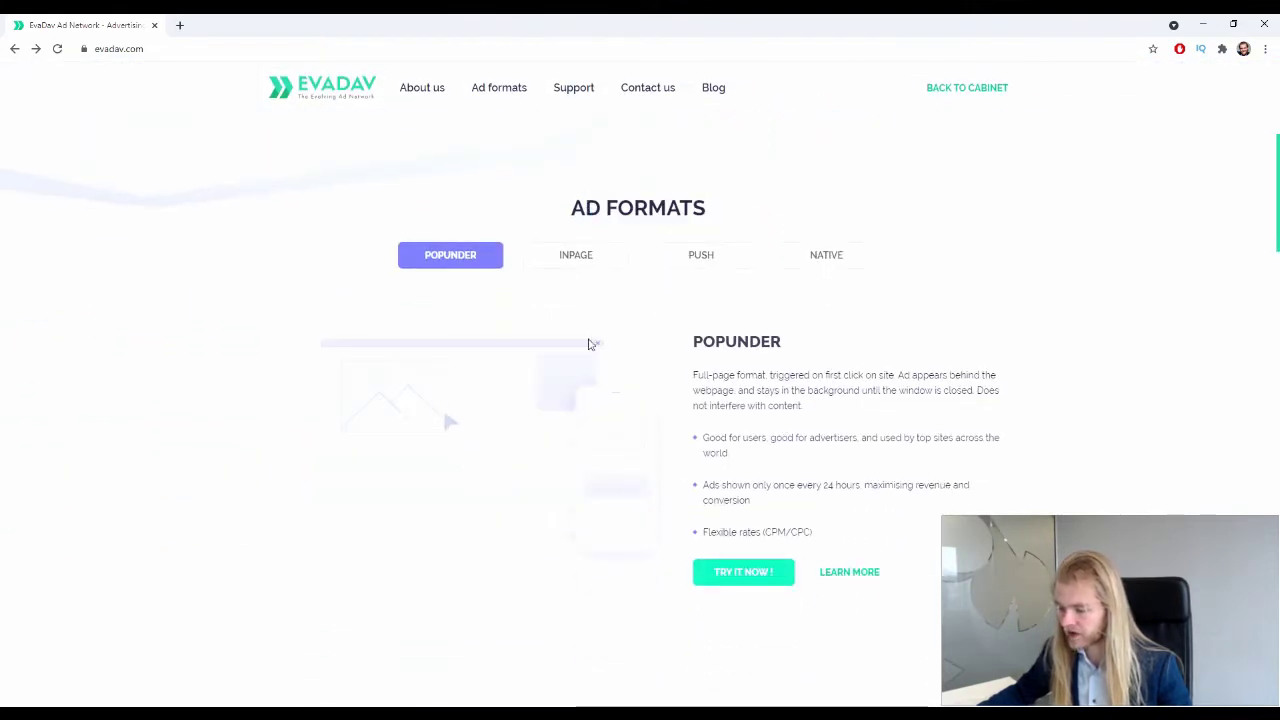
click(574, 262)
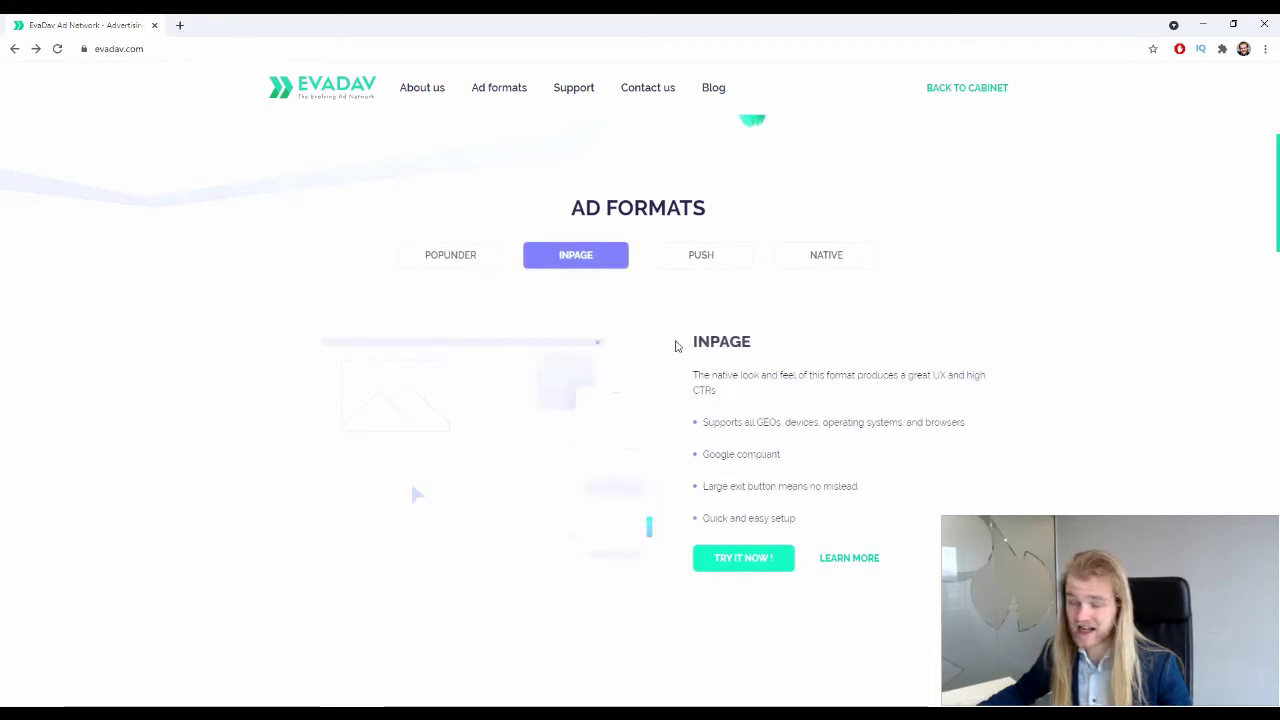
click(700, 258)
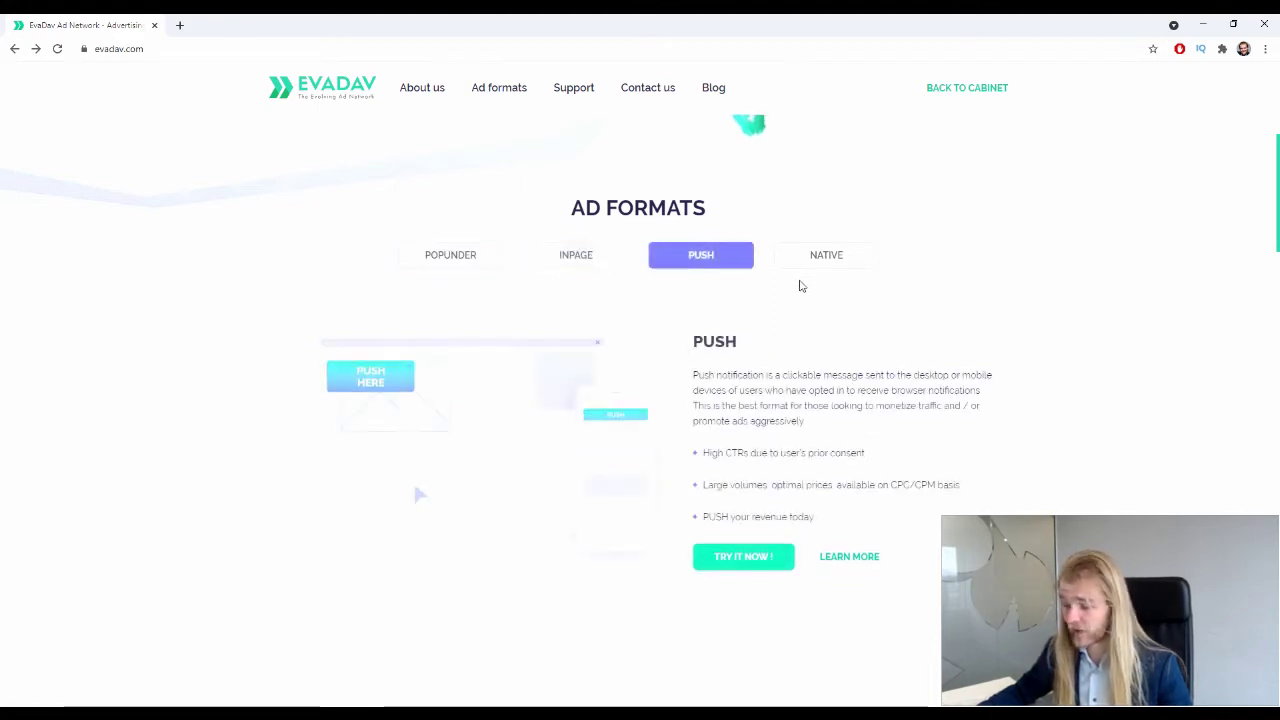
click(852, 266)
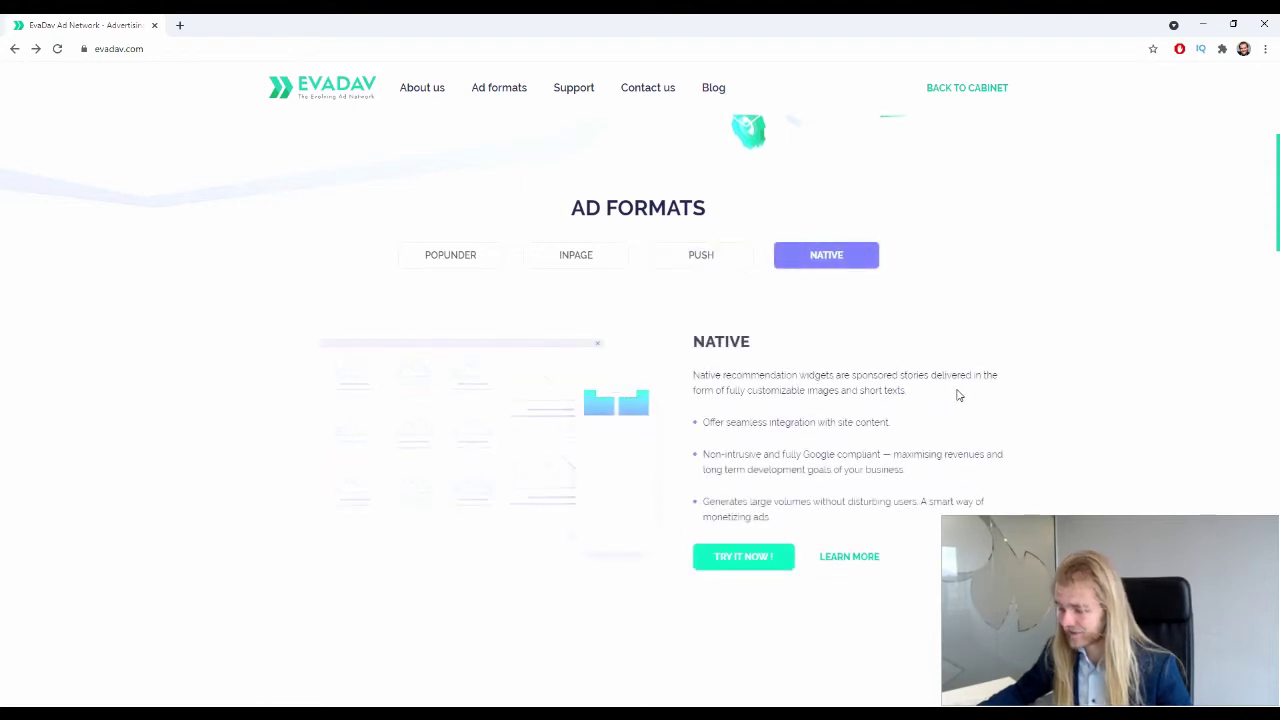
click(734, 253)
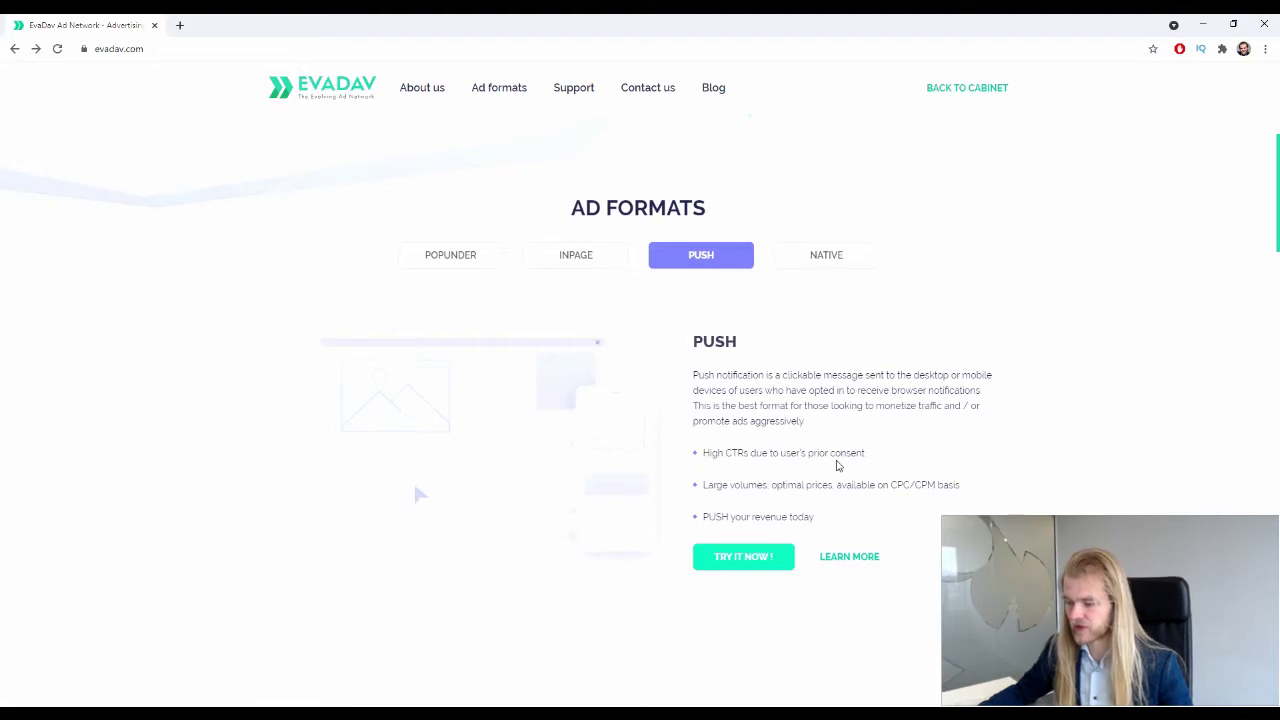
click(588, 266)
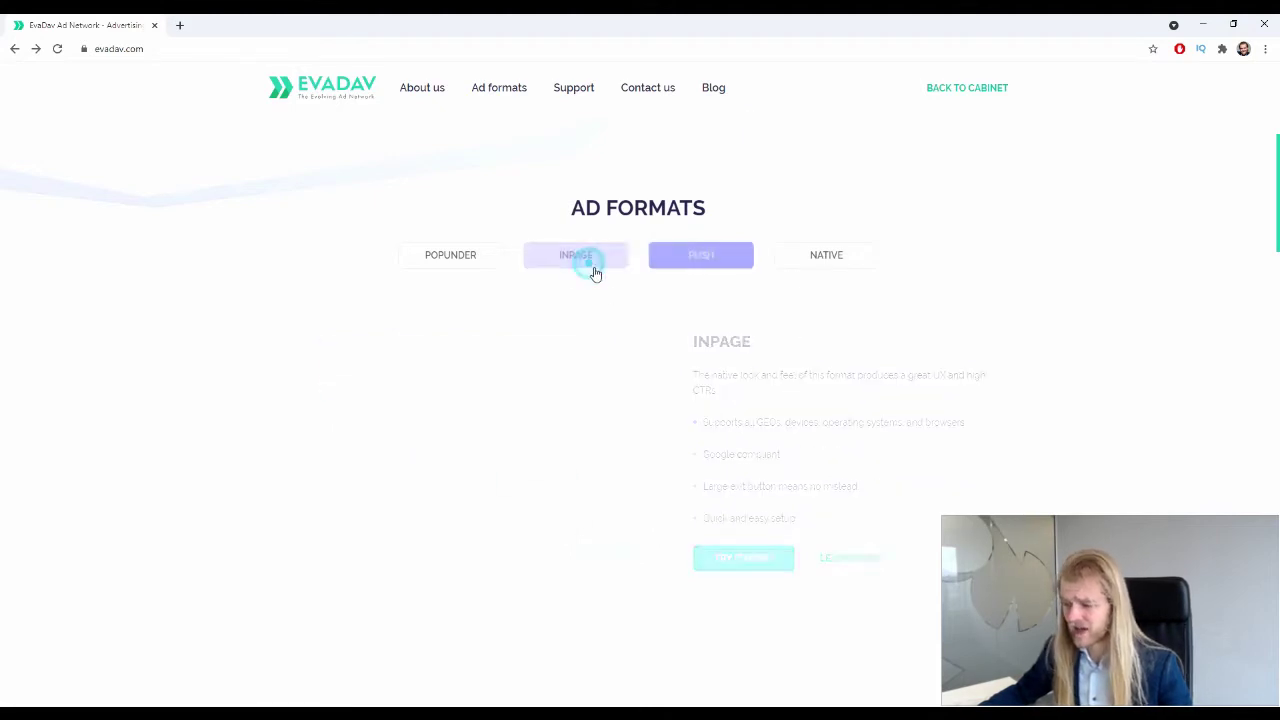
click(688, 266)
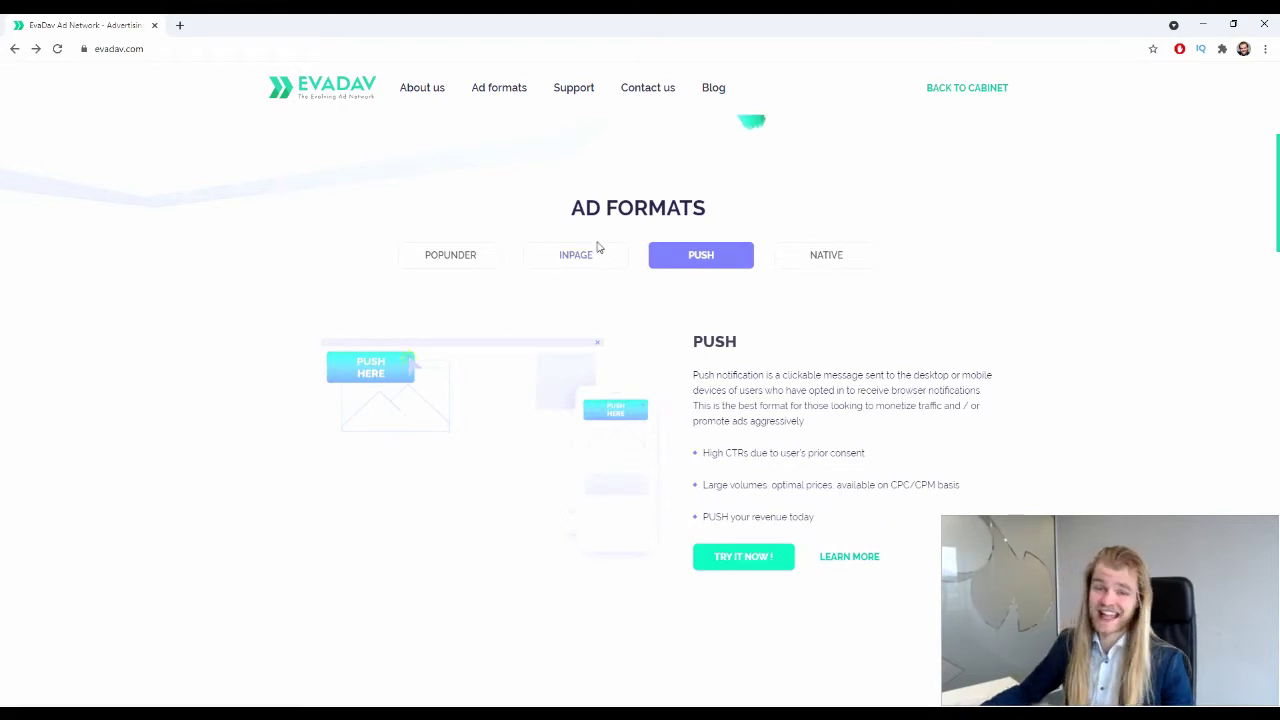
- Show the advertiser benefits on the homepage and read through them
scroll(735, 303, down, 3)
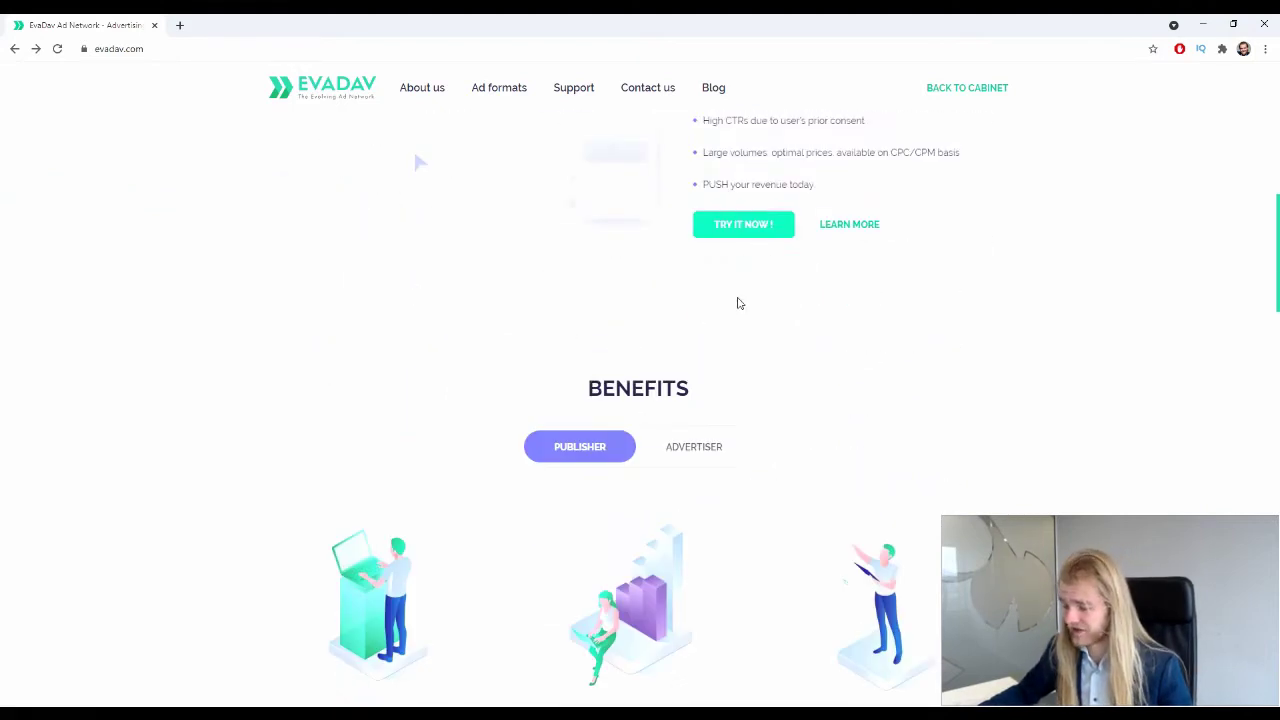
scroll(728, 313, down, 1)
click(703, 310)
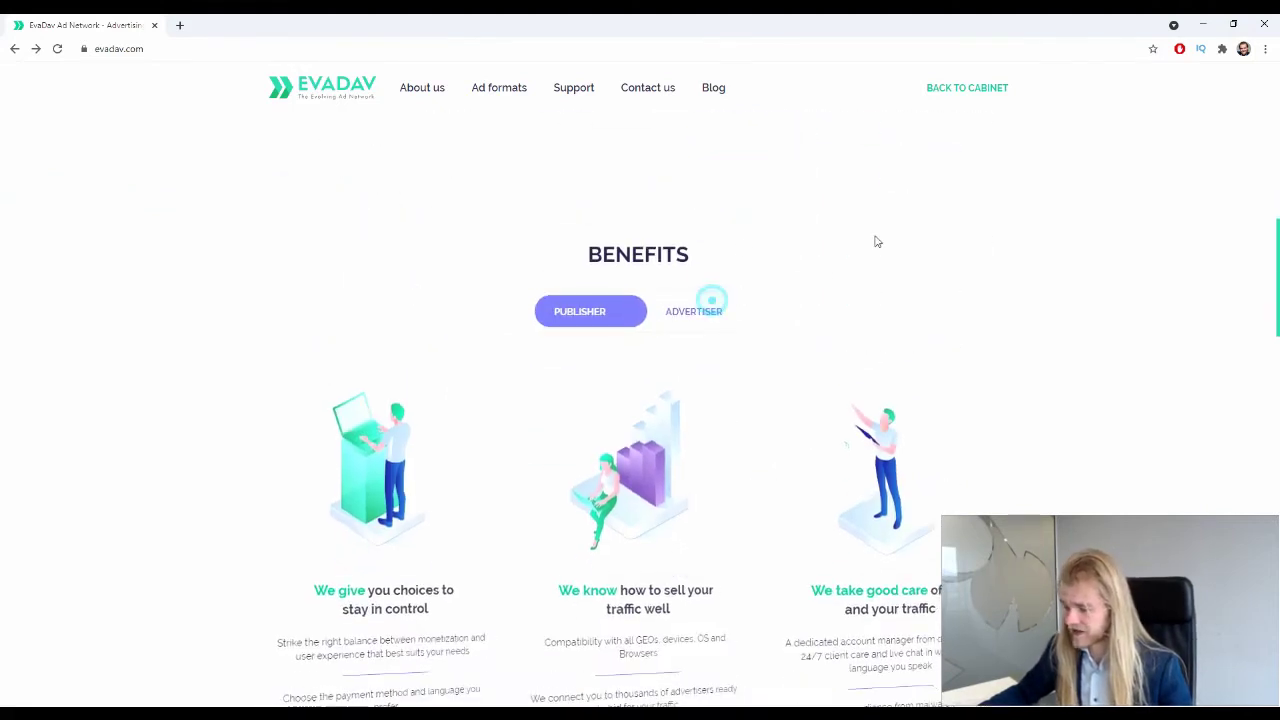
scroll(870, 206, down, 1)
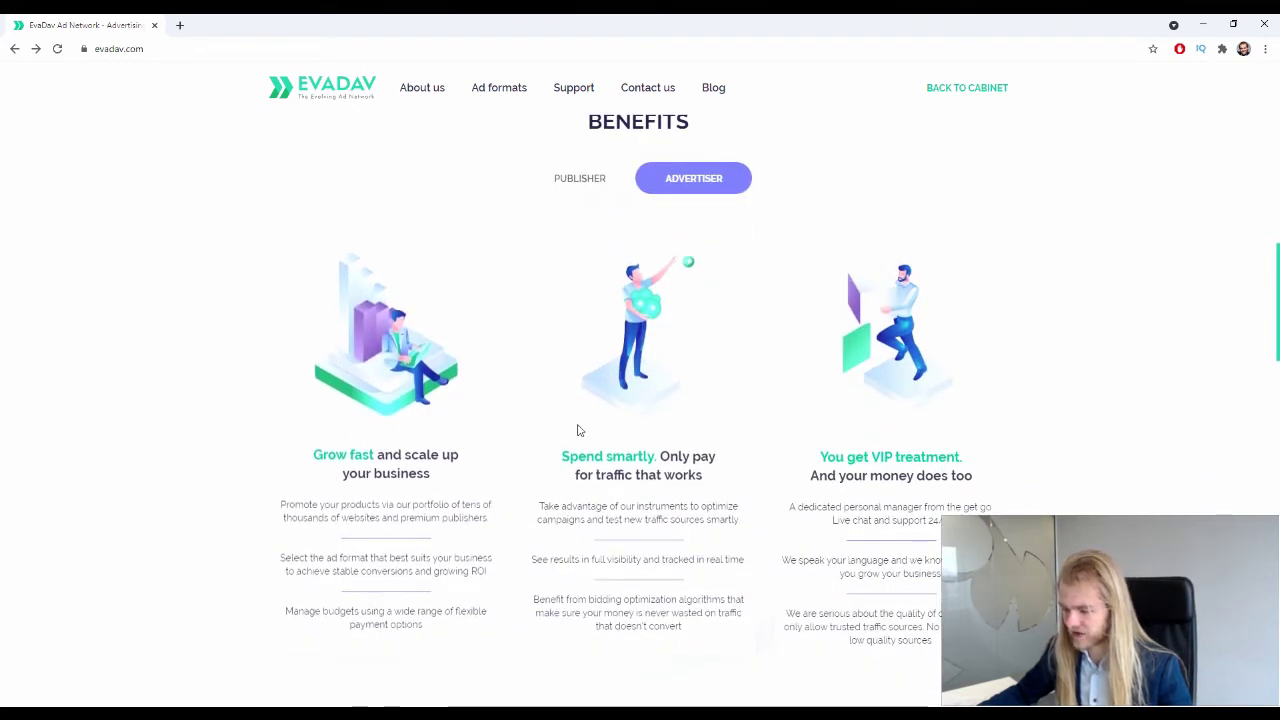
scroll(590, 422, down, 1)
scroll(745, 420, down, 1)
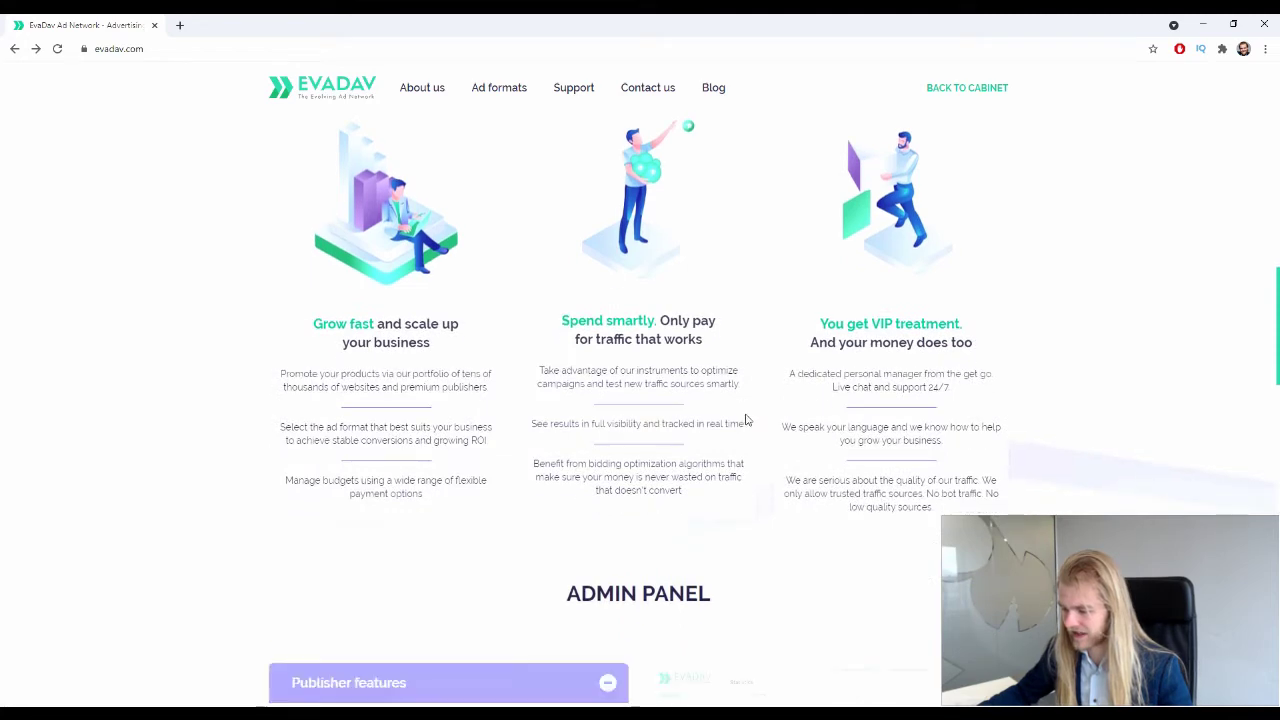
scroll(800, 402, down, 1)
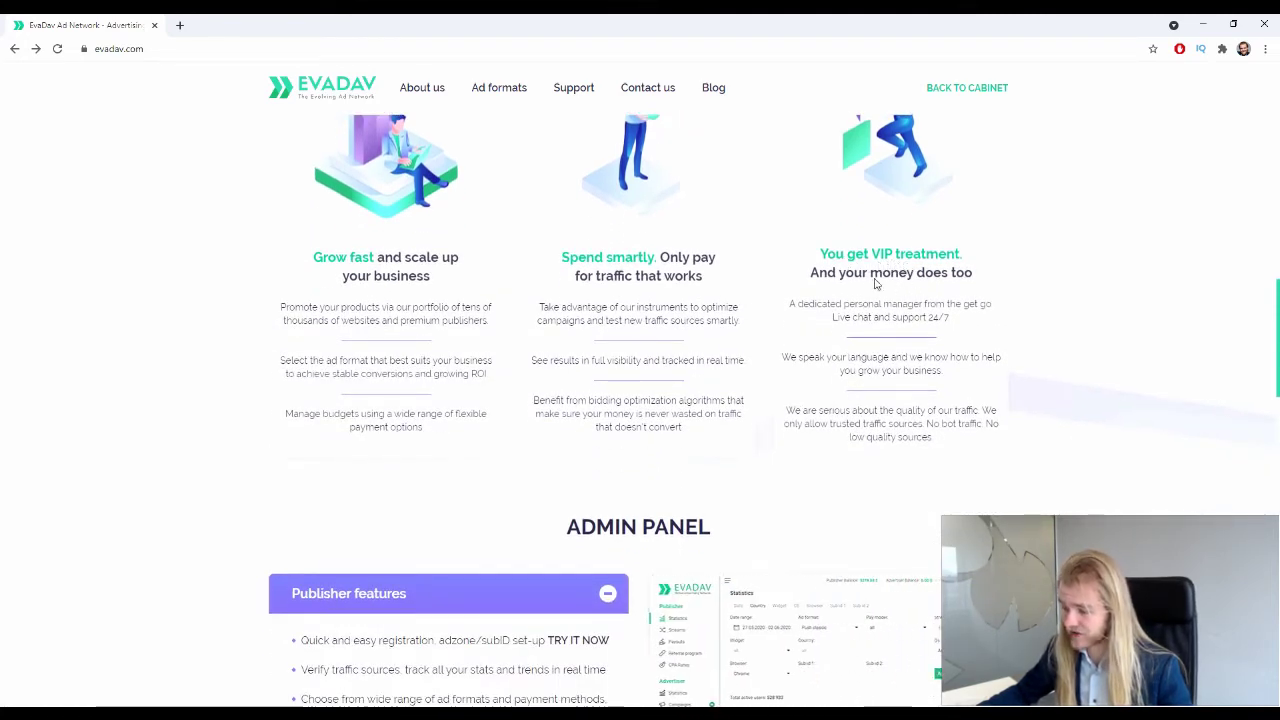
- Examine the network's figures under Our Strong Numbers, especially the daily impressions
scroll(866, 285, down, 2)
scroll(866, 288, down, 8)
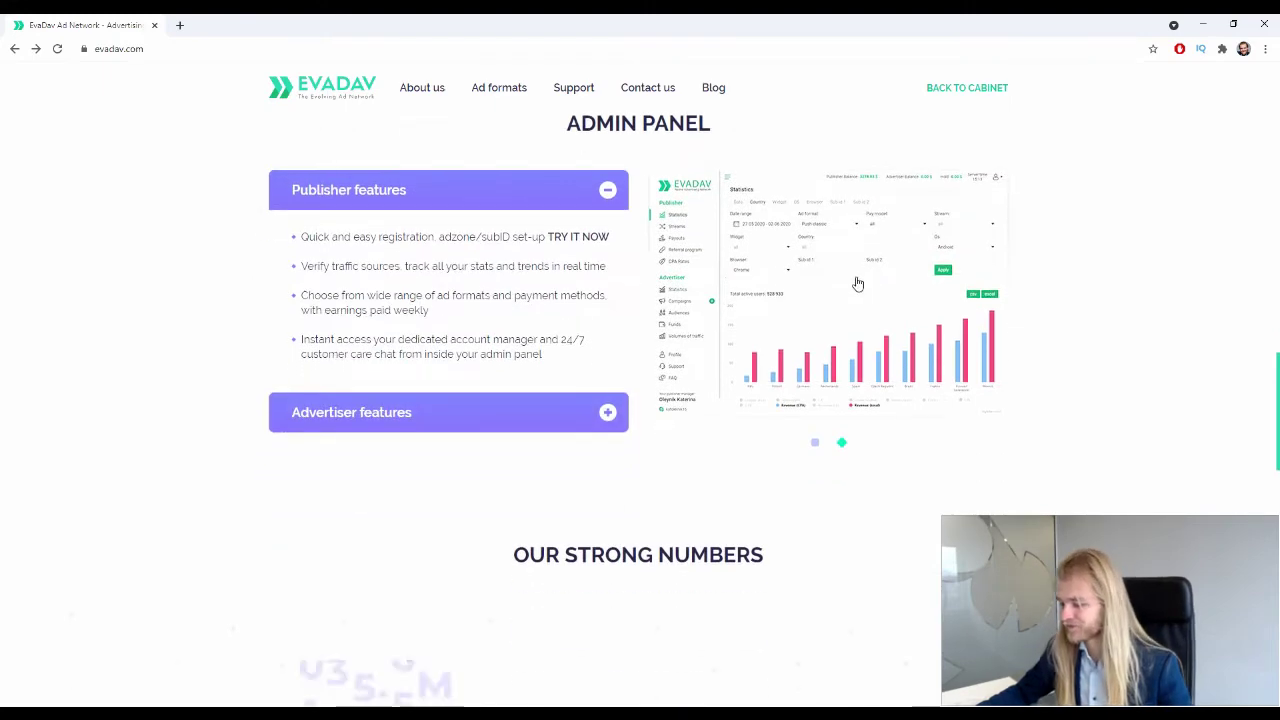
scroll(858, 282, up, 3)
scroll(857, 280, down, 1)
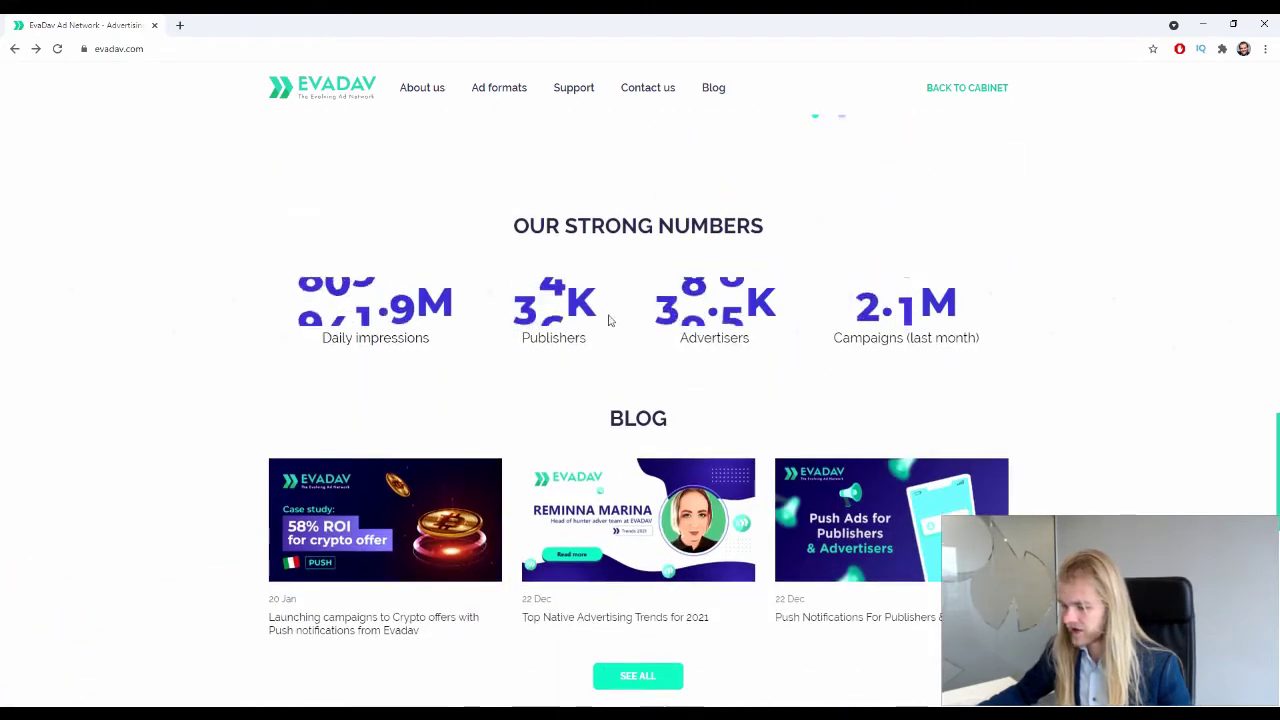
drag(484, 253, 706, 228)
click(790, 228)
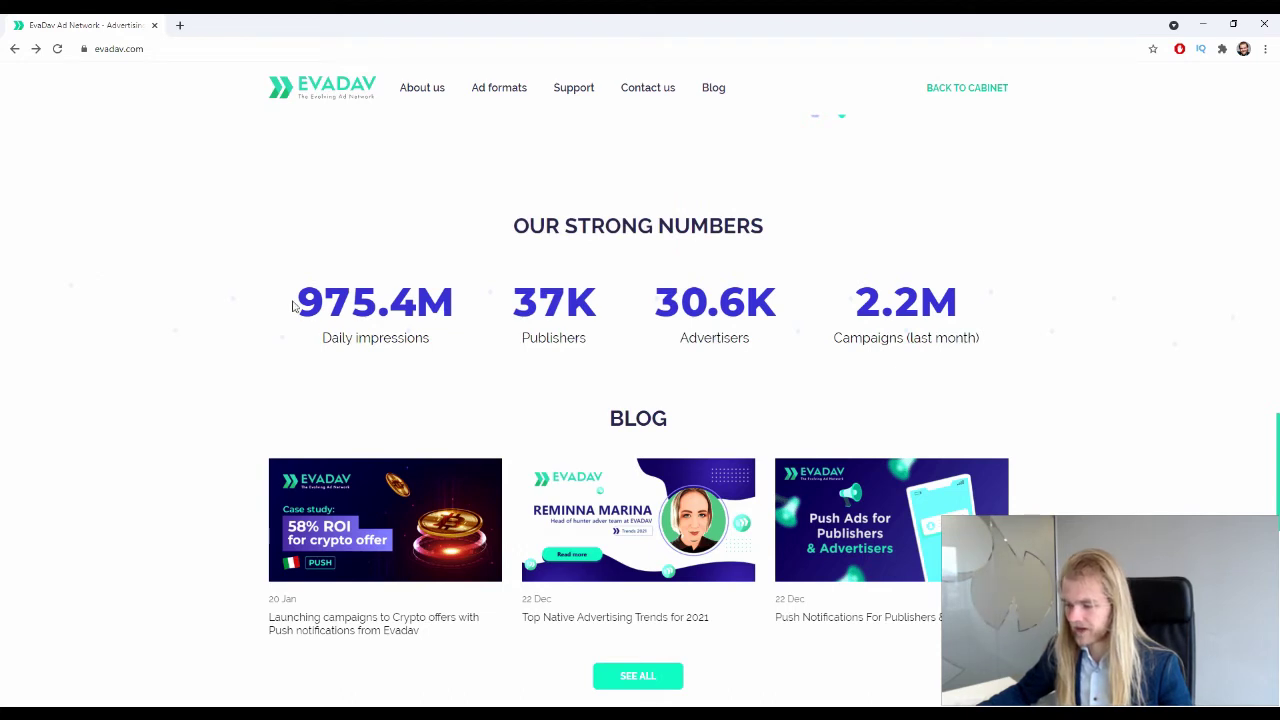
drag(286, 297, 380, 335)
click(375, 340)
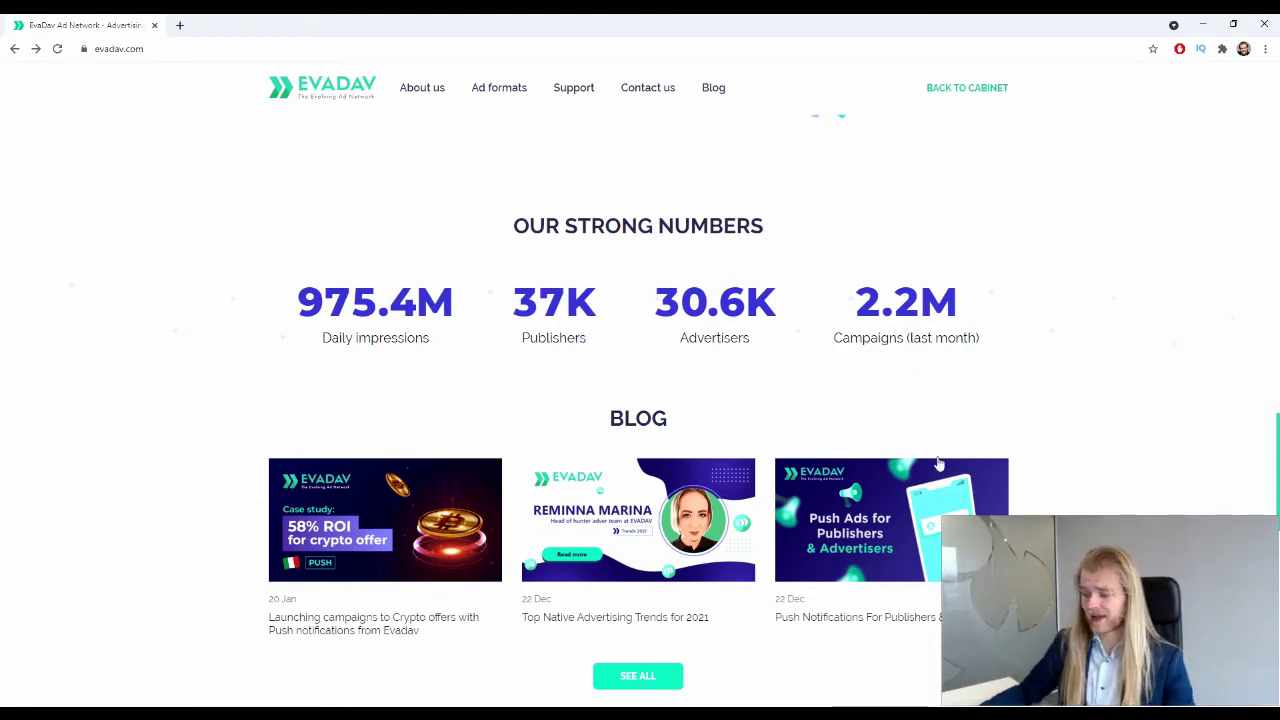
- Look over the homepage's blog, referral program, questions and supported payment methods sections
scroll(800, 430, down, 9)
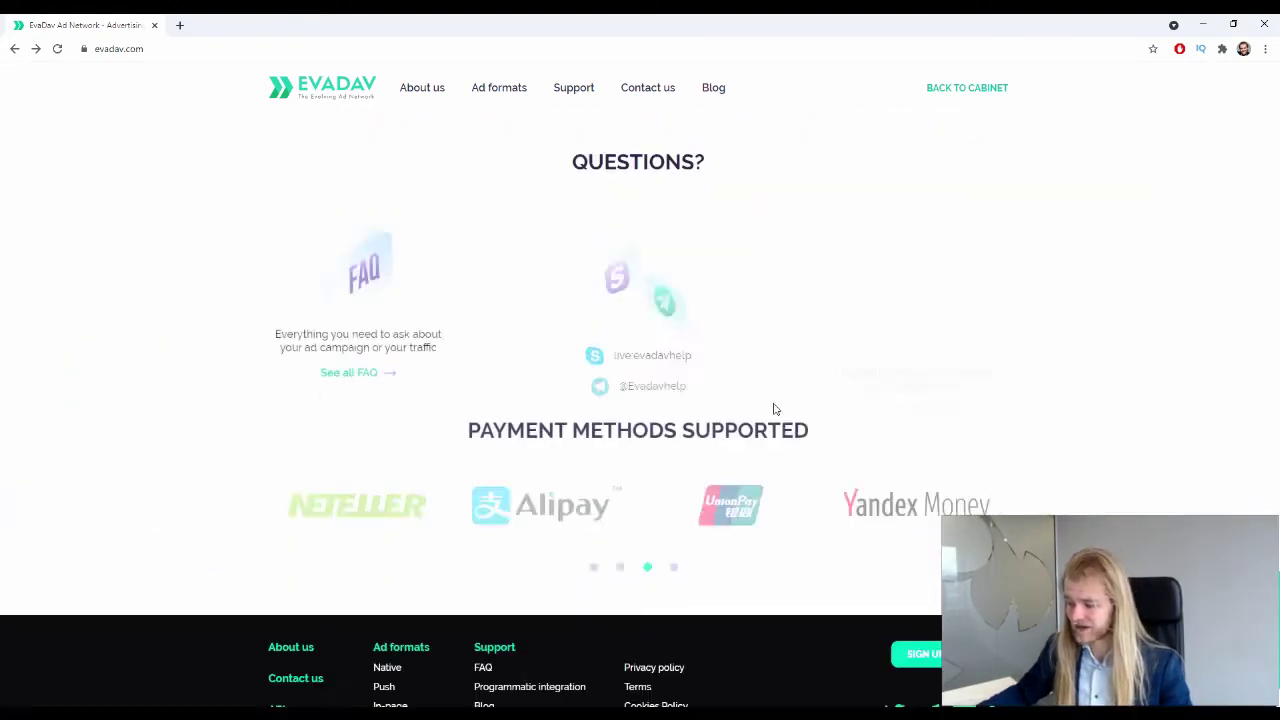
scroll(776, 408, up, 5)
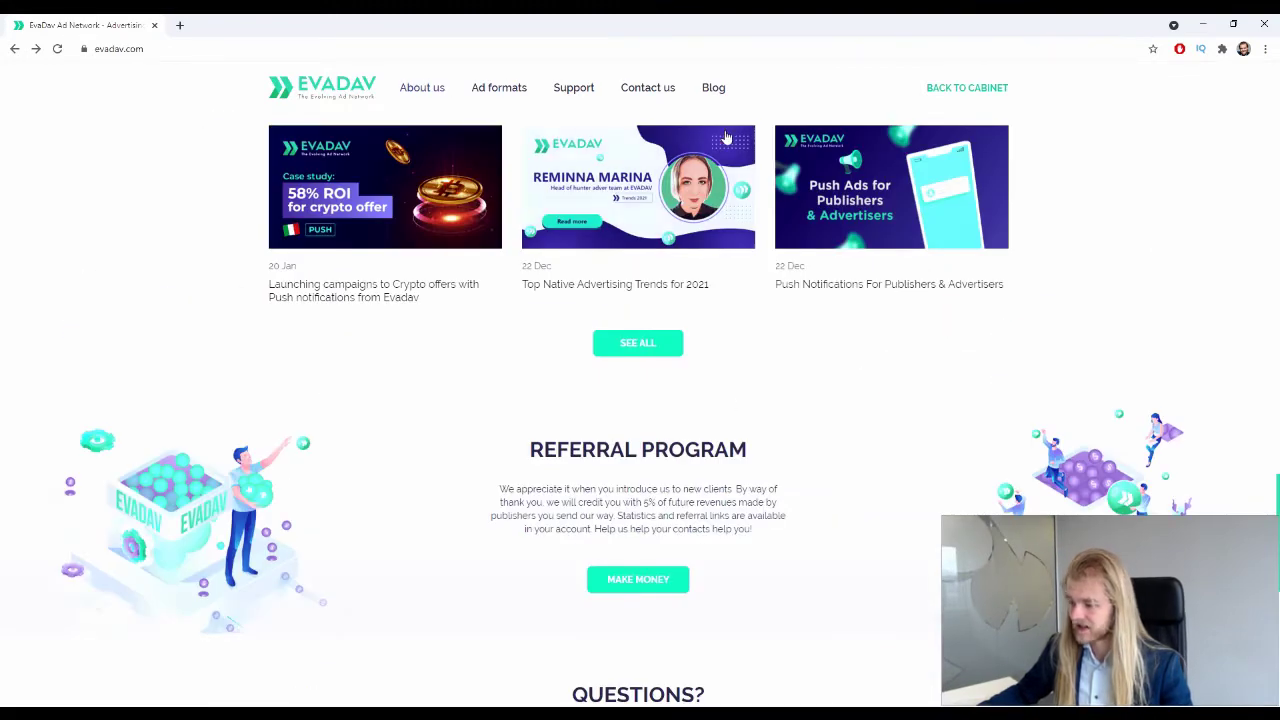
scroll(683, 146, up, 5)
scroll(683, 146, up, 10)
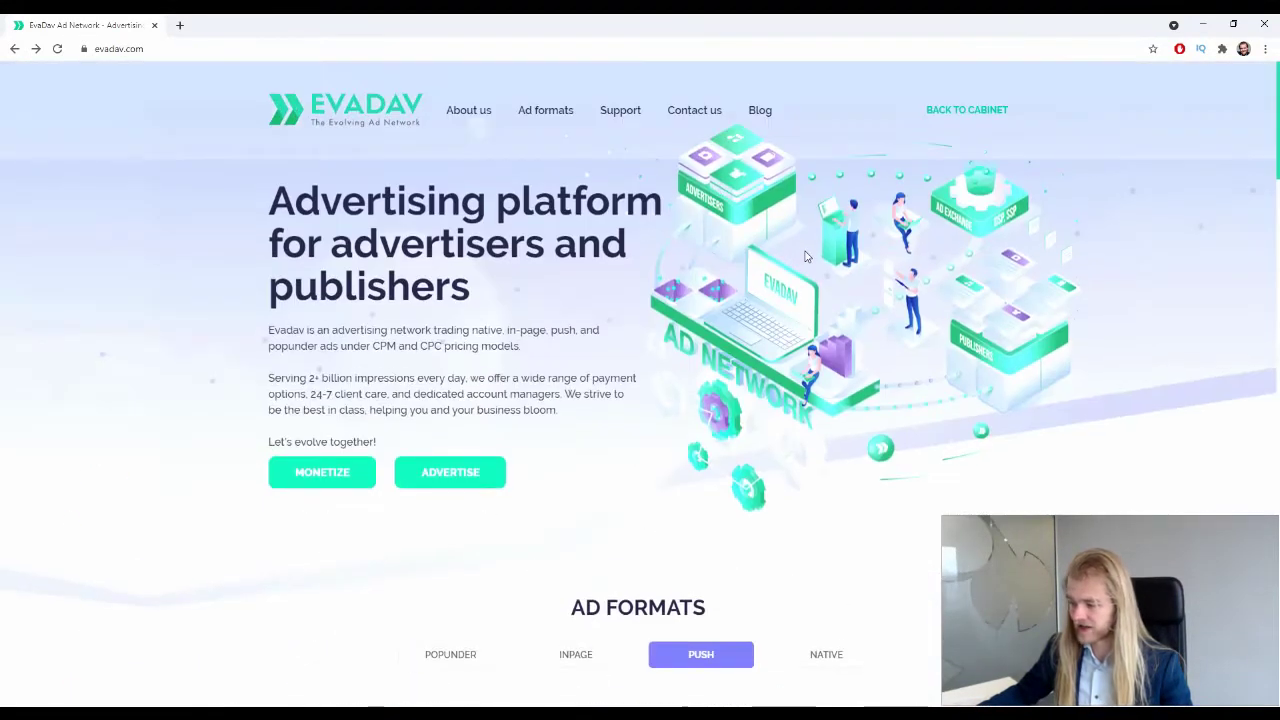
- Go to the account cabinet and start a new advertiser campaign named Deberoo
click(982, 116)
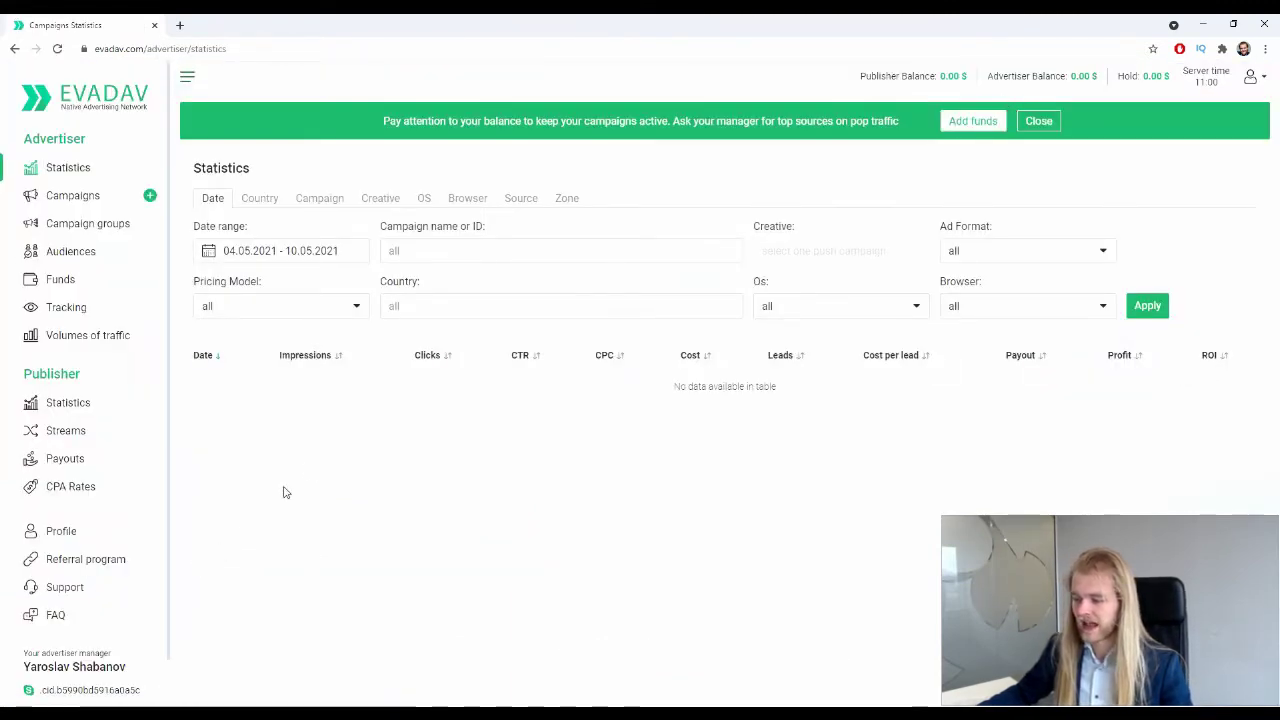
click(150, 196)
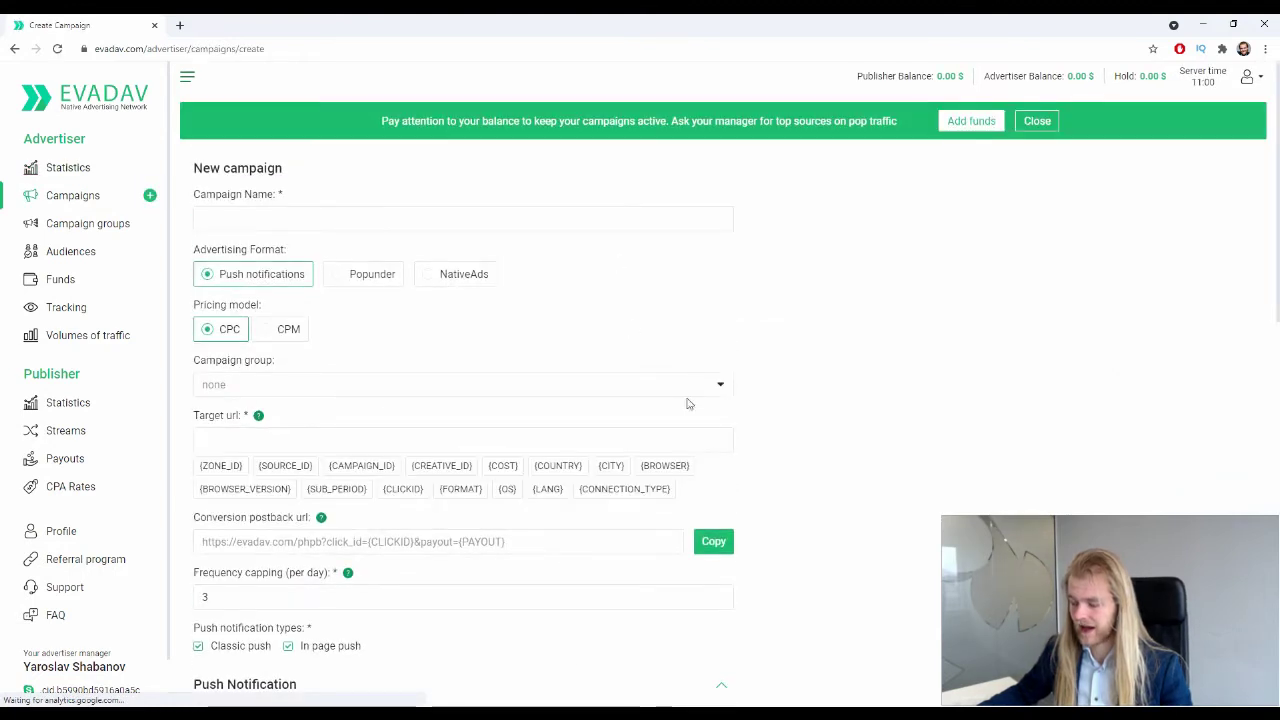
click(340, 214)
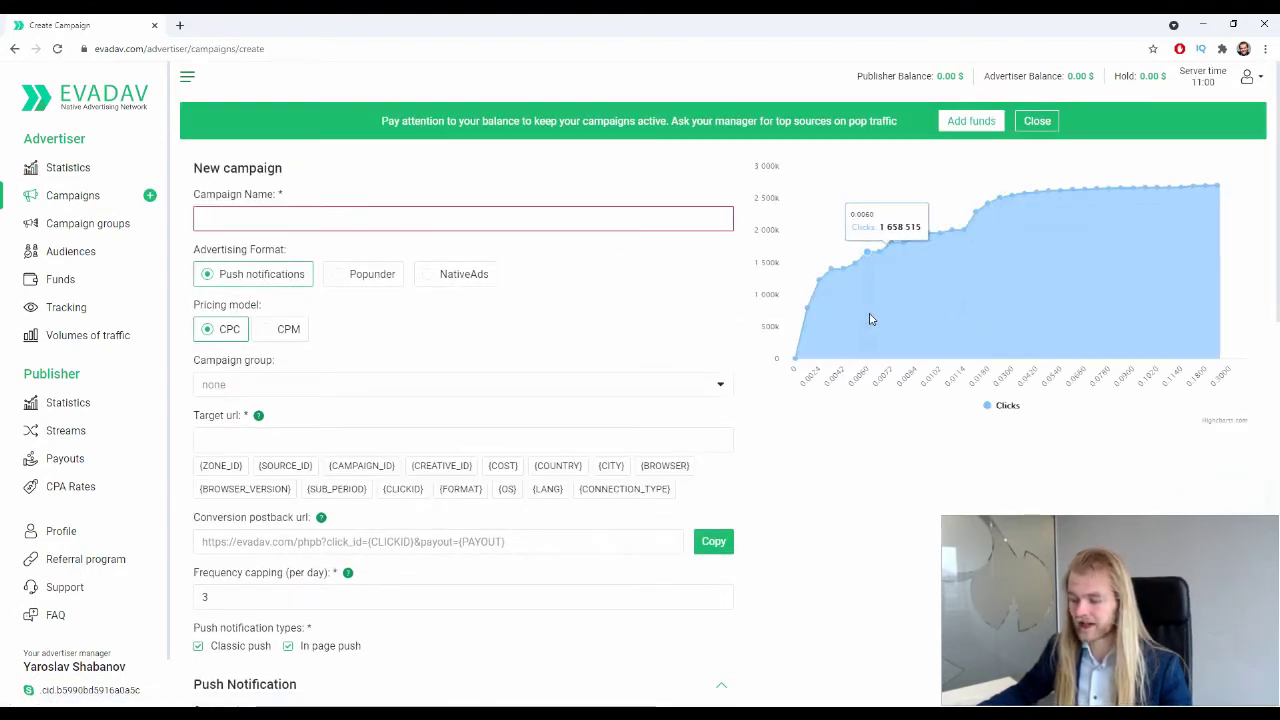
text(Deberoo)
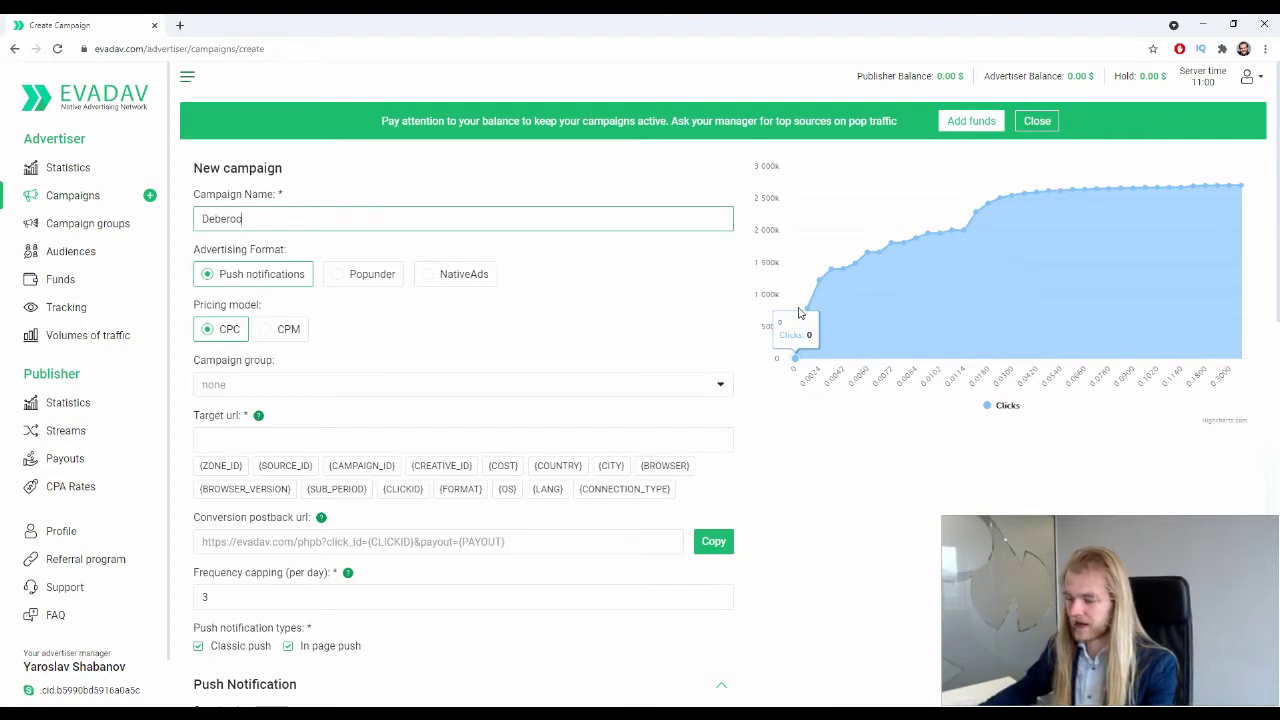
click(250, 245)
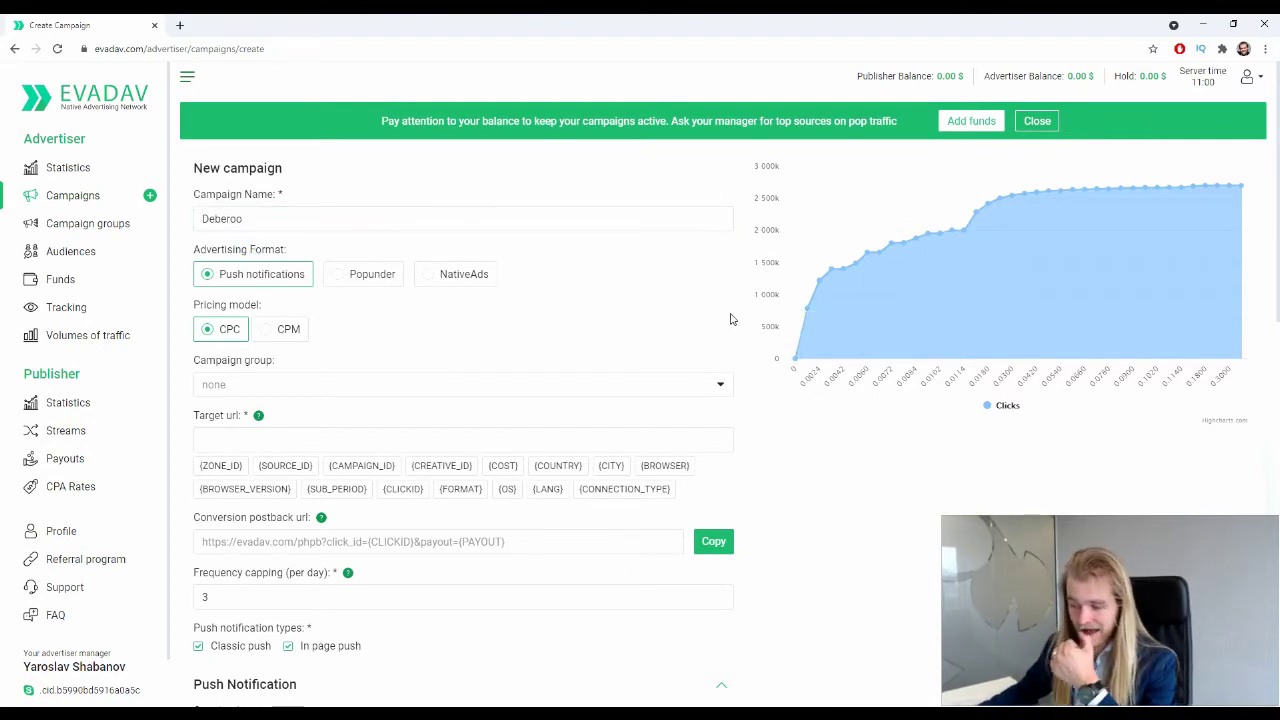
- Try the Popunder and NativeAds advertising formats for the campaign and return to Push notifications
click(389, 285)
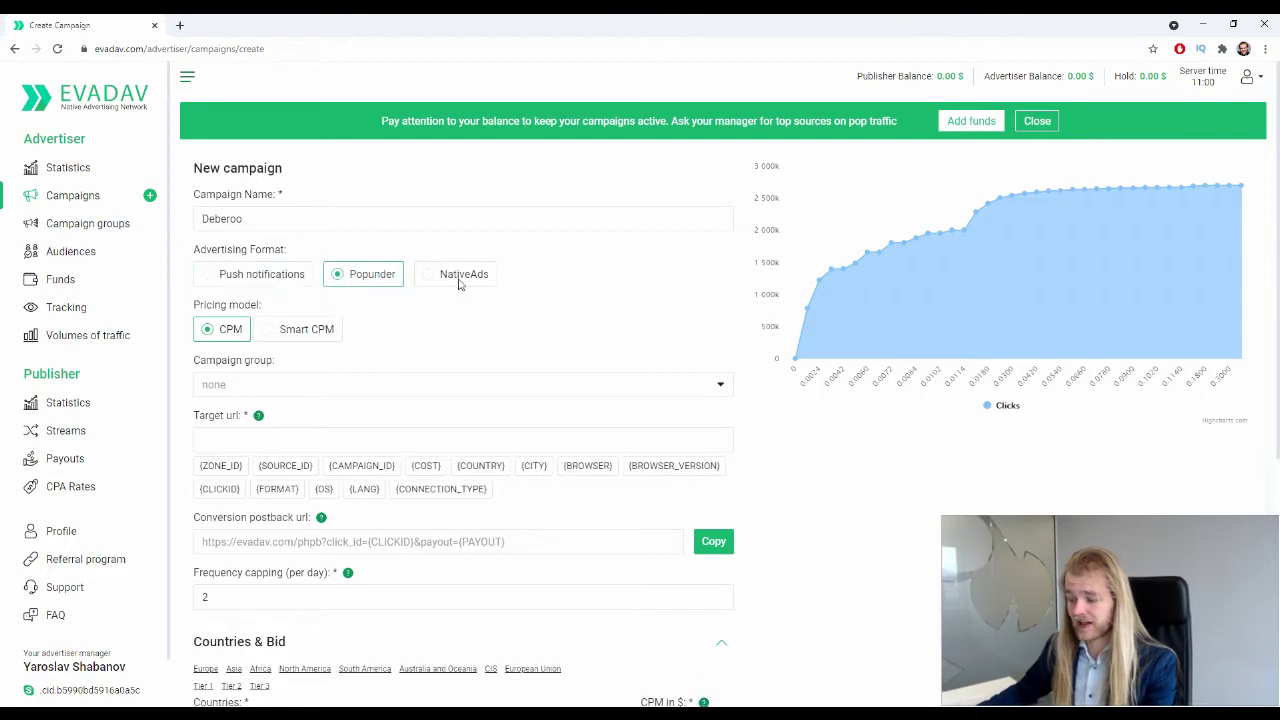
click(457, 278)
click(235, 283)
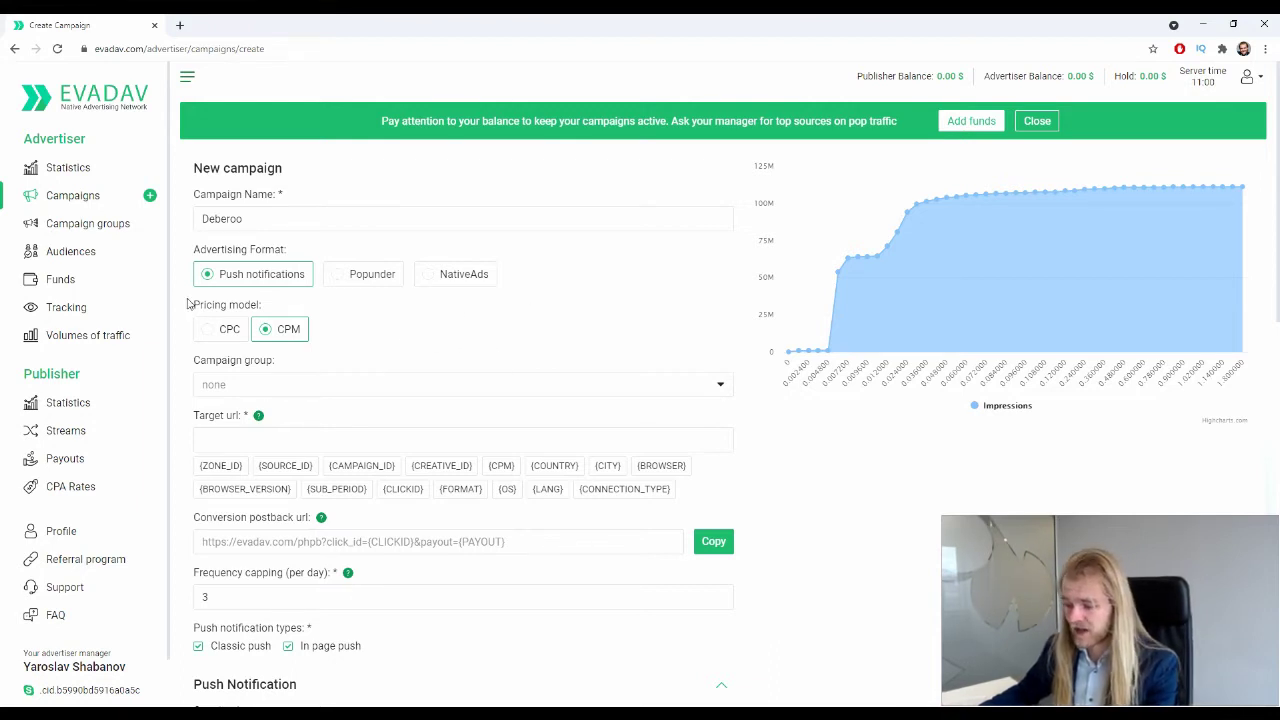
- Compare the CPC and CPM pricing models for the push campaign and select CPM
click(229, 329)
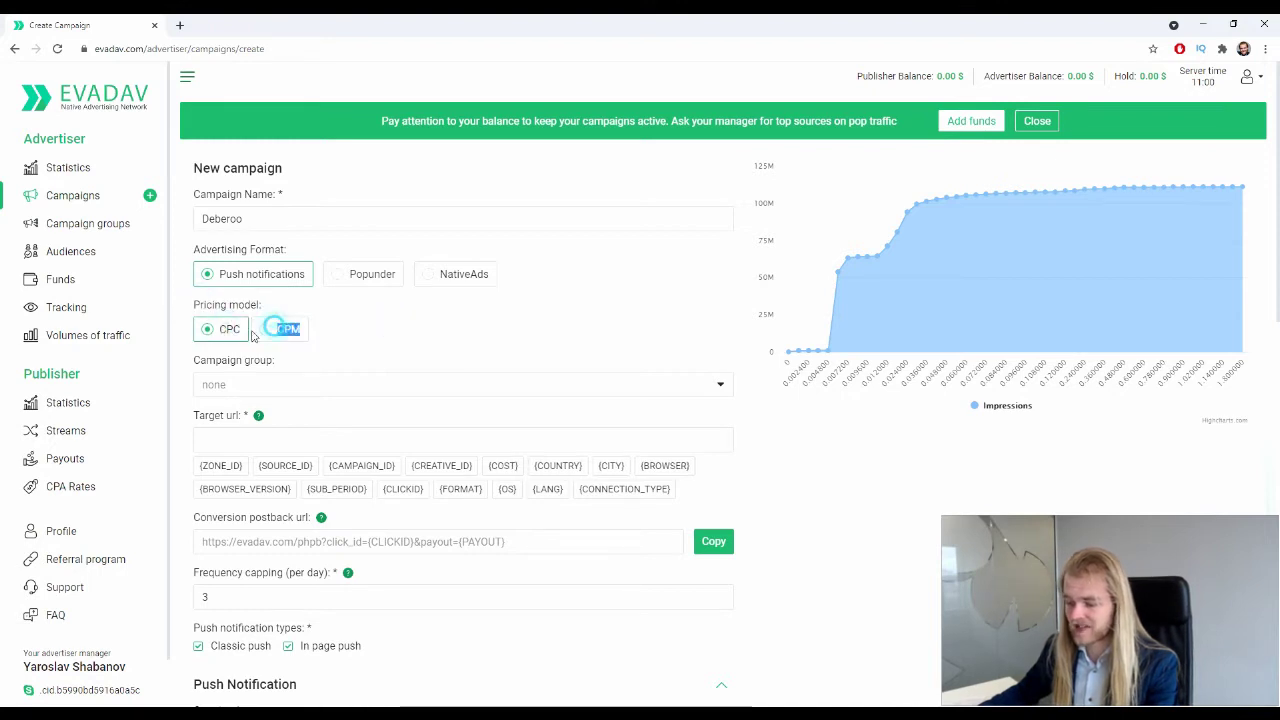
click(229, 331)
click(276, 333)
click(220, 333)
click(267, 334)
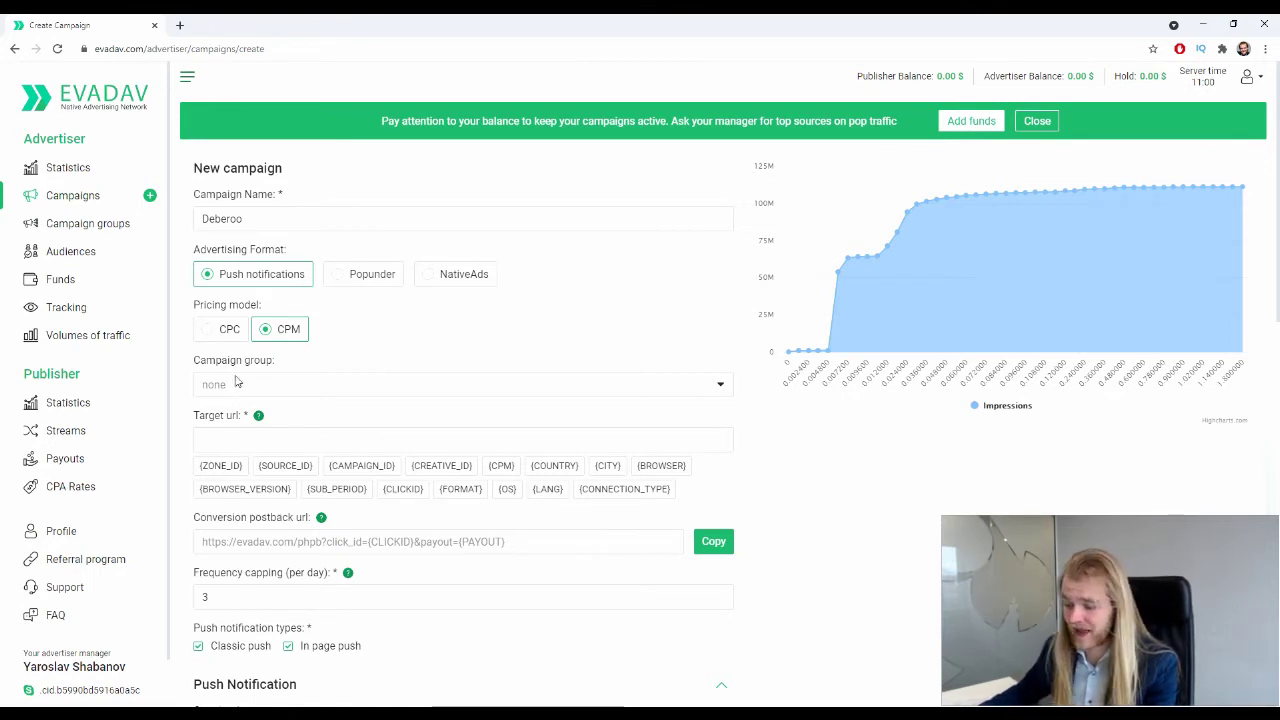
click(229, 325)
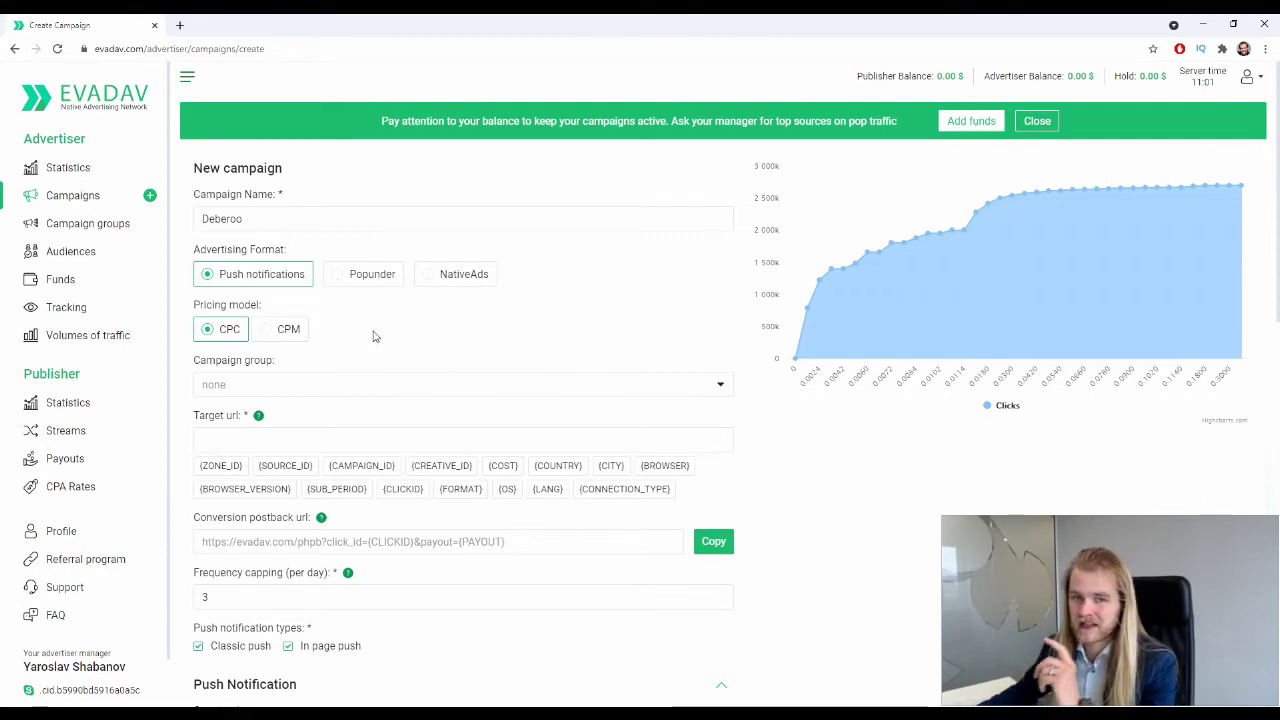
click(292, 329)
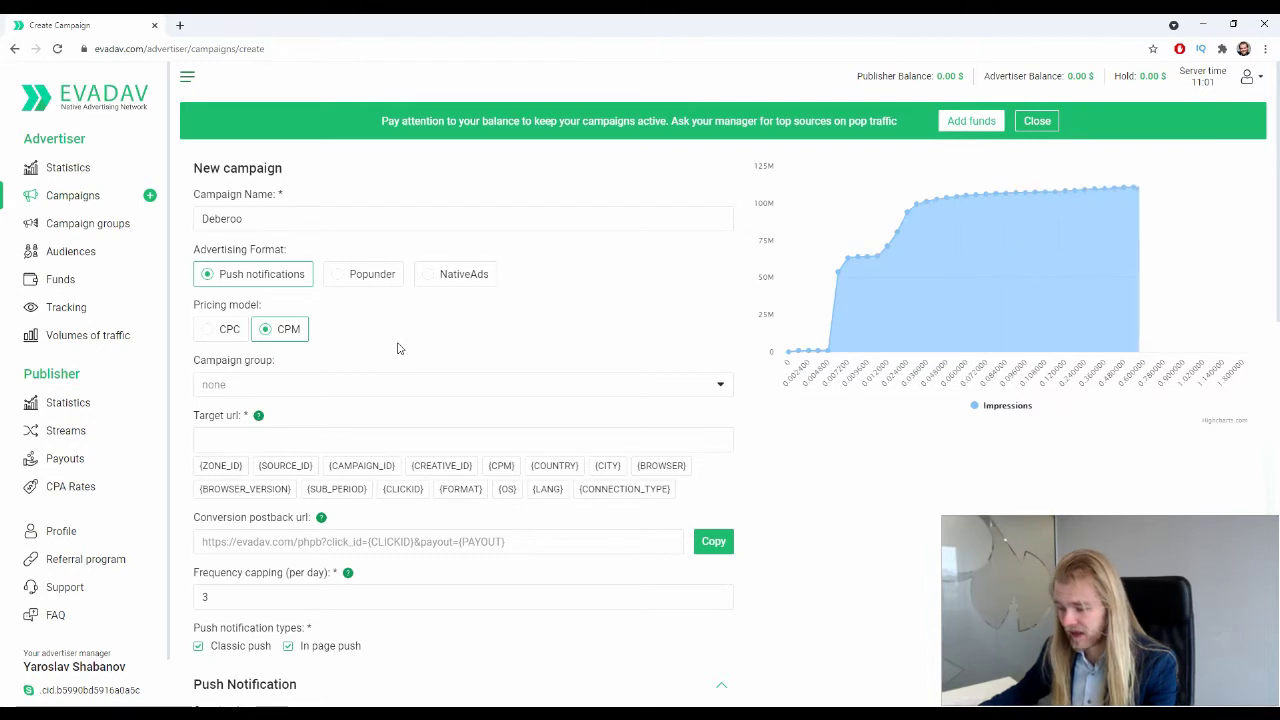
- Check the available campaign groups without assigning the campaign to one
scroll(397, 349, down, 1)
click(352, 323)
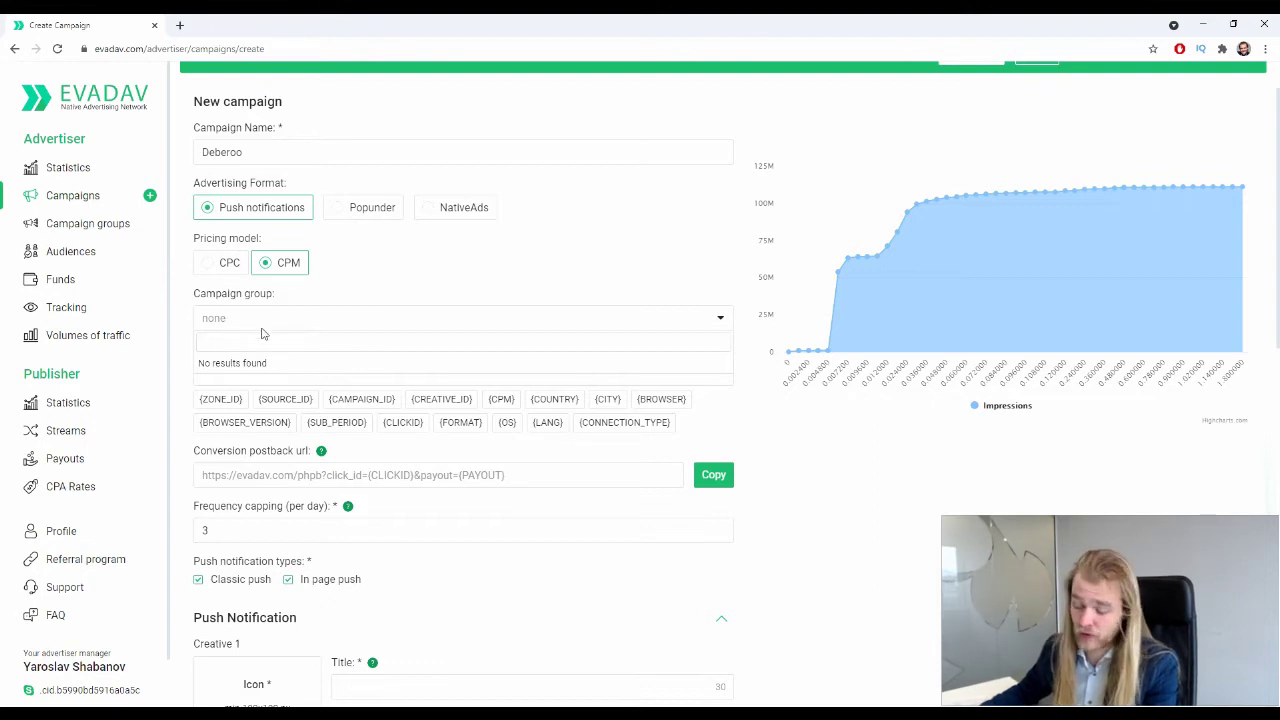
click(445, 306)
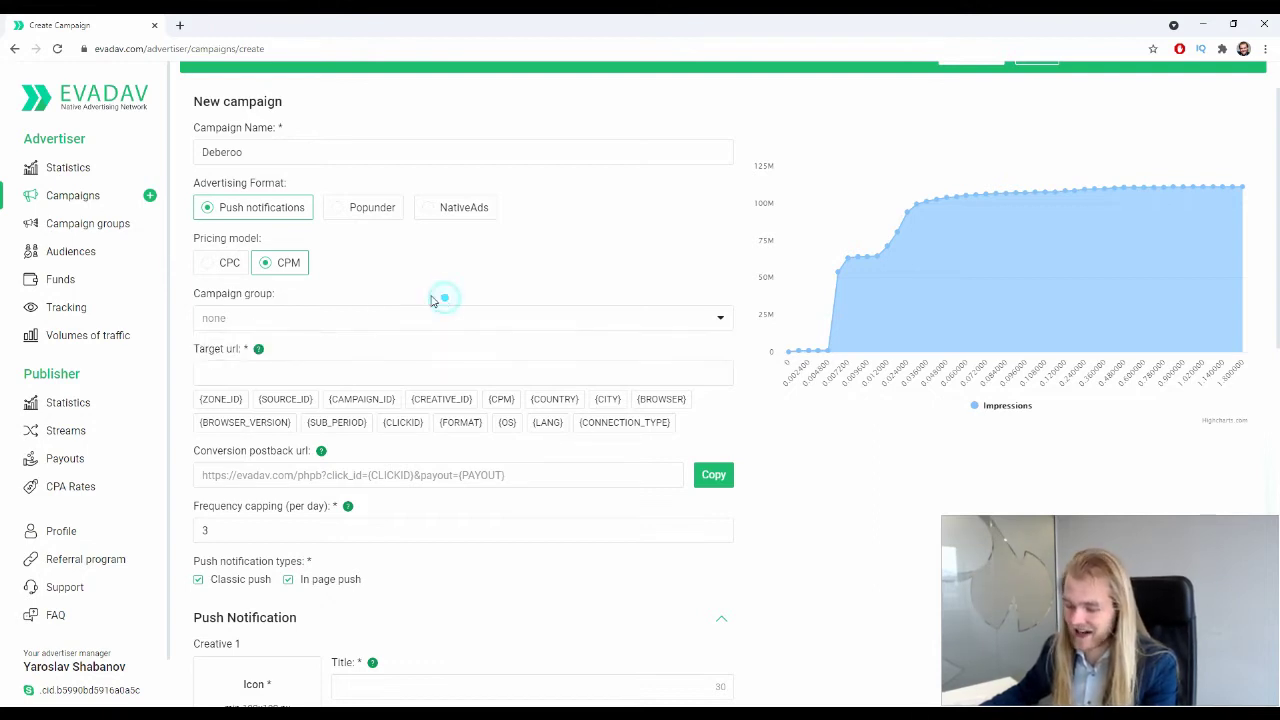
- Look through the campaign group choices again and leave the group set to none
click(264, 322)
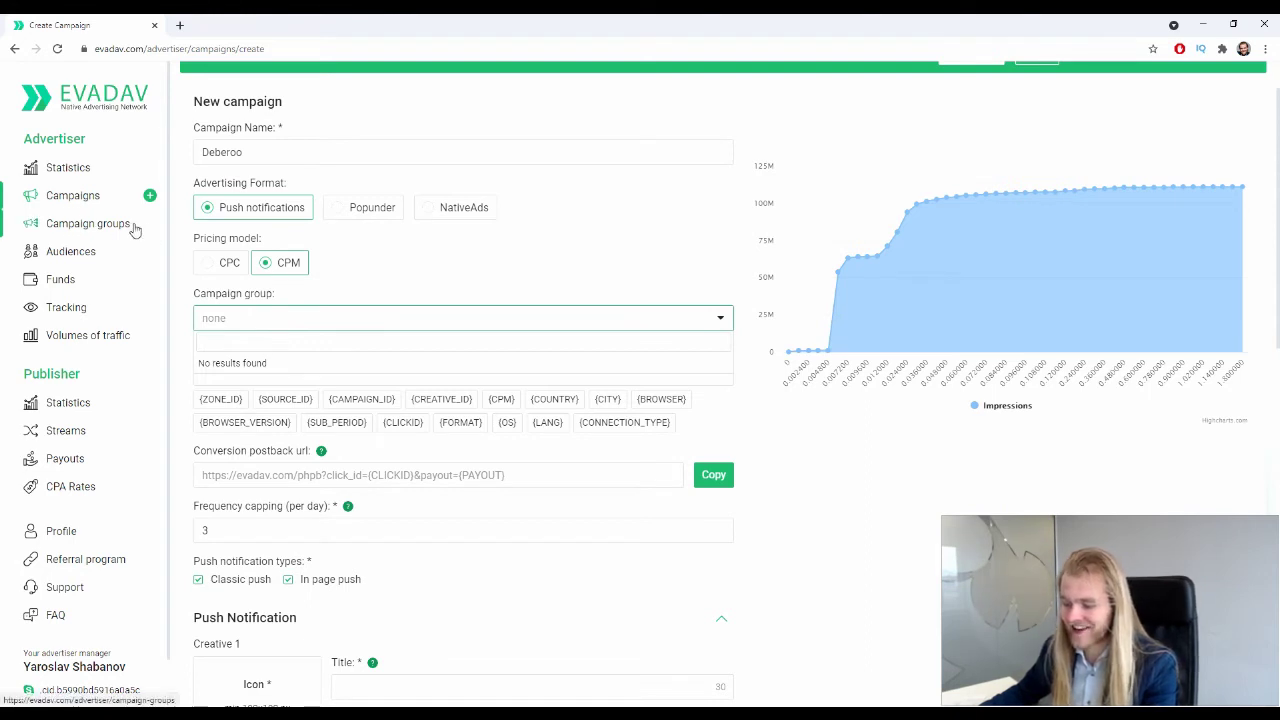
drag(374, 286, 357, 322)
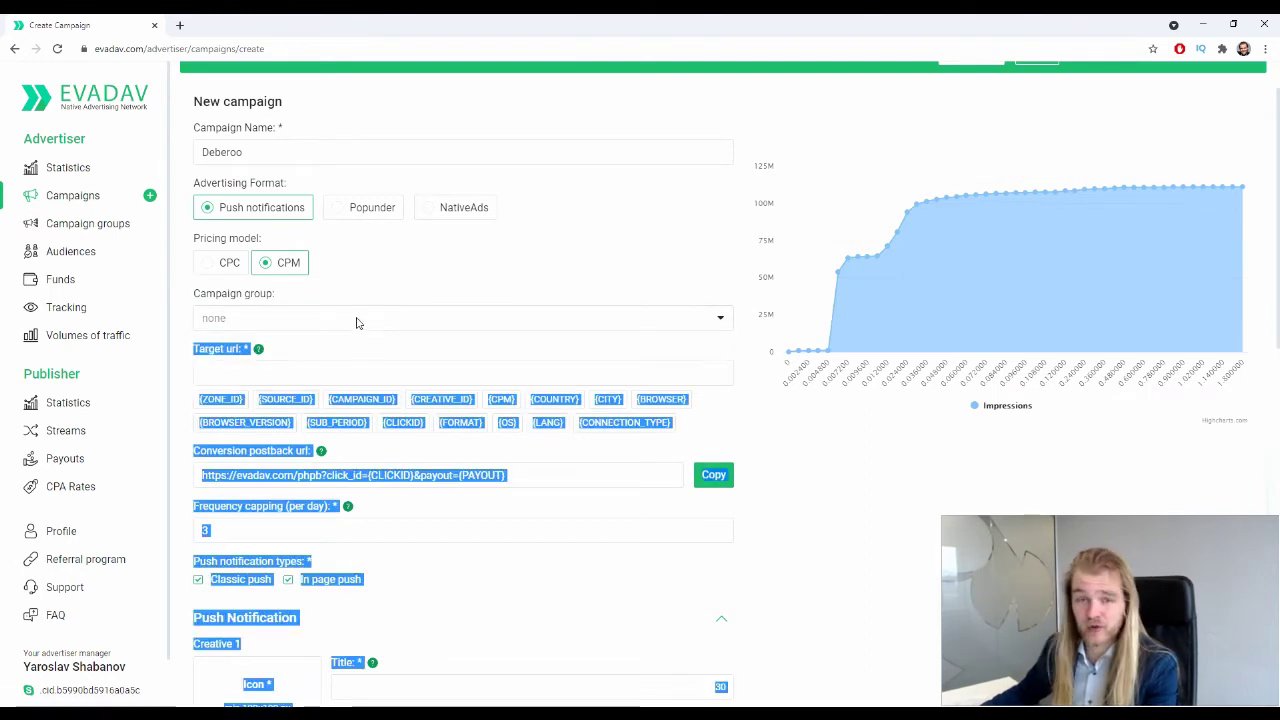
click(369, 300)
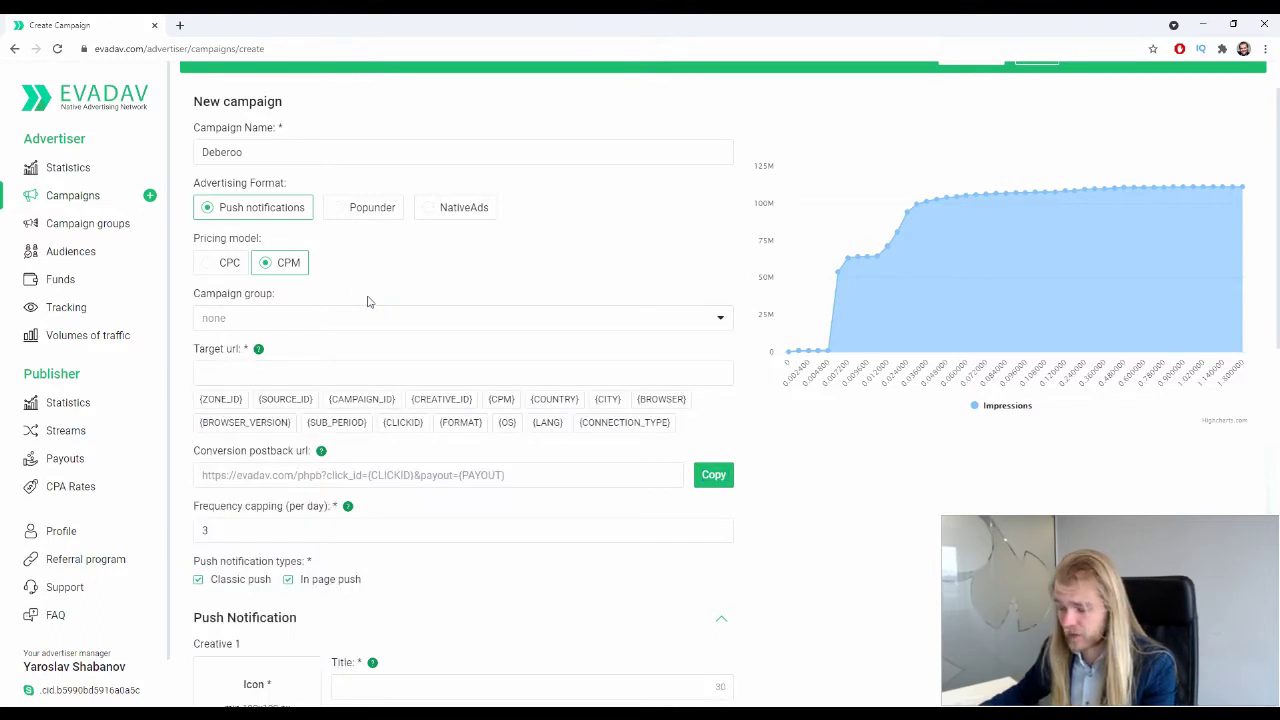
- Set the campaign's target URL to campaignurl.com
scroll(365, 304, down, 1)
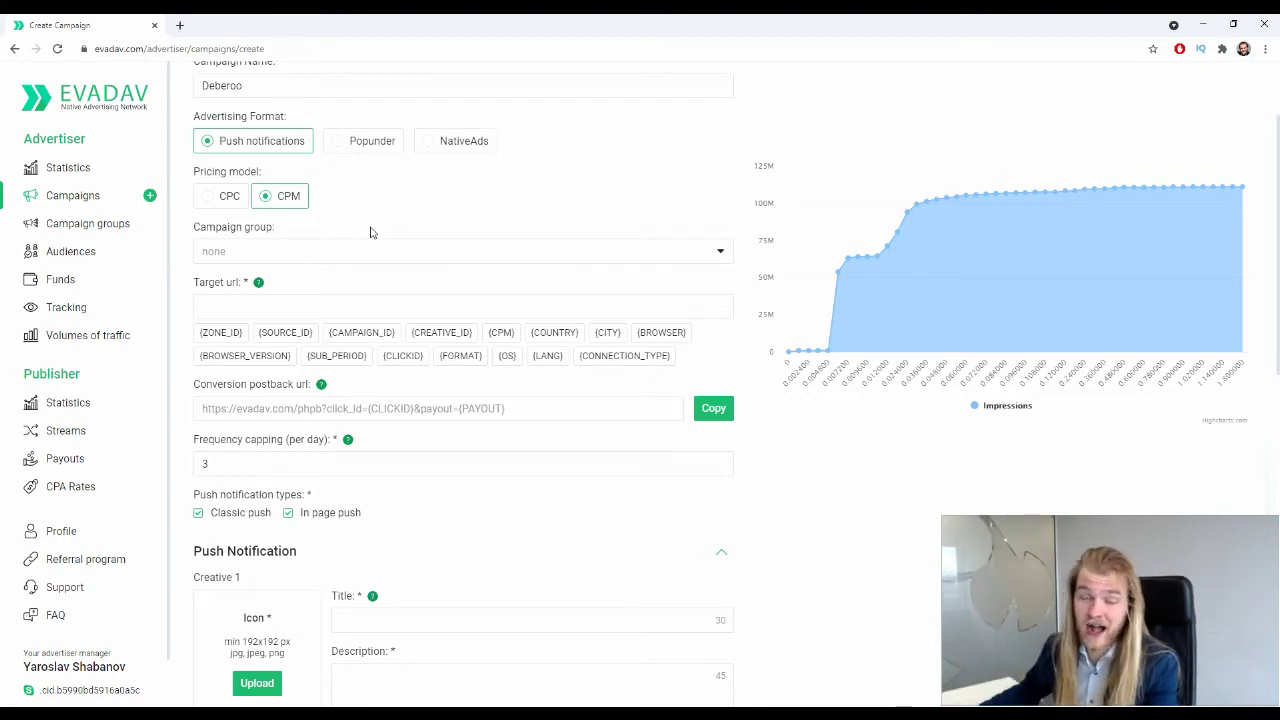
scroll(368, 222, down, 1)
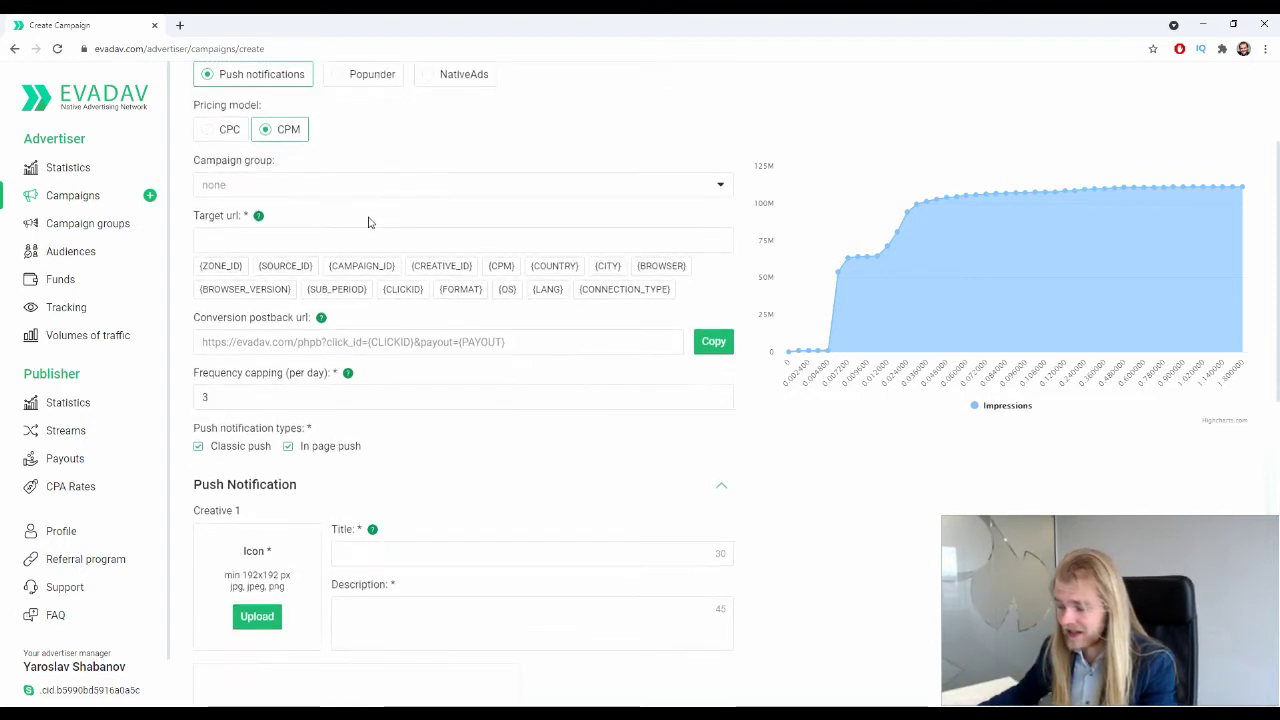
click(273, 232)
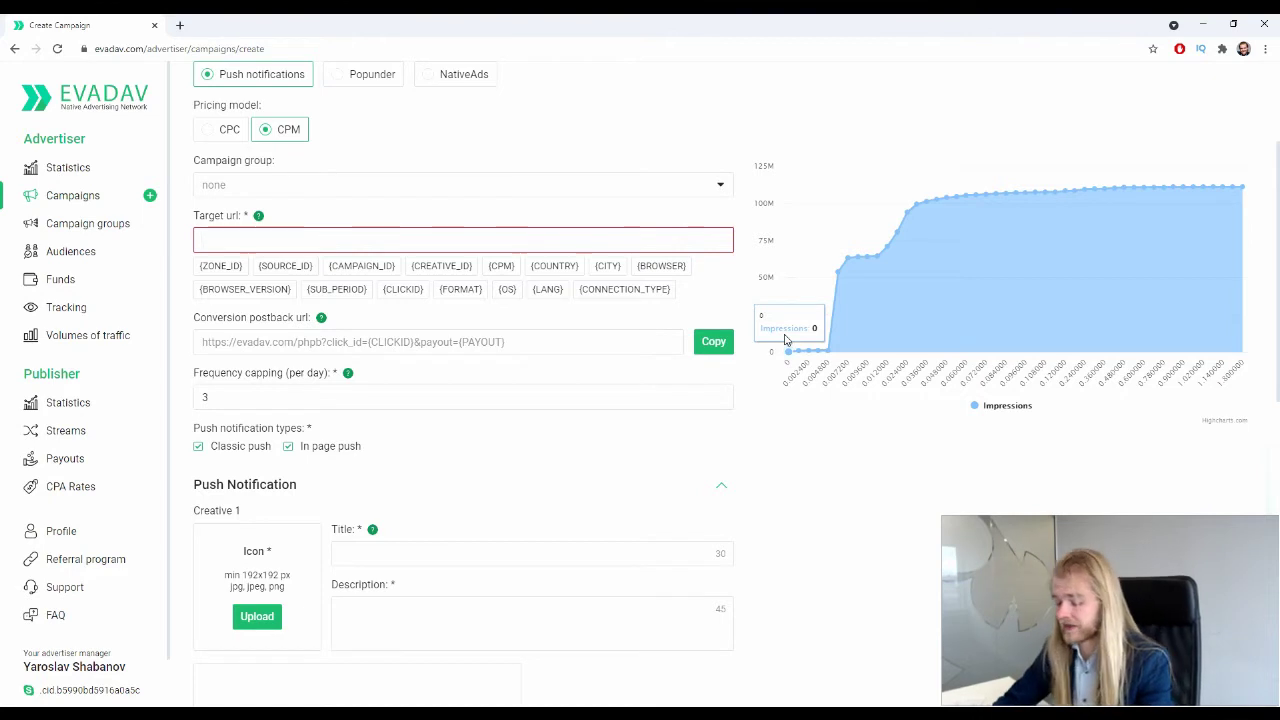
text(campaign)
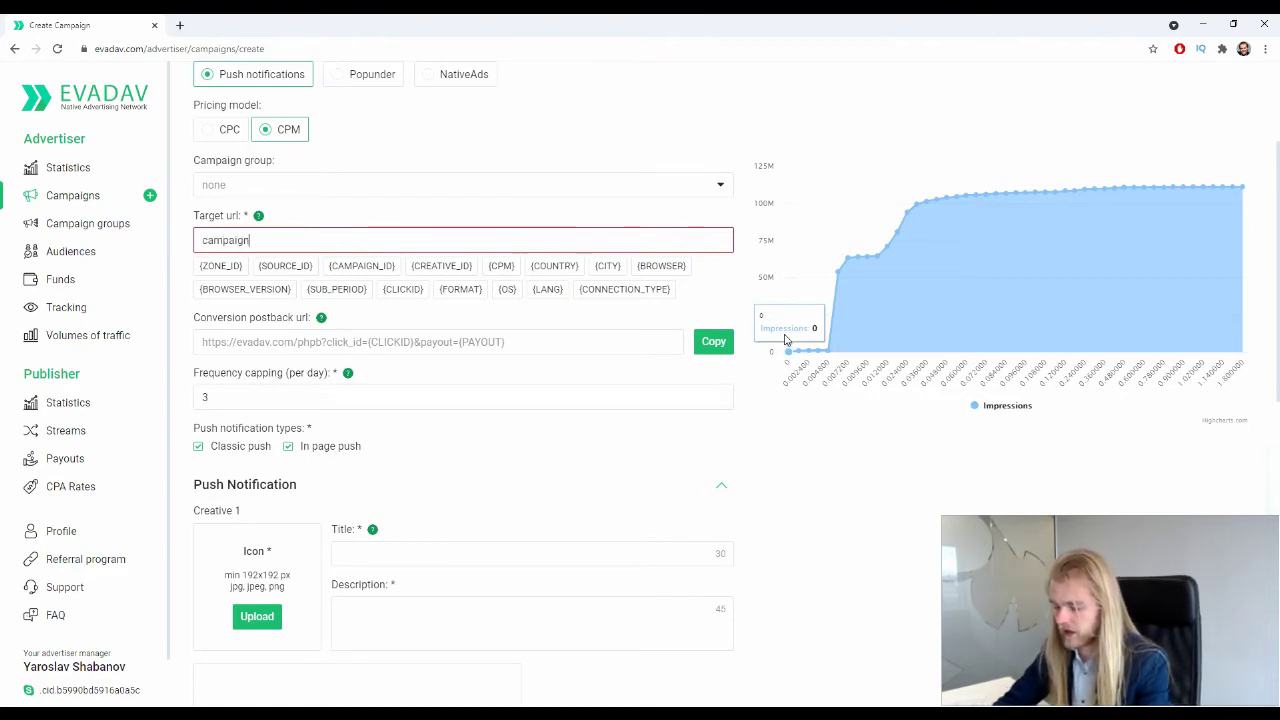
text(url.com)
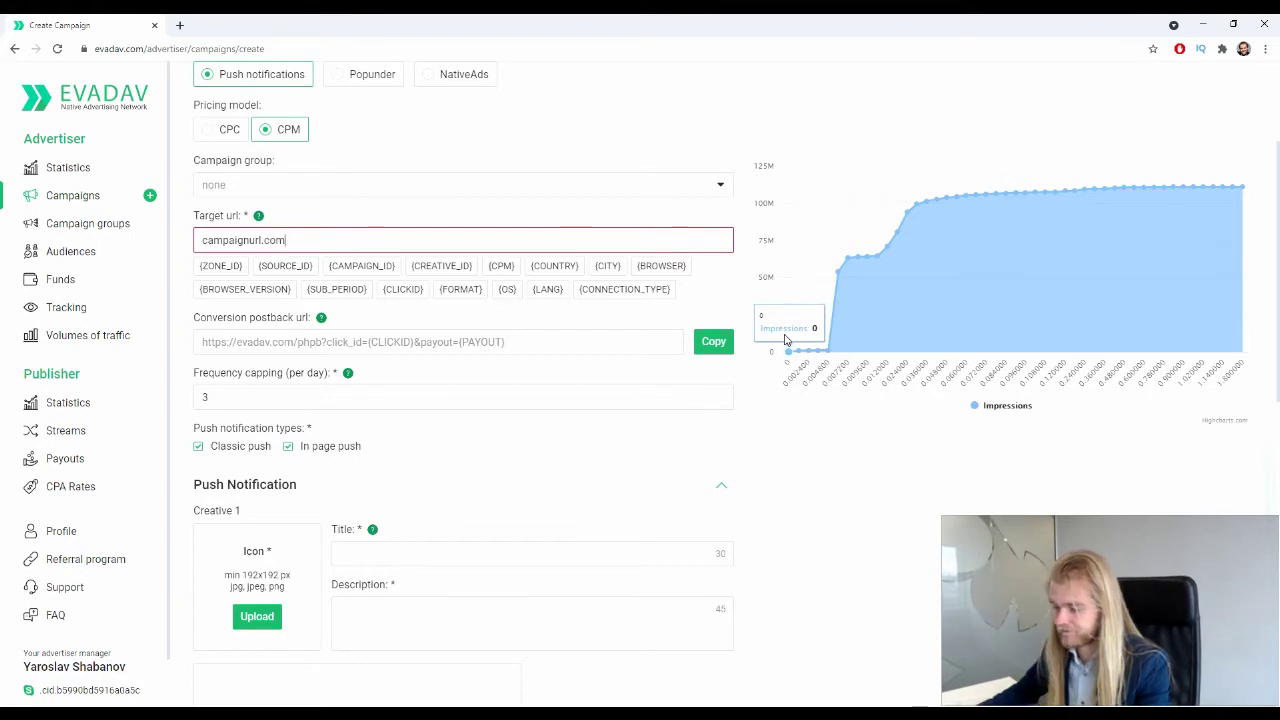
click(566, 368)
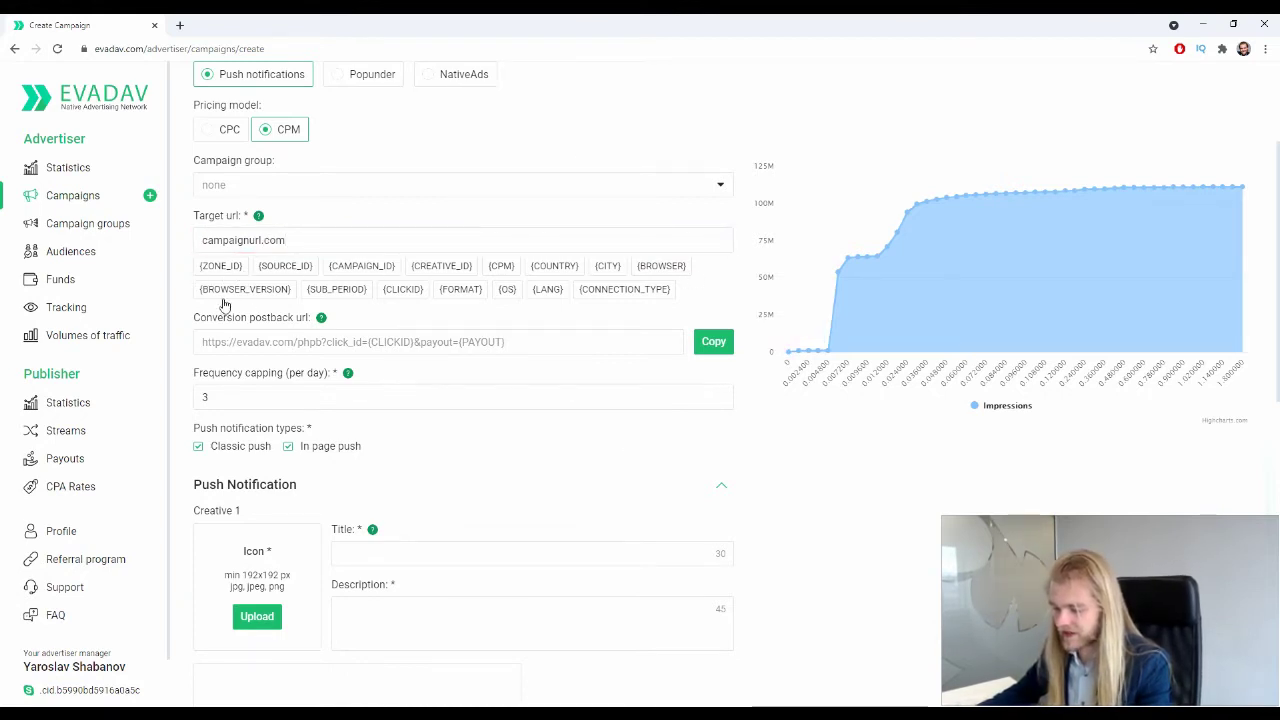
- Review the conversion postback URL and set the frequency capping to 2 per day
scroll(540, 285, down, 2)
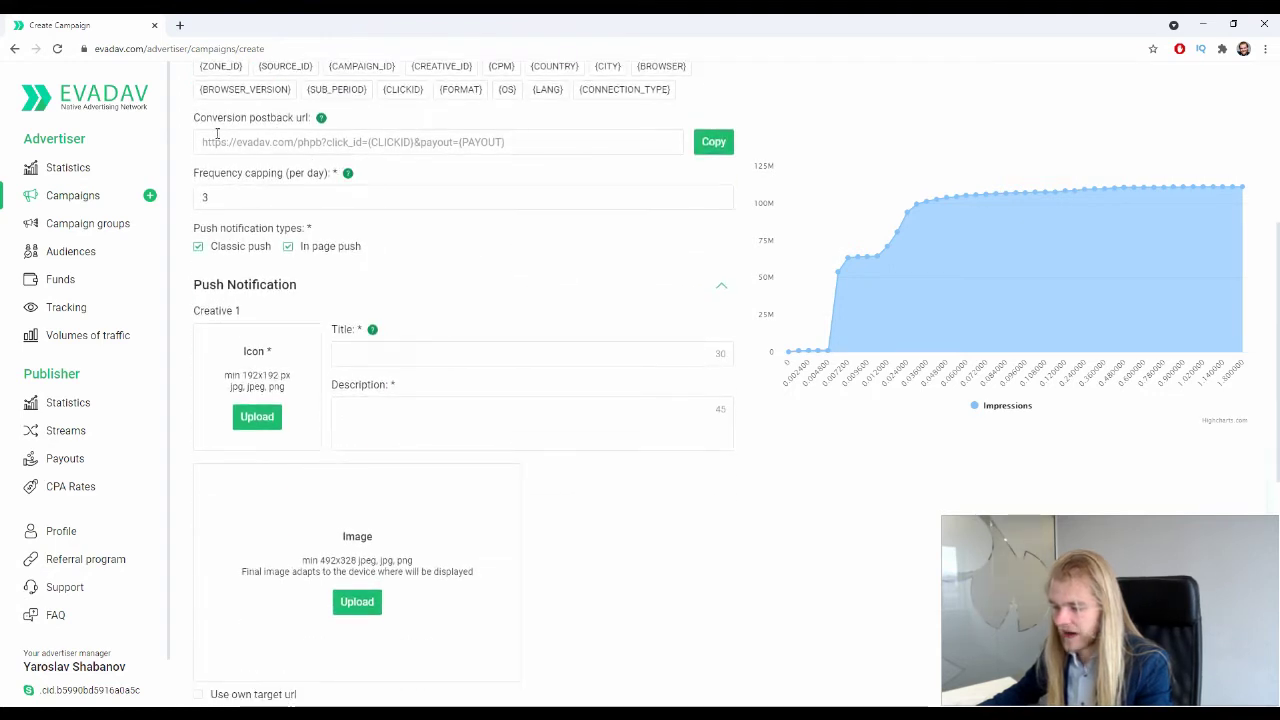
drag(226, 142, 446, 171)
click(446, 171)
scroll(396, 189, up, 1)
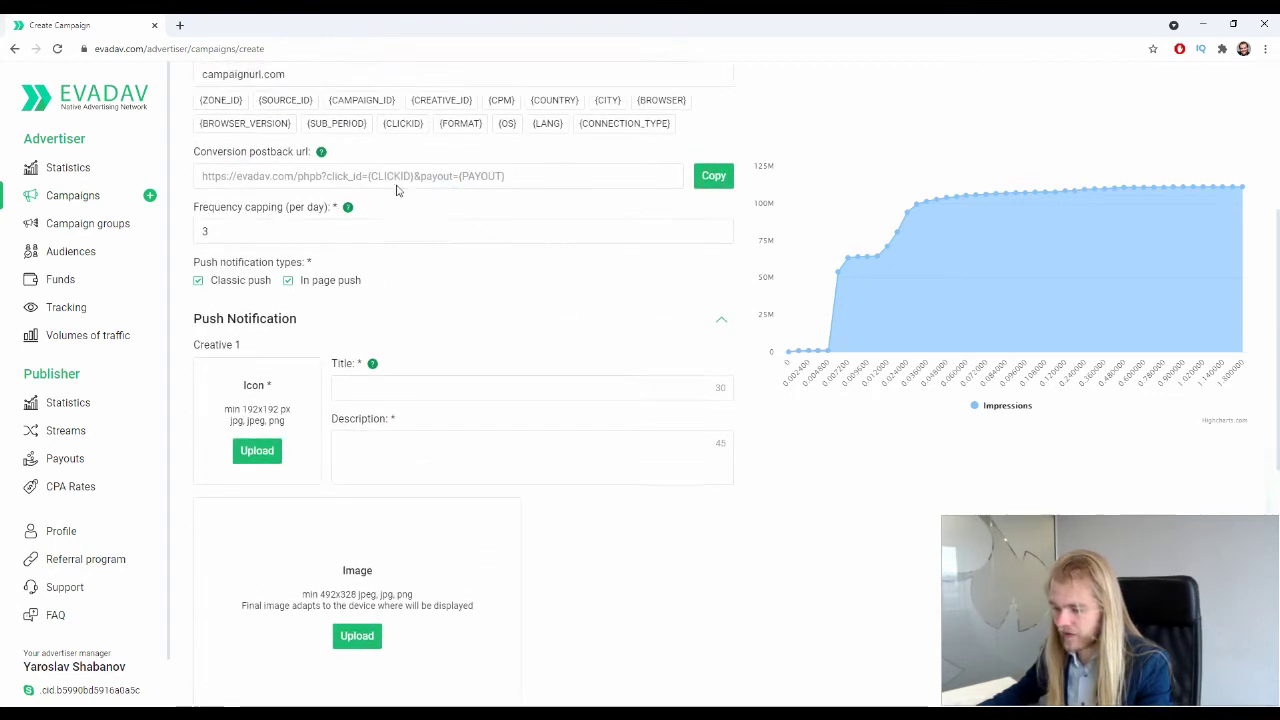
click(298, 262)
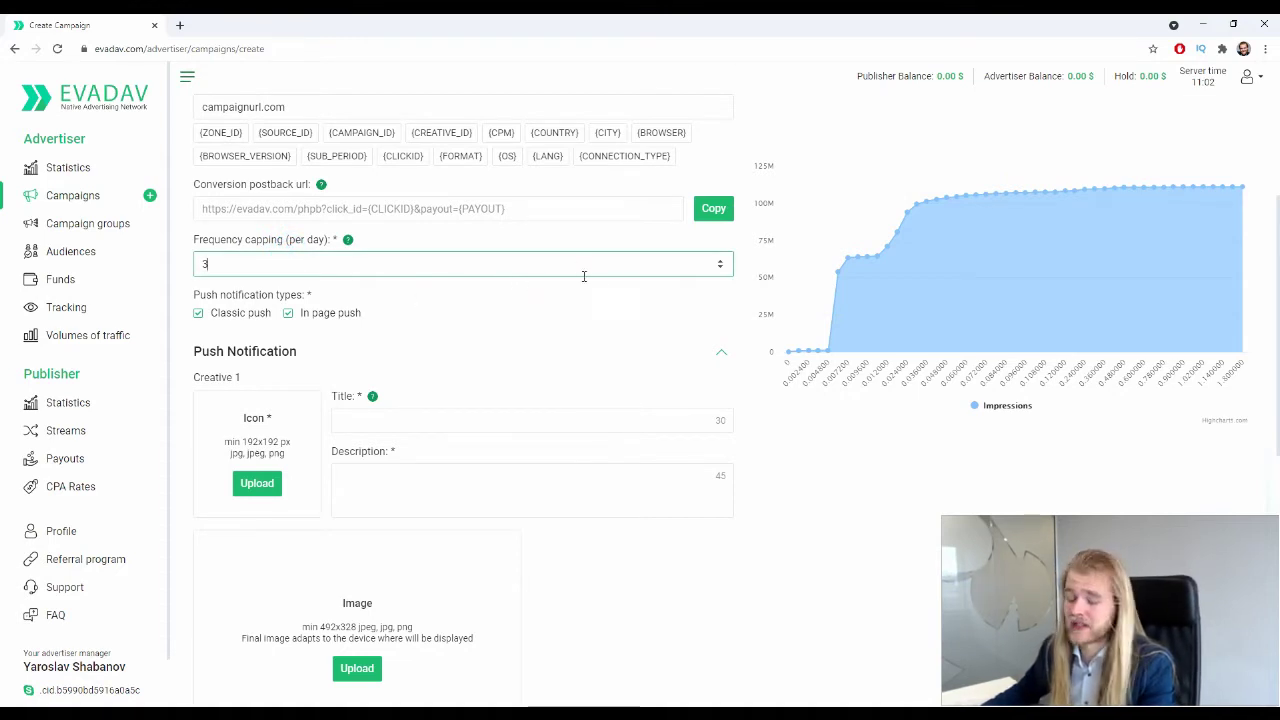
key(ctrl+a)
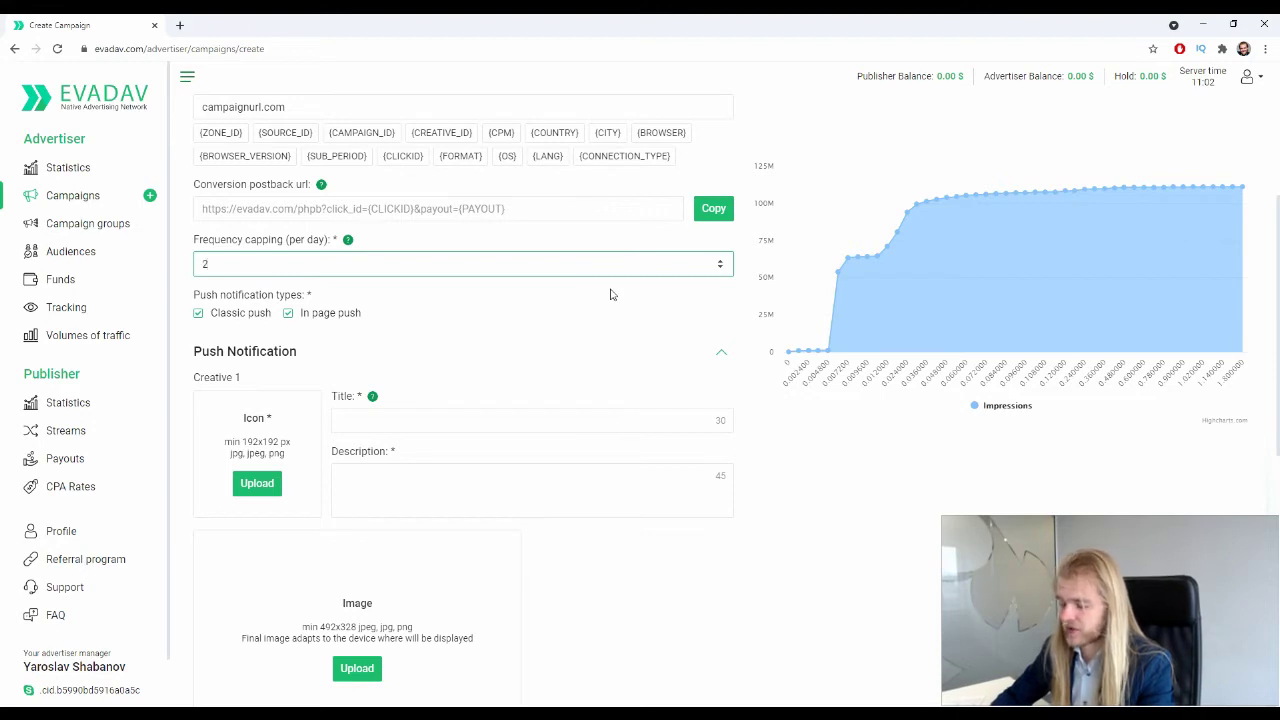
- Try the Classic push and In page push notification types separately and return to having both enabled
click(240, 295)
drag(196, 294, 314, 302)
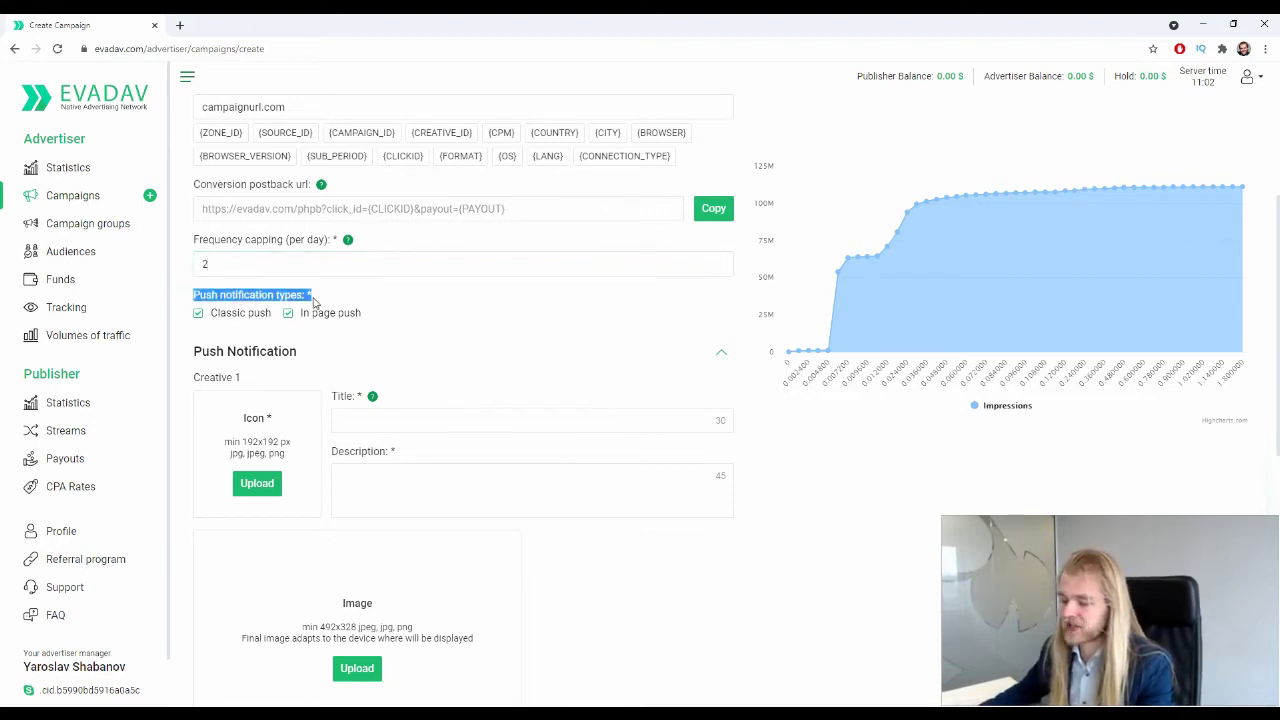
click(228, 295)
click(230, 314)
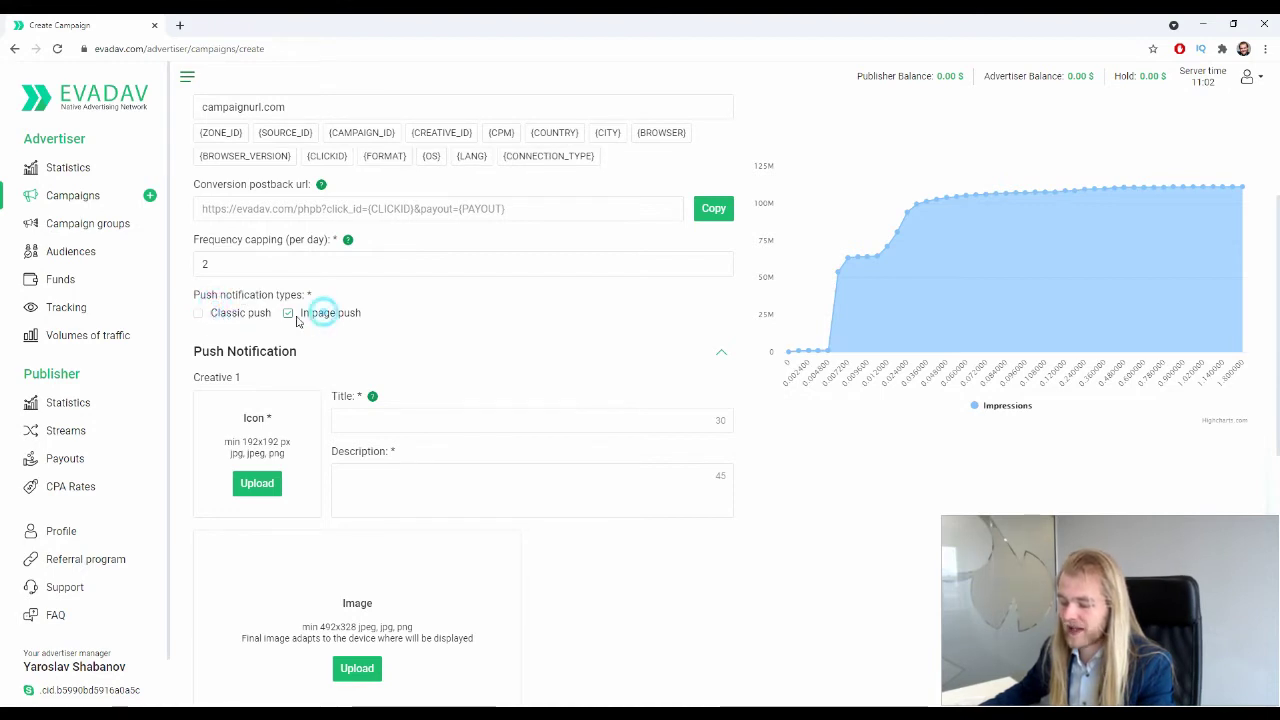
click(242, 313)
click(292, 314)
drag(246, 314, 238, 314)
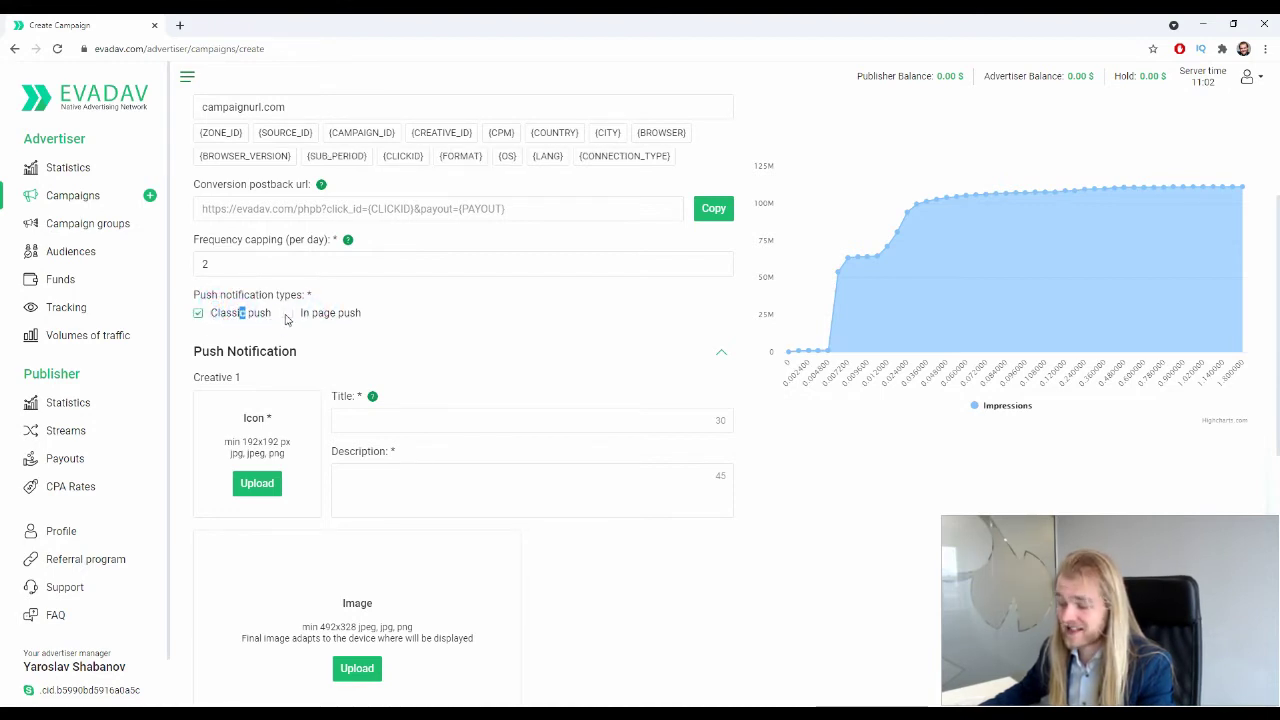
click(288, 314)
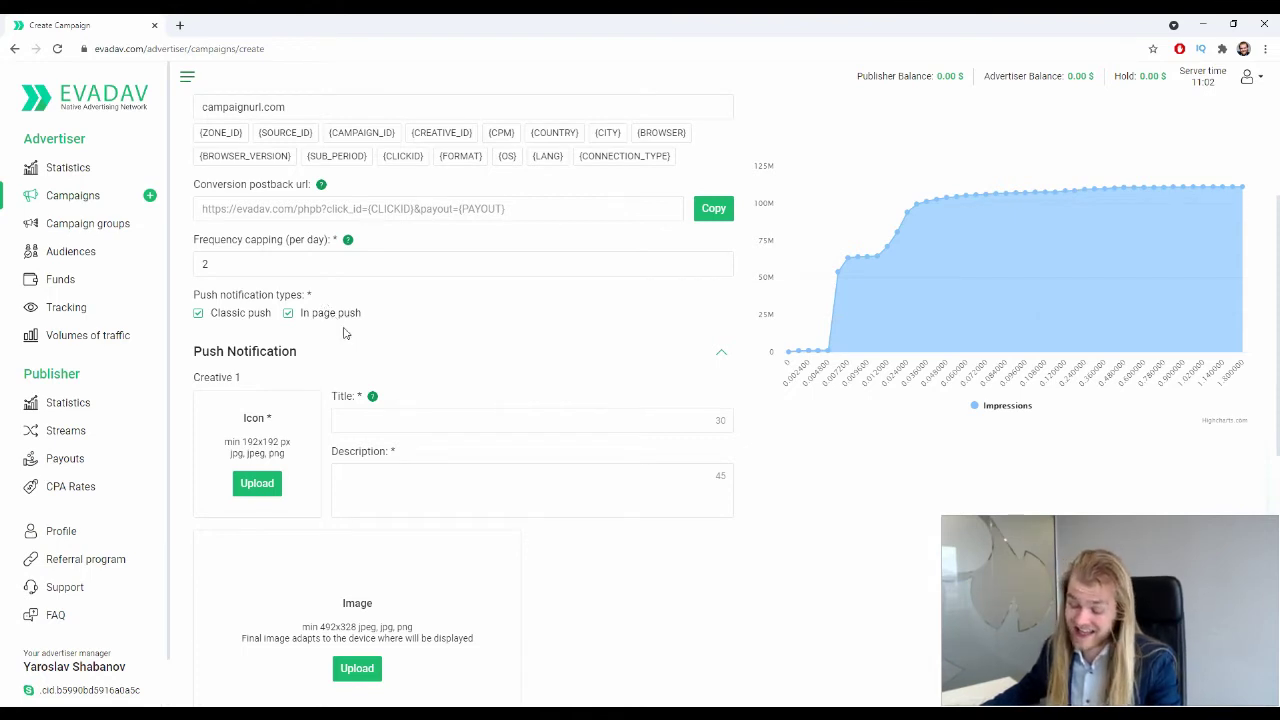
click(292, 314)
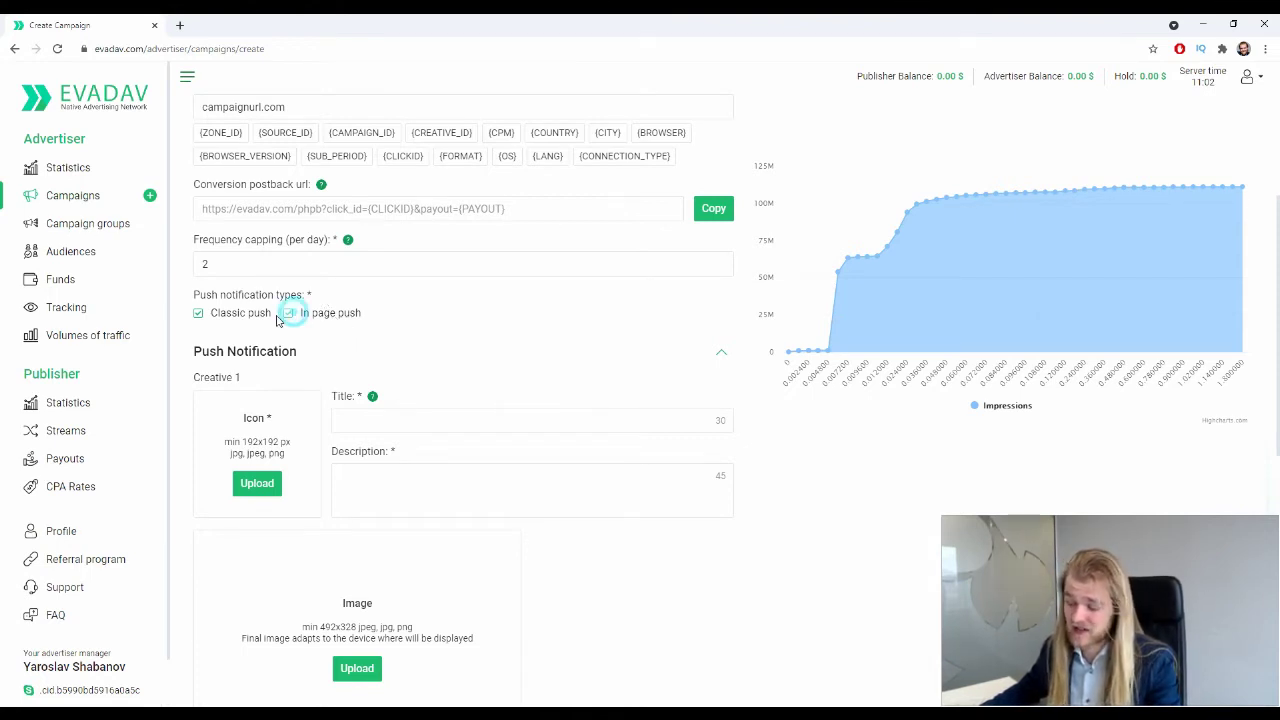
click(204, 311)
click(307, 311)
click(243, 312)
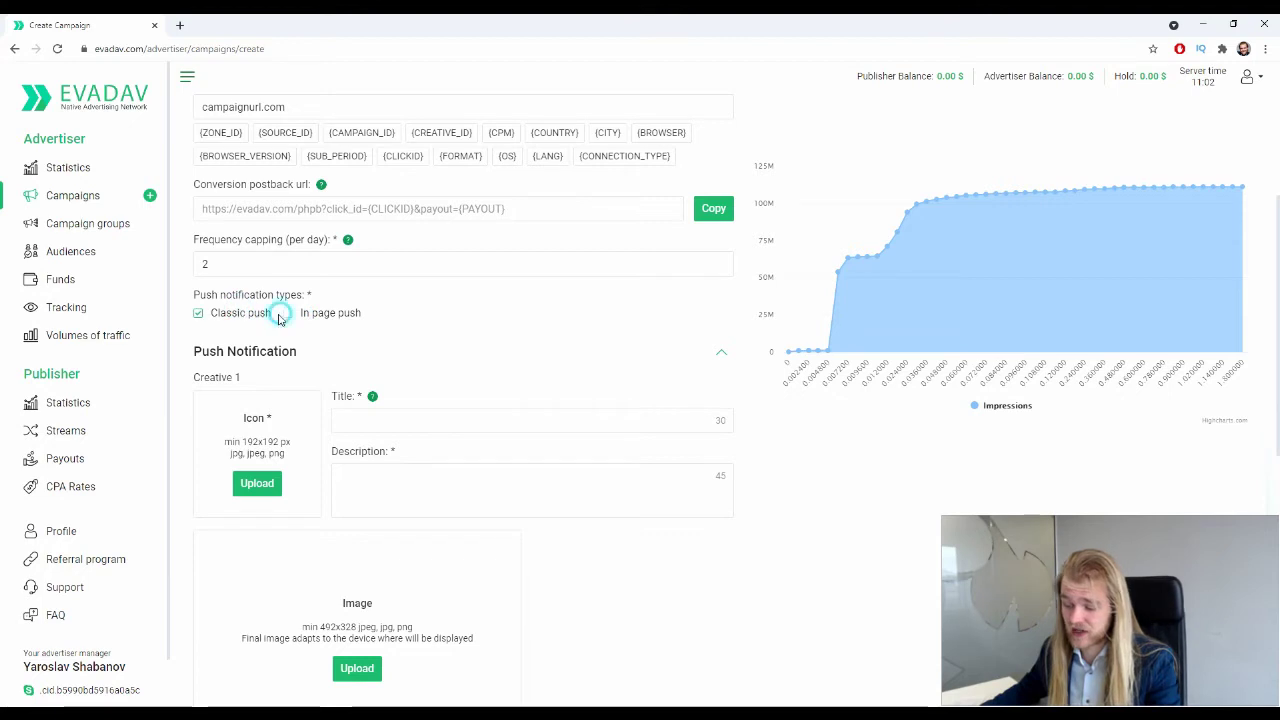
click(289, 314)
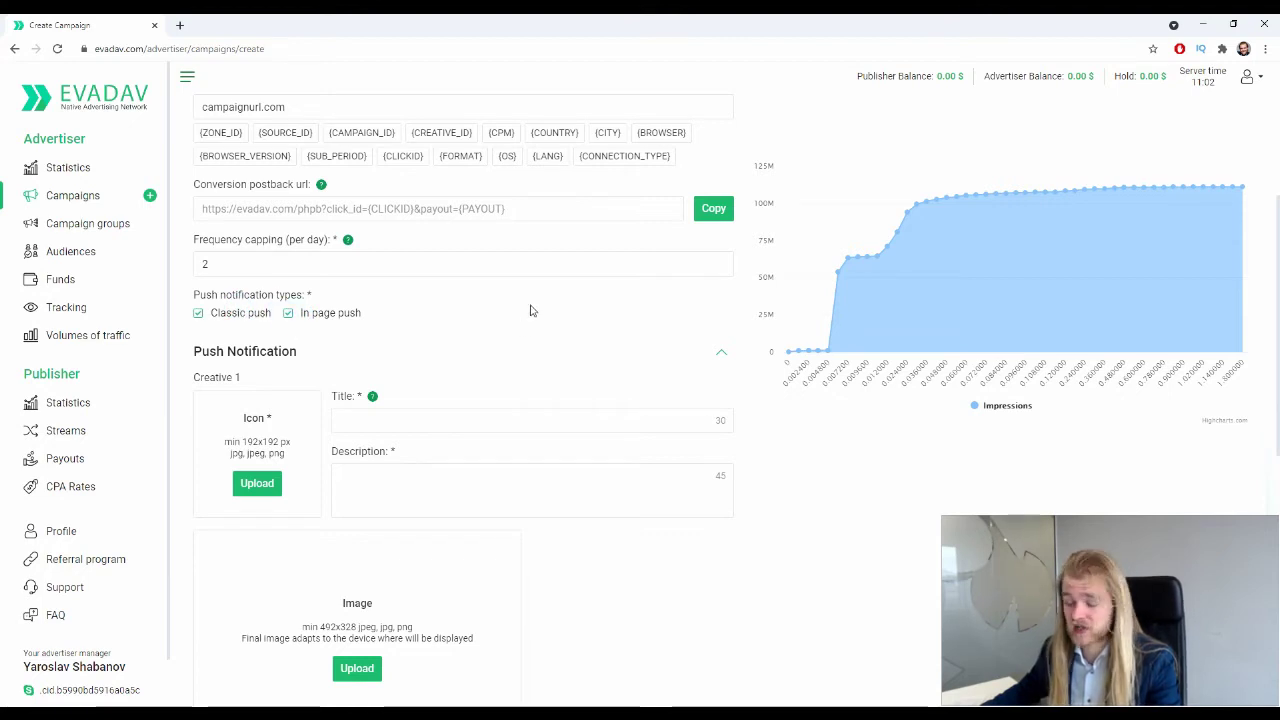
- Examine the icon, title and description requirements for Creative 1, including the text length limits
scroll(474, 263, down, 3)
scroll(460, 255, up, 3)
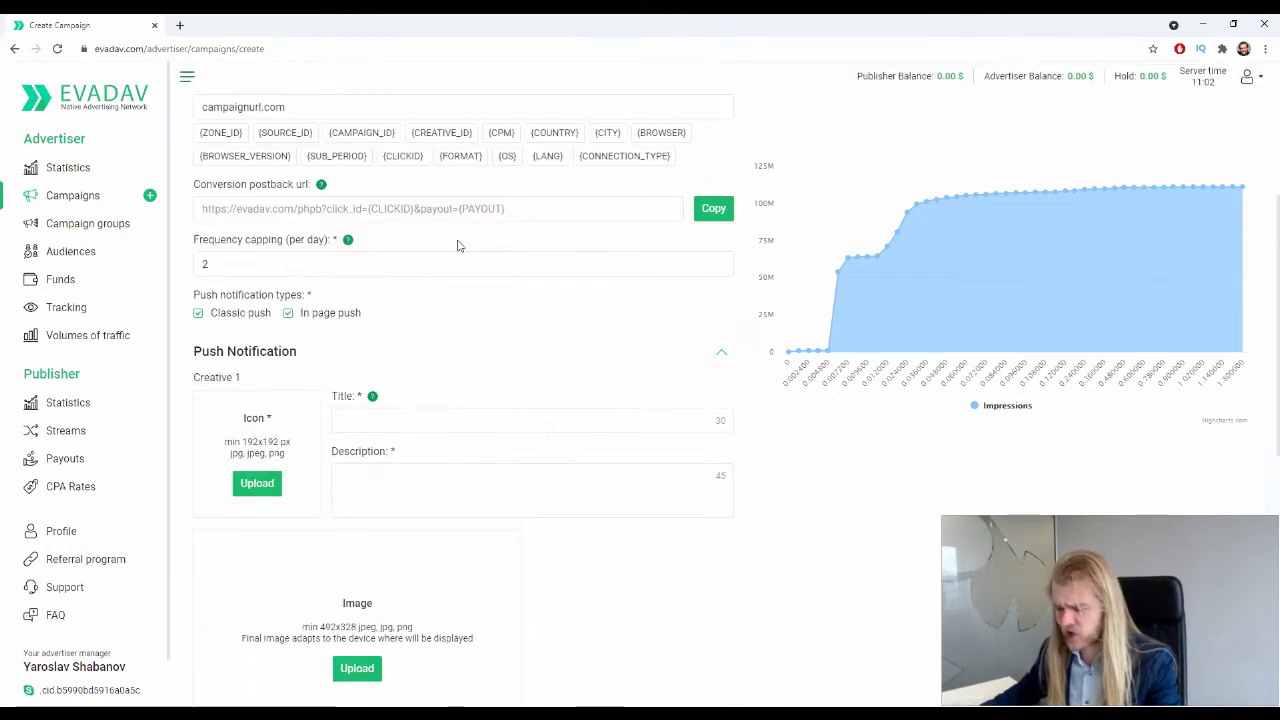
scroll(337, 377, down, 1)
click(220, 310)
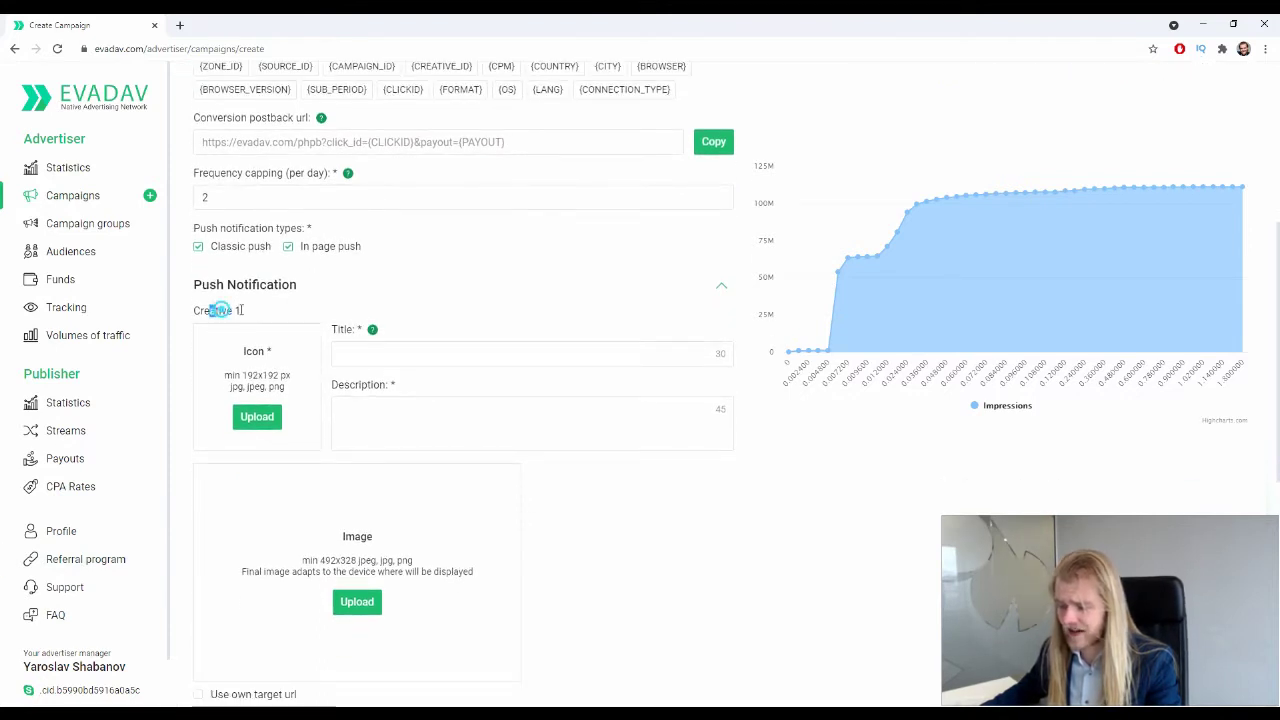
click(269, 309)
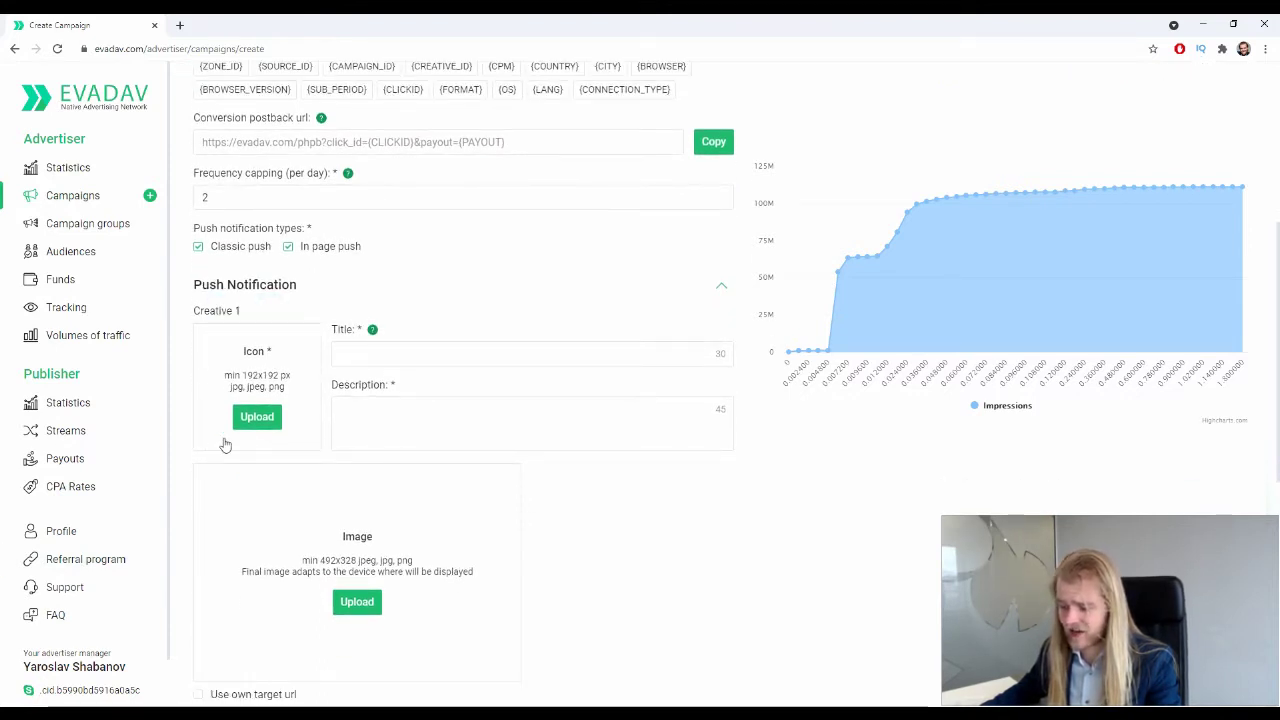
double_click(722, 354)
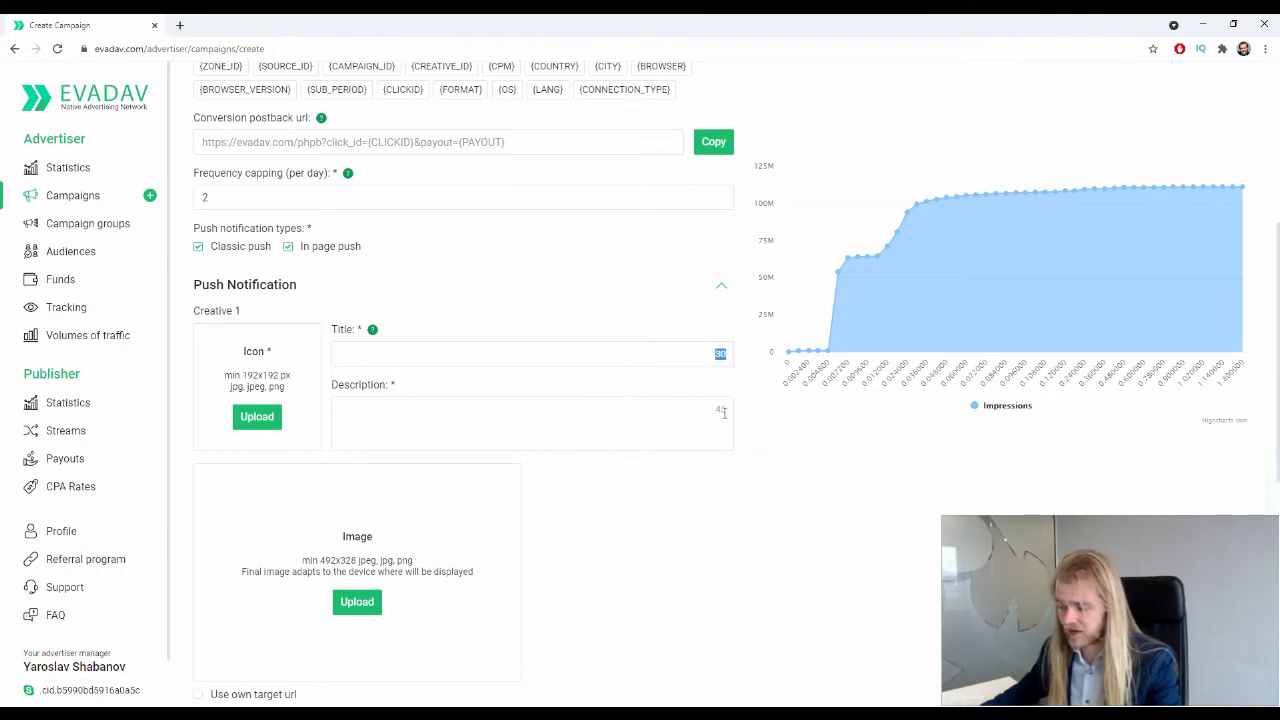
double_click(720, 411)
click(557, 307)
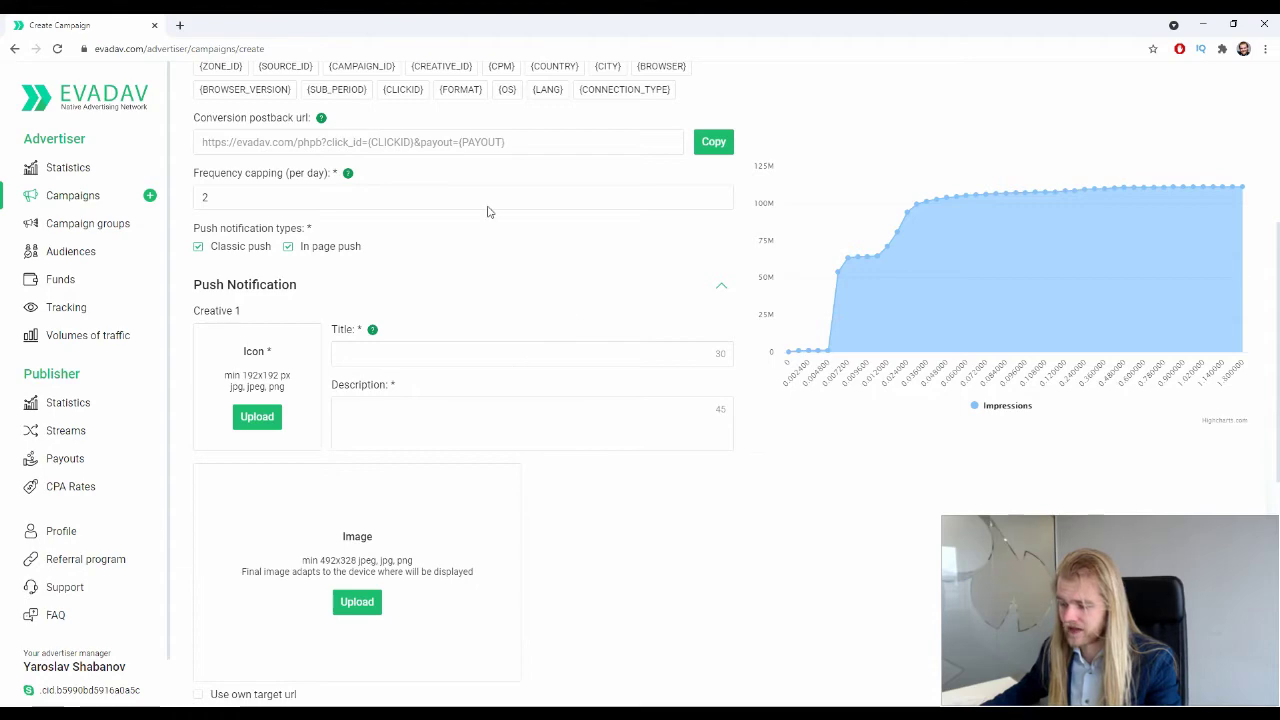
- Open canva.com in a new browser tab and create a custom 192 x 192 px design for the icon
click(178, 30)
text(canva.com)
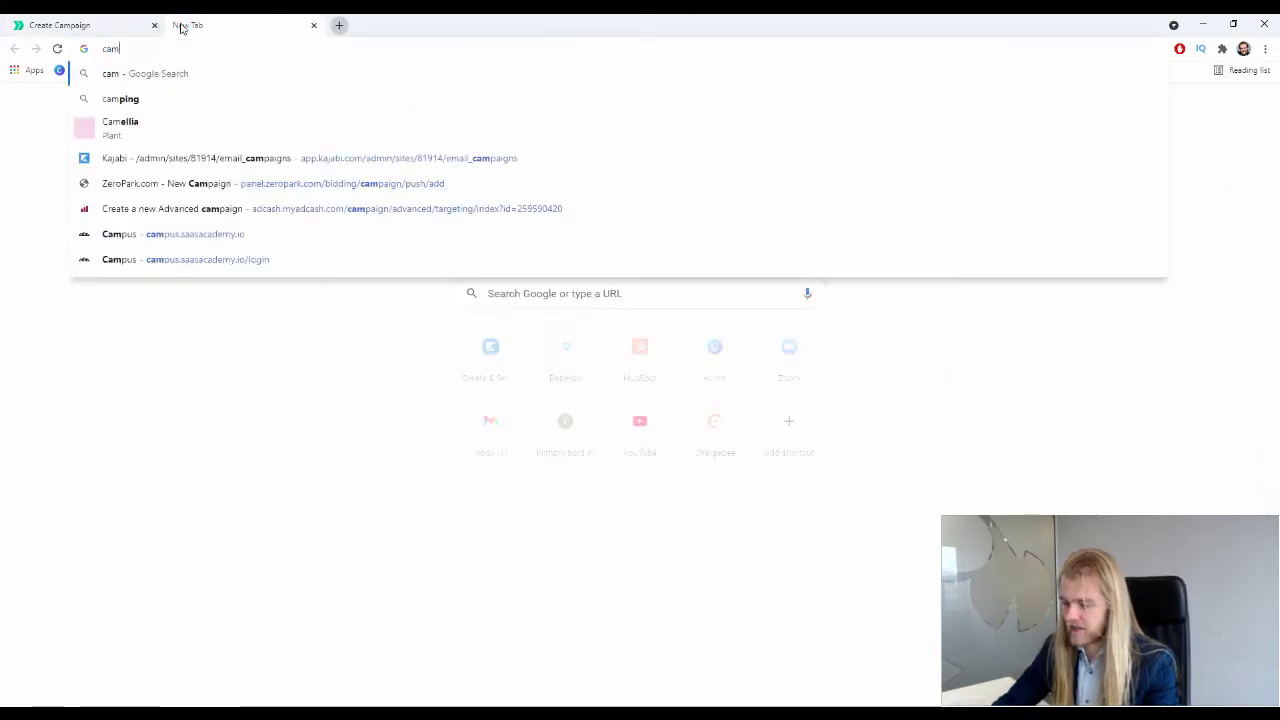
key(Return)
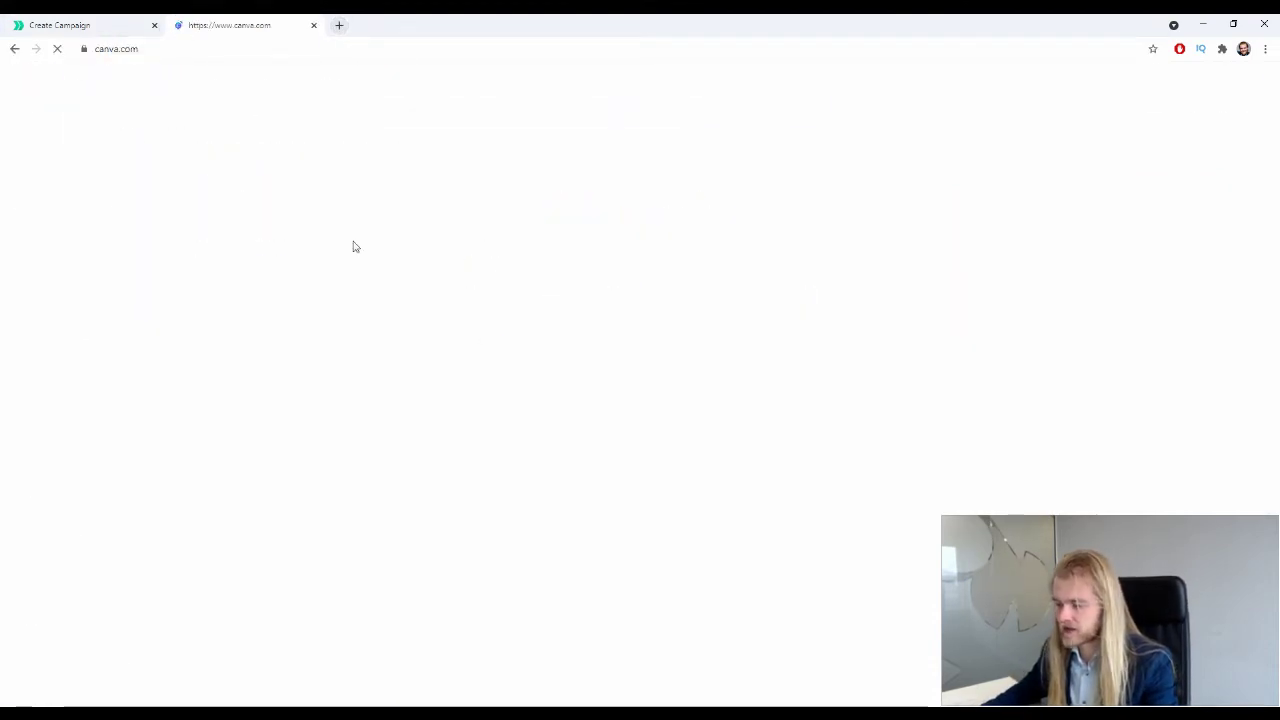
click(1166, 90)
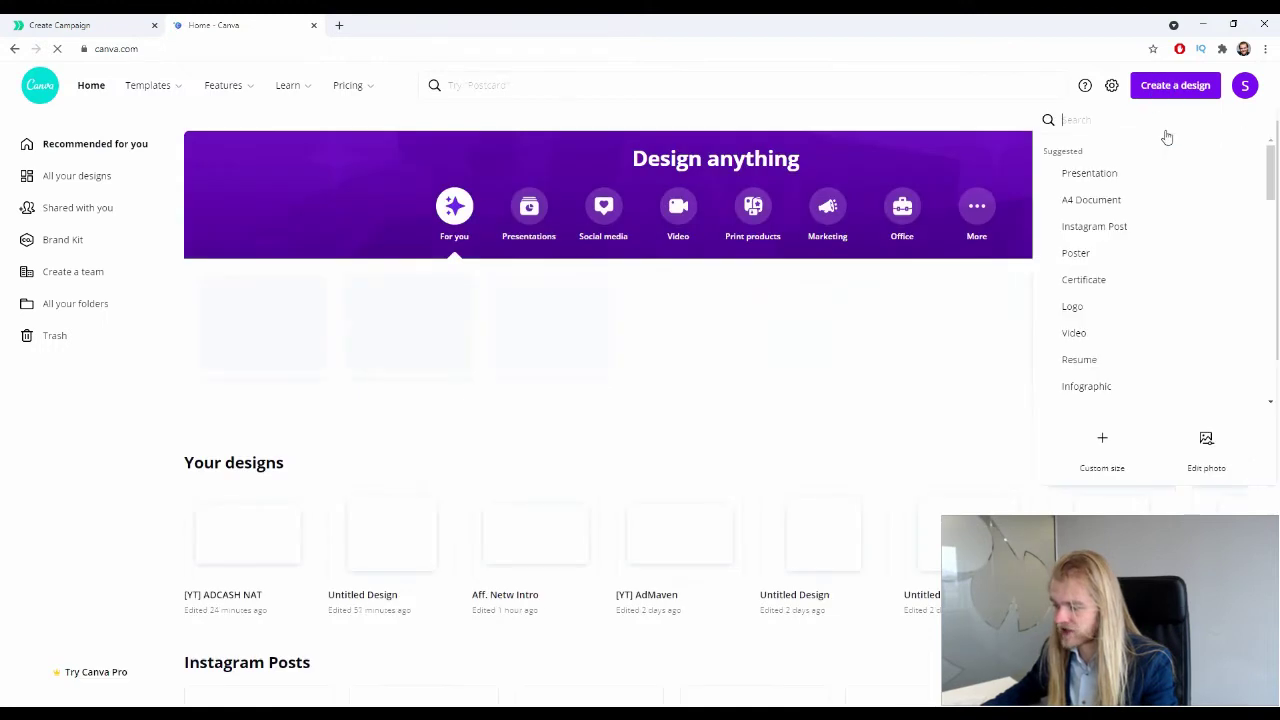
click(1105, 440)
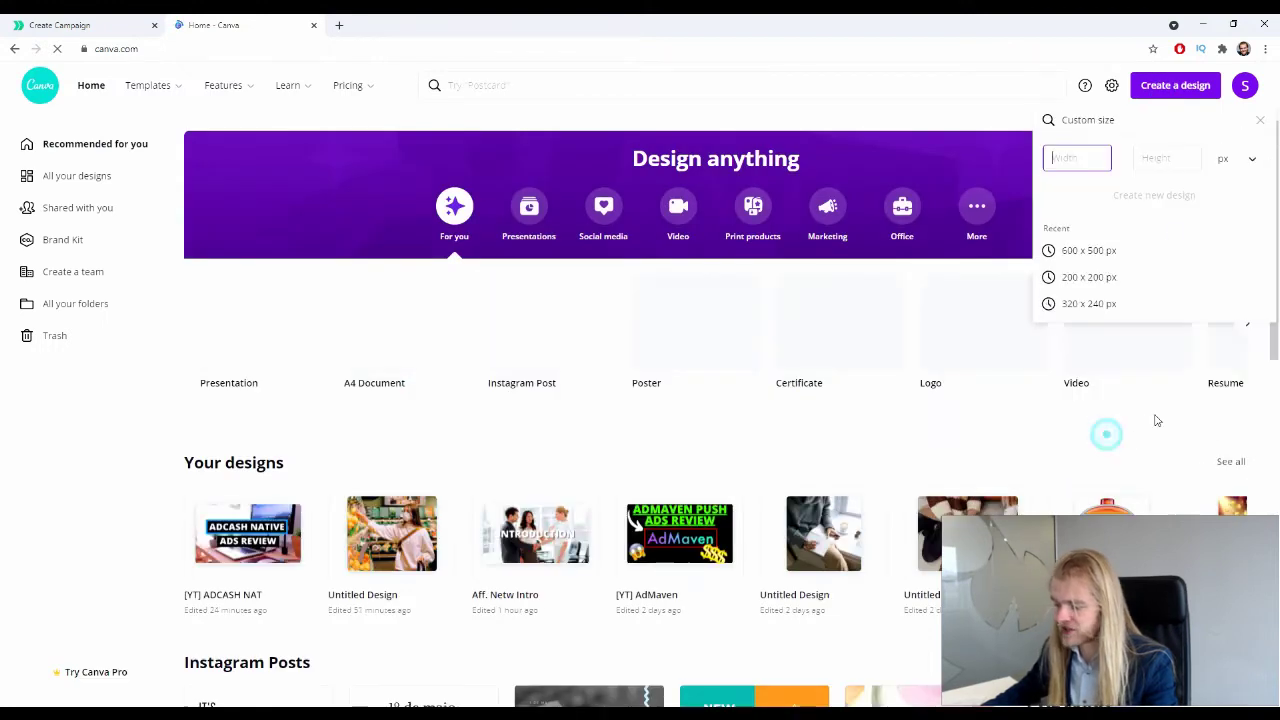
text(192)
click(1140, 162)
text(192)
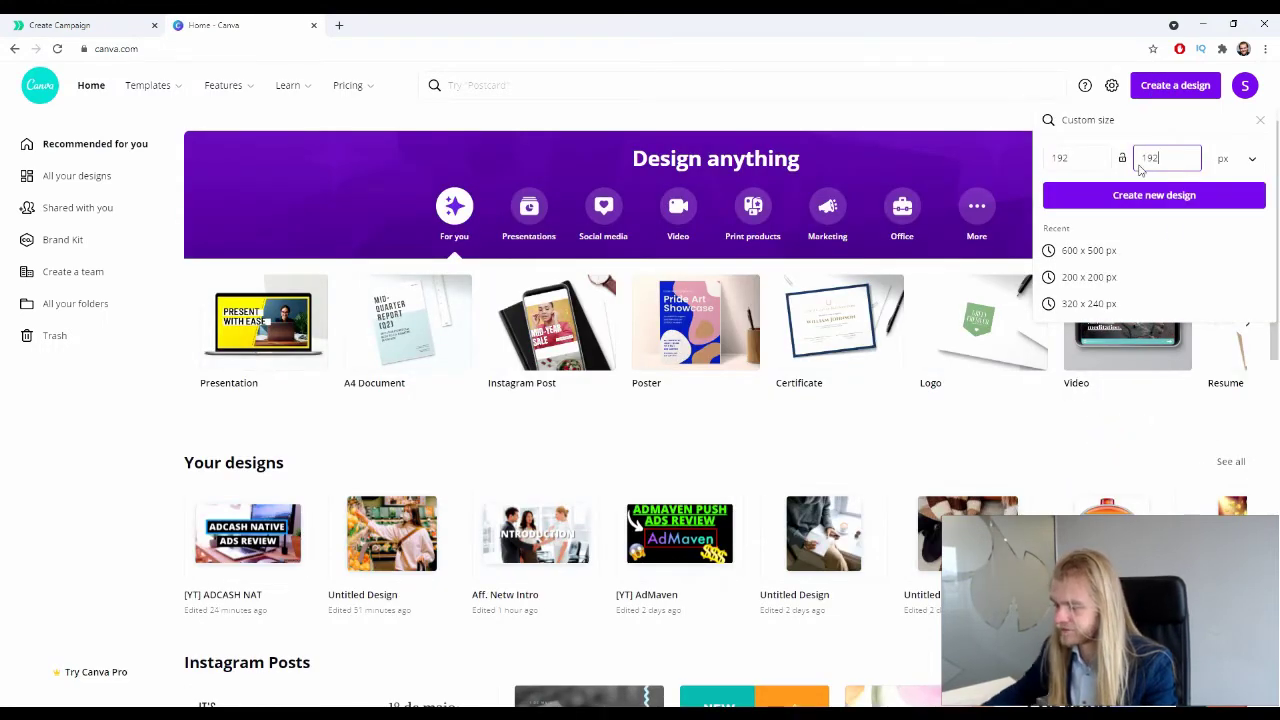
key(Return)
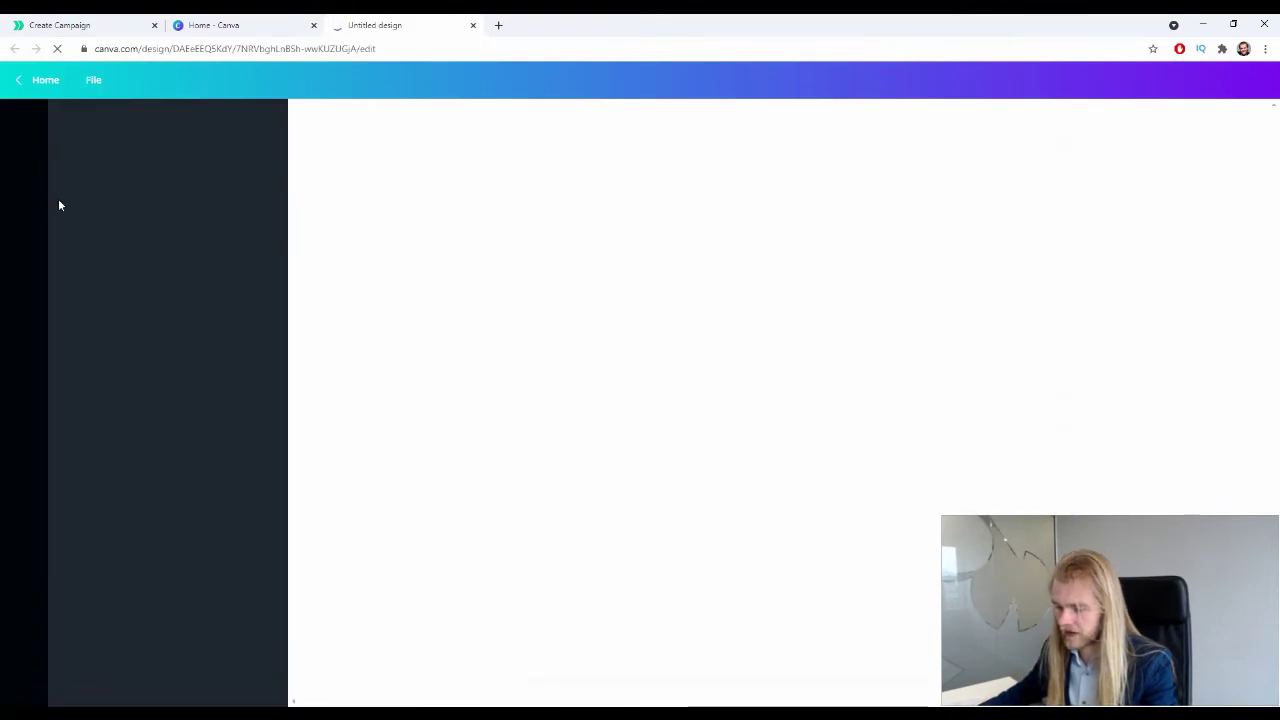
- Fill the icon design with the uploaded laptop-on-desk photo and download it as a PNG, returning to the EvaDav campaign form
click(27, 170)
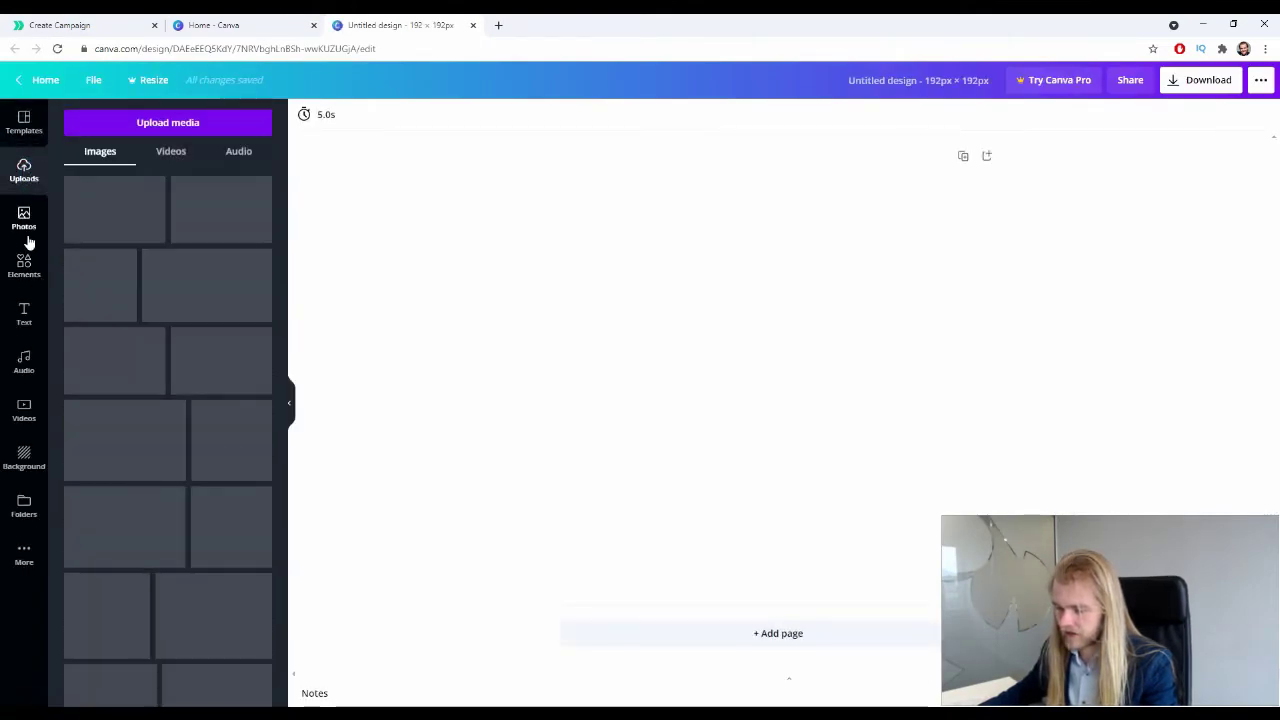
drag(127, 203, 588, 313)
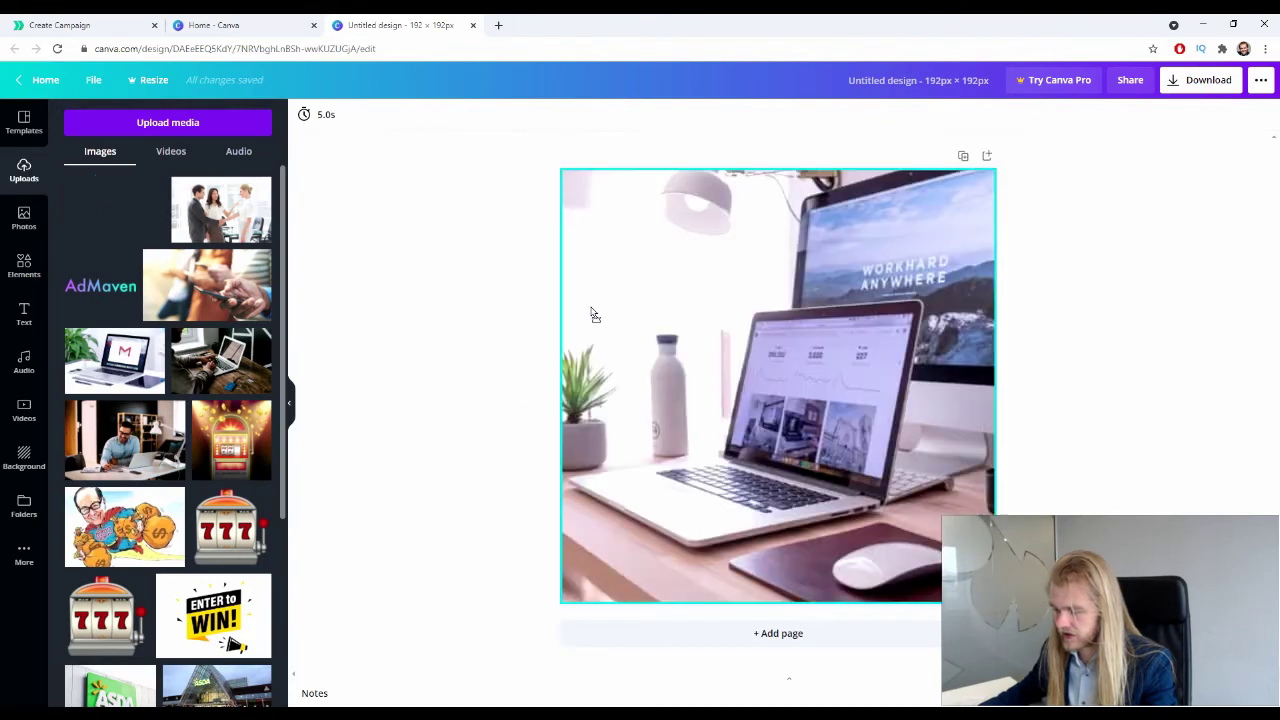
click(1212, 80)
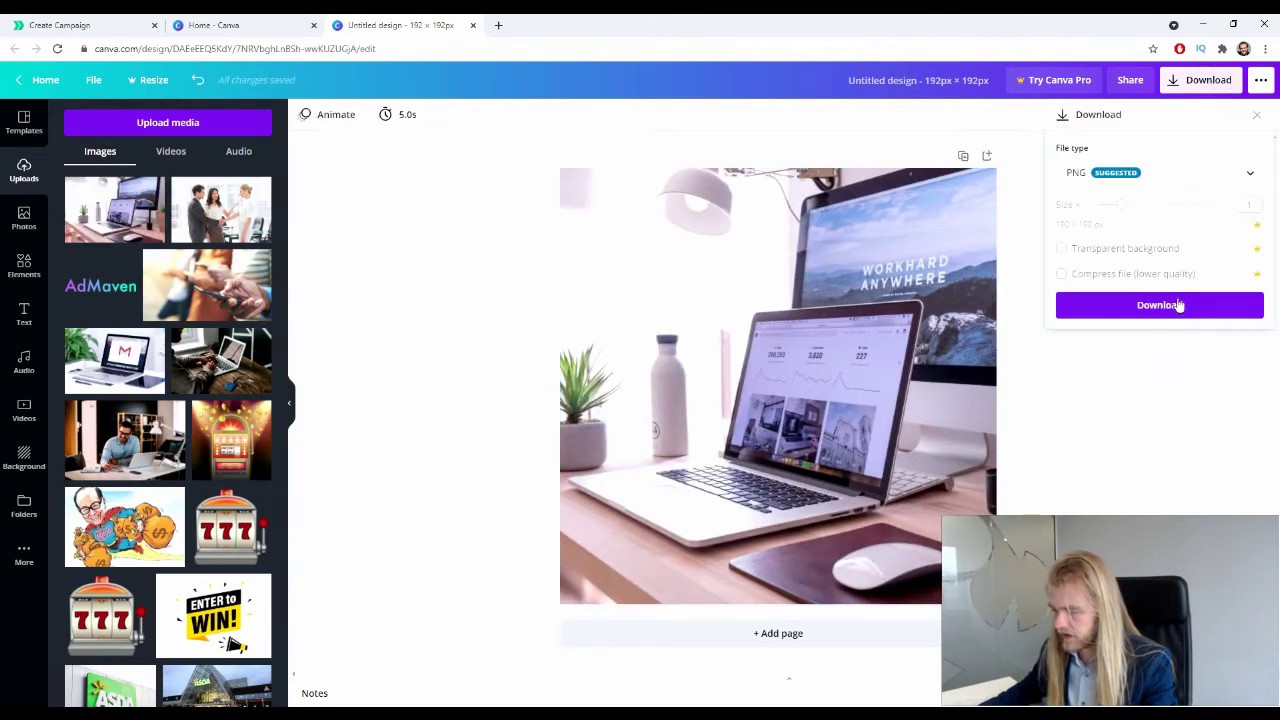
click(1180, 306)
click(60, 20)
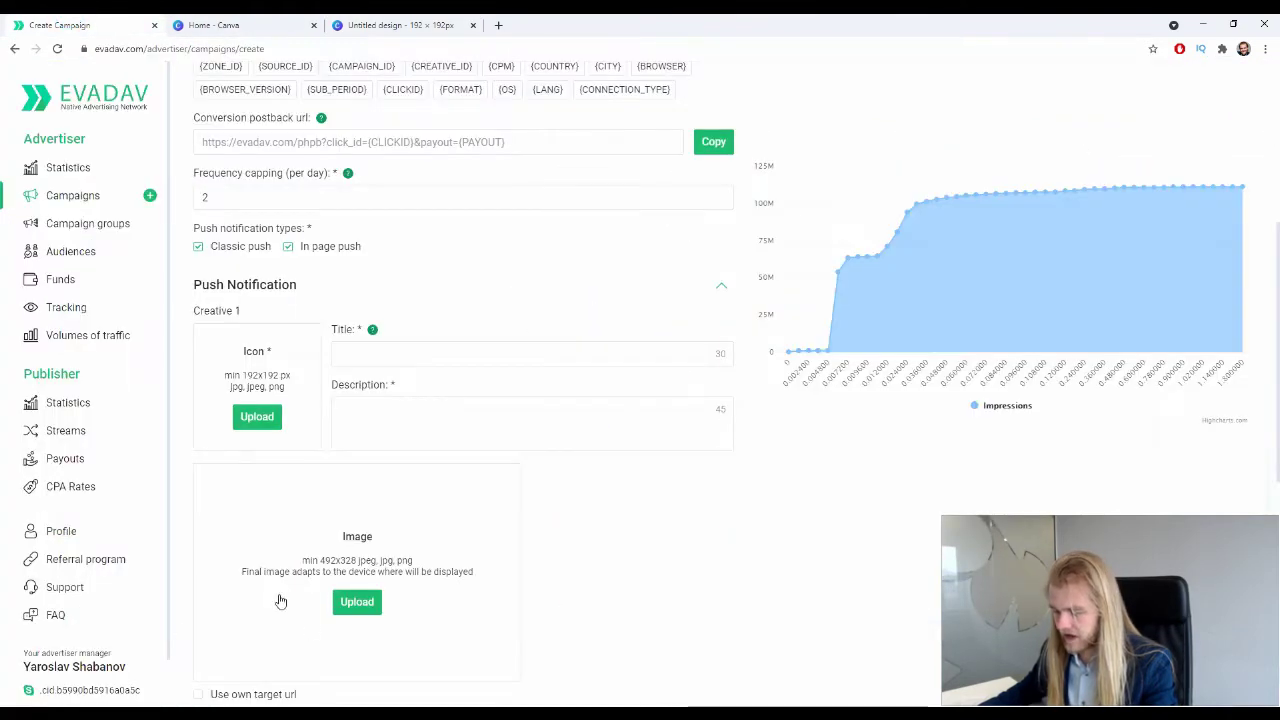
- Upload Untitled design (28).png as the icon of Creative 1 and enter the title "Headline 1"
scroll(500, 522, down, 1)
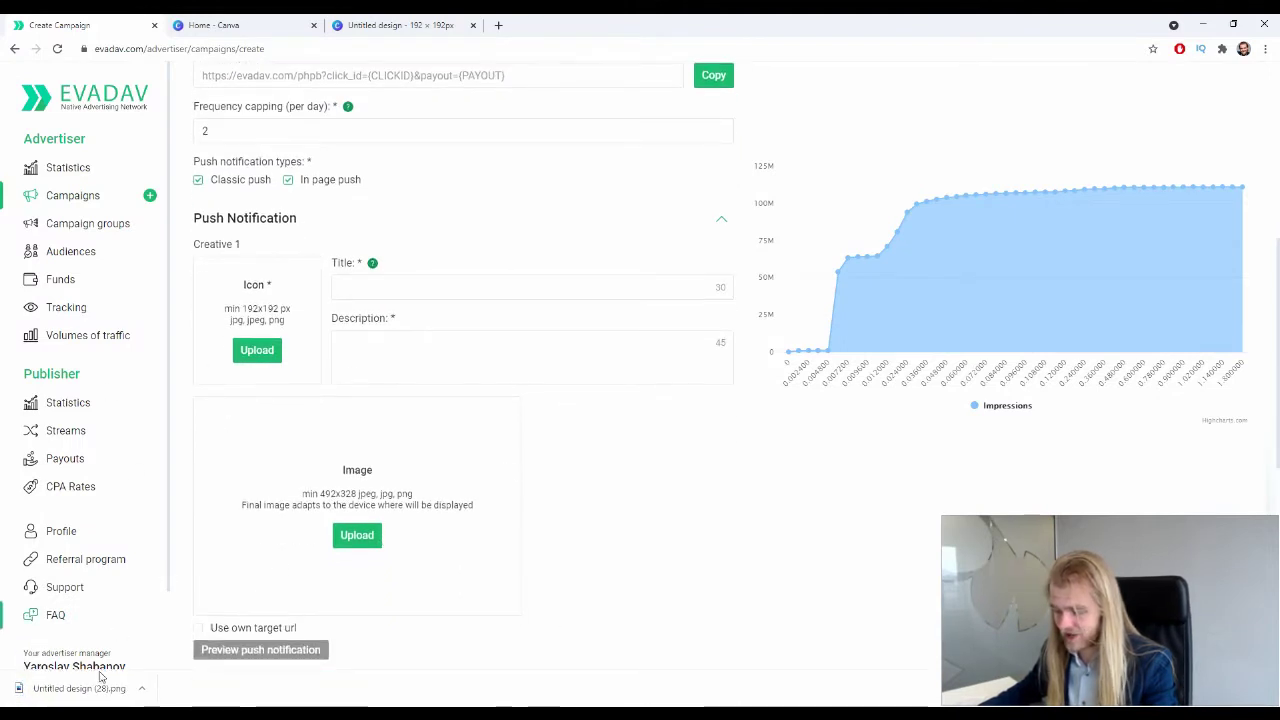
drag(245, 295, 247, 298)
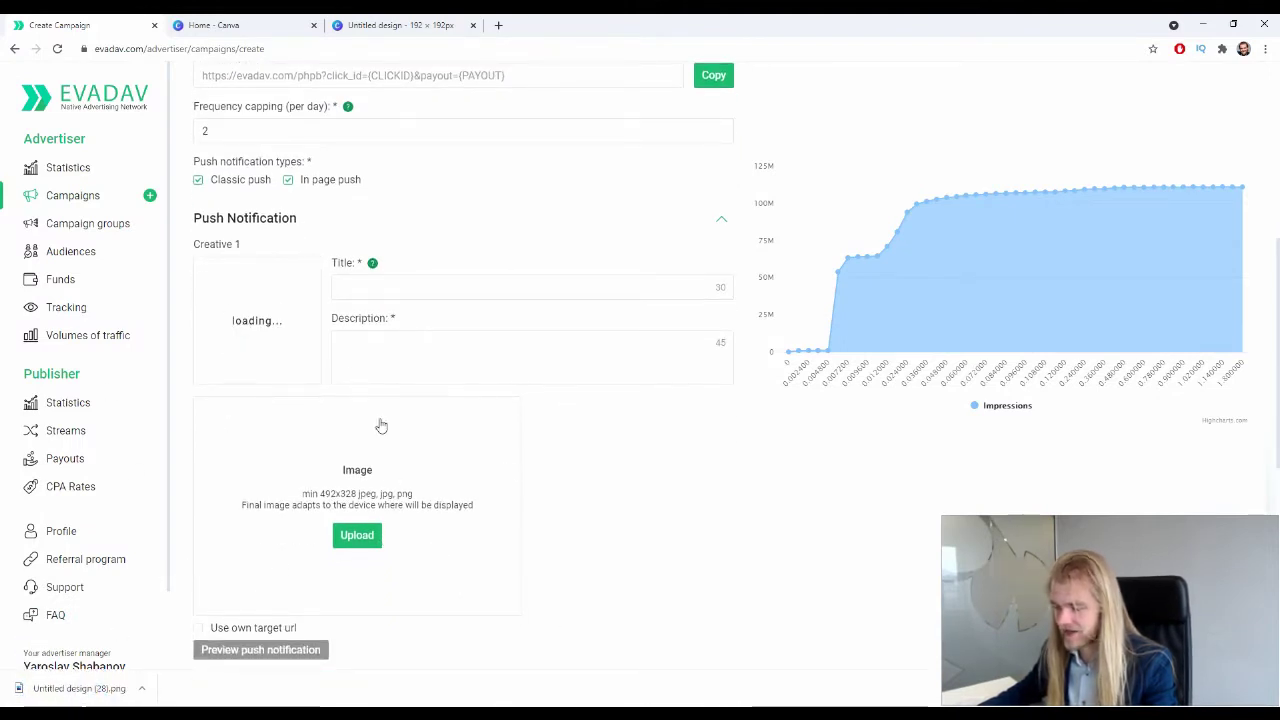
click(391, 288)
text(Heal)
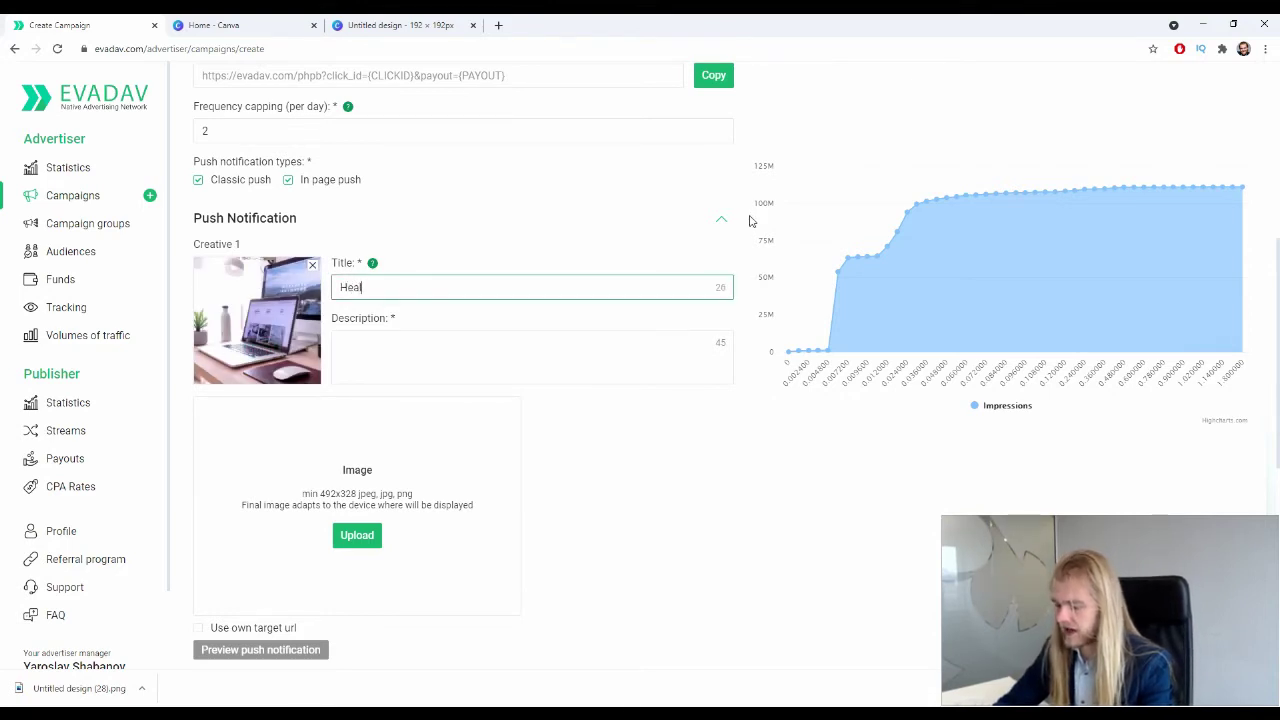
key(BackSpace)
text(dline  1)
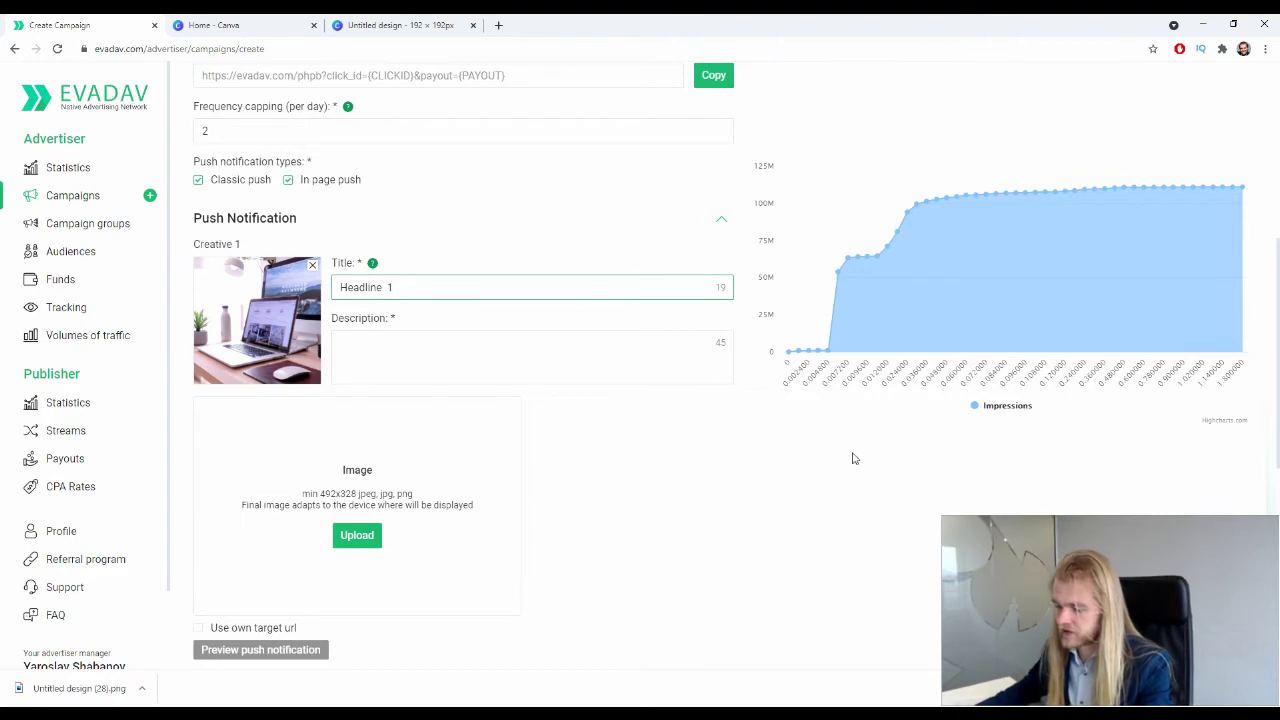
- Enter "Description 1" as the description of Creative 1
click(620, 333)
text(De)
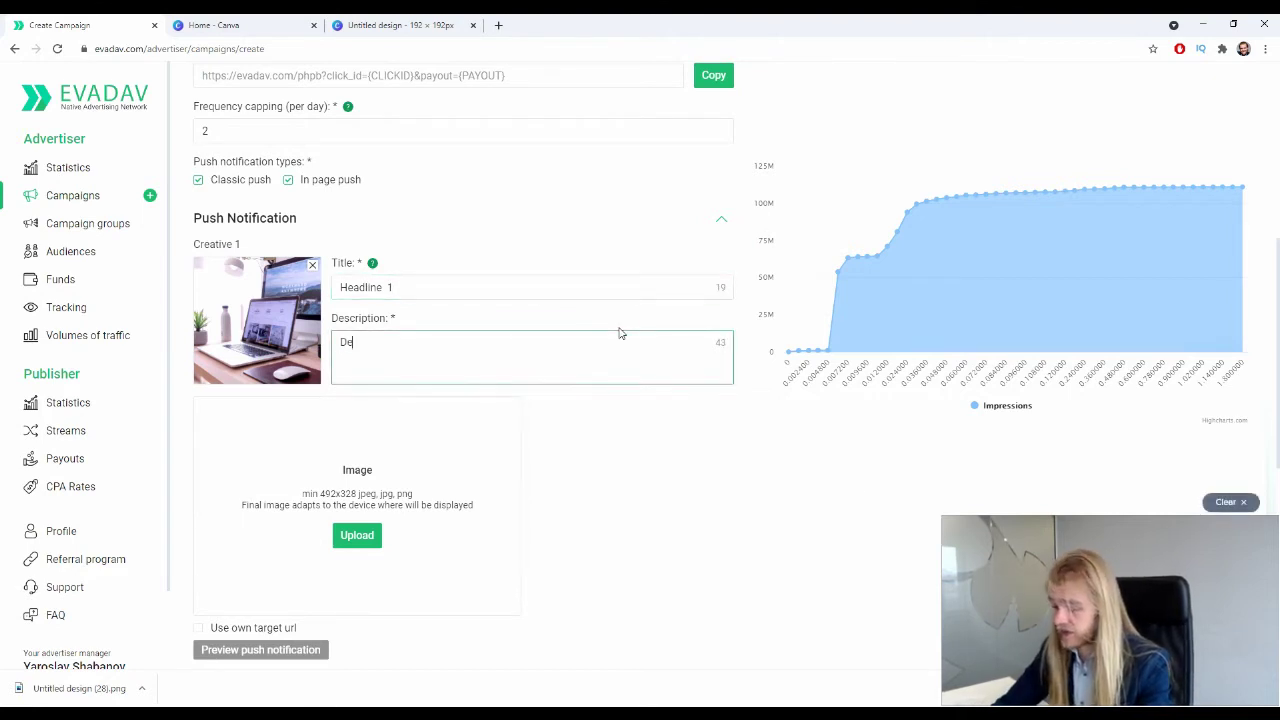
text(scription 1)
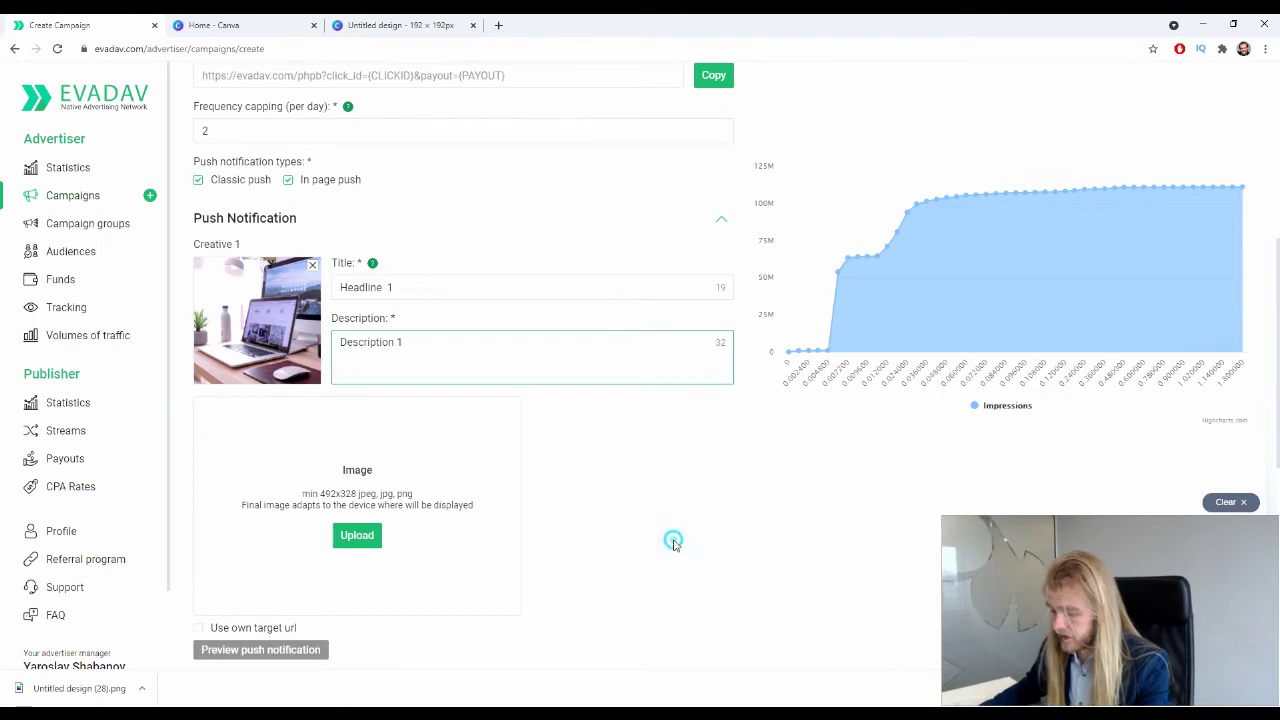
- Switch to the Canva home page and create a custom 492 x 328 px design for the creative's main image
scroll(531, 437, down, 1)
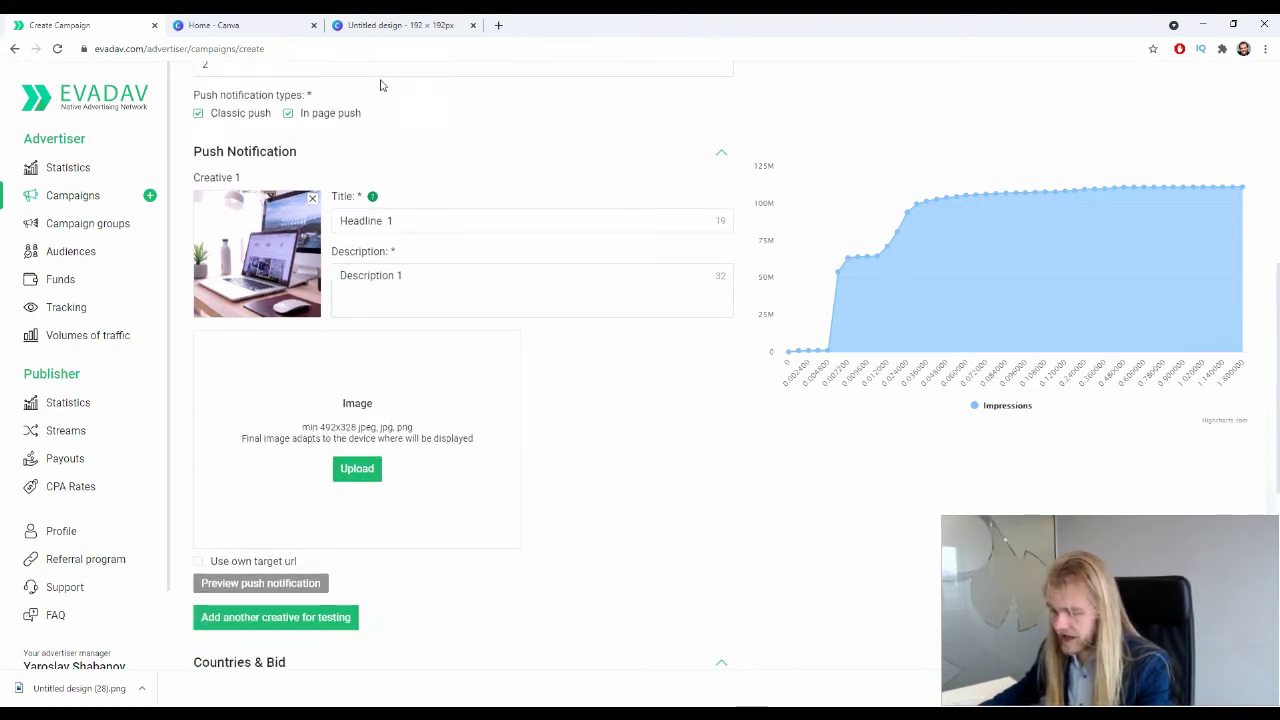
click(213, 25)
click(1082, 160)
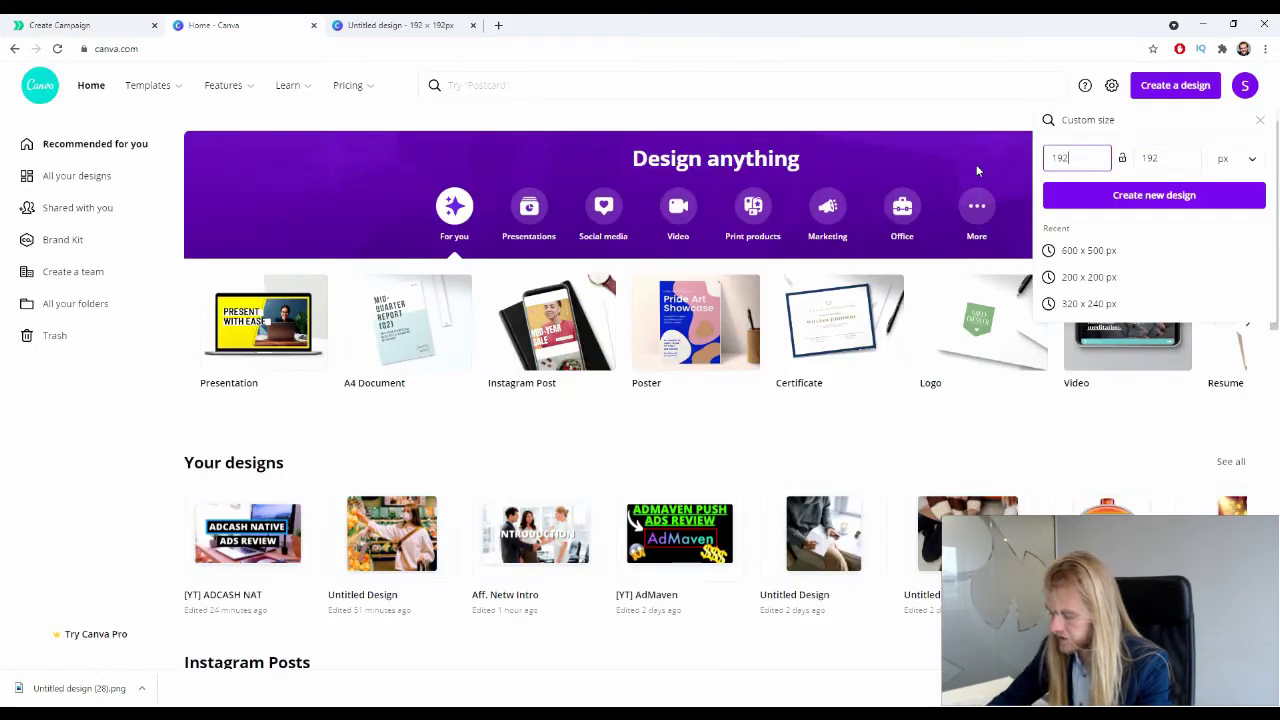
key(BackSpace)
key(BackSpace)
key(BackSpace)
text(492)
key(Tab)
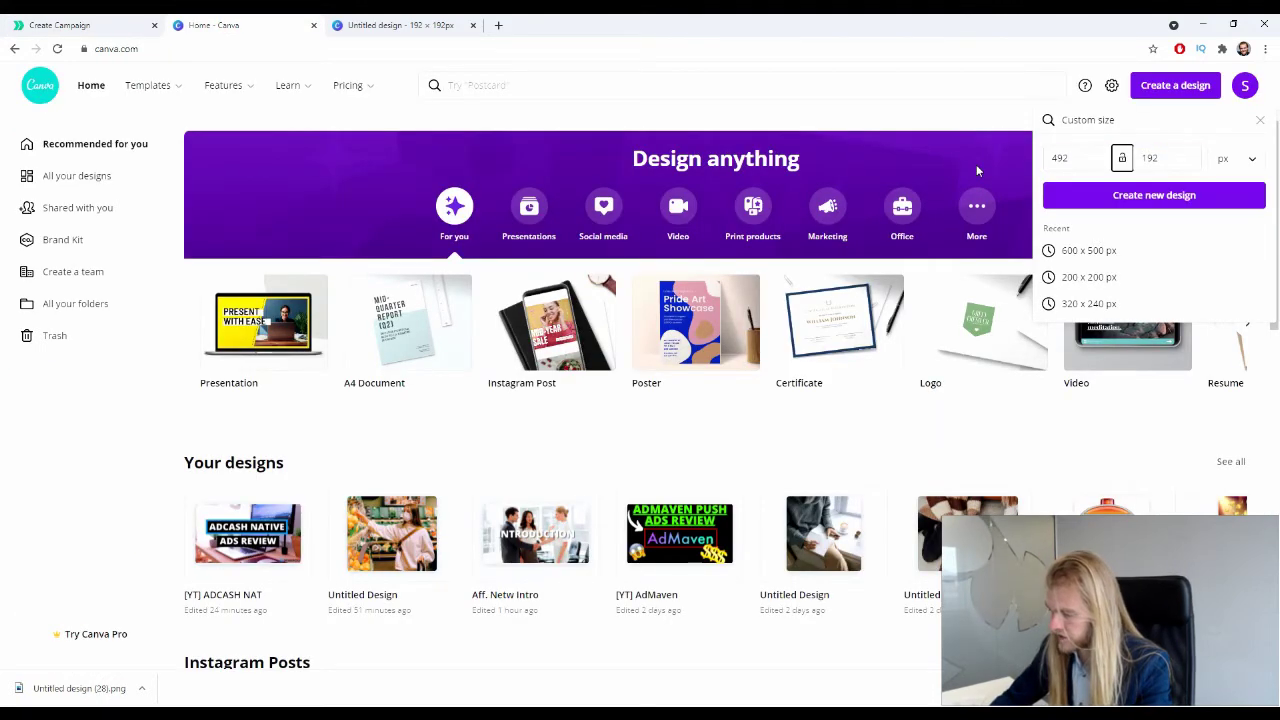
text(320)
key(Return)
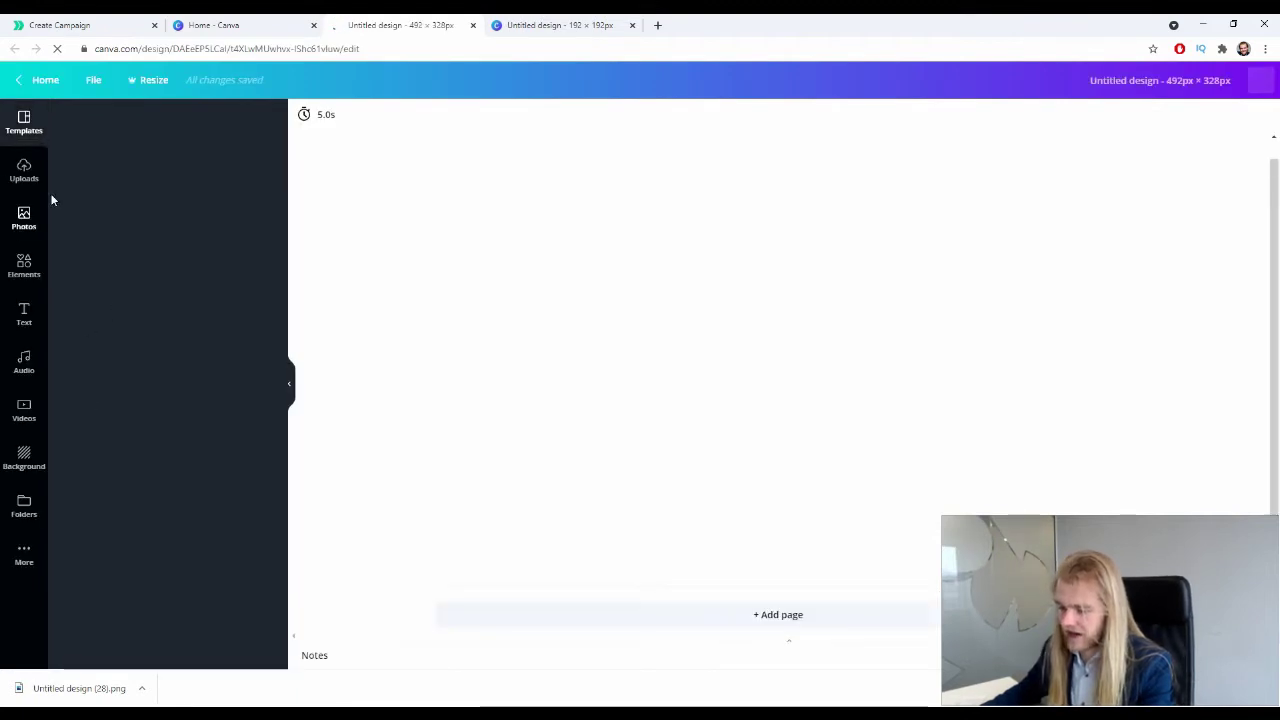
- Fill the 492 x 328 px design with the uploaded superhero cartoon carrying money bags and download it as a PNG
click(27, 172)
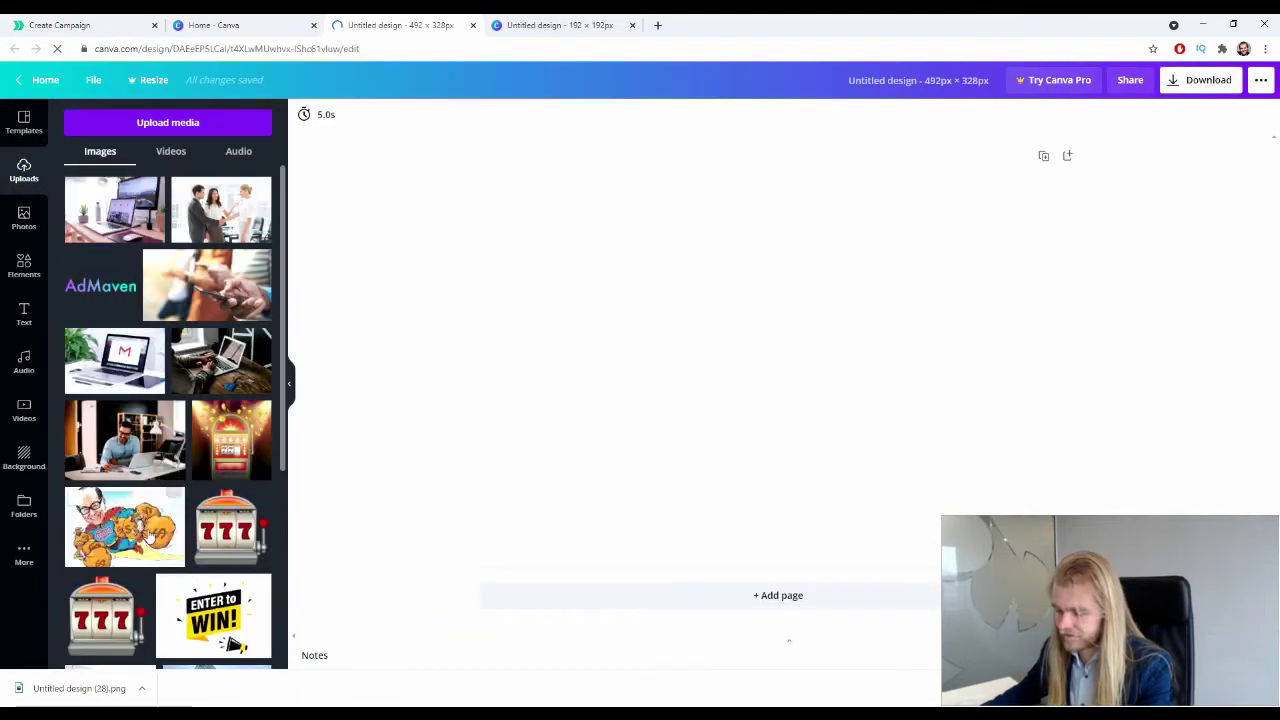
drag(124, 527, 495, 422)
click(1169, 80)
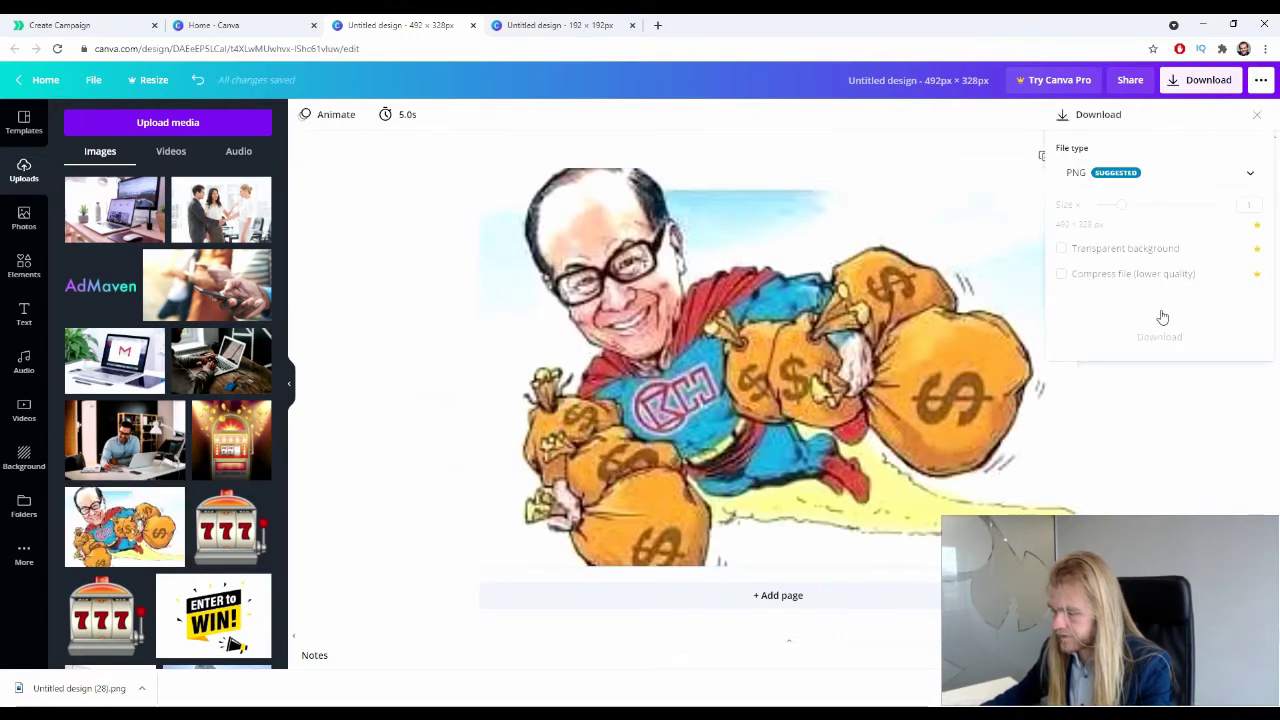
click(1160, 313)
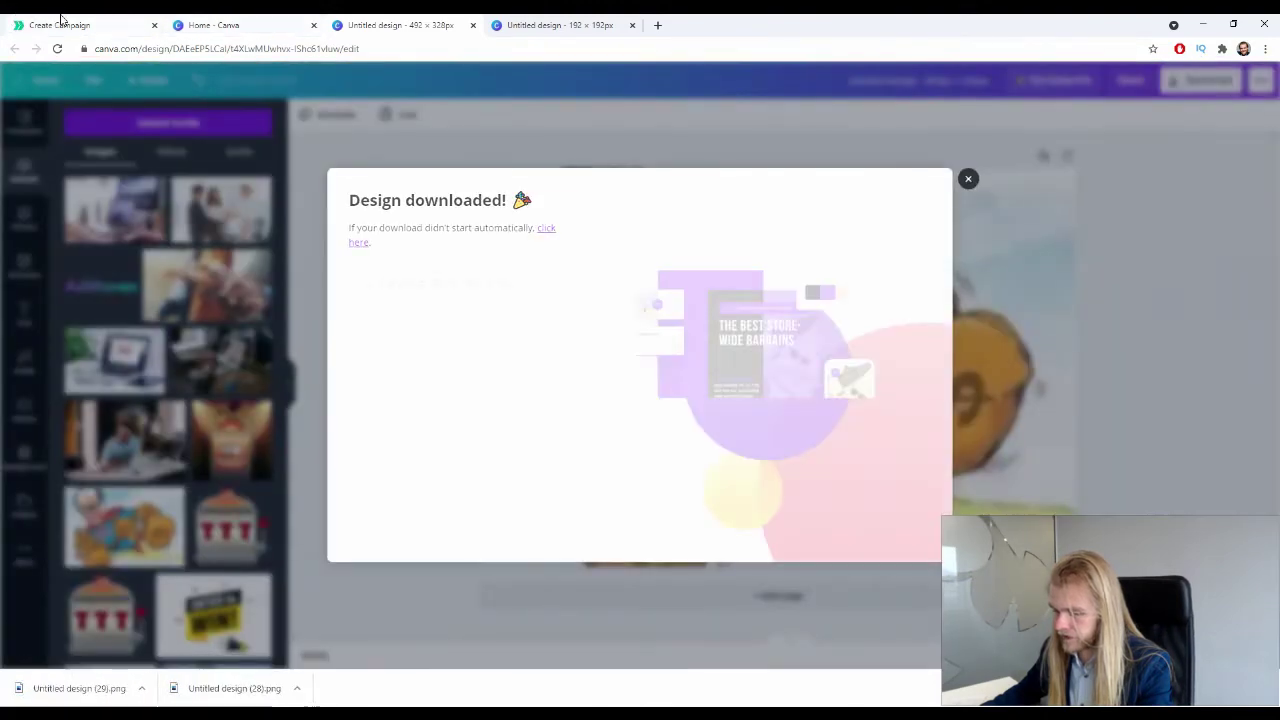
- Return to the EvaDav campaign form and upload Untitled design (29).png as the main image of Creative 1
click(86, 24)
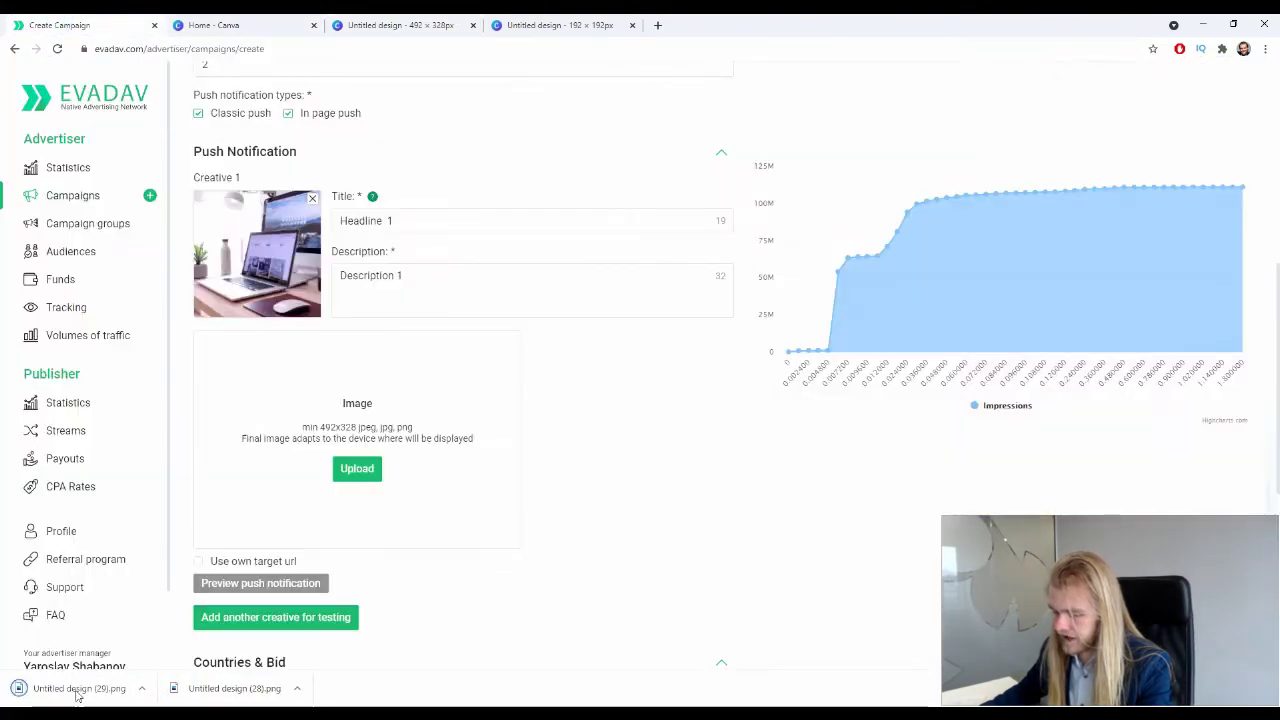
drag(72, 688, 379, 530)
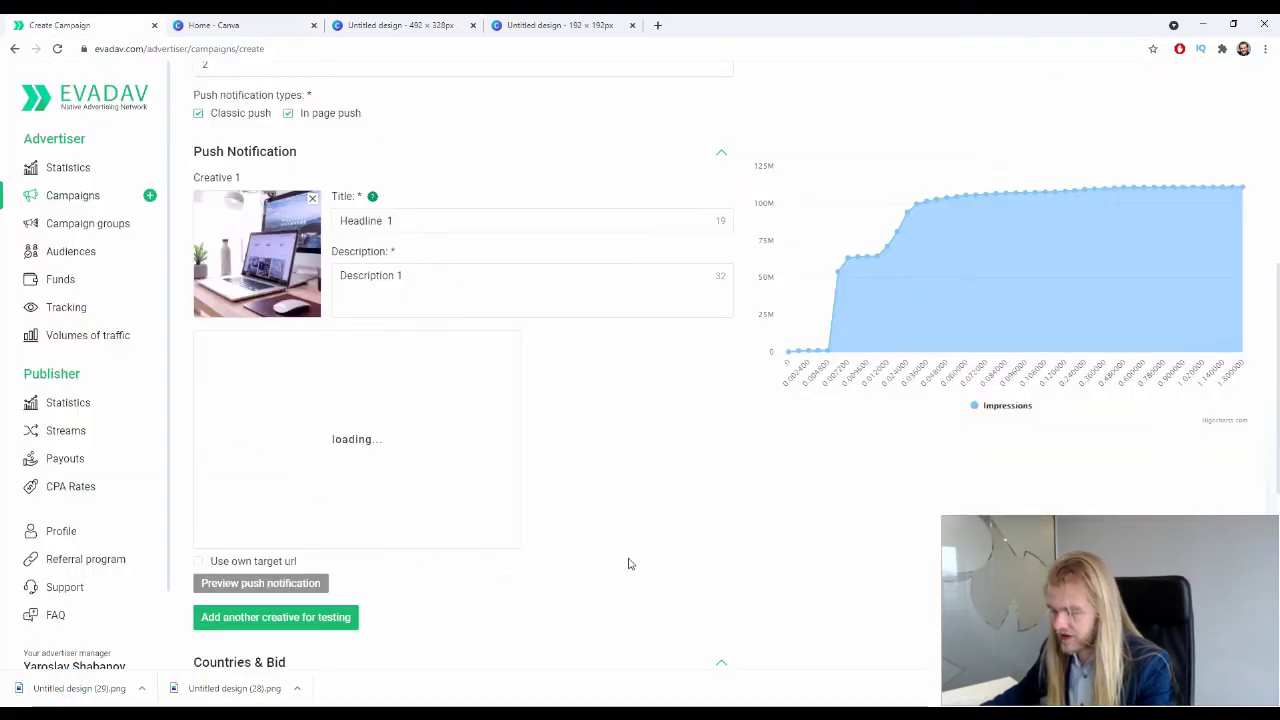
scroll(600, 505, down, 1)
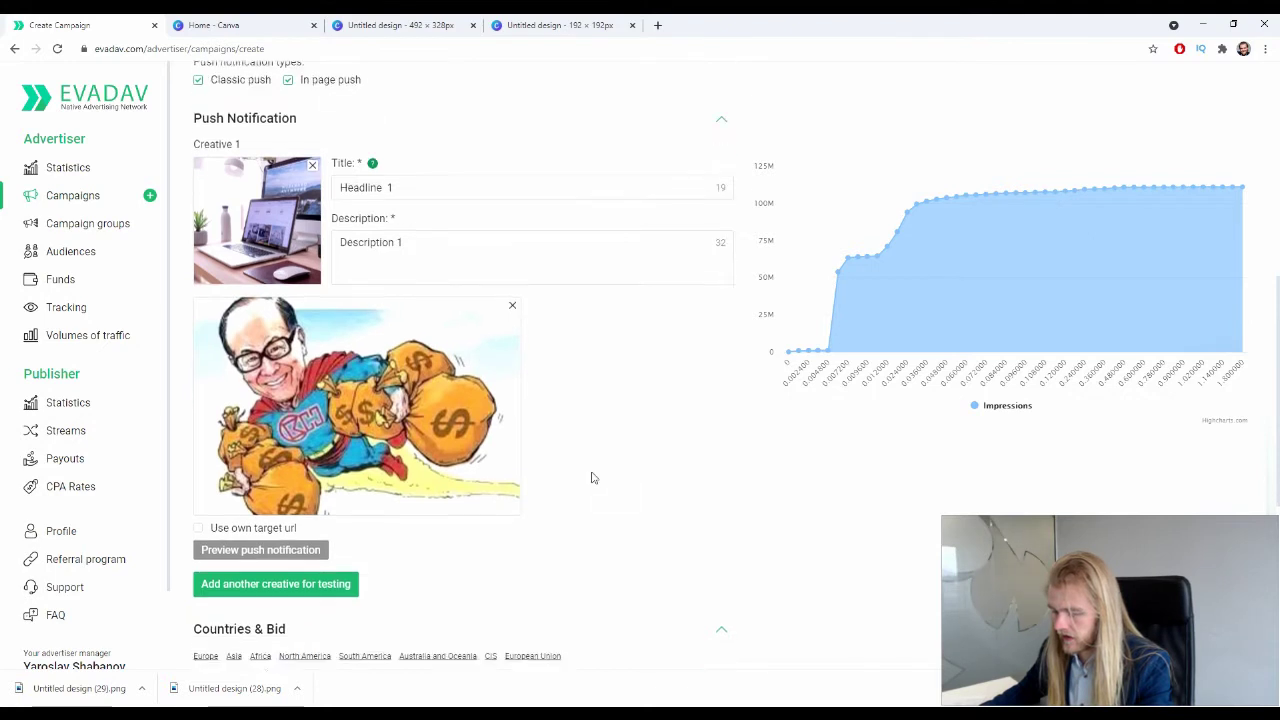
- Review the icon, title, description and image of Creative 1 and try its push notification preview
scroll(563, 429, down, 2)
scroll(486, 517, up, 3)
scroll(473, 475, down, 3)
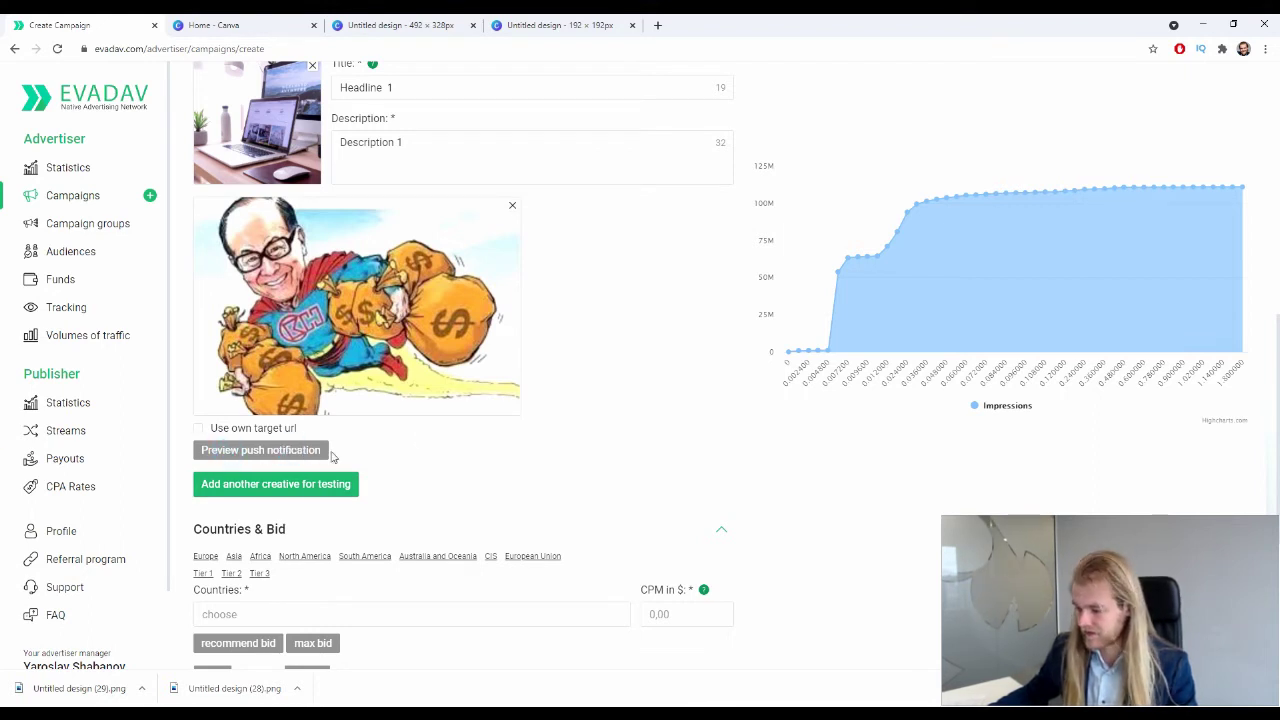
scroll(446, 363, up, 1)
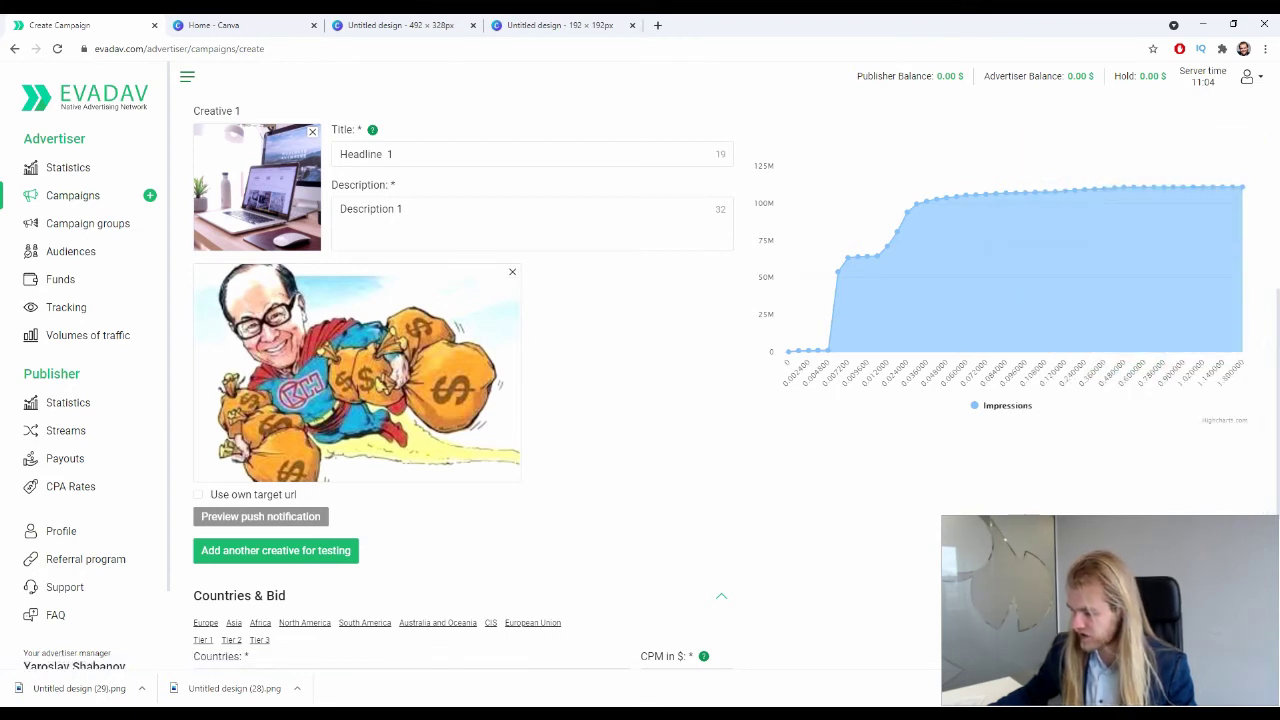
scroll(215, 452, down, 1)
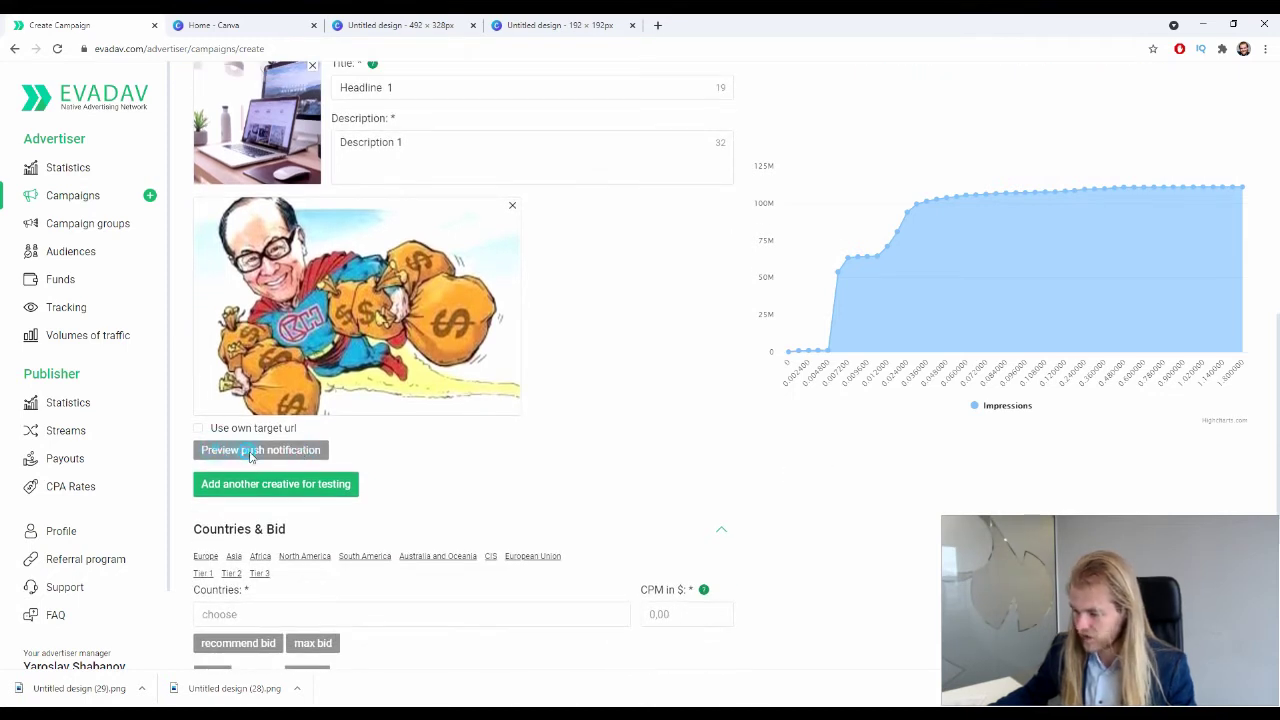
scroll(471, 404, up, 4)
scroll(445, 407, down, 2)
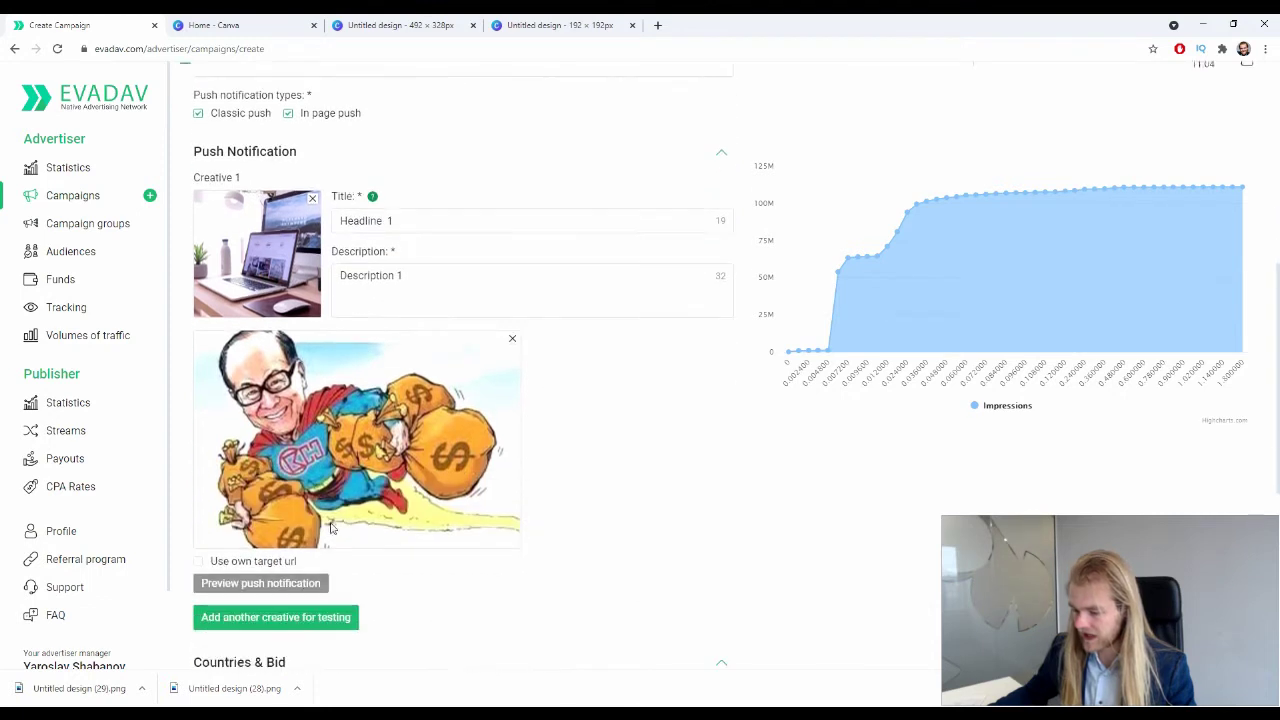
scroll(298, 577, down, 1)
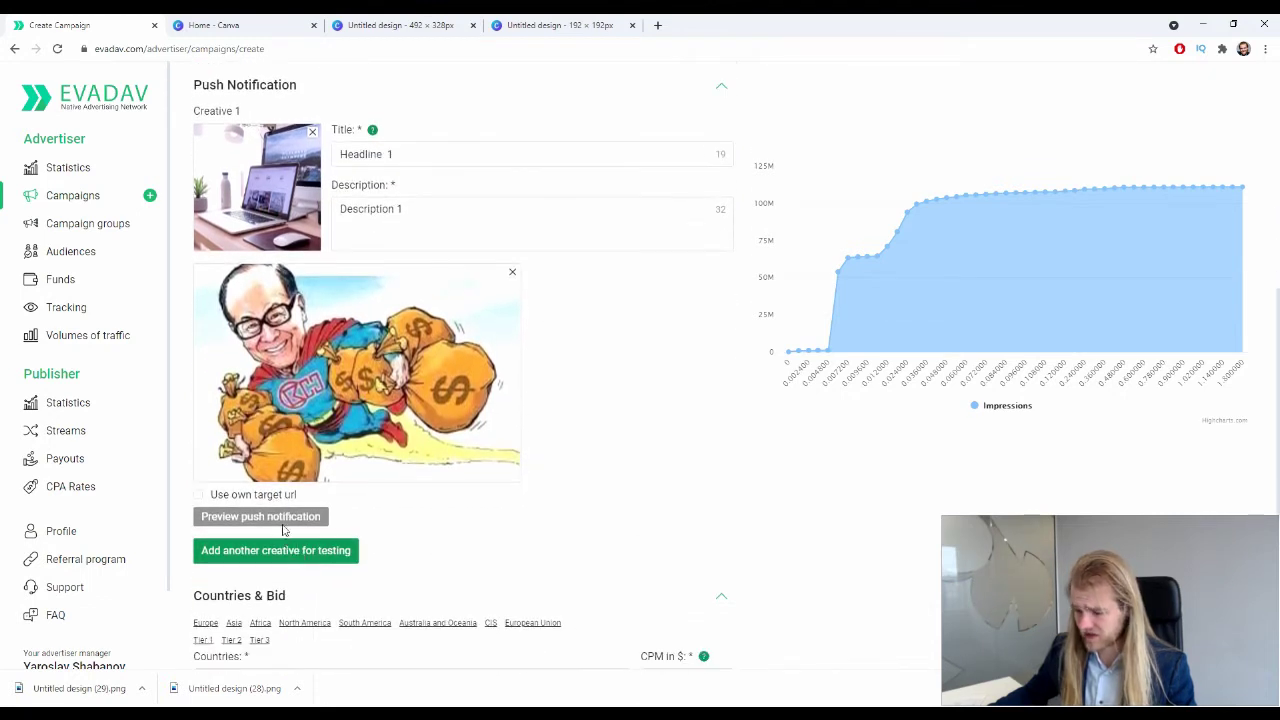
- Check the own target URL option of Creative 1, leaving it disabled, and request the push notification preview again
click(243, 495)
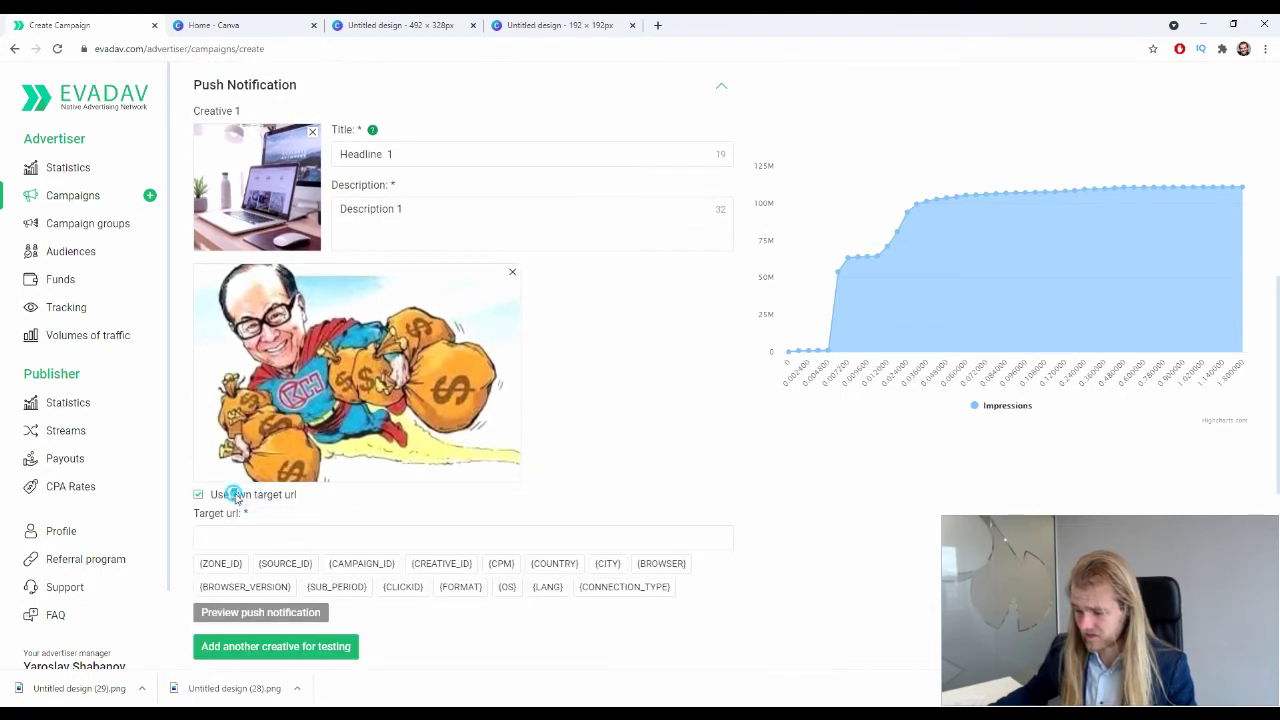
click(222, 495)
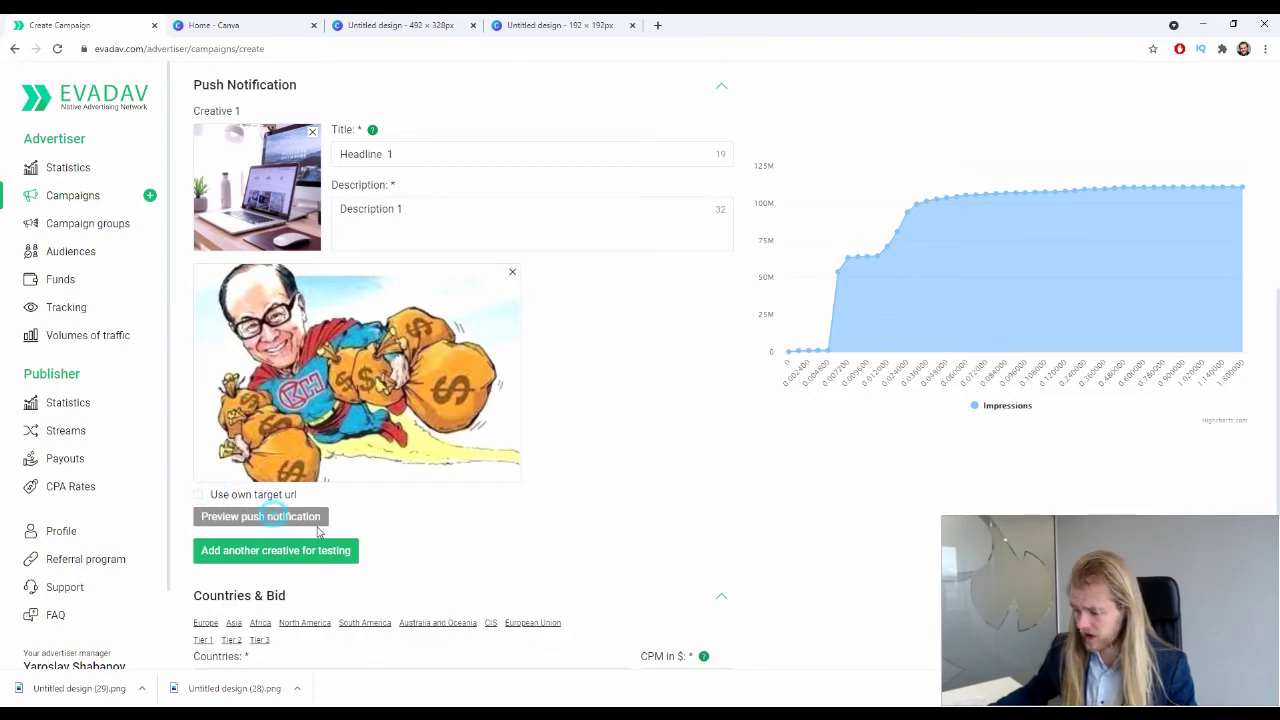
scroll(374, 494, down, 1)
scroll(374, 494, up, 4)
scroll(466, 249, down, 3)
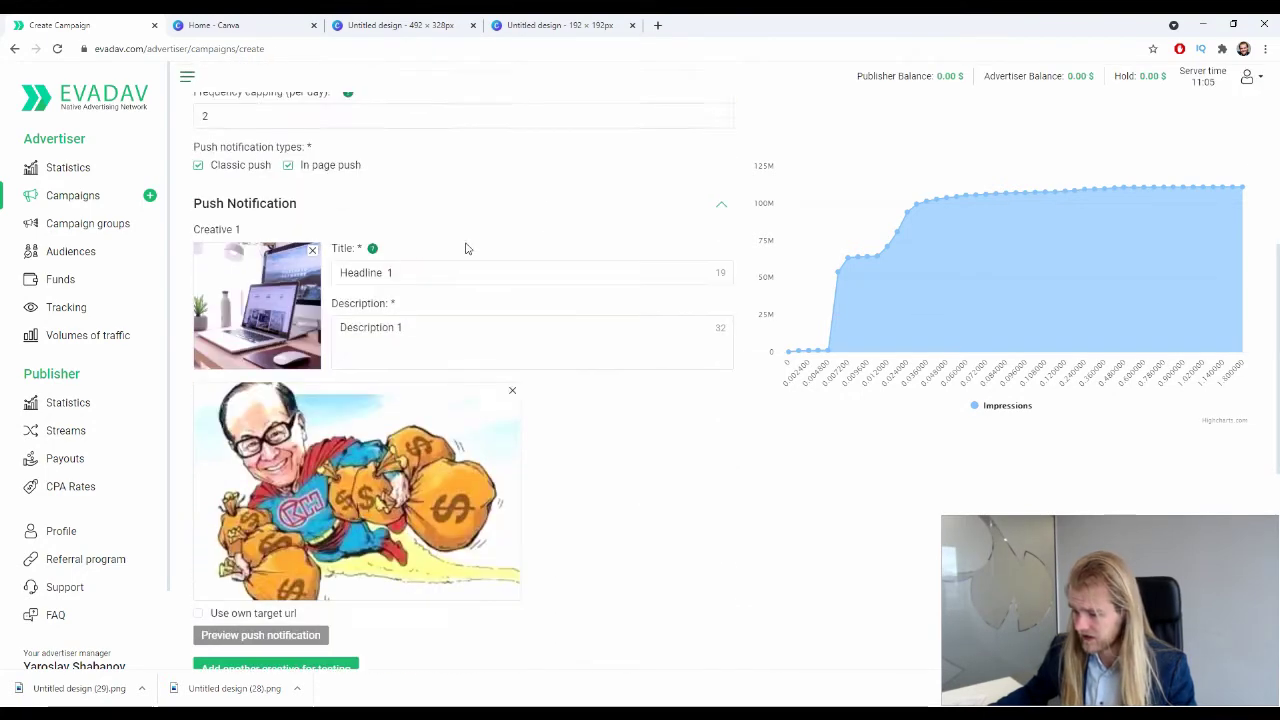
click(305, 583)
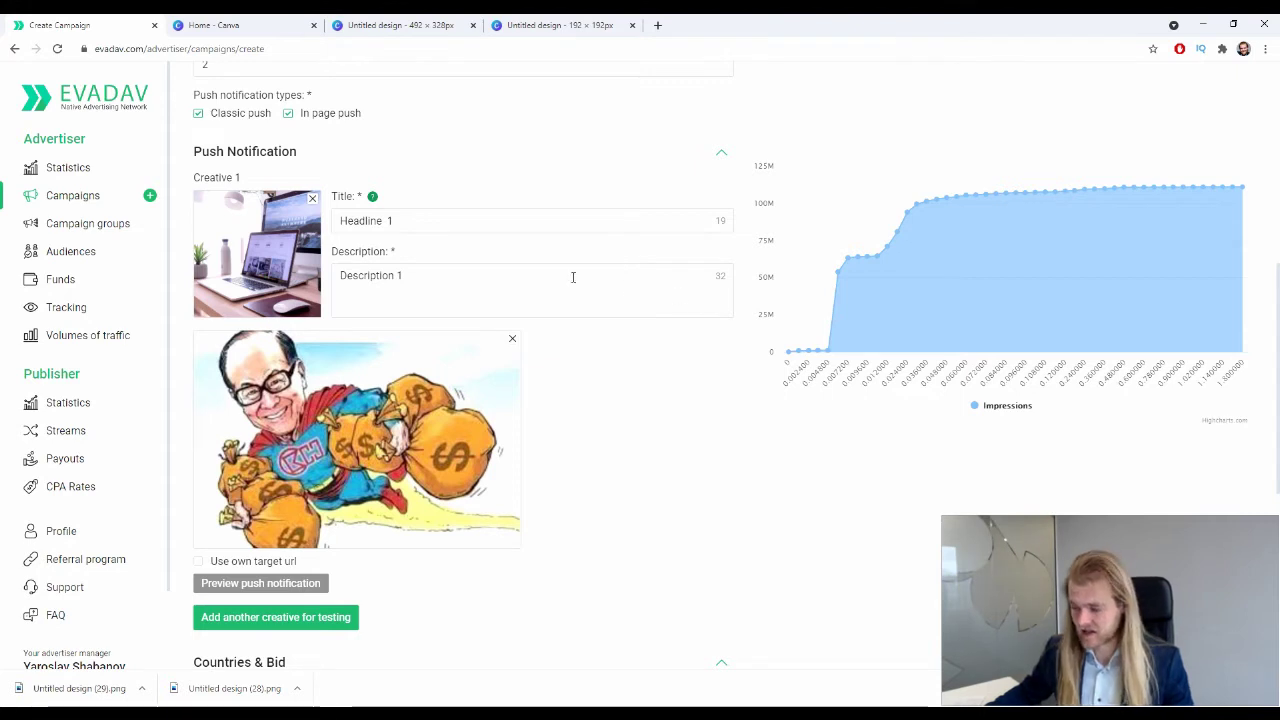
- Look over the creative once more and examine the country list in the Countries & Bid section without choosing a country
scroll(575, 300, down, 2)
scroll(554, 303, up, 1)
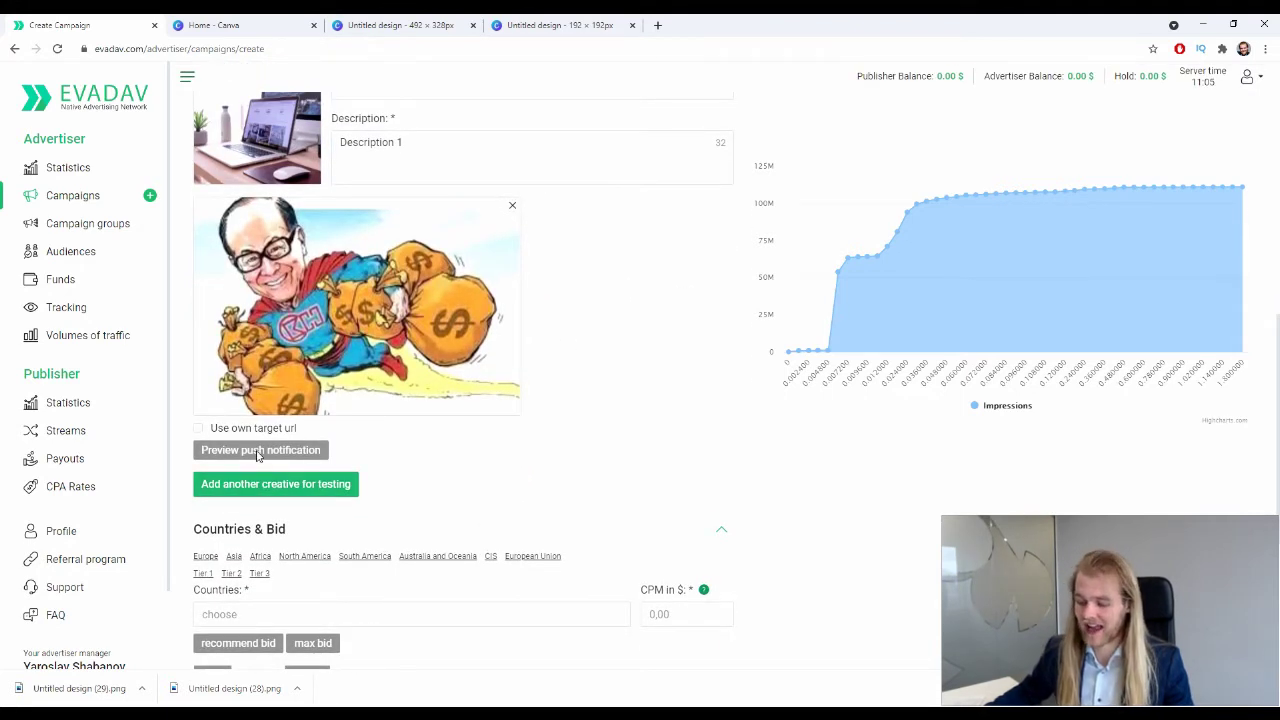
scroll(443, 463, up, 3)
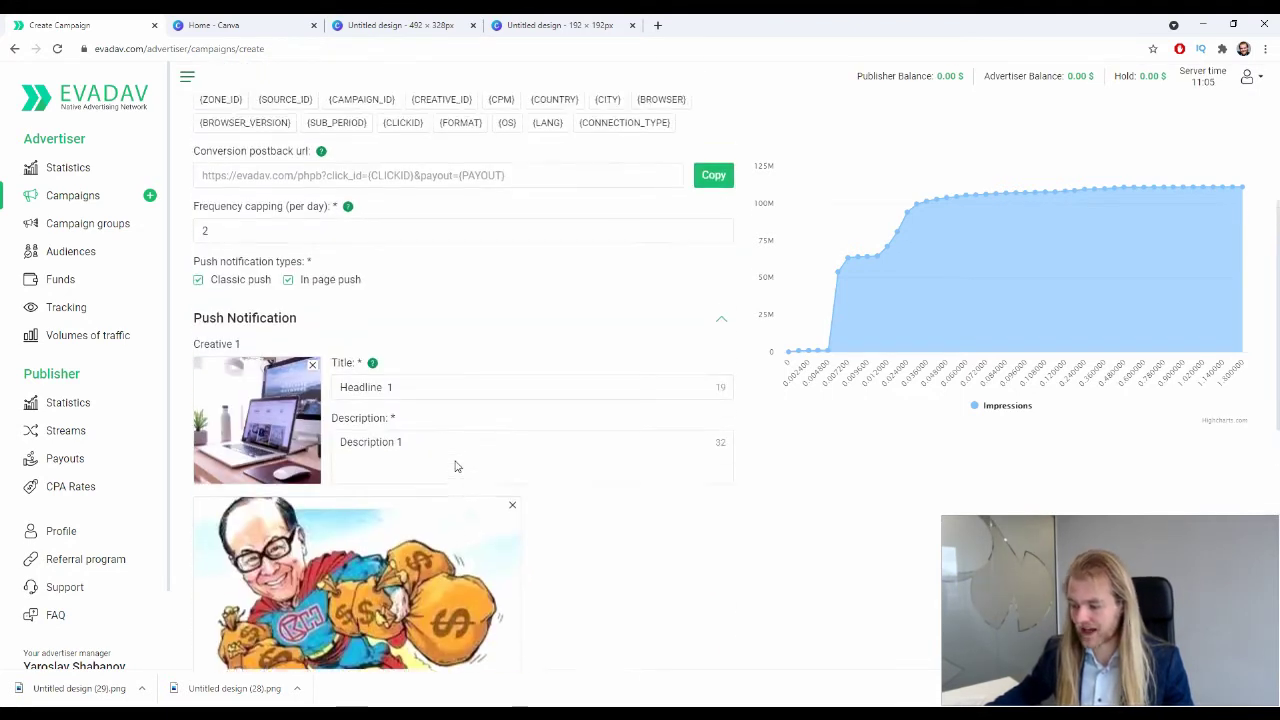
scroll(455, 466, up, 1)
scroll(332, 408, down, 5)
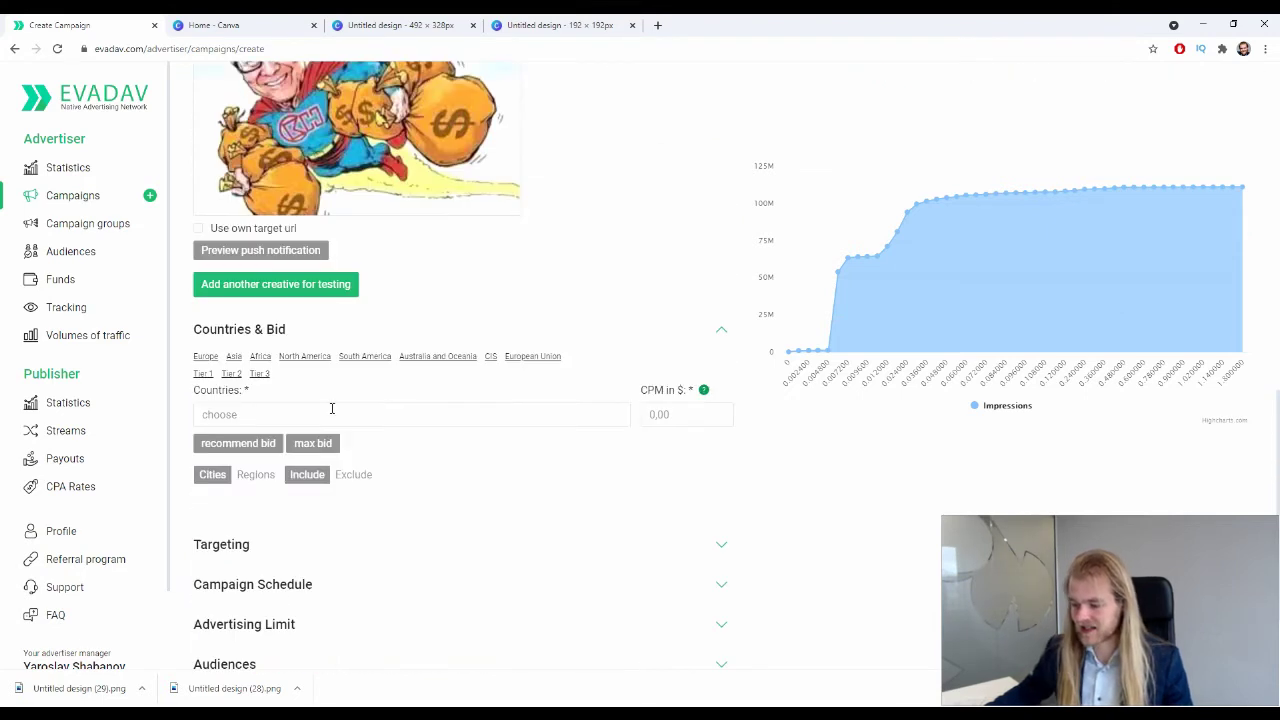
scroll(632, 350, down, 1)
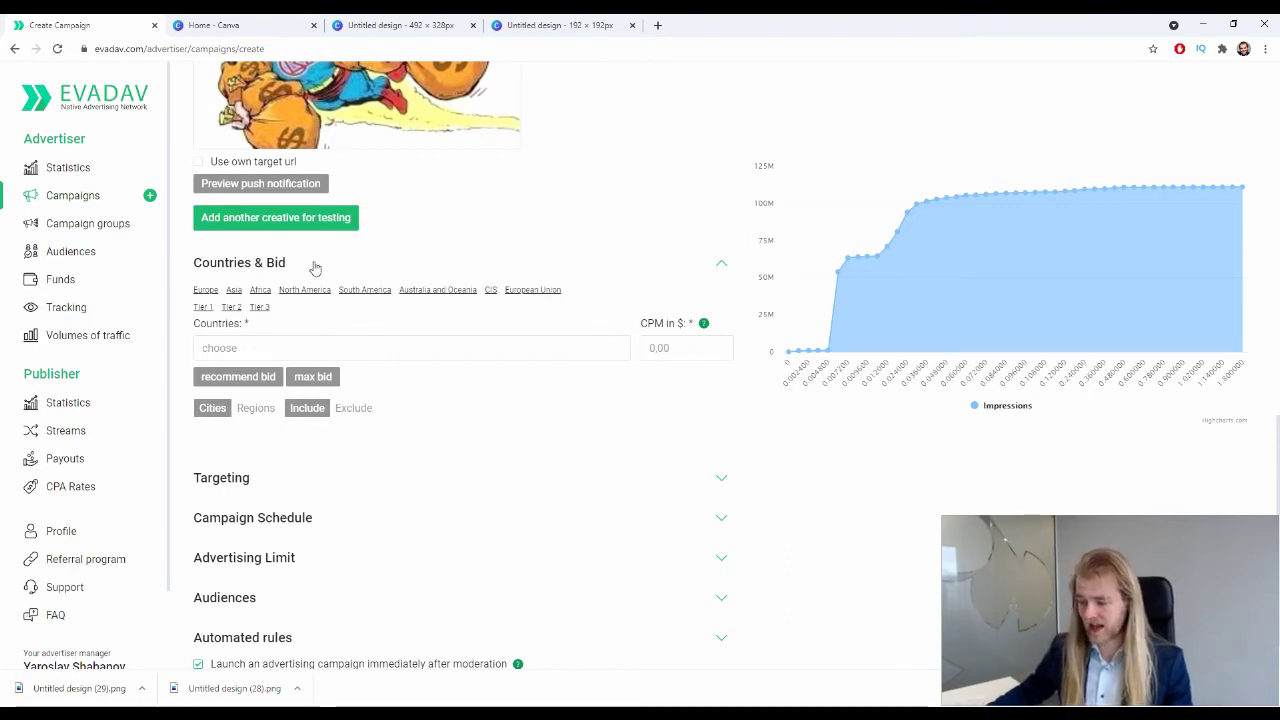
click(249, 346)
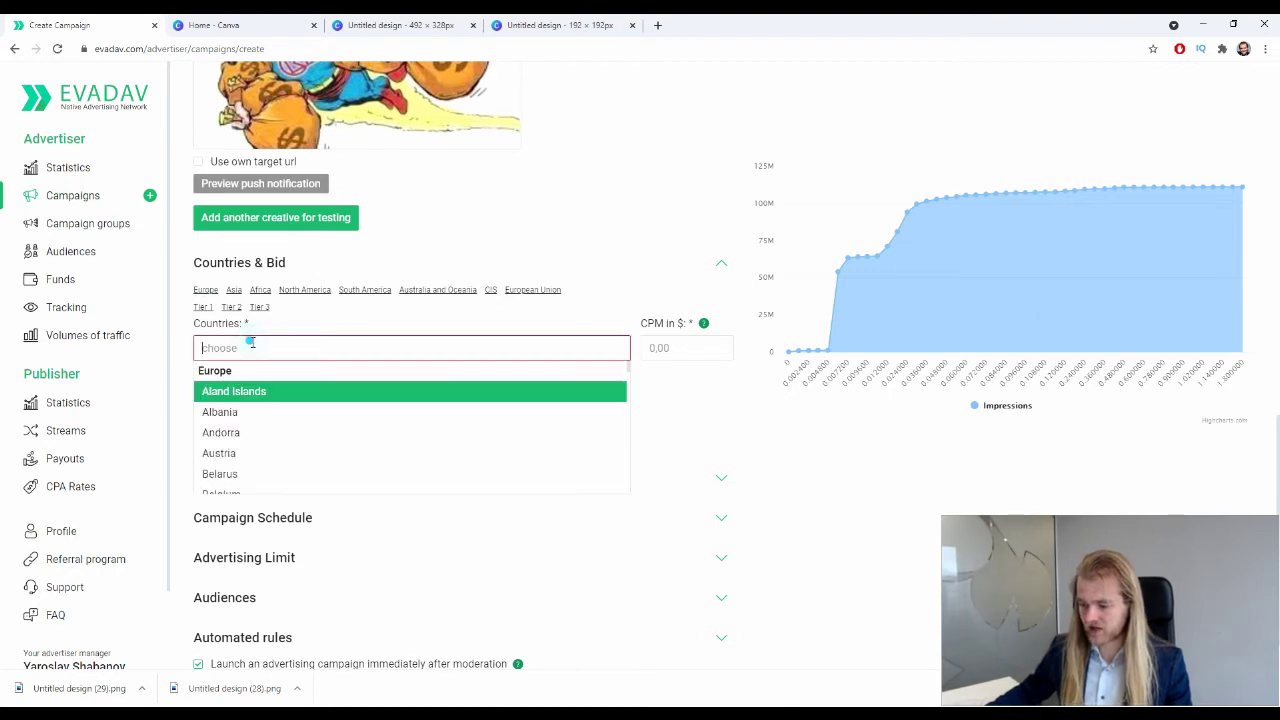
click(320, 315)
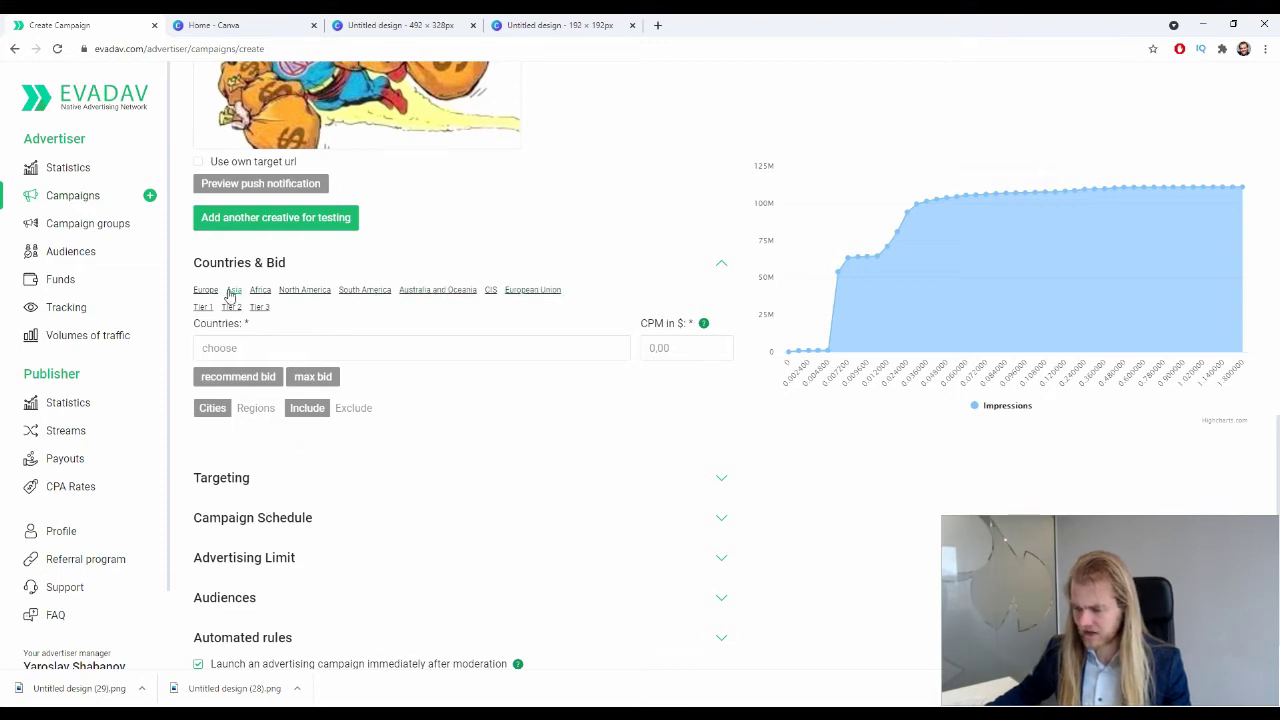
- Try the European Union and Tier 3 country presets, removing all selected countries after each one
click(533, 290)
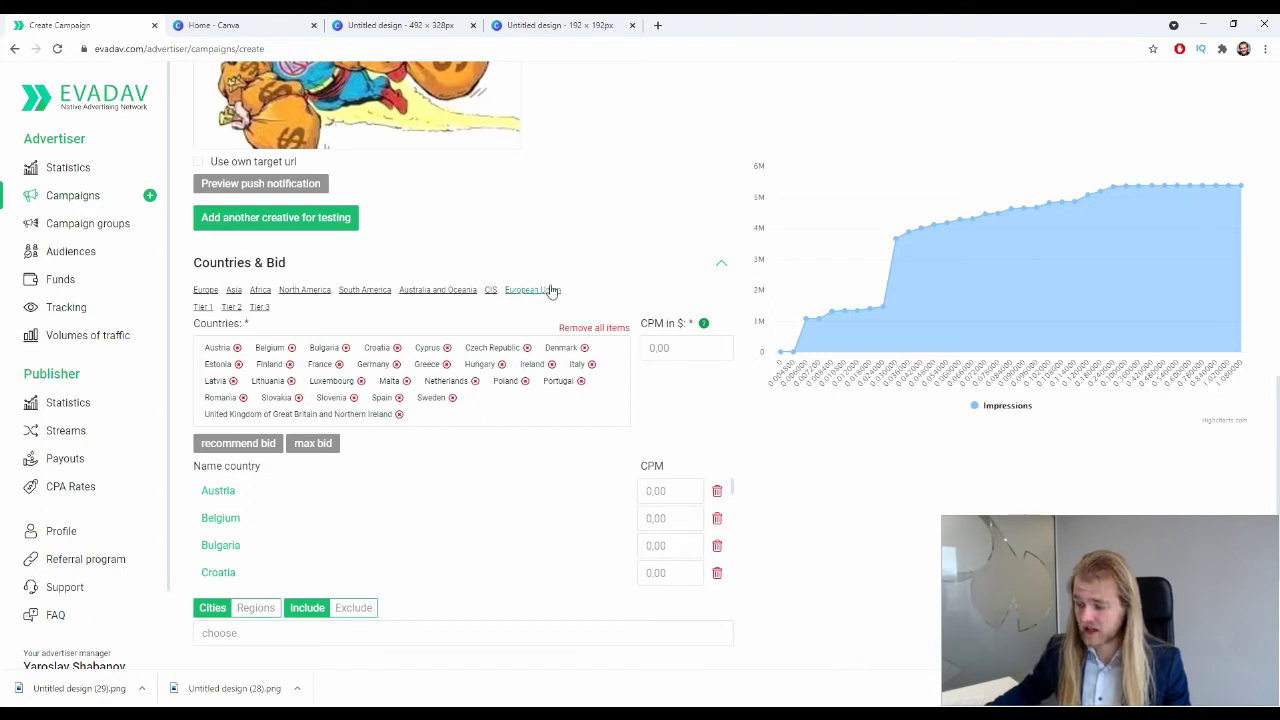
click(603, 327)
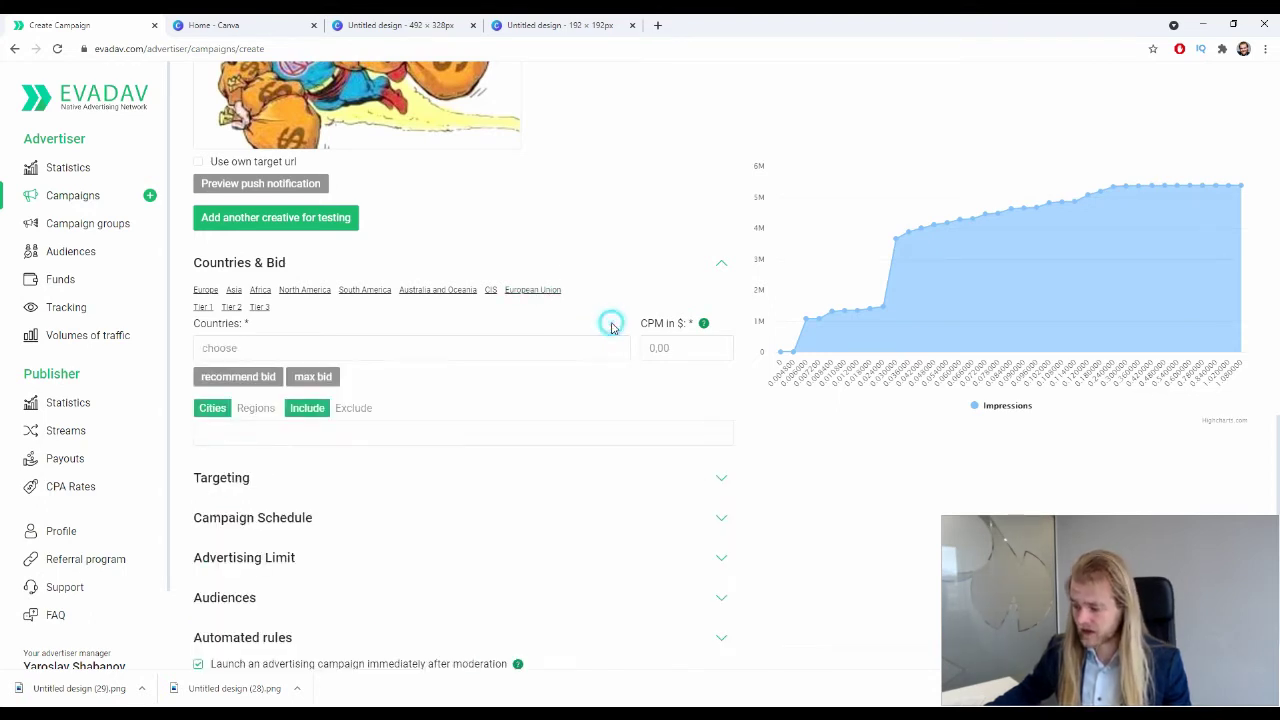
click(259, 307)
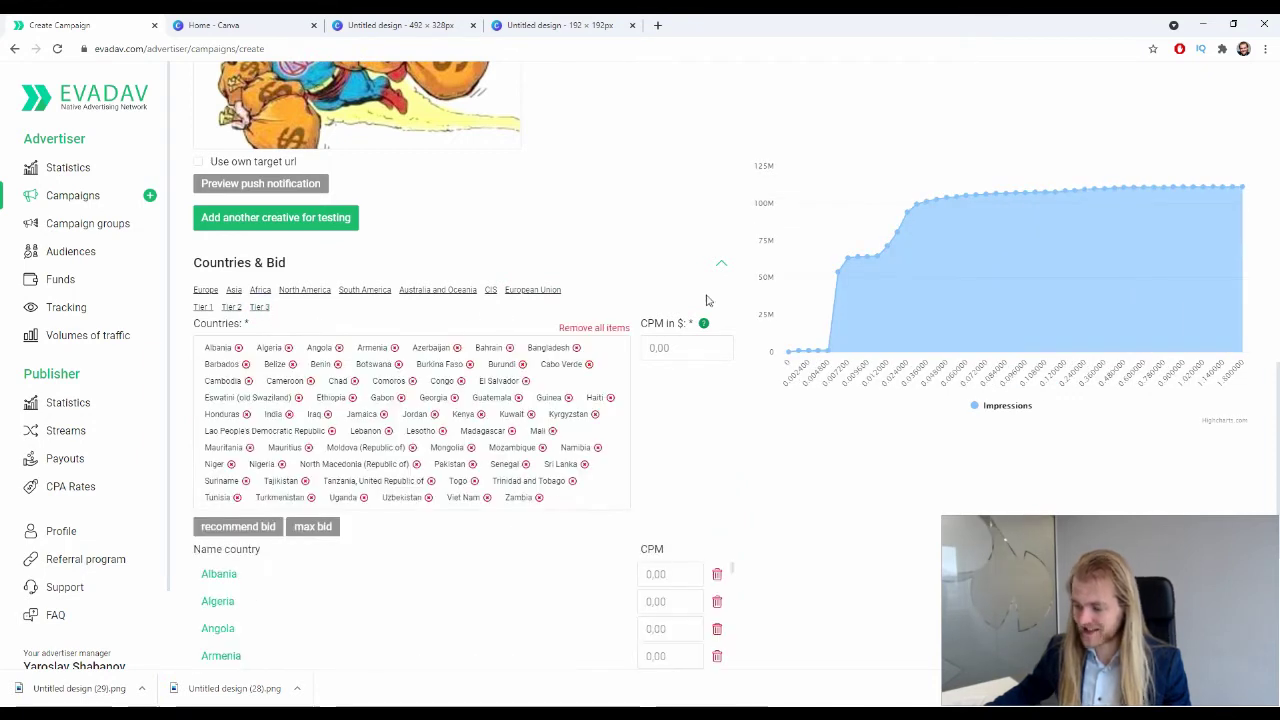
click(602, 327)
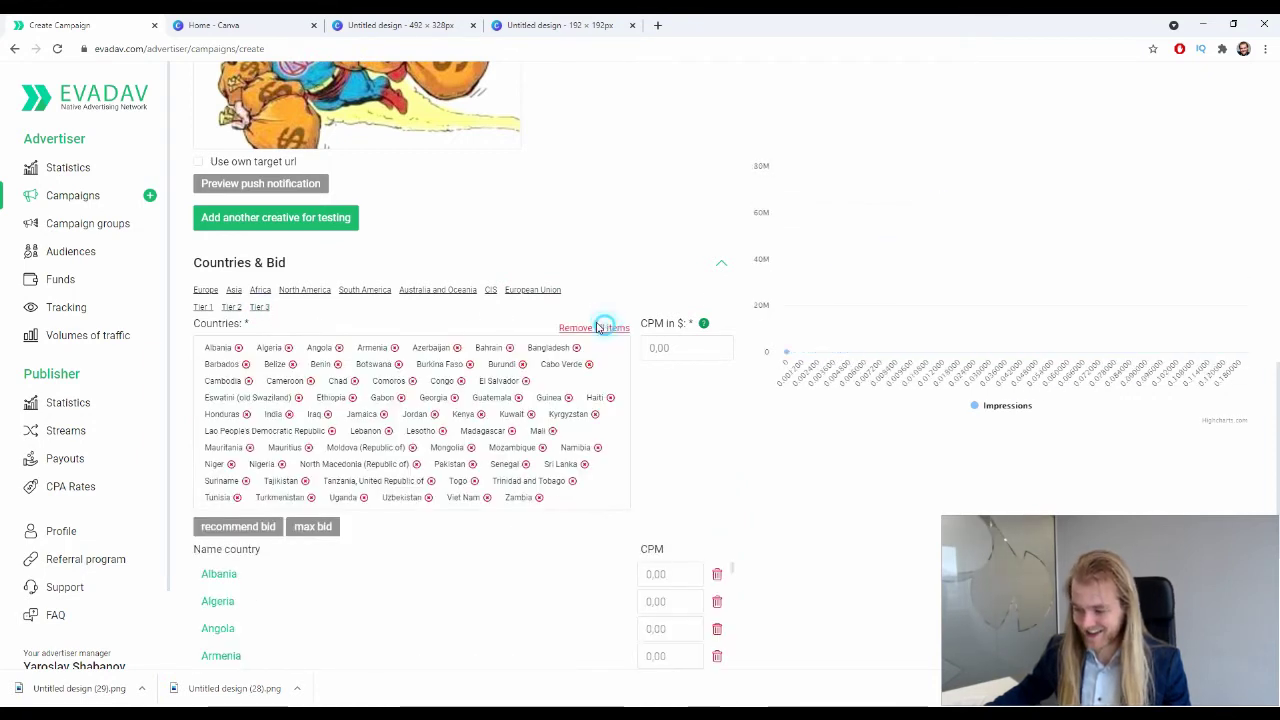
- Try the Tier 2 and Tier 1 country presets, removing all selected countries at the end
click(231, 307)
click(203, 307)
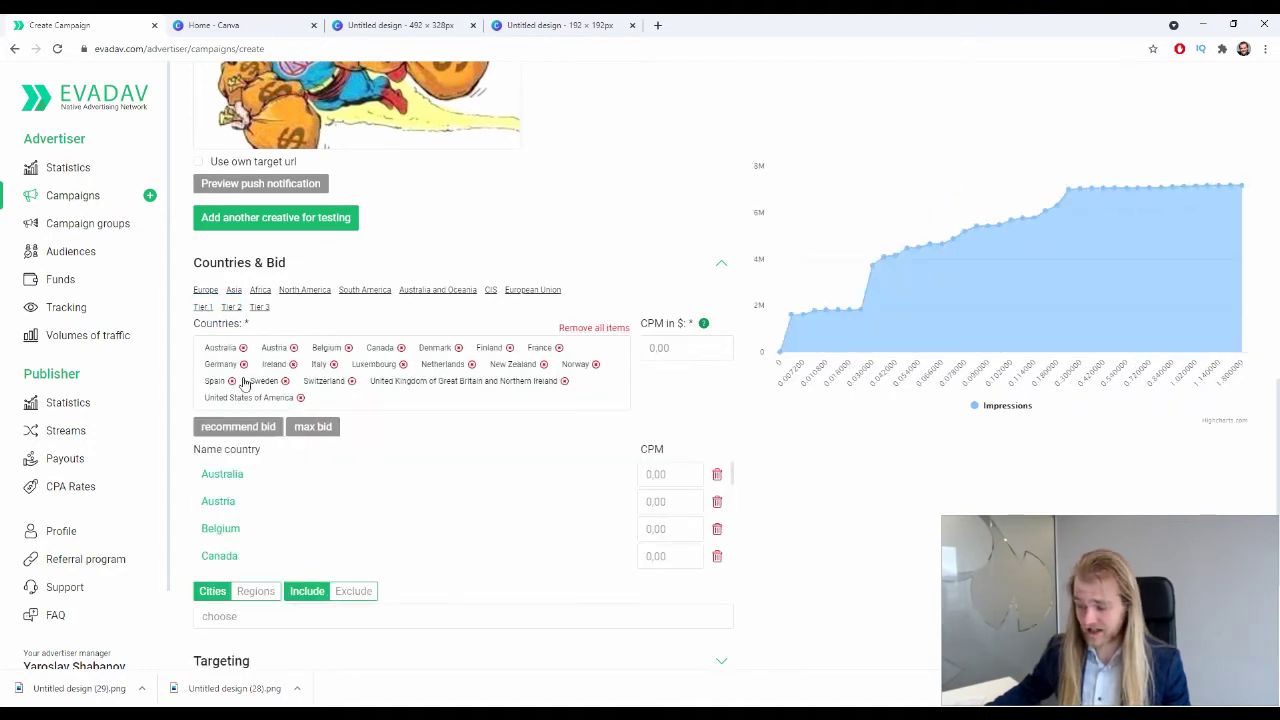
click(605, 328)
- Search the countries for Finland, select it as the campaign's only target country and check its impressions chart
click(524, 350)
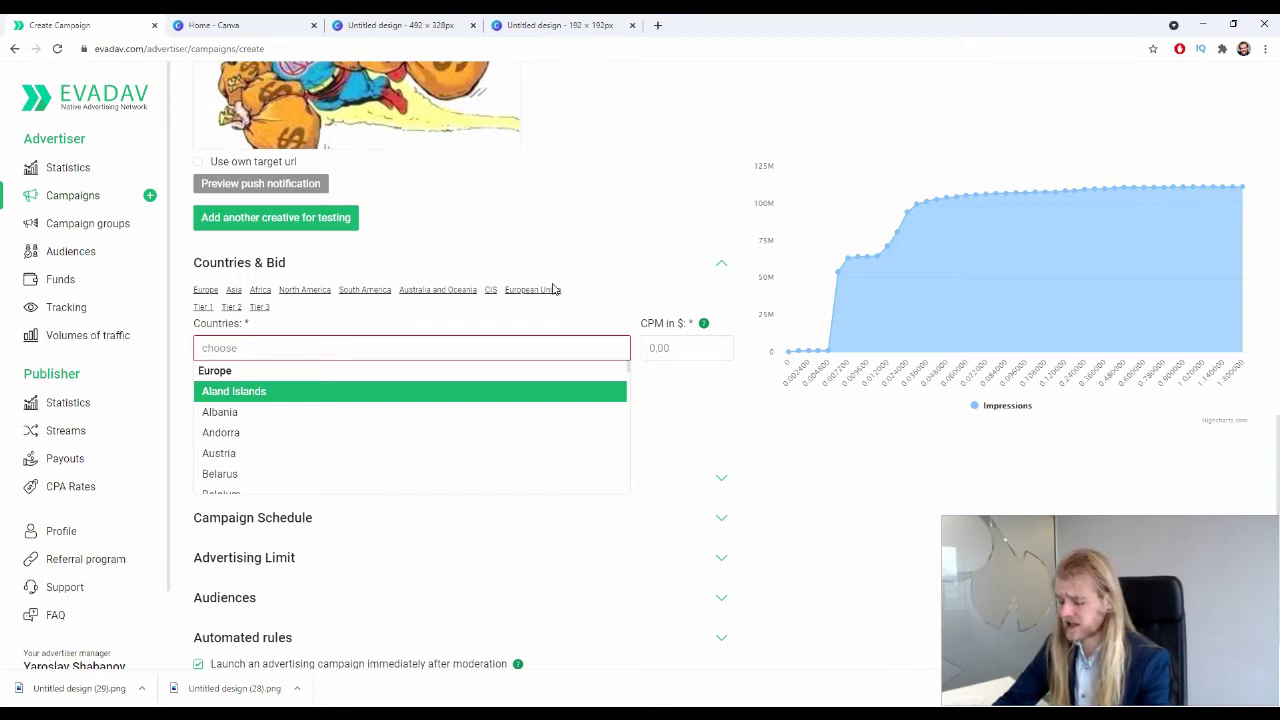
text(fin)
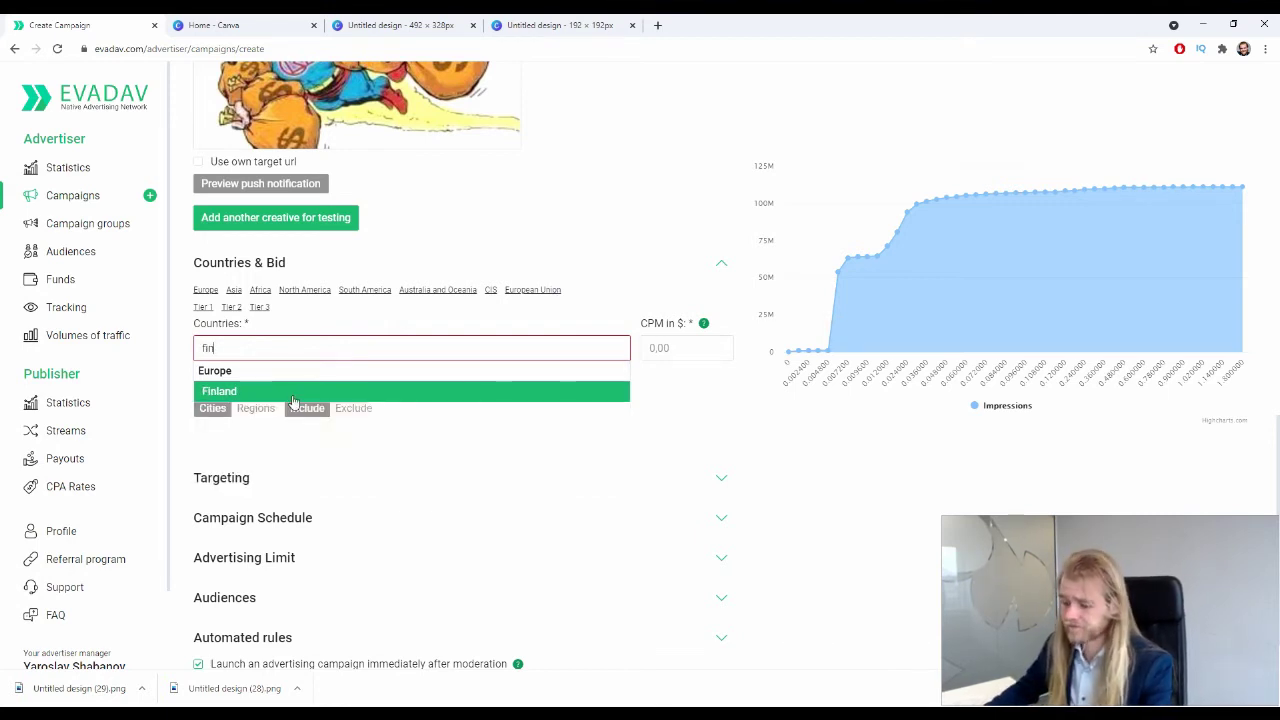
click(294, 393)
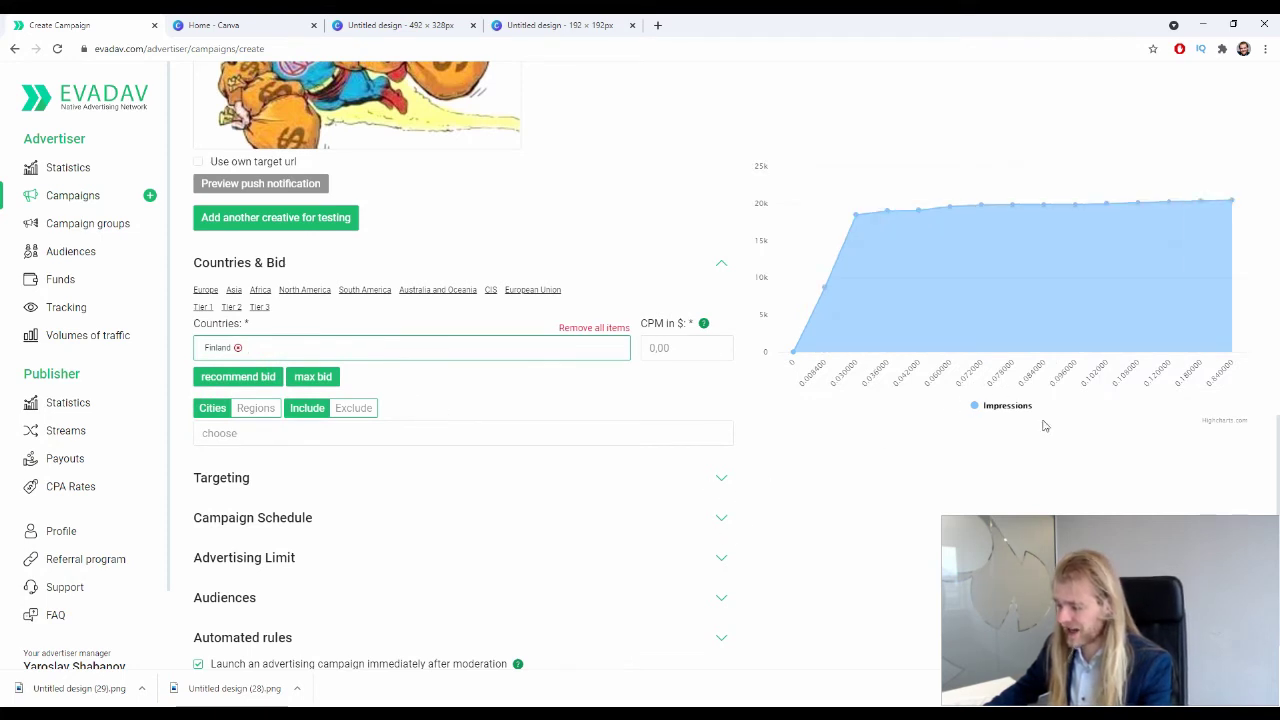
mouse_move(826, 331)
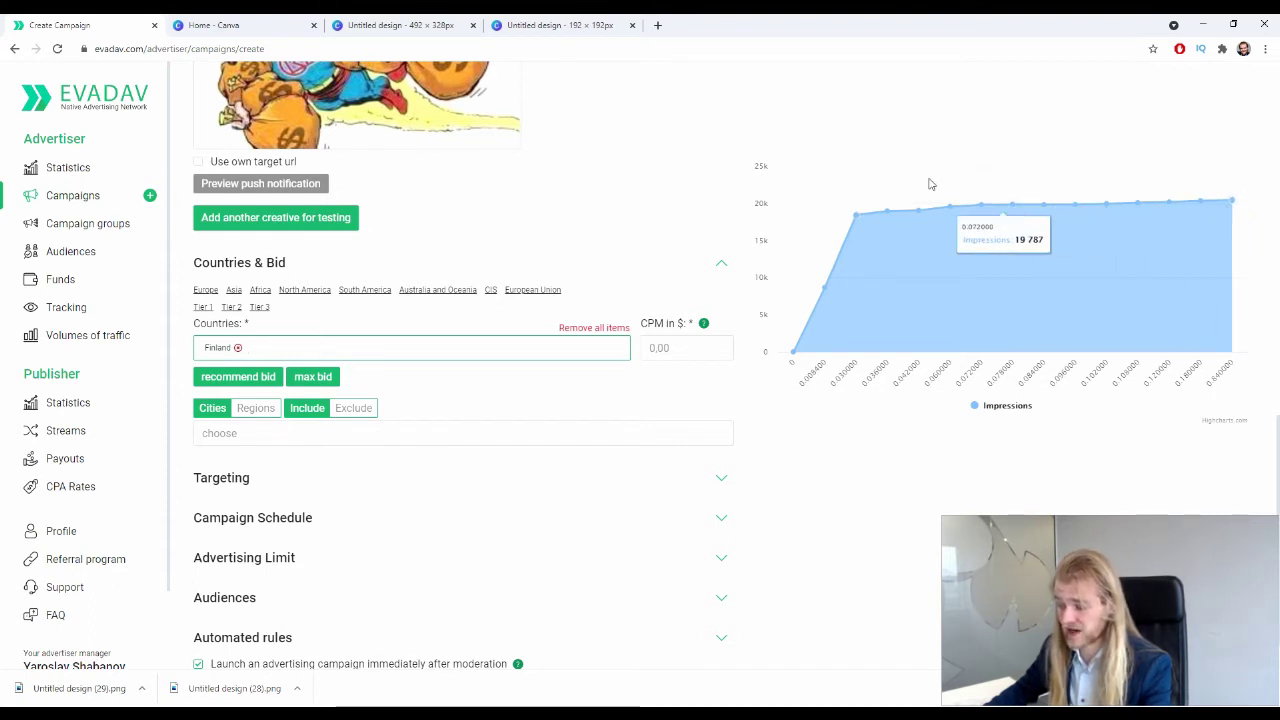
- Apply the recommended bid for Finland and change the CPM to $0.038
click(686, 346)
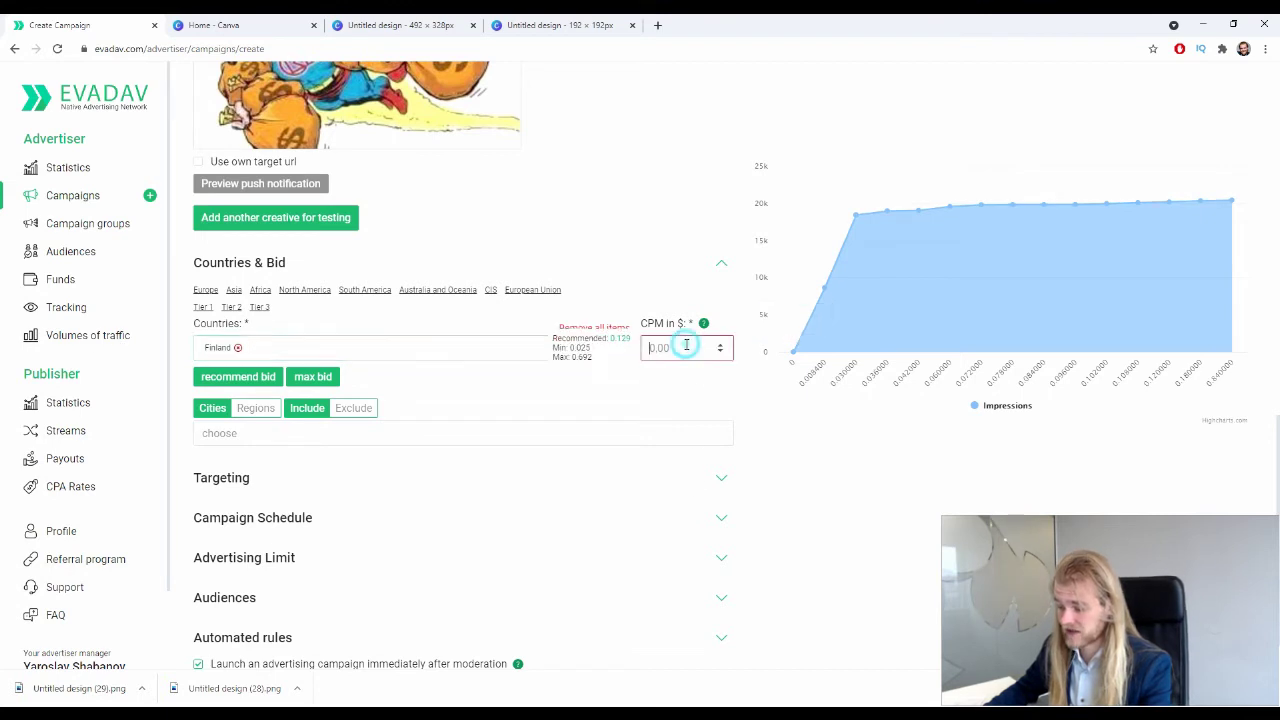
click(262, 377)
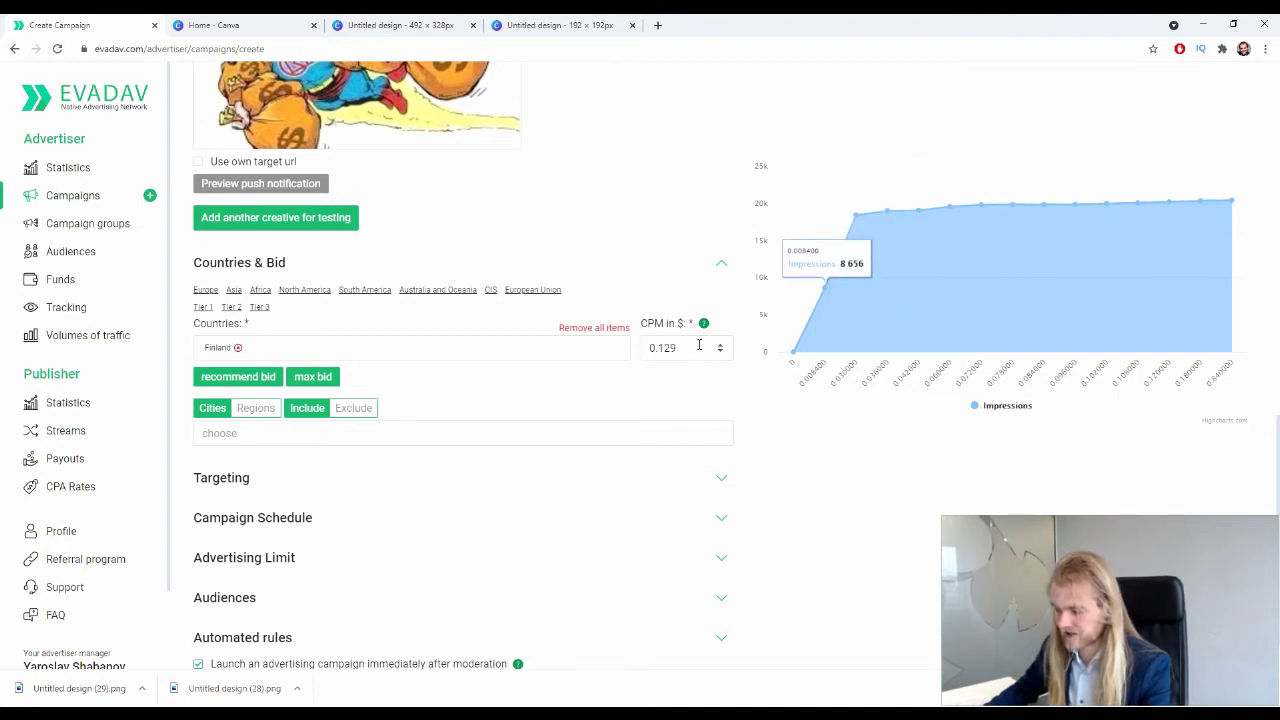
drag(691, 350, 665, 350)
key(Caps_Lock)
key(shift+Left)
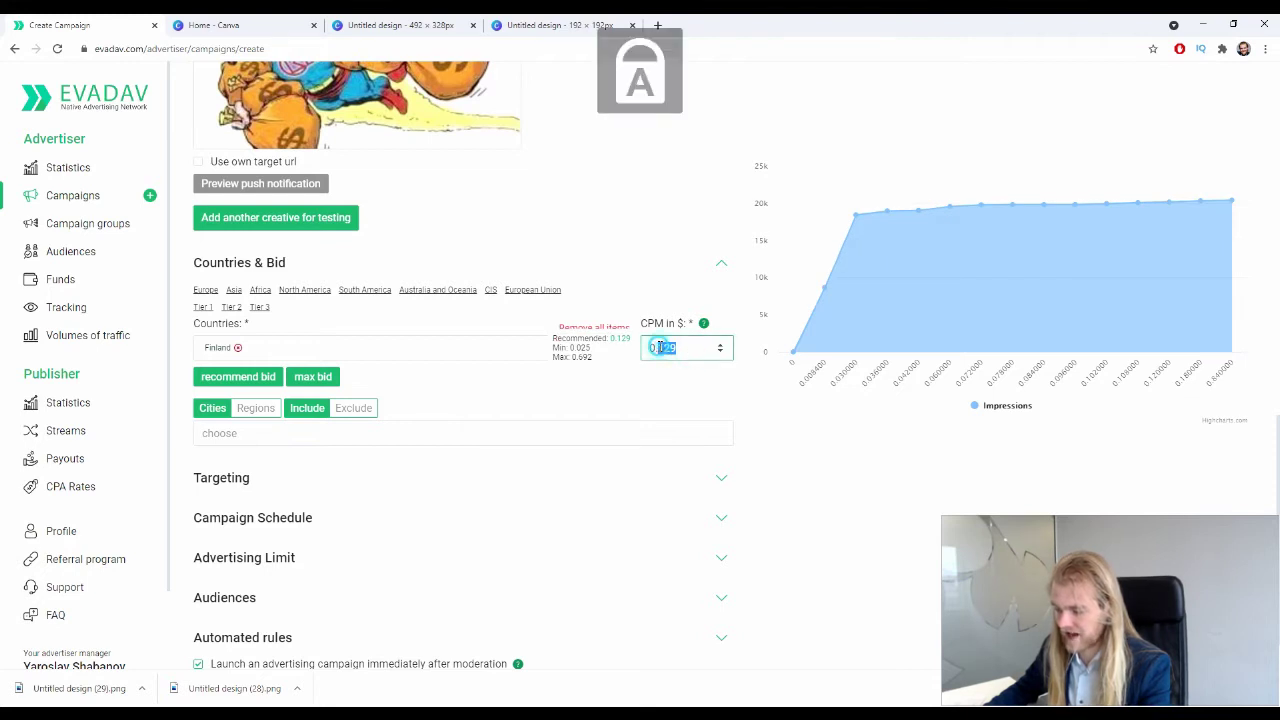
key(Caps_Lock)
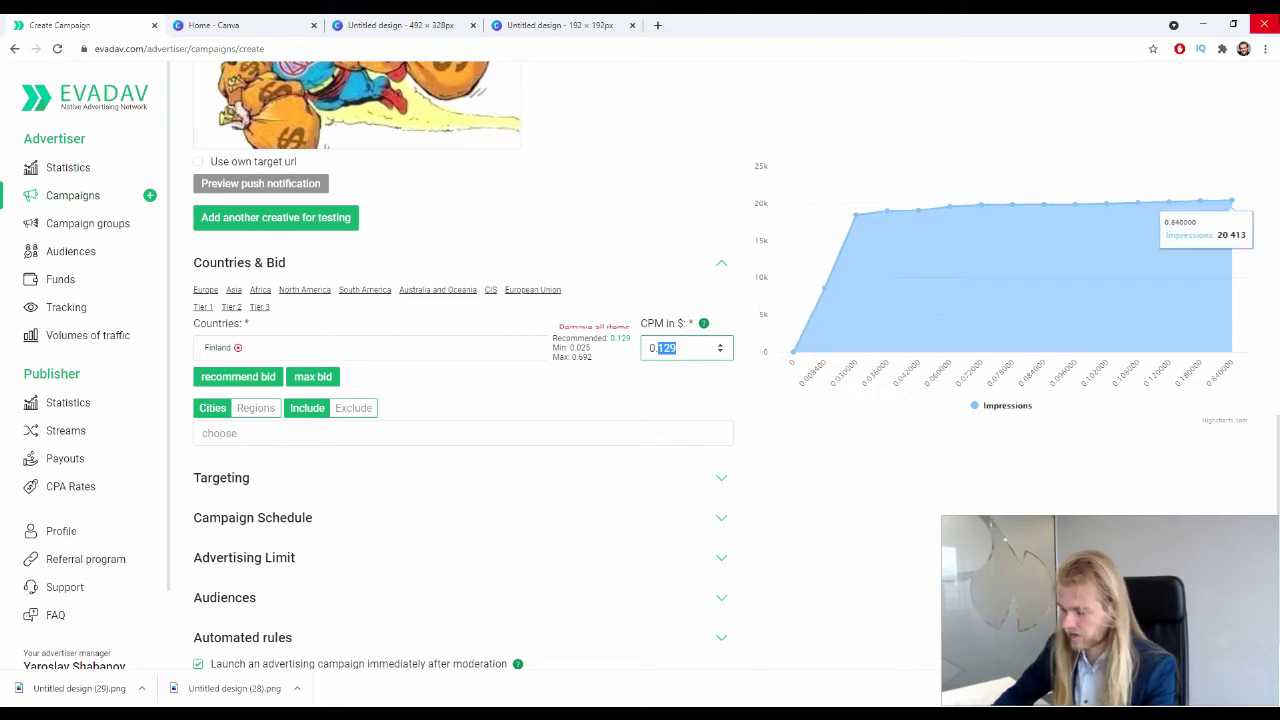
text(03)
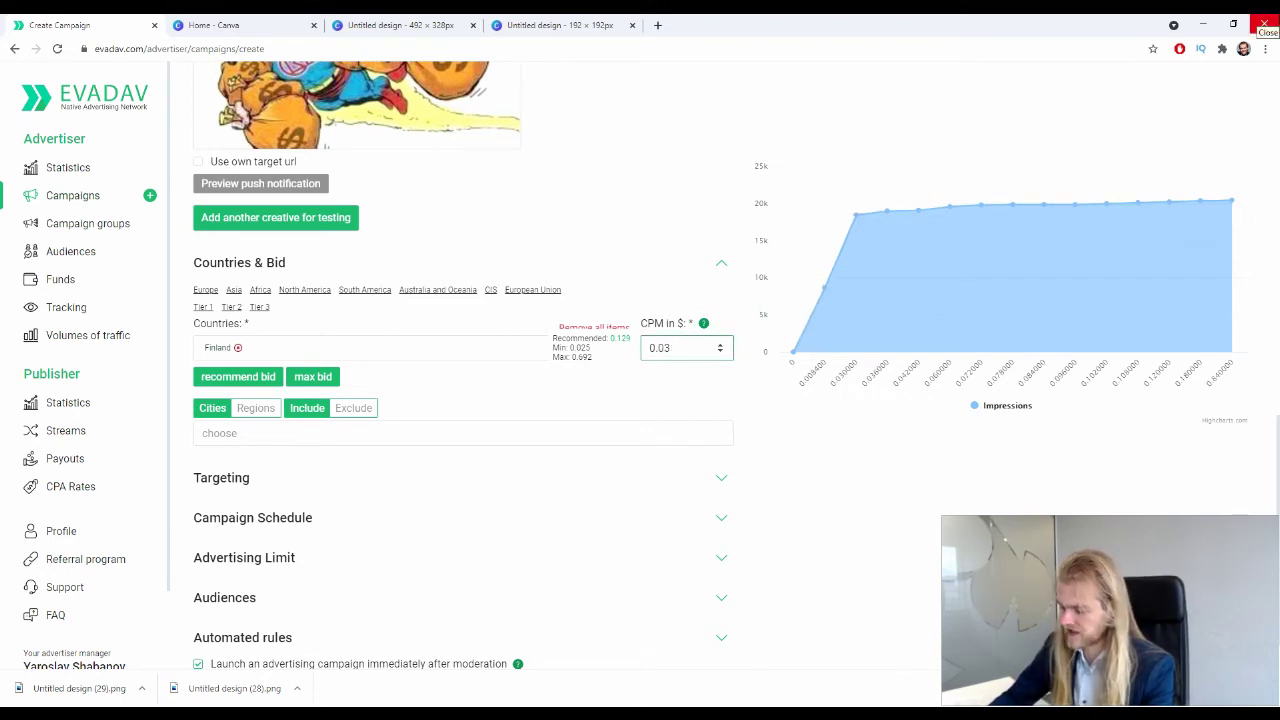
text(68)
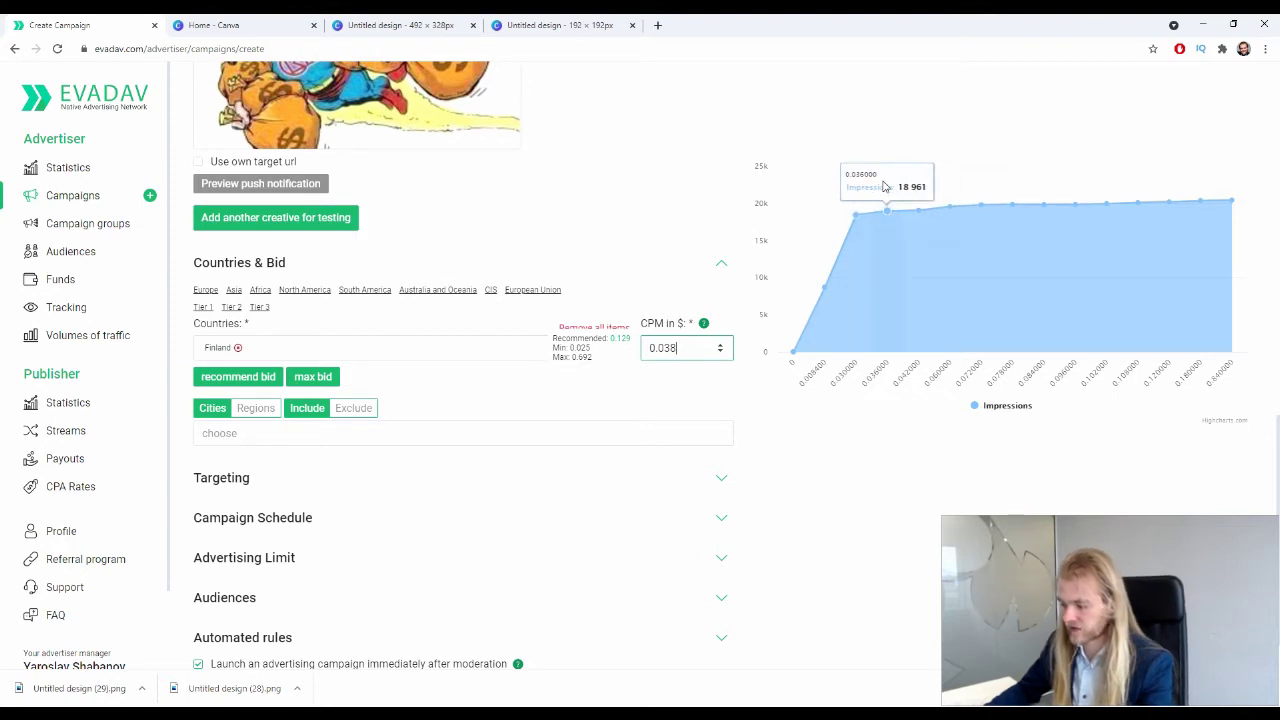
click(532, 409)
- Check the Cities and Regions options under Finland, and add Malmgard (Uusimaa) to the included cities
scroll(520, 400, down, 1)
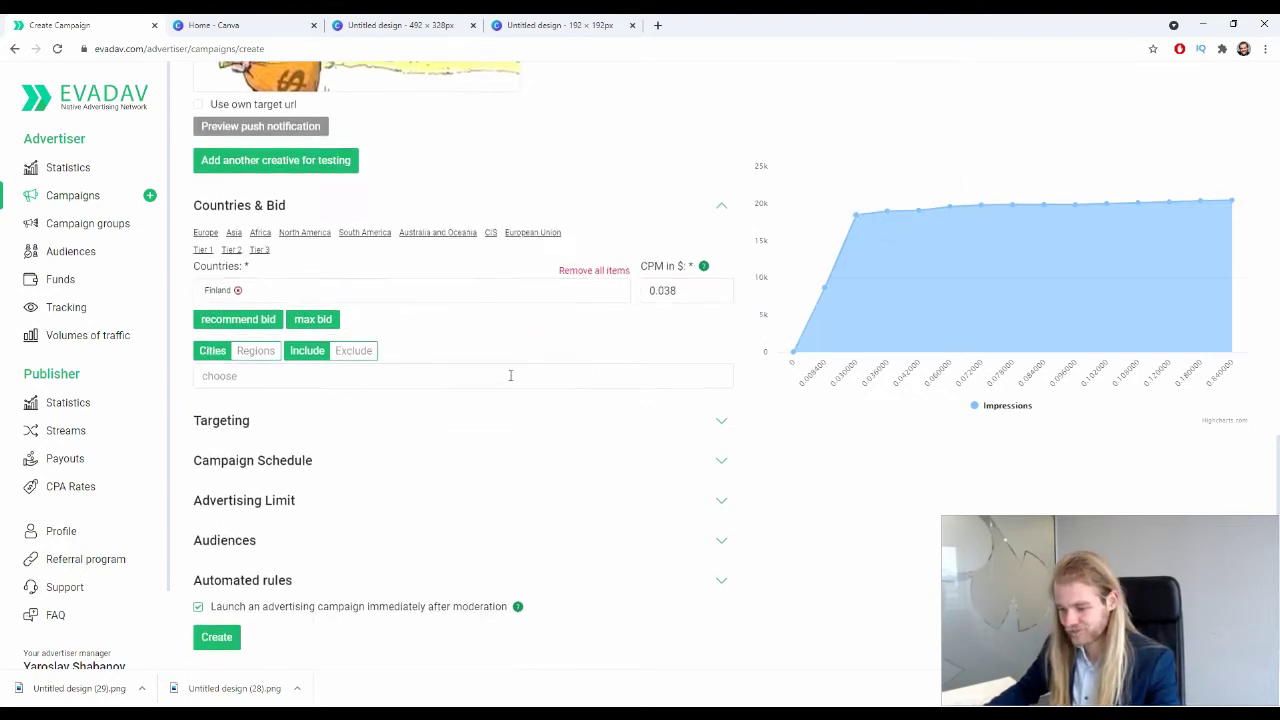
click(259, 378)
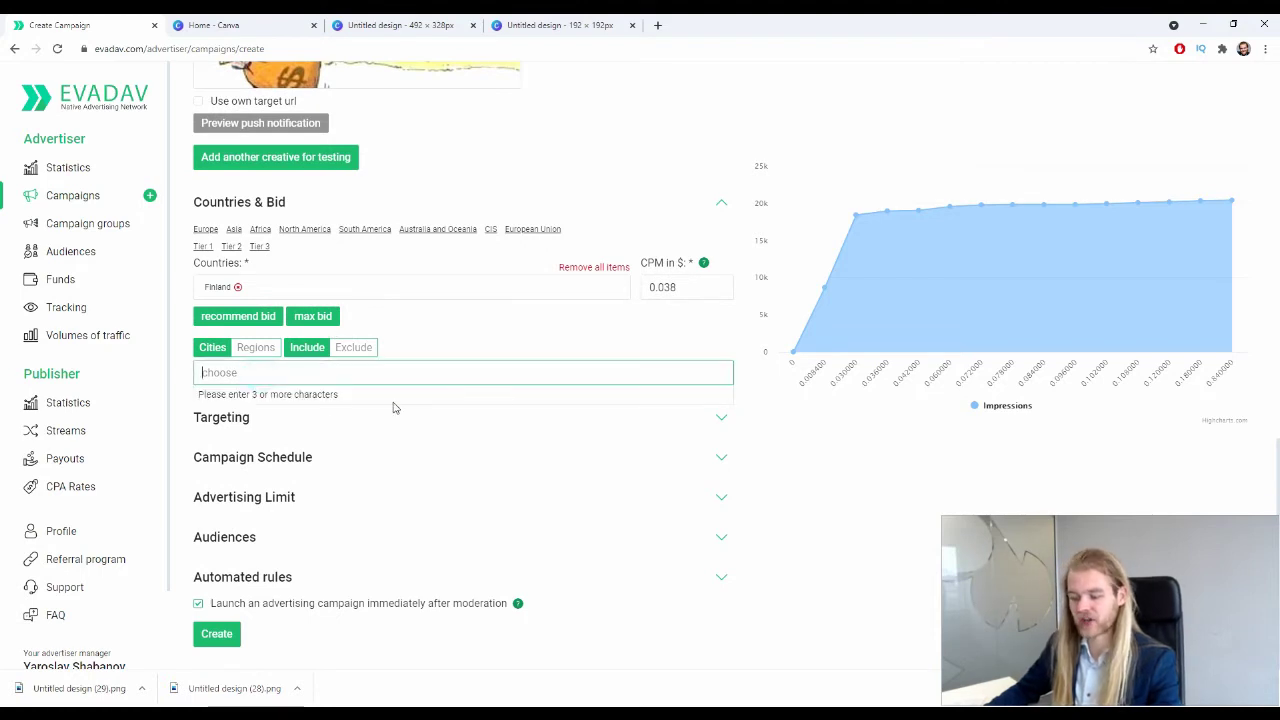
click(253, 347)
click(211, 348)
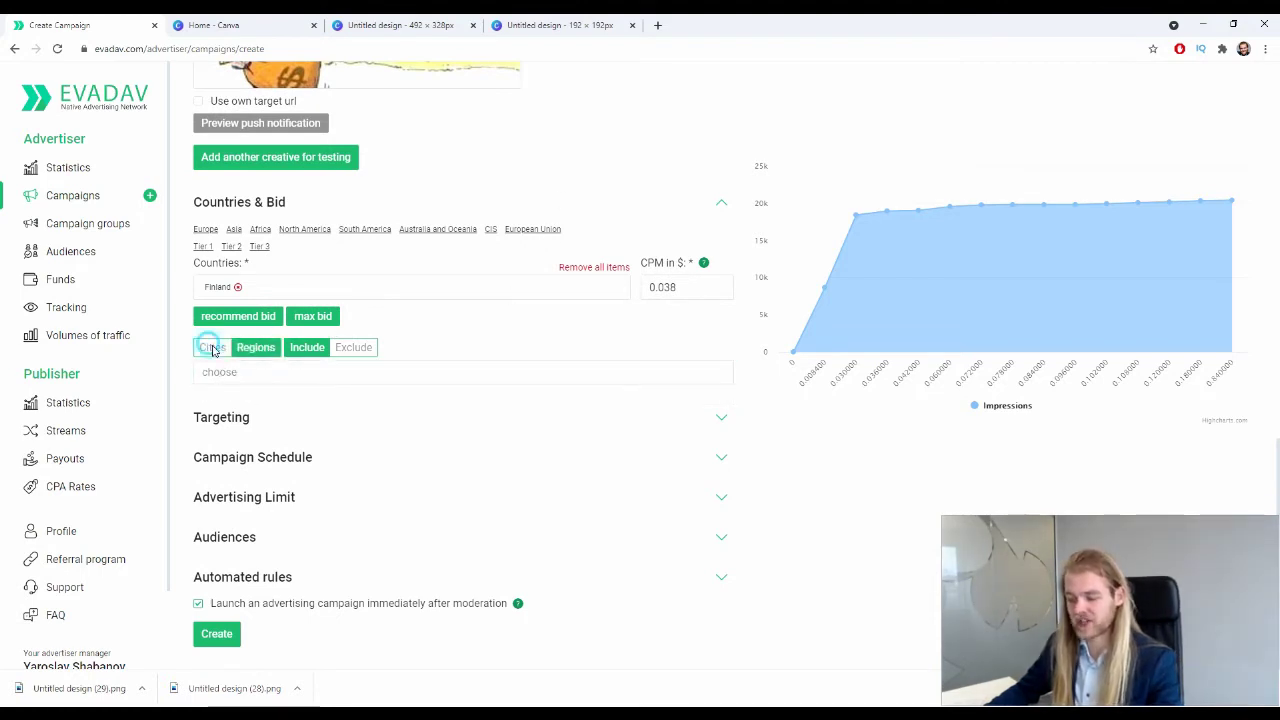
click(305, 373)
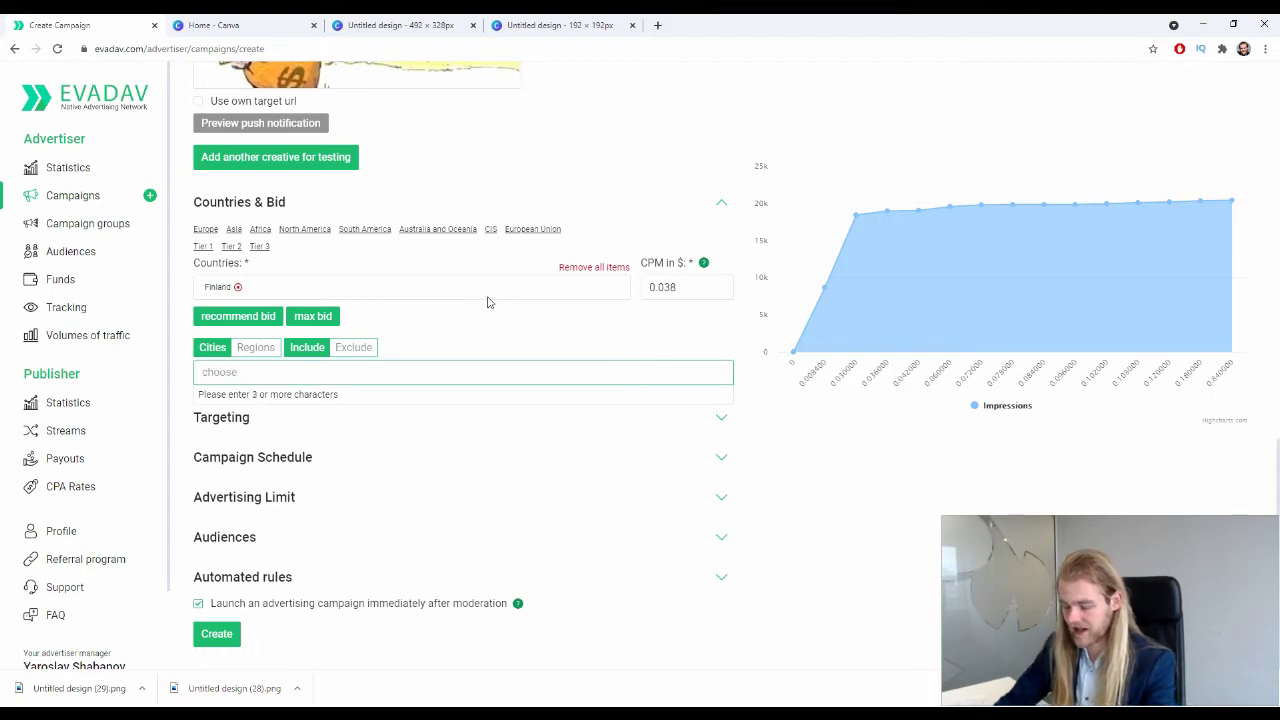
text(malm)
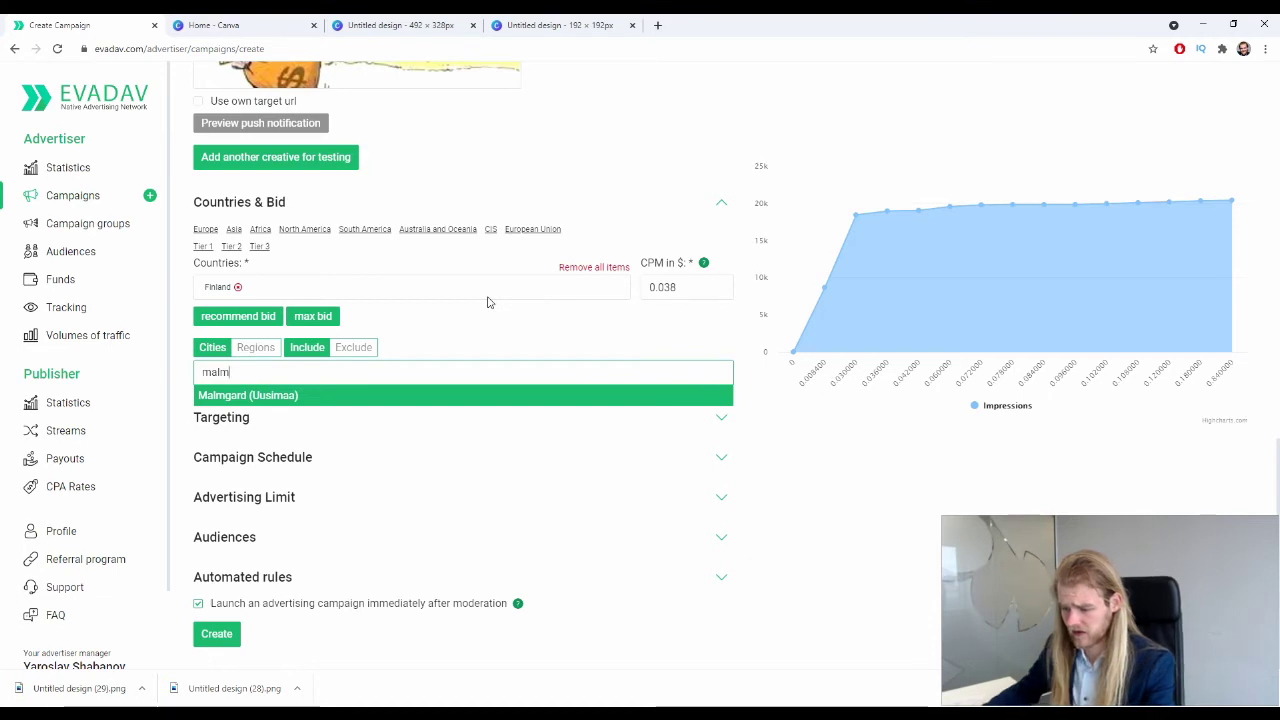
click(300, 396)
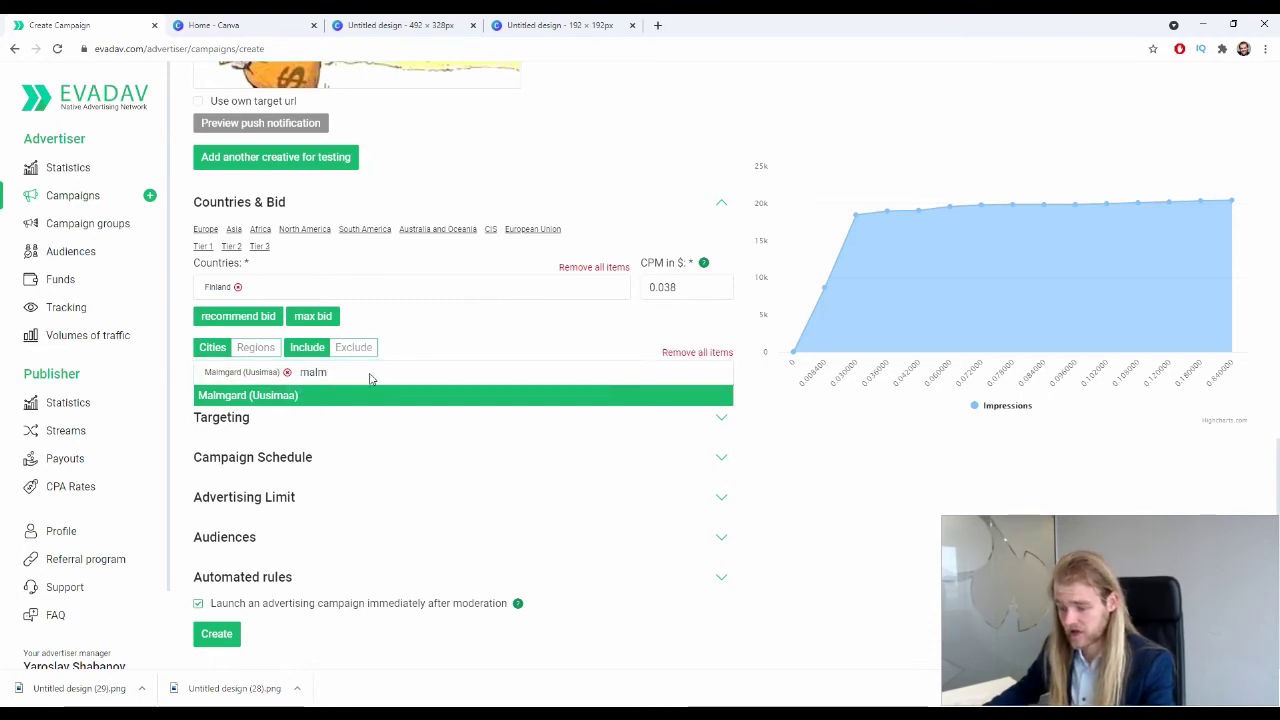
click(311, 382)
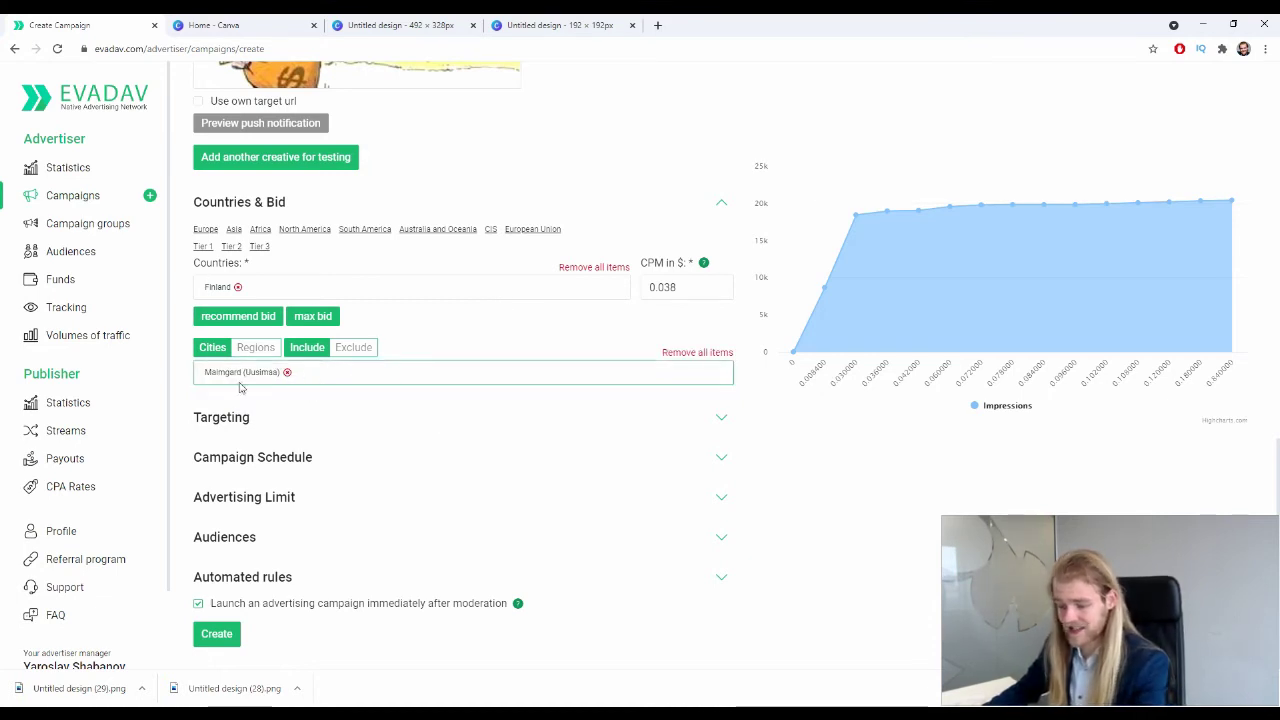
- Try the Exclude option for the chosen city, return to Include and remove Malmgard (Uusimaa)
click(356, 348)
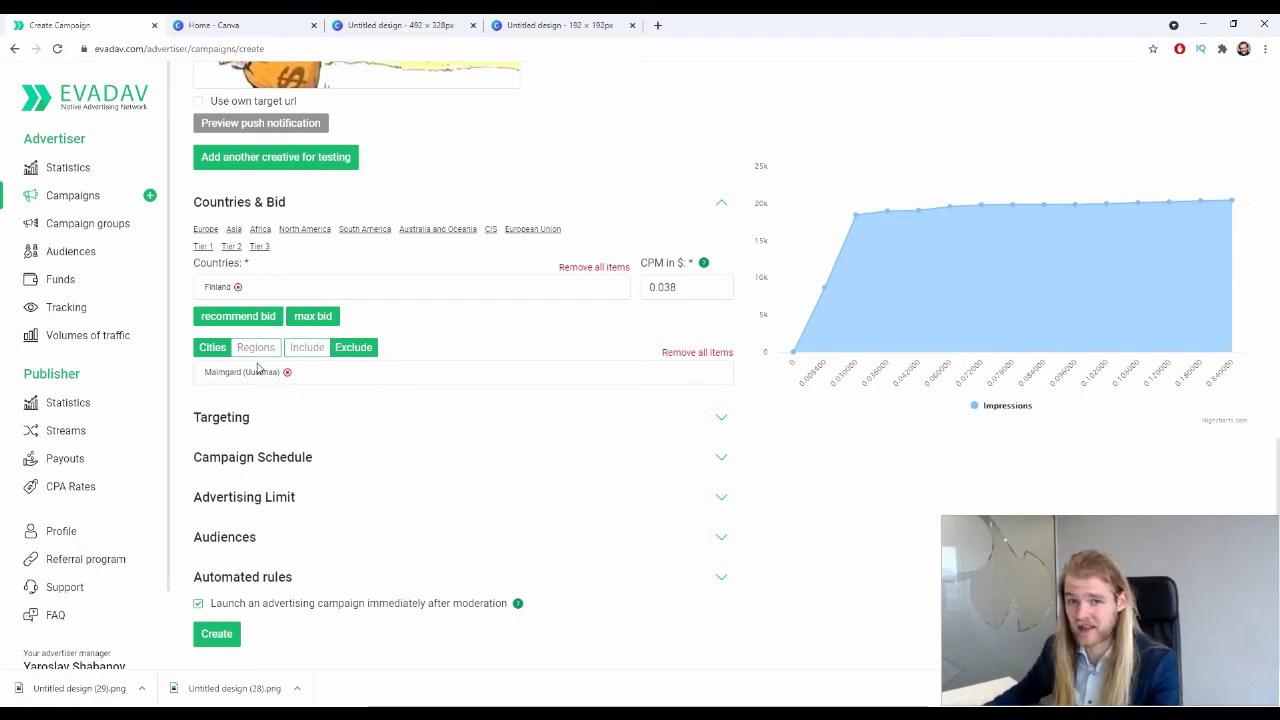
click(345, 352)
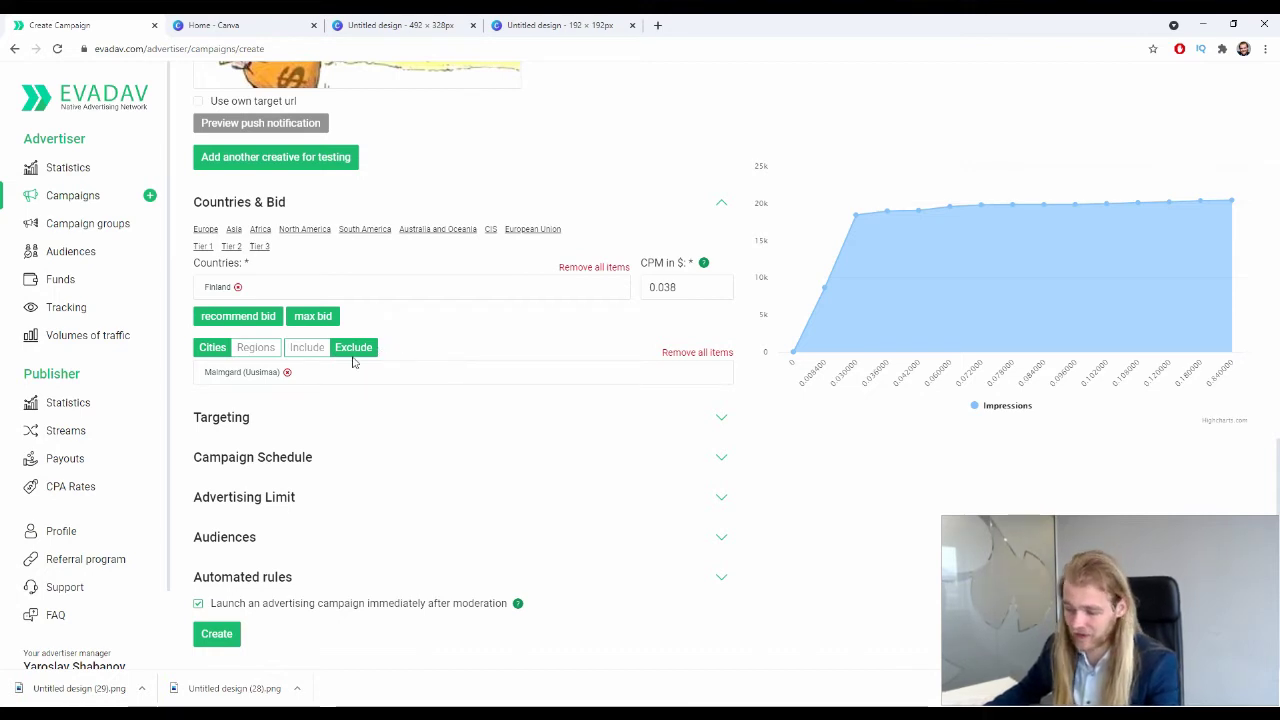
click(318, 351)
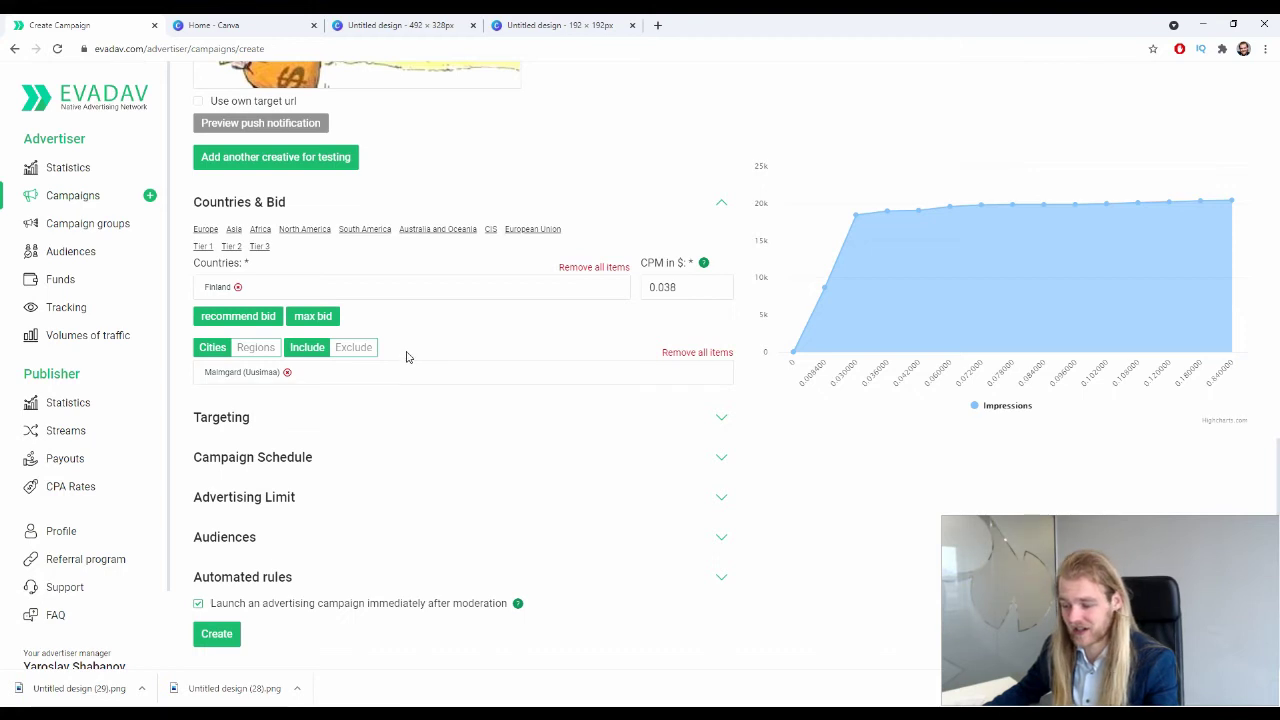
click(287, 371)
- Try a search for "mal" among the regions, clear it and return to included cities without choosing any
click(255, 347)
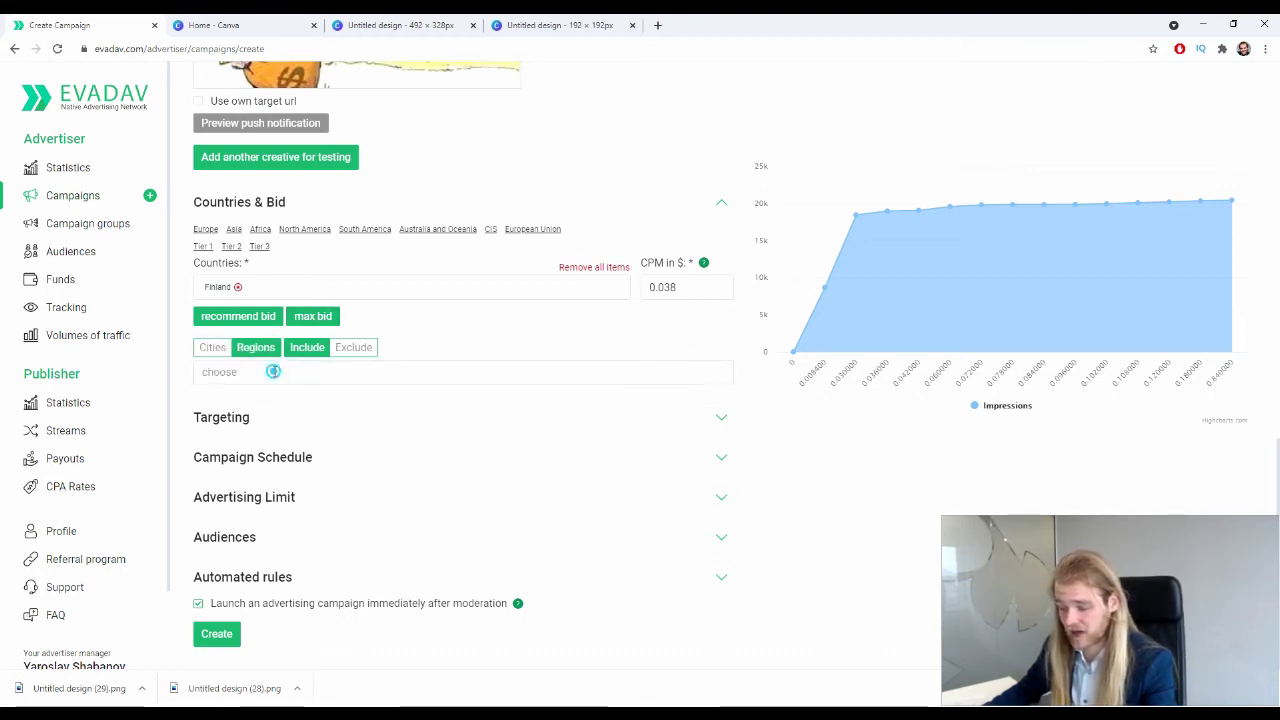
click(274, 372)
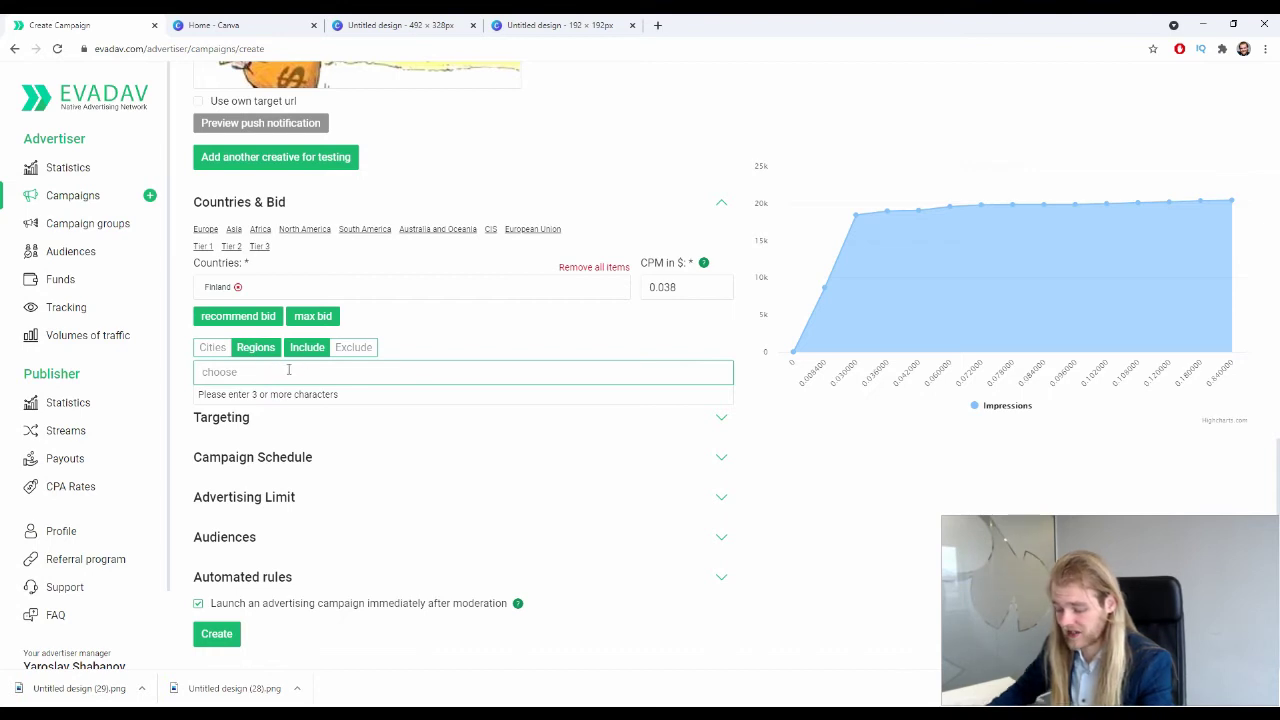
text(mal)
key(BackSpace)
key(BackSpace)
key(BackSpace)
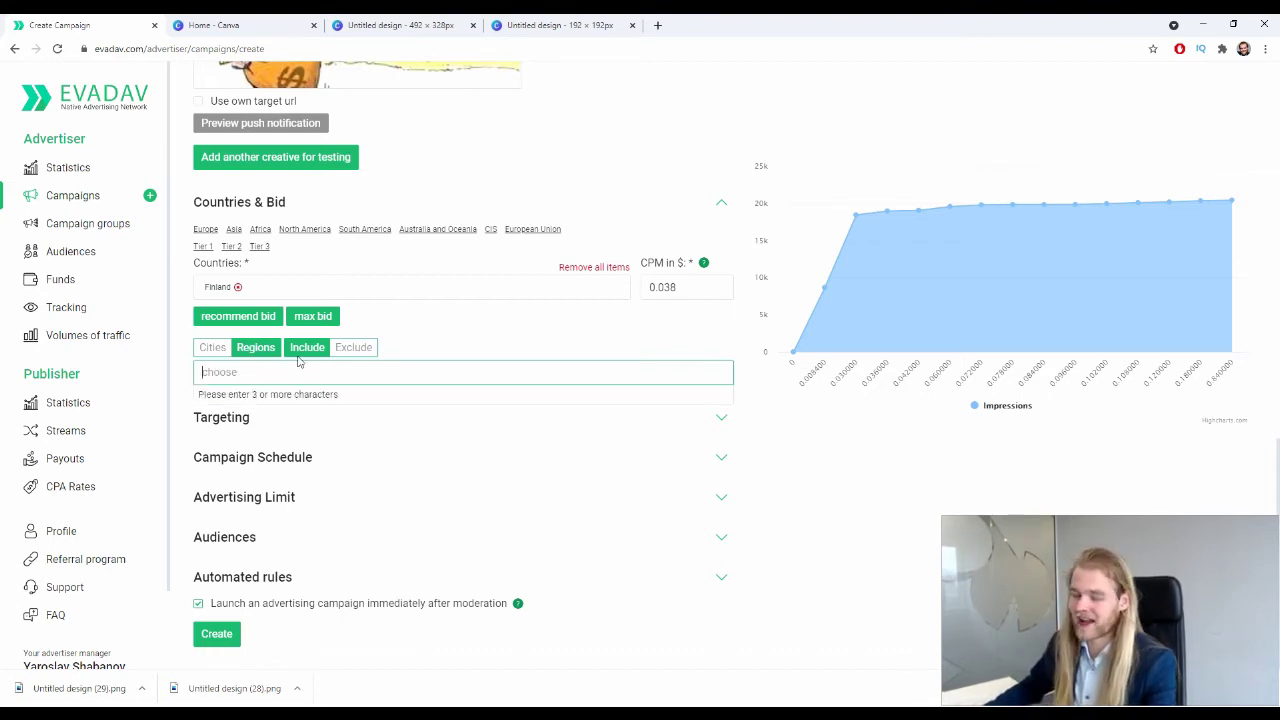
click(218, 347)
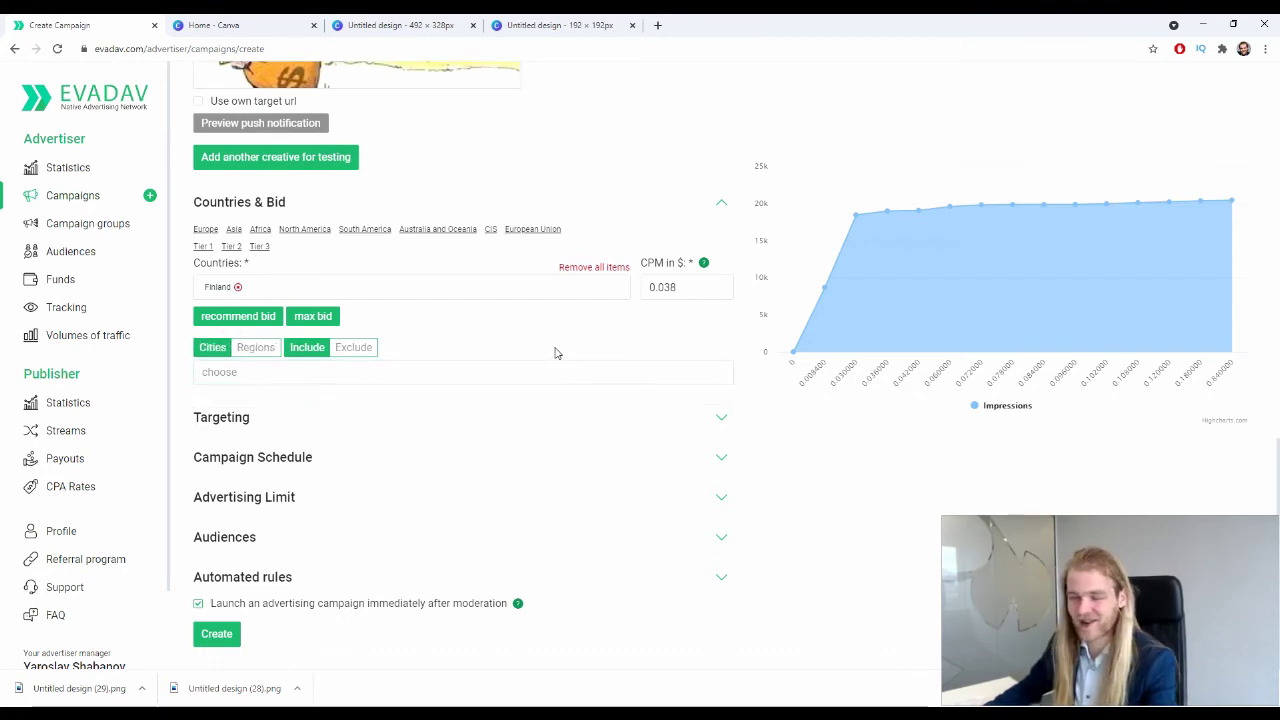
click(260, 347)
click(343, 347)
click(214, 344)
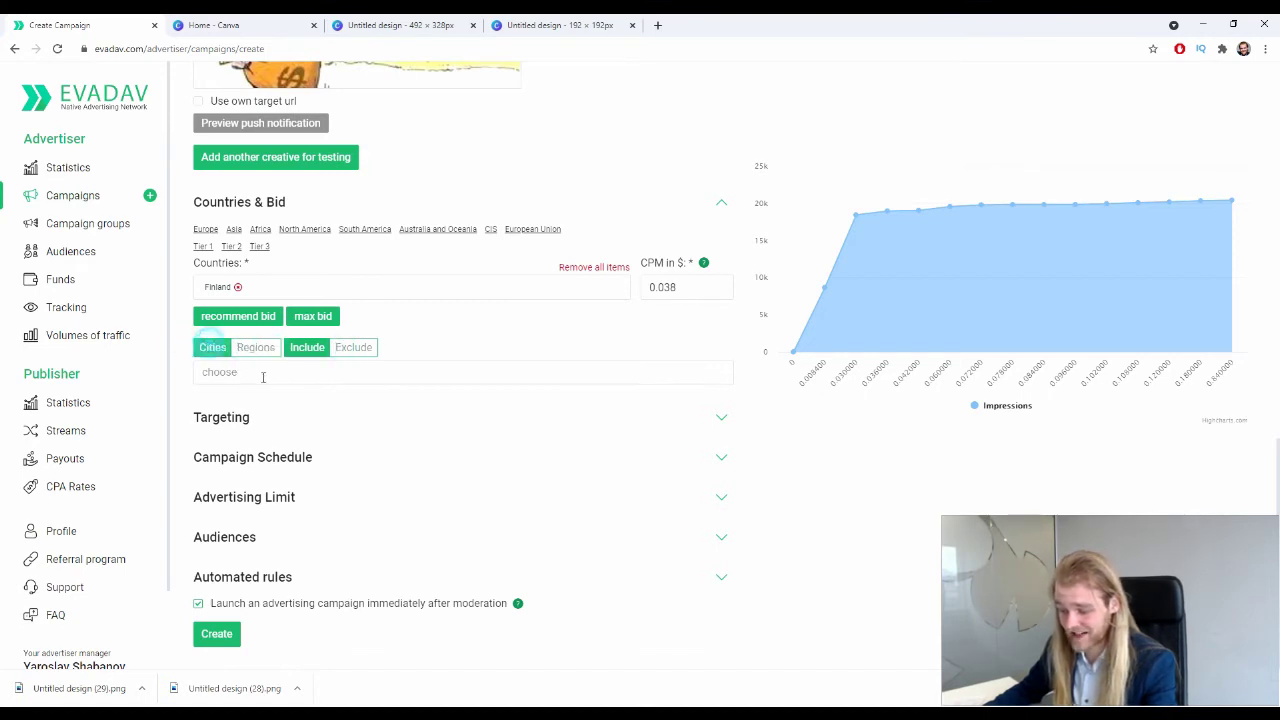
- Expand the Targeting section and limit the device to Mobile
click(728, 417)
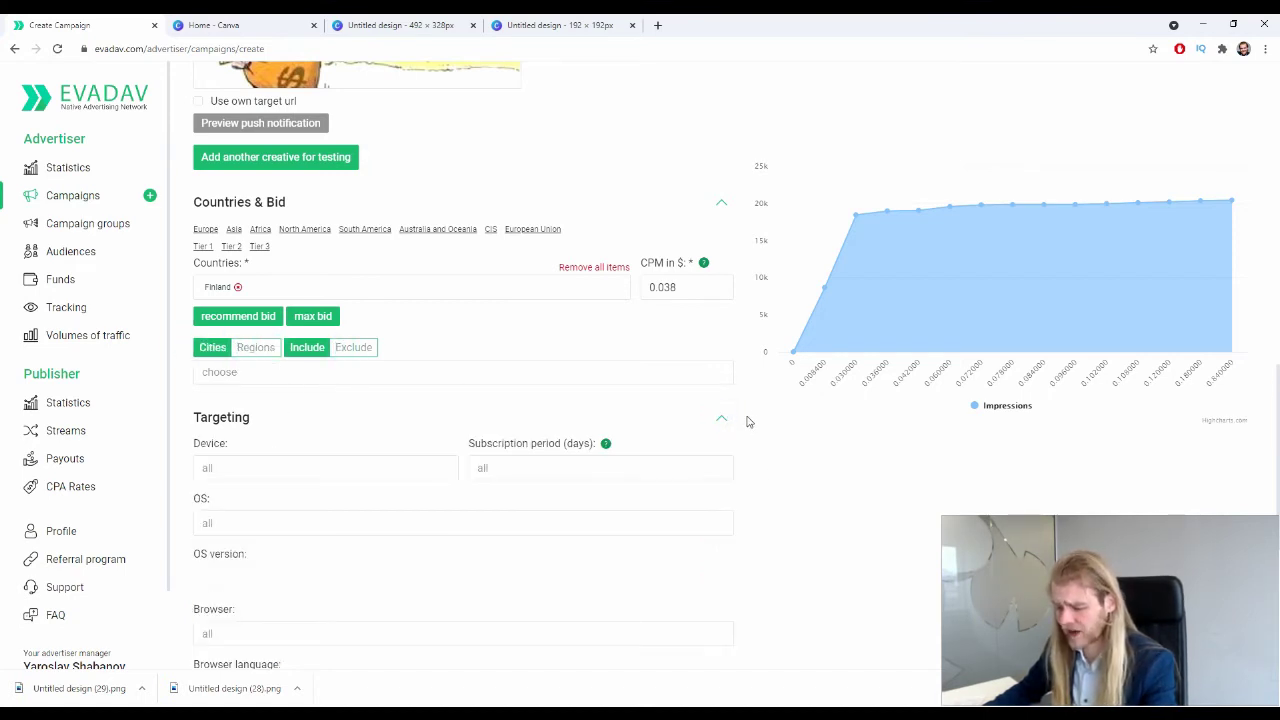
scroll(748, 410, down, 2)
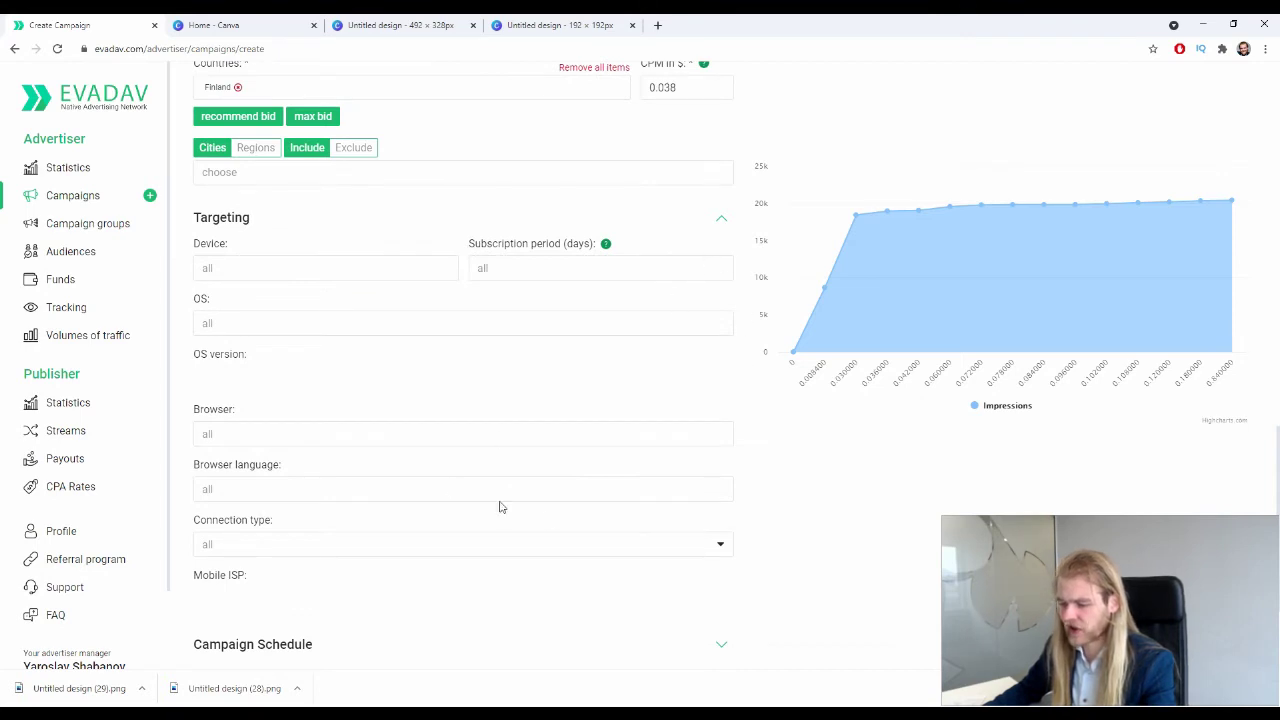
click(292, 272)
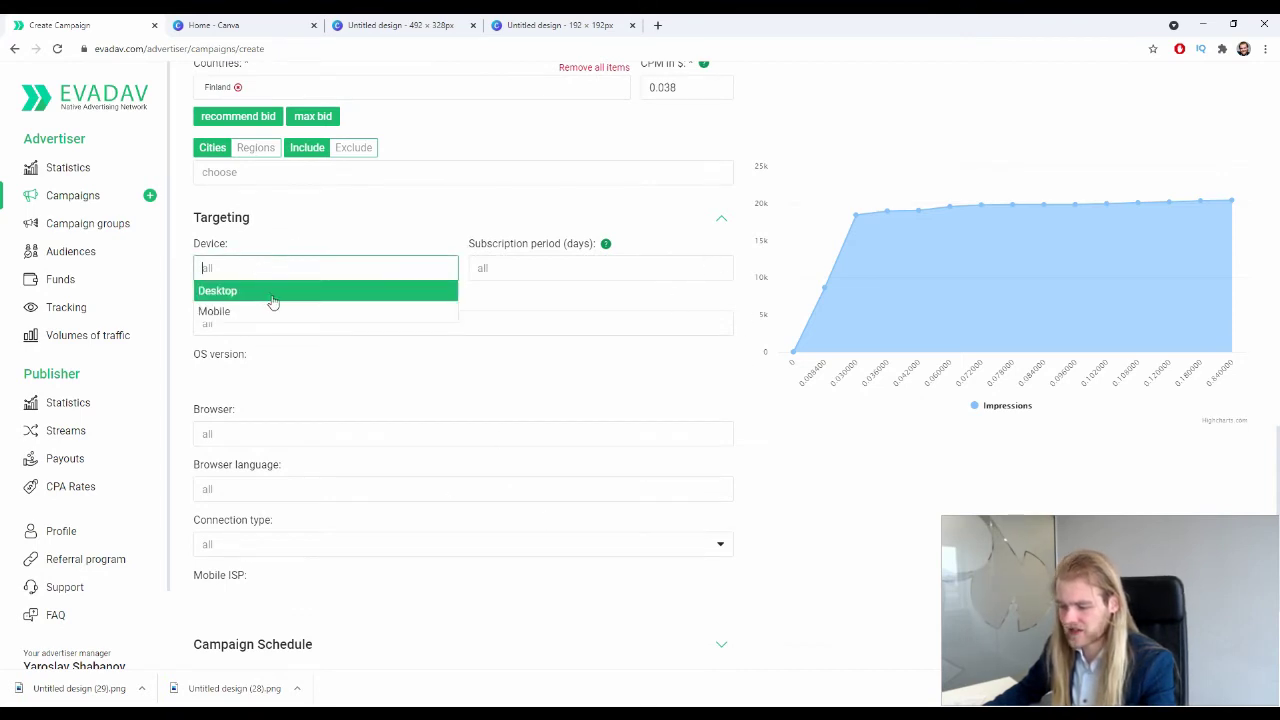
click(268, 312)
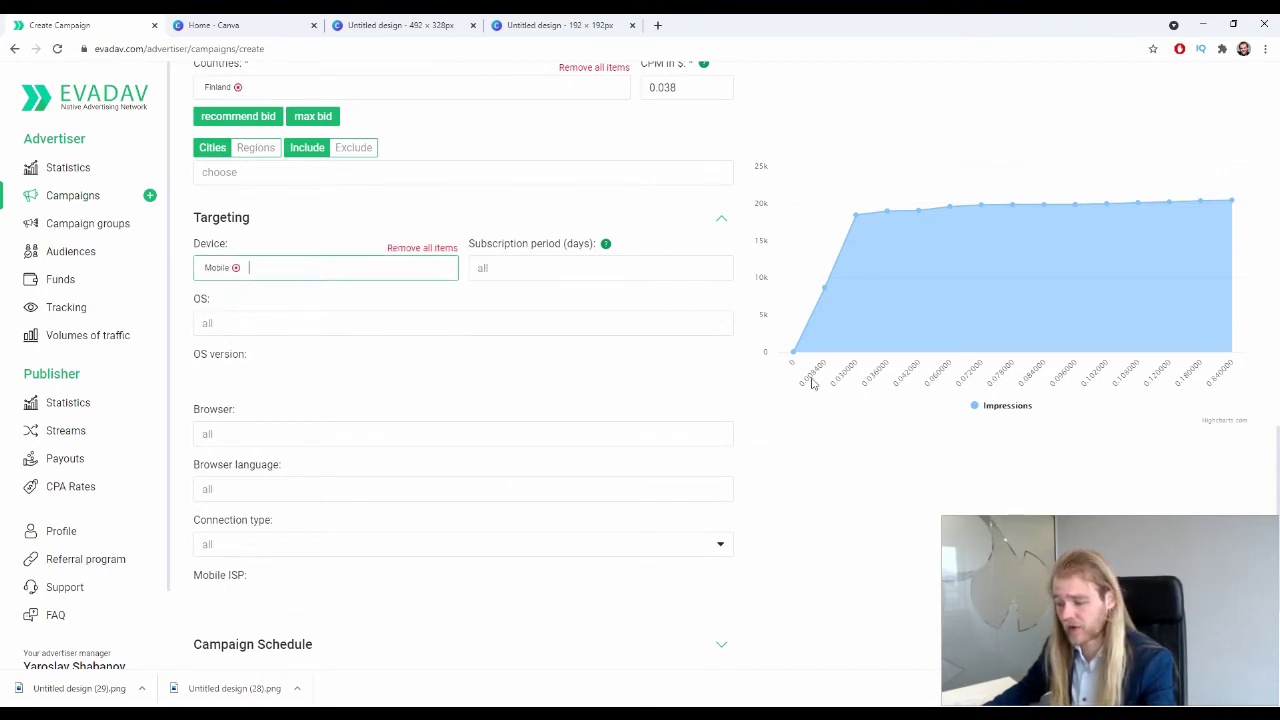
- Examine the subscription period options, try the 1-day period and remove it again
click(546, 268)
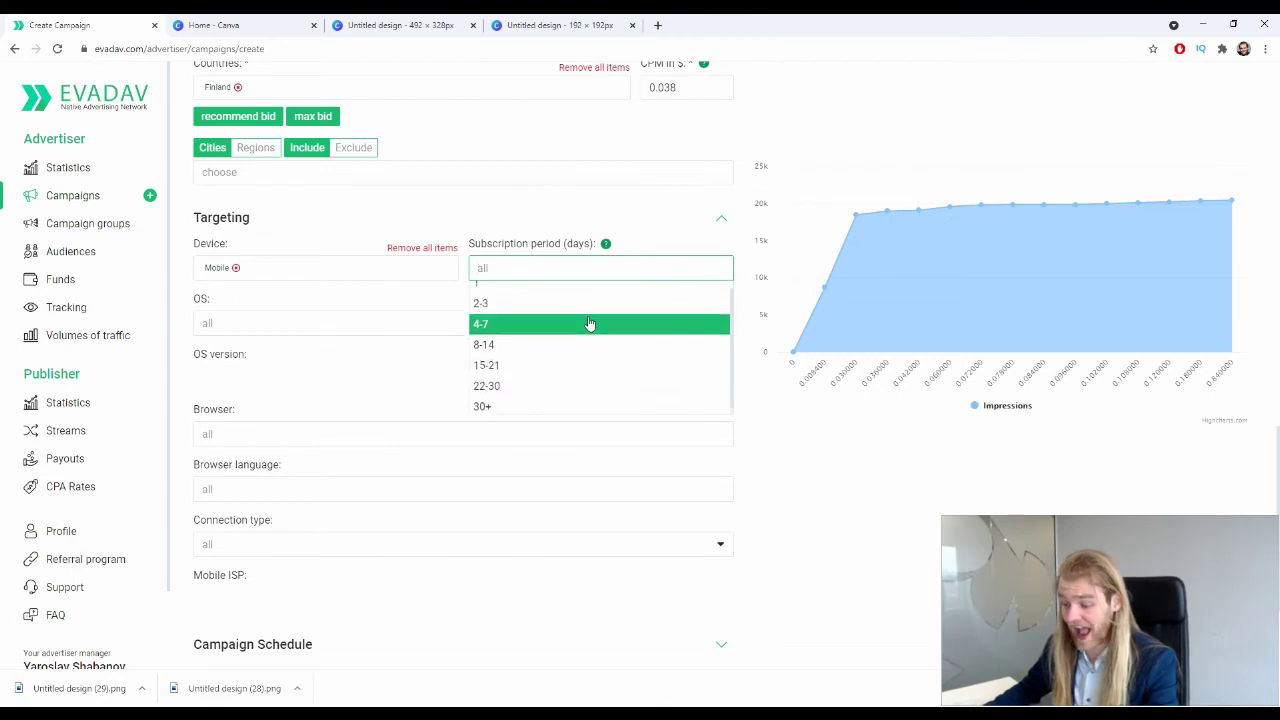
click(607, 245)
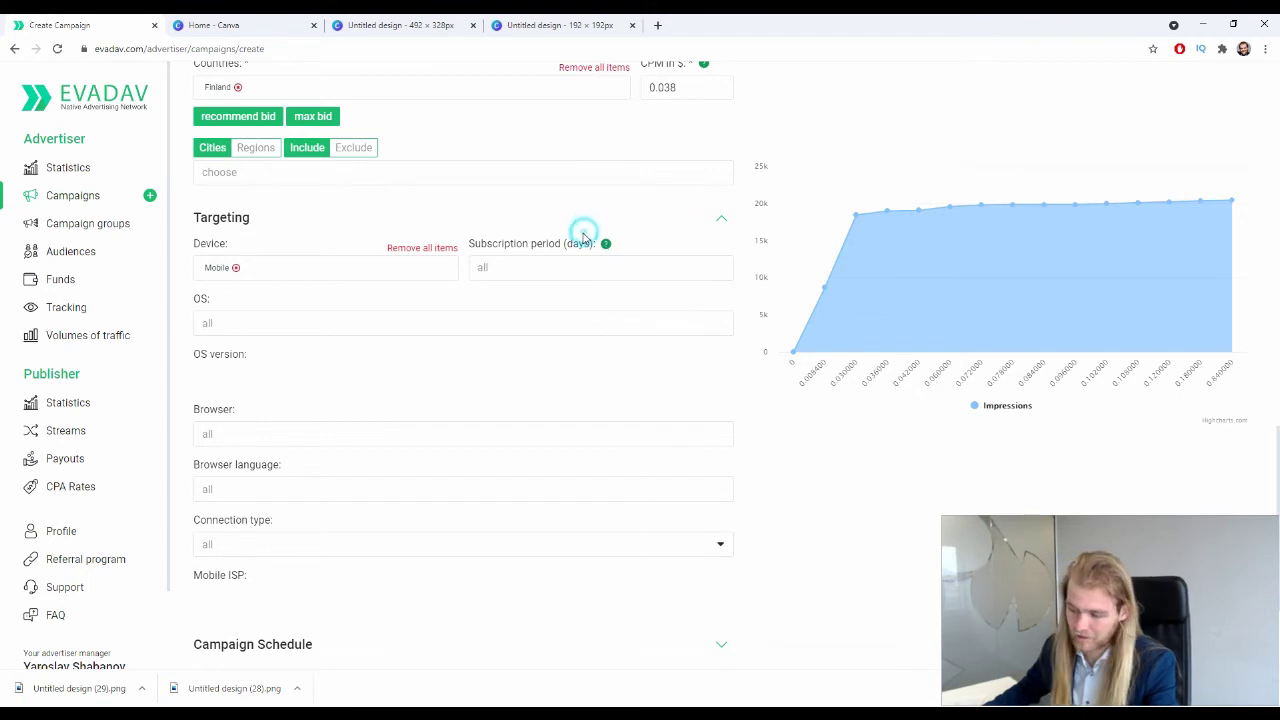
click(568, 266)
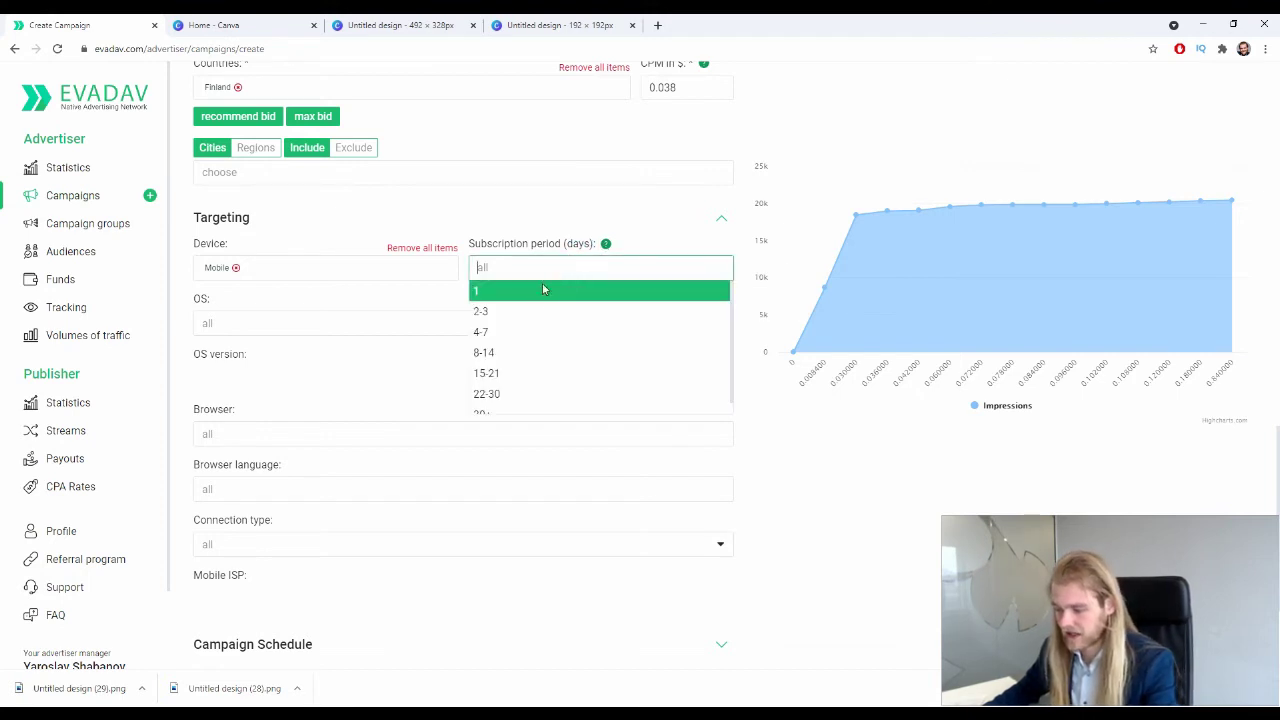
click(535, 291)
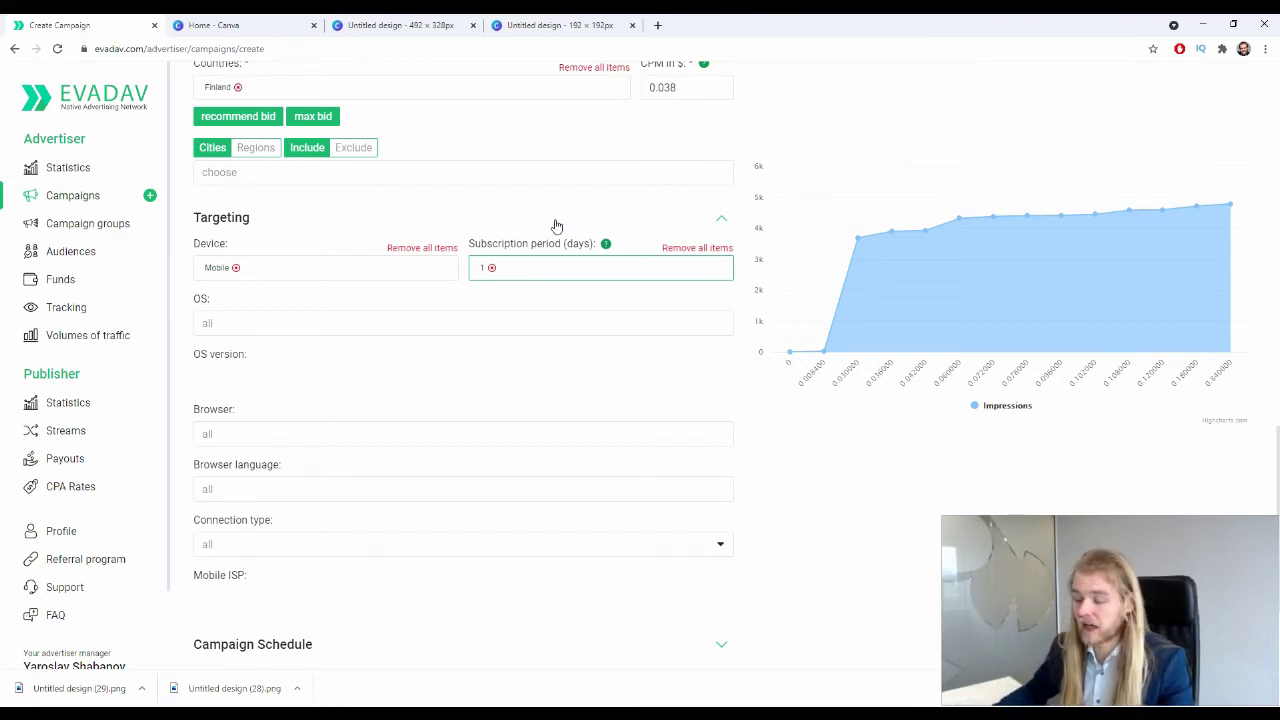
click(491, 268)
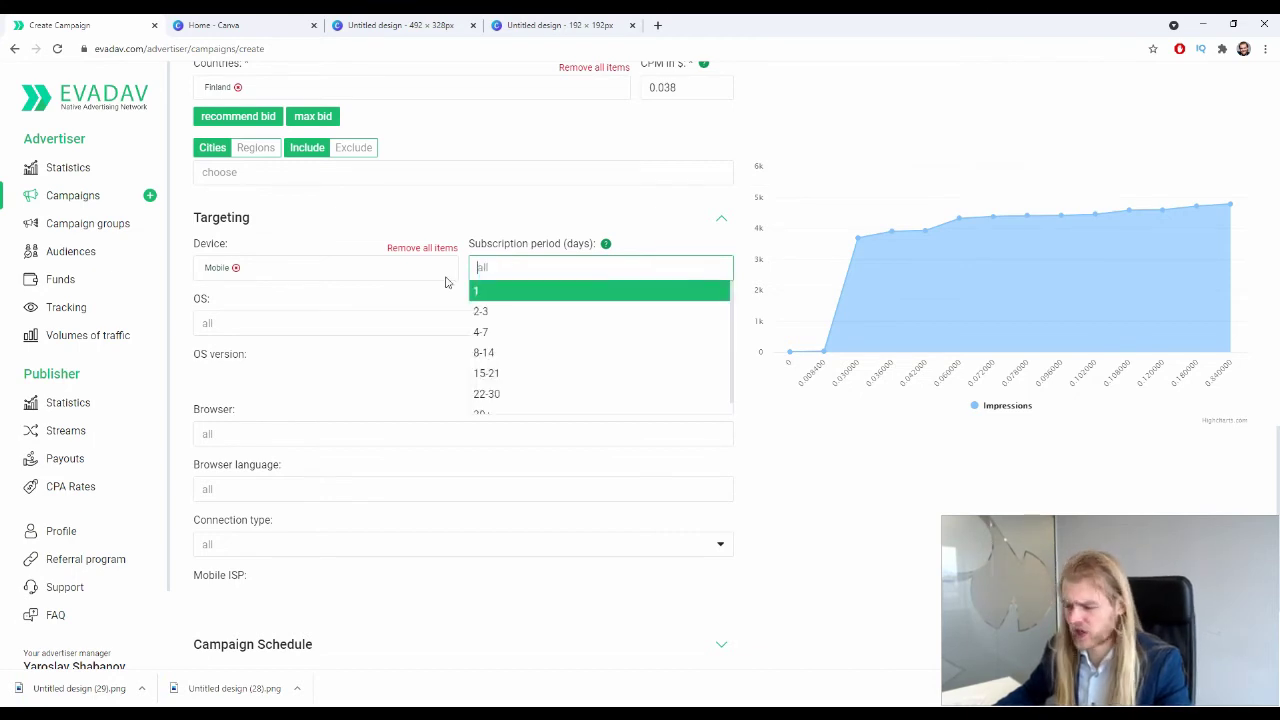
- Examine the operating system choices offered for mobile devices, leaving the OS selection empty
click(434, 210)
click(324, 321)
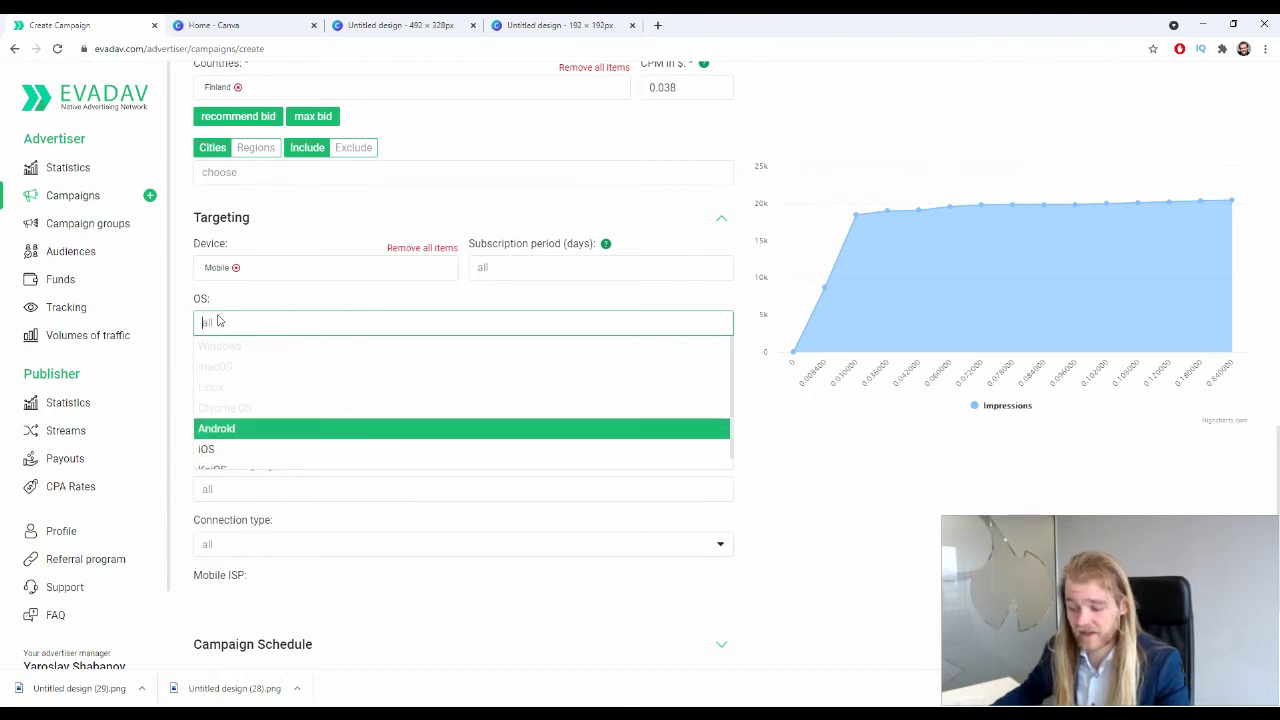
scroll(348, 387, down, 3)
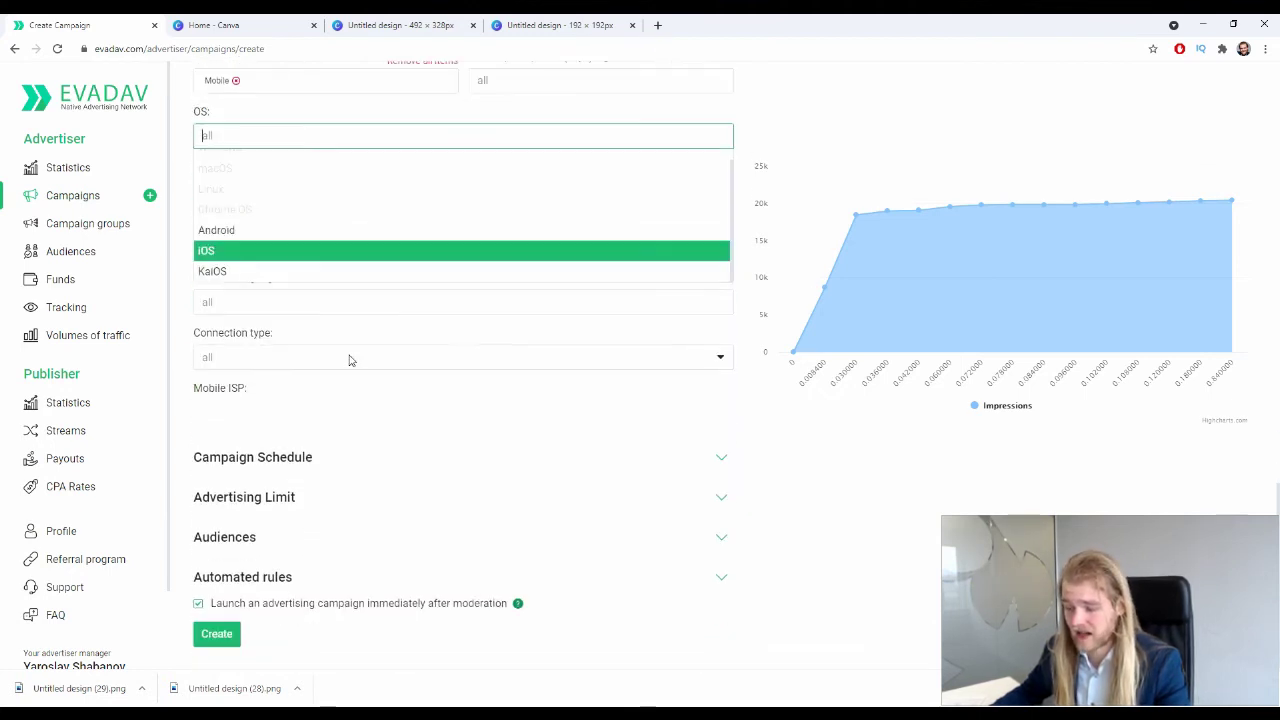
scroll(877, 237, up, 2)
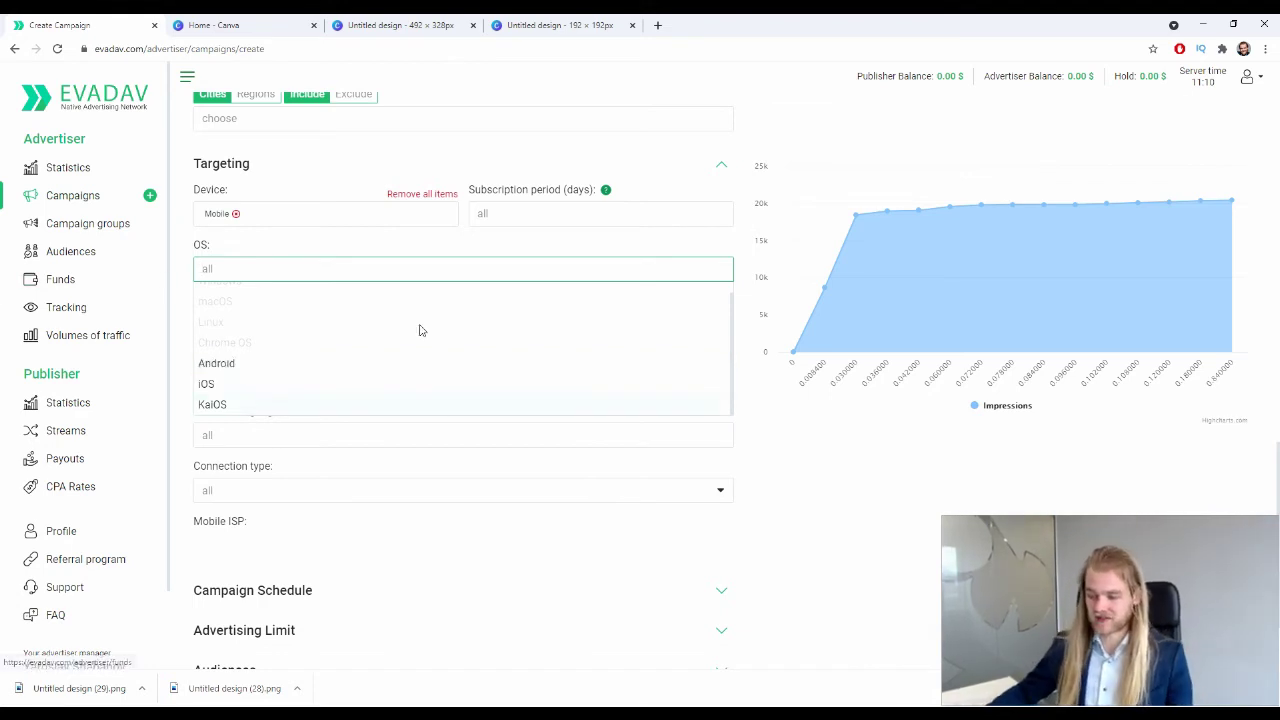
scroll(400, 320, up, 1)
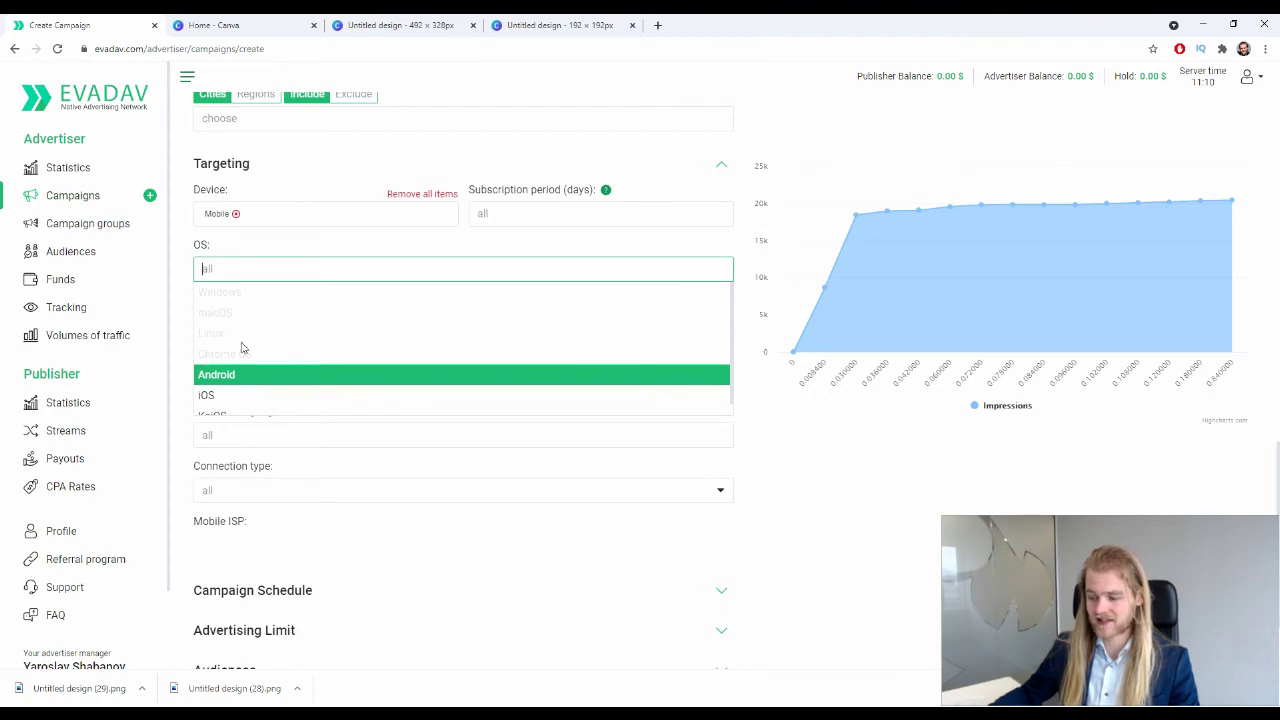
scroll(241, 332, down, 1)
scroll(243, 297, up, 1)
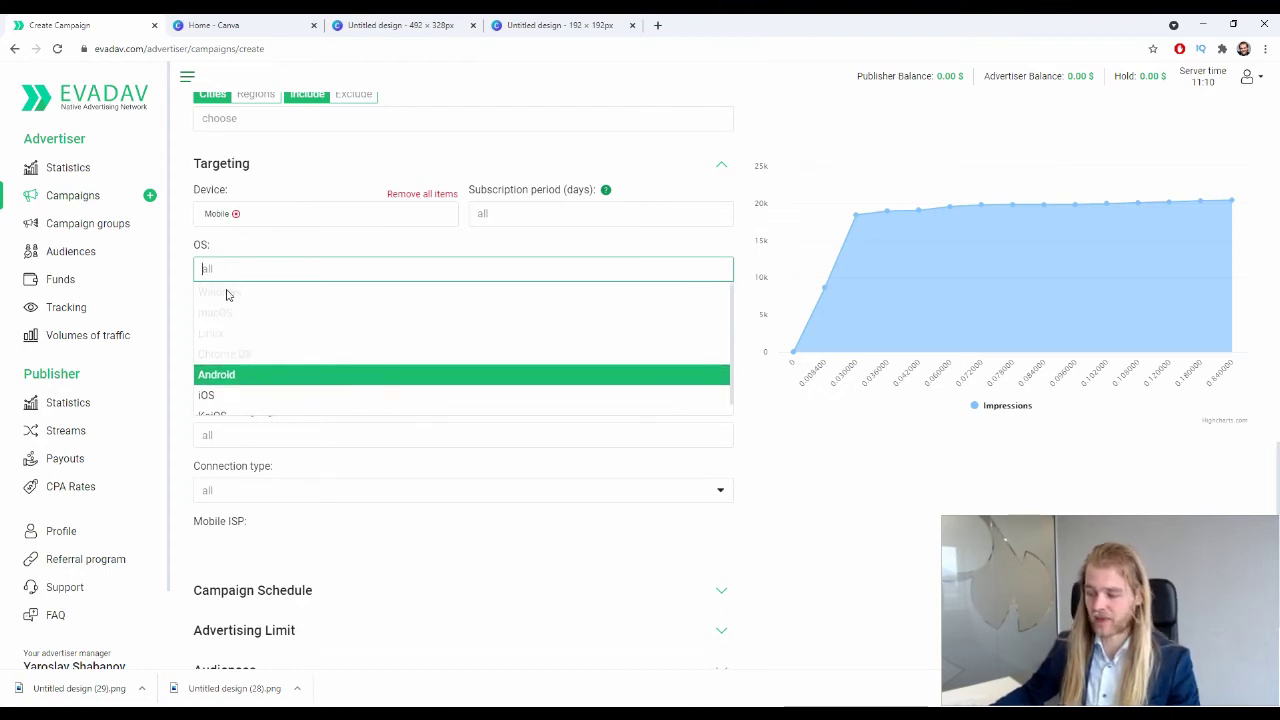
scroll(230, 297, down, 1)
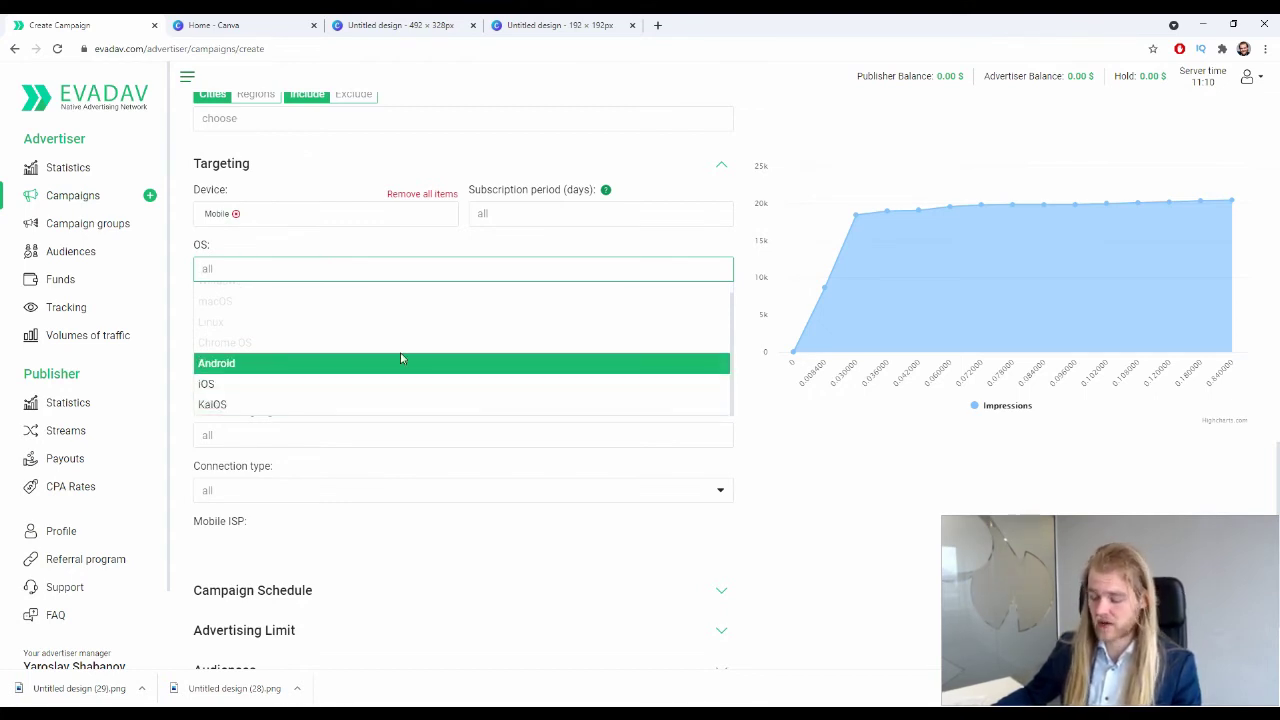
click(977, 499)
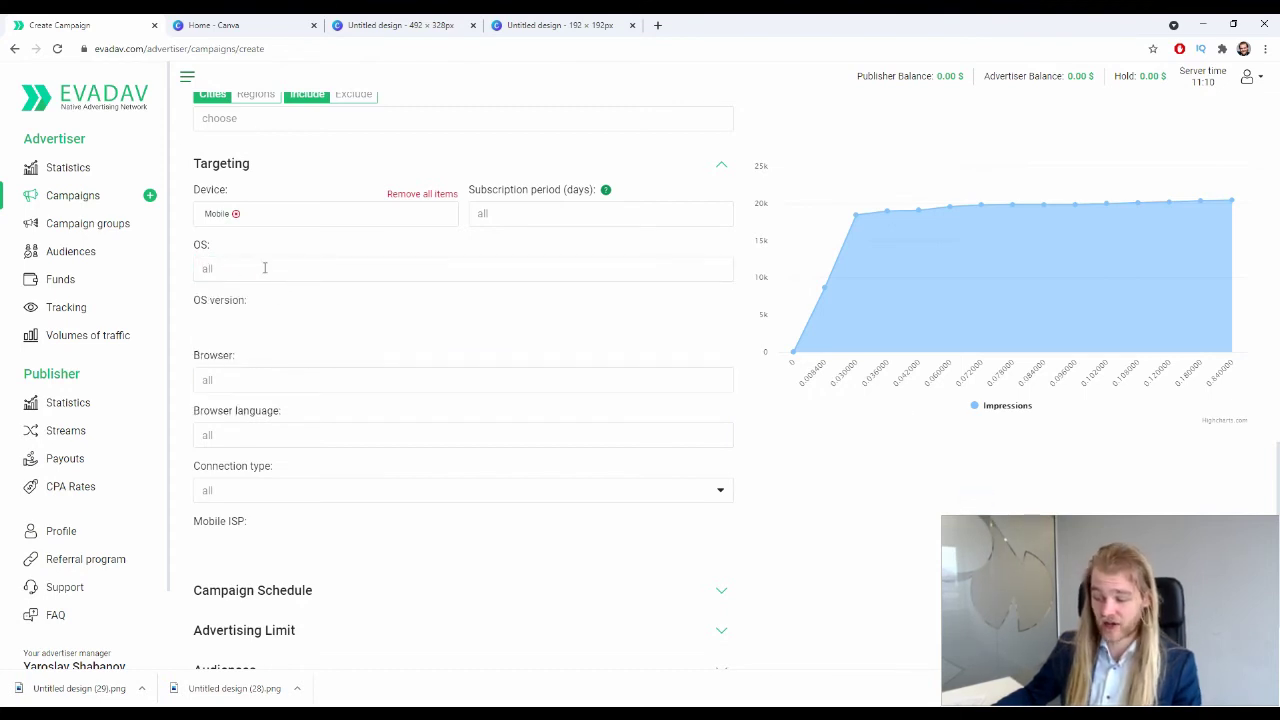
- Try Android as the target OS, look through its versions and remove Android again
click(264, 267)
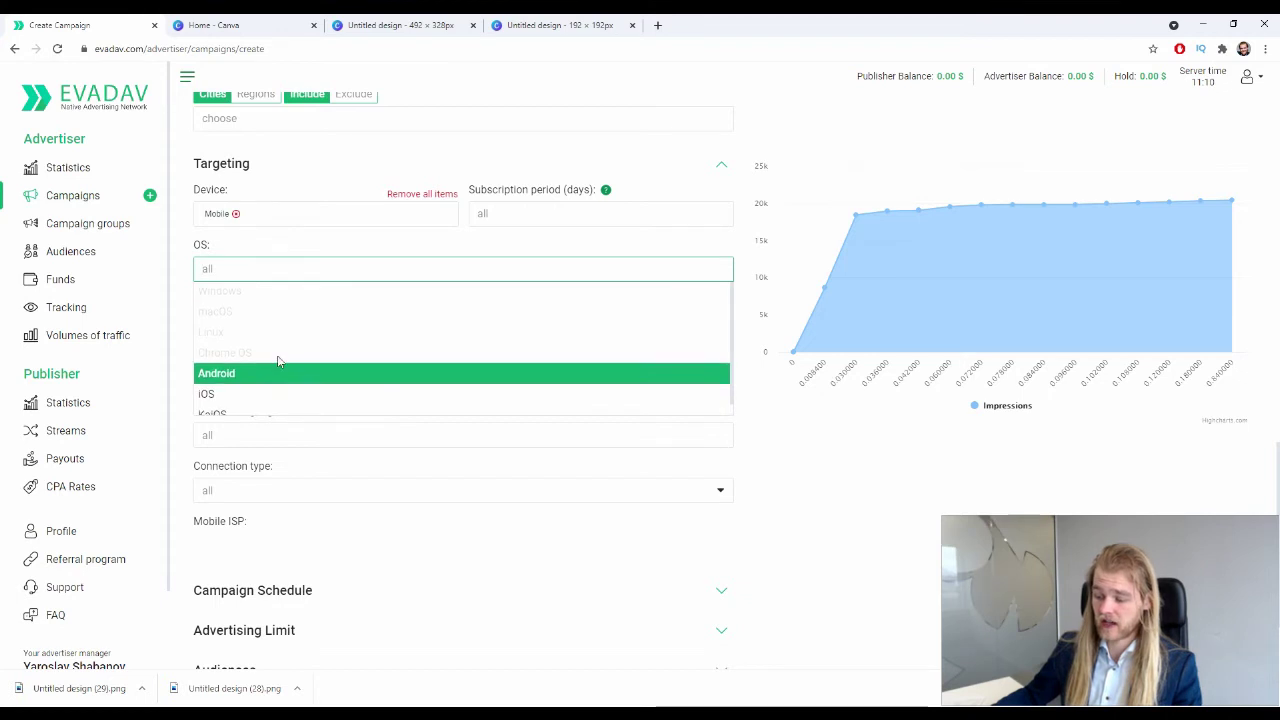
click(265, 369)
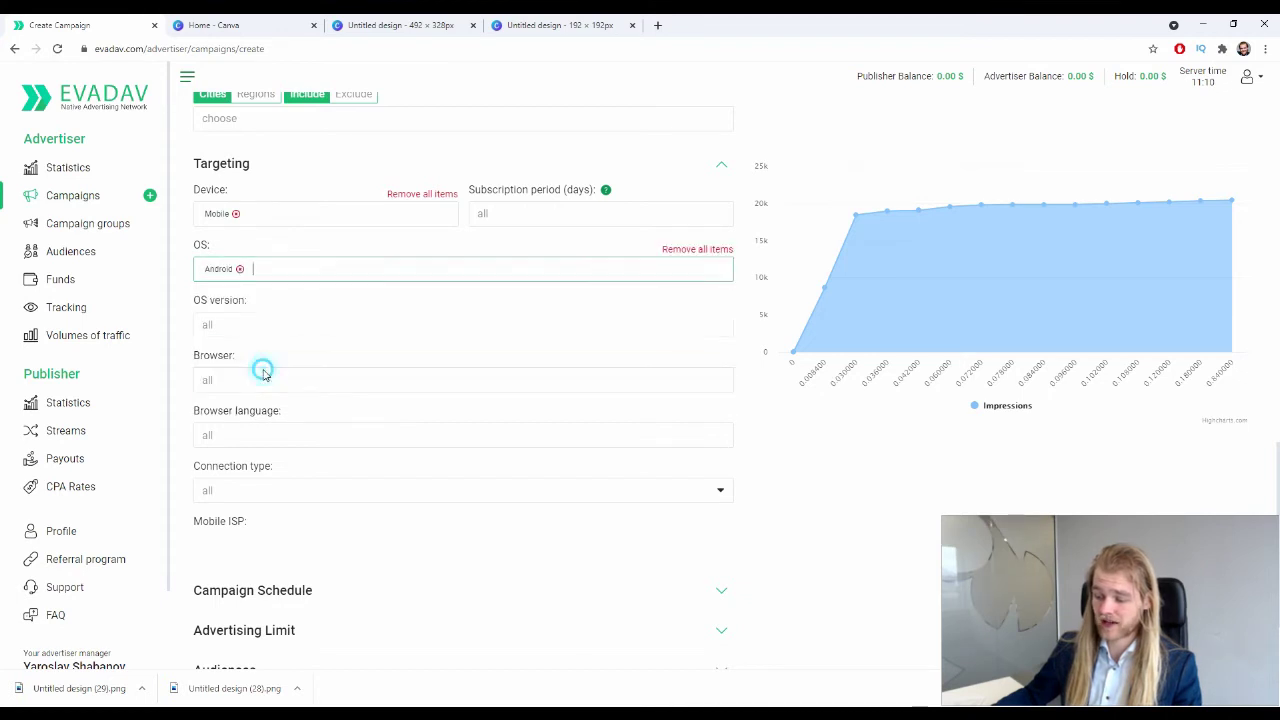
click(251, 319)
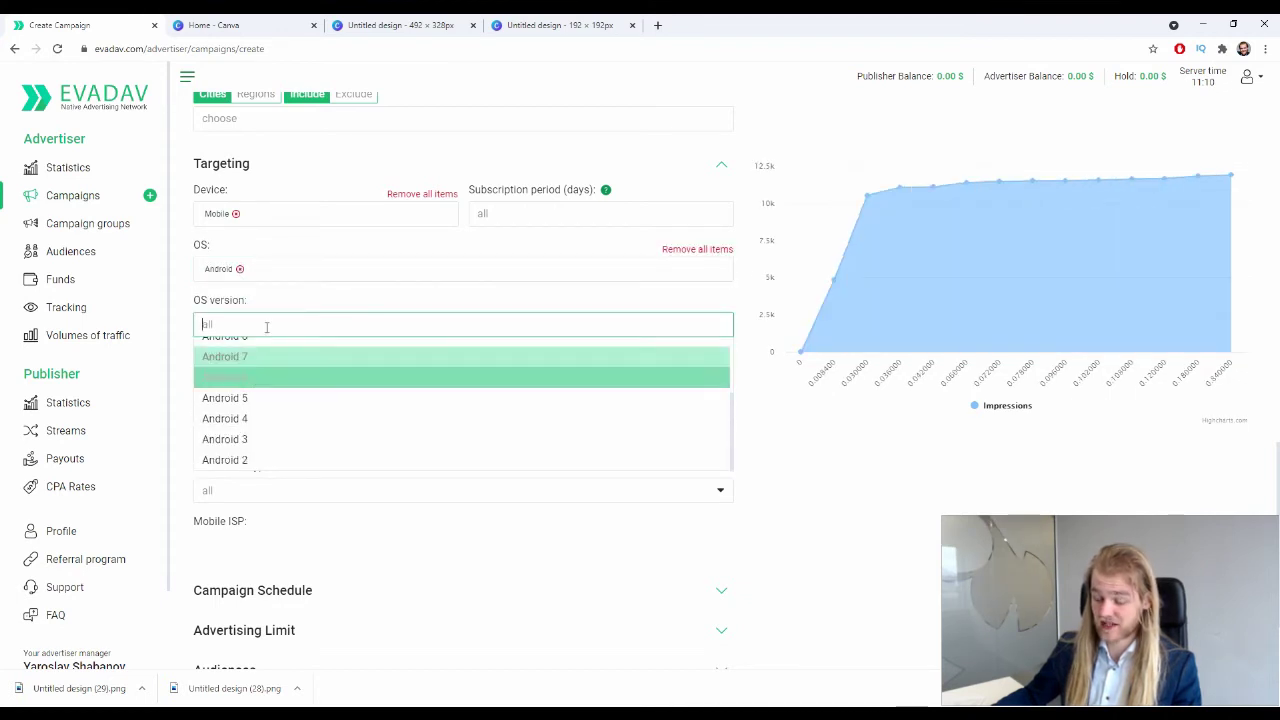
scroll(266, 326, down, 3)
scroll(264, 320, up, 2)
scroll(337, 277, up, 3)
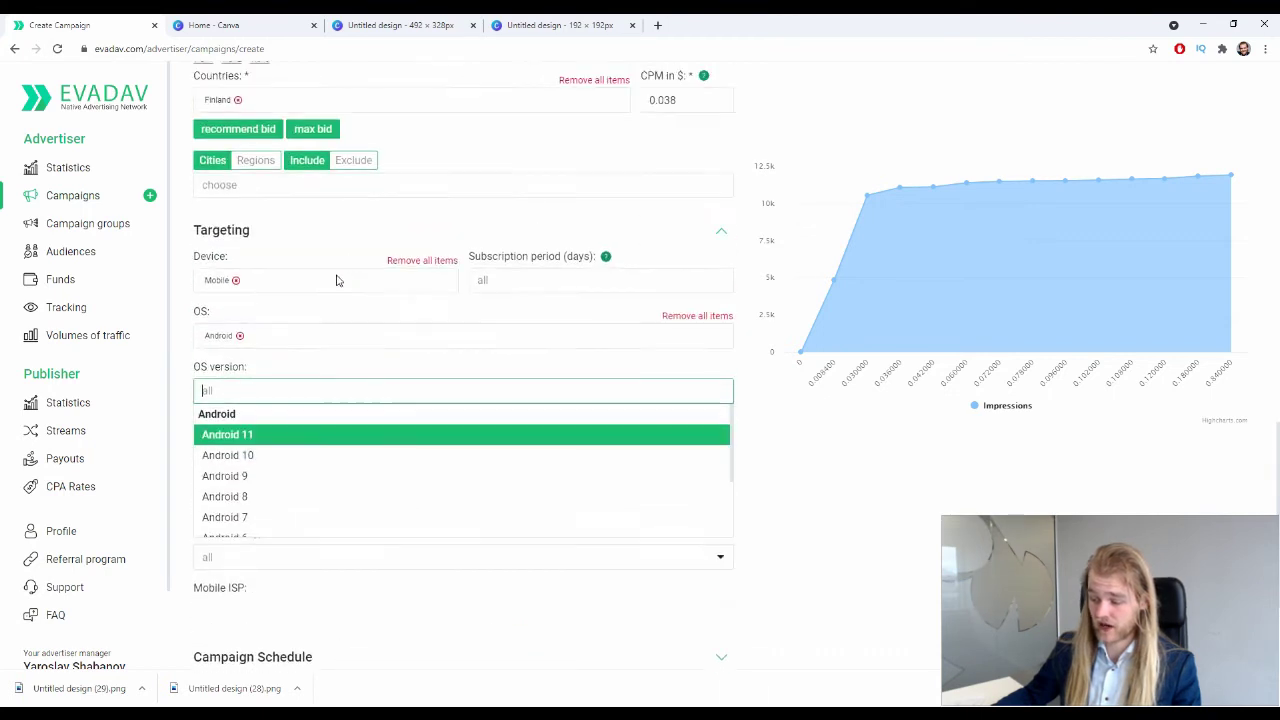
click(289, 337)
click(240, 335)
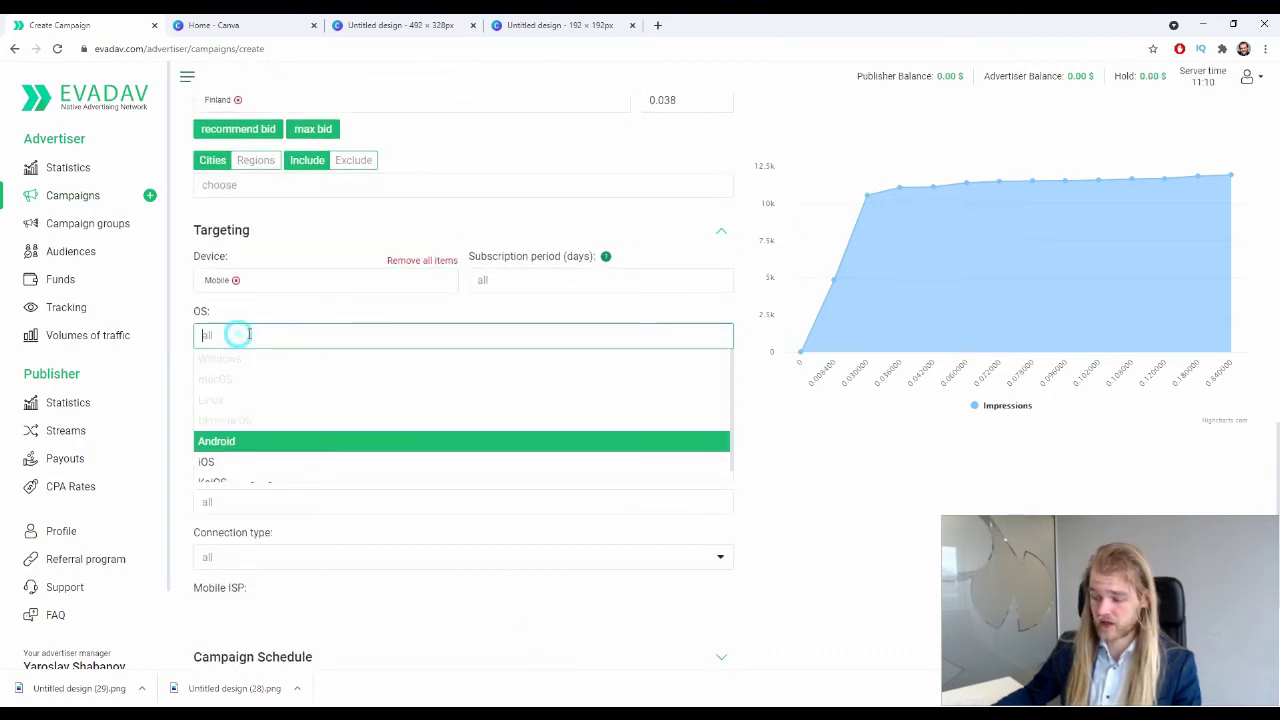
click(286, 310)
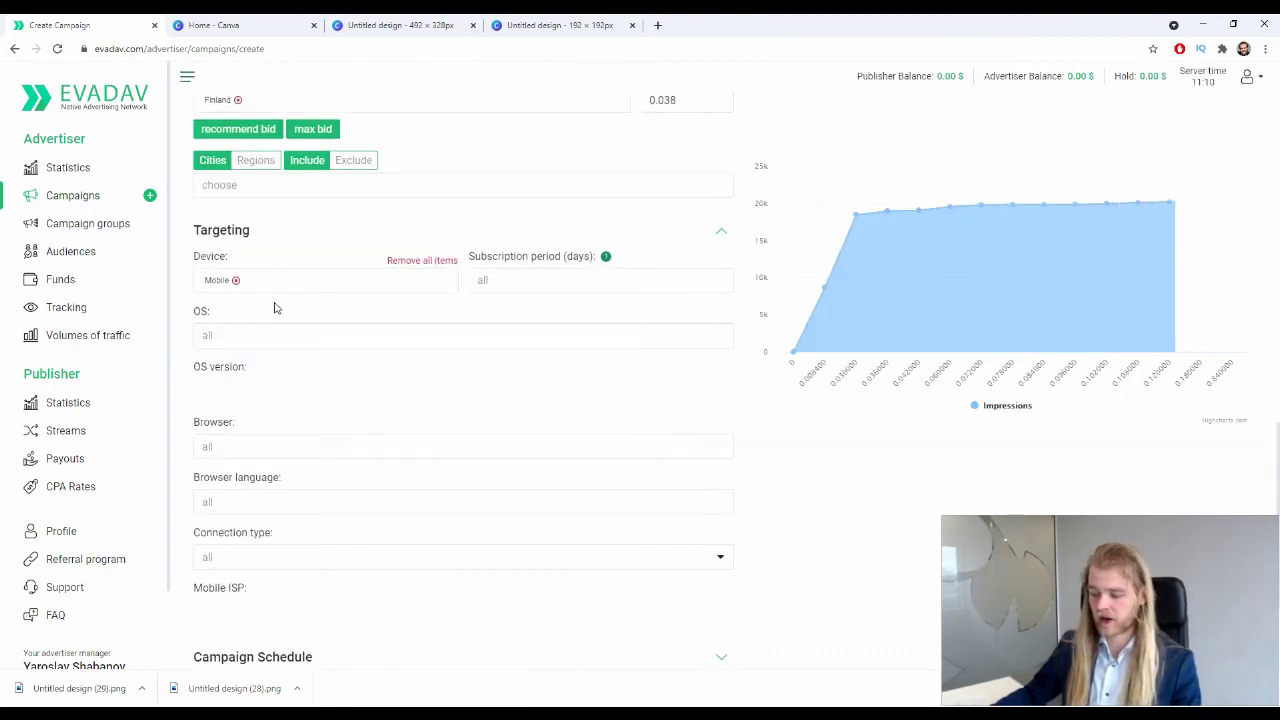
- Look through the browser options, try limiting the campaign to Chrome and remove it again
scroll(286, 449, down, 3)
click(313, 310)
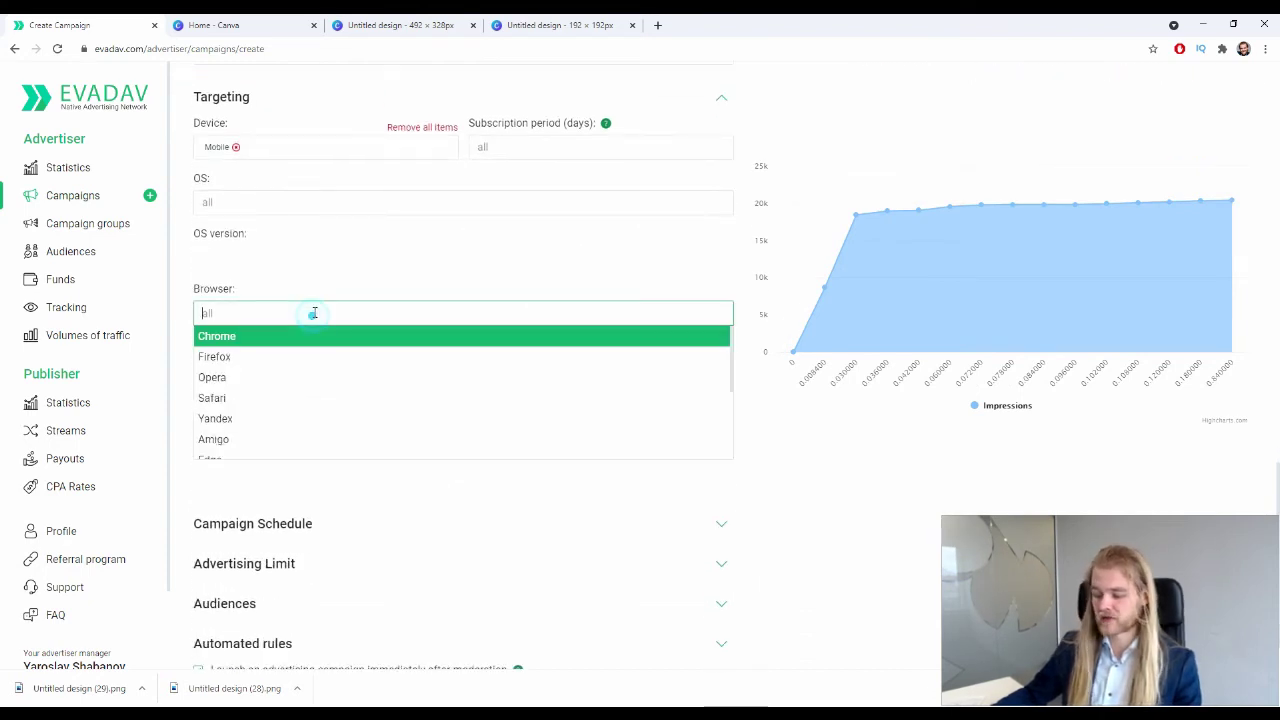
scroll(285, 340, down, 4)
scroll(295, 300, up, 3)
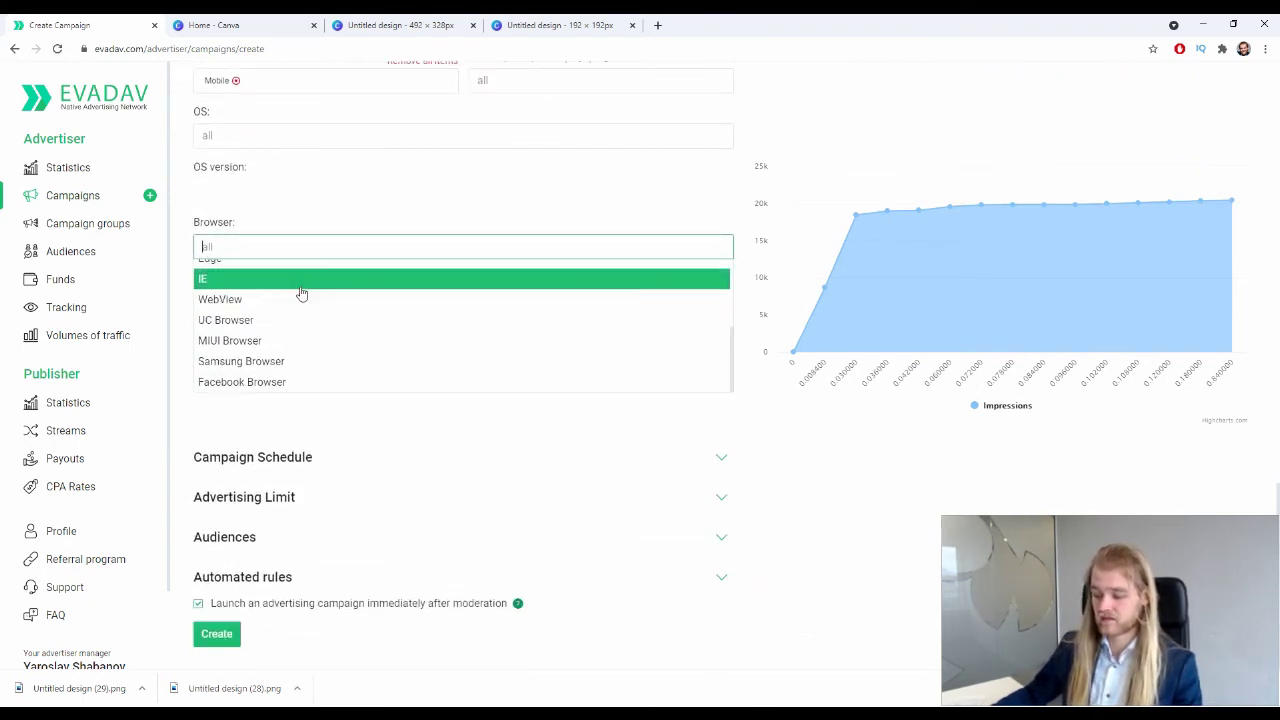
click(287, 272)
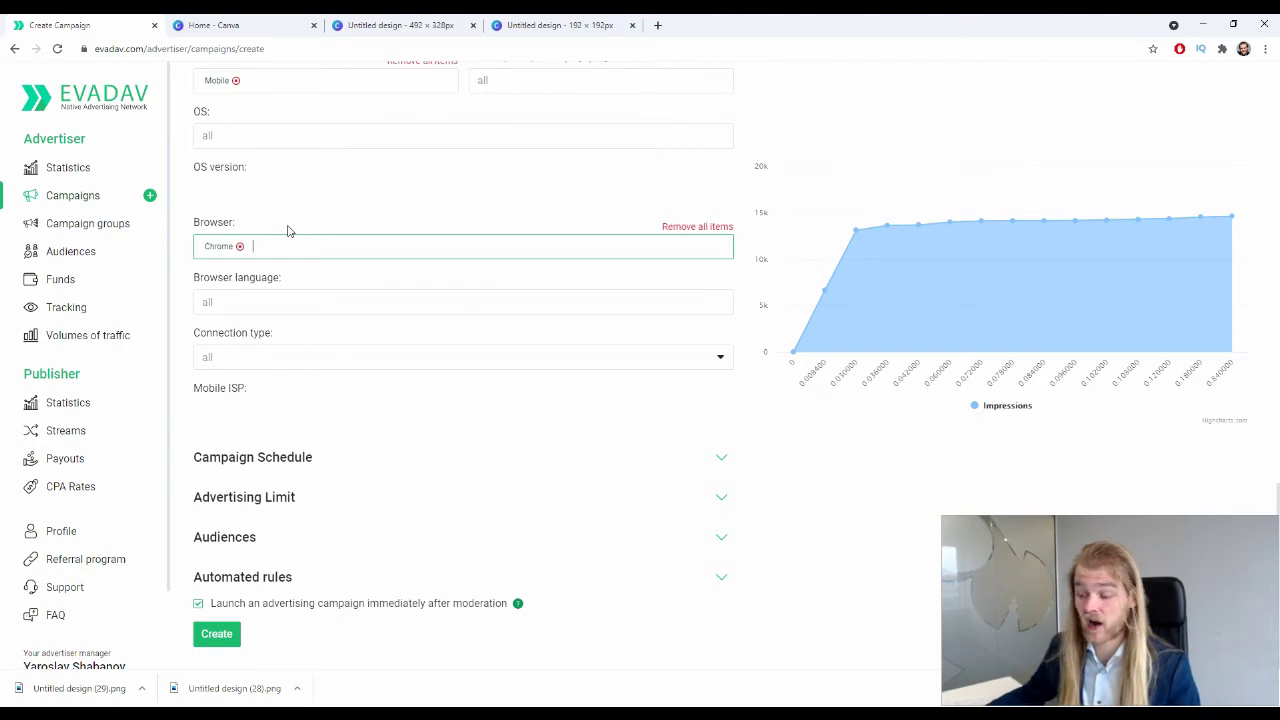
click(240, 247)
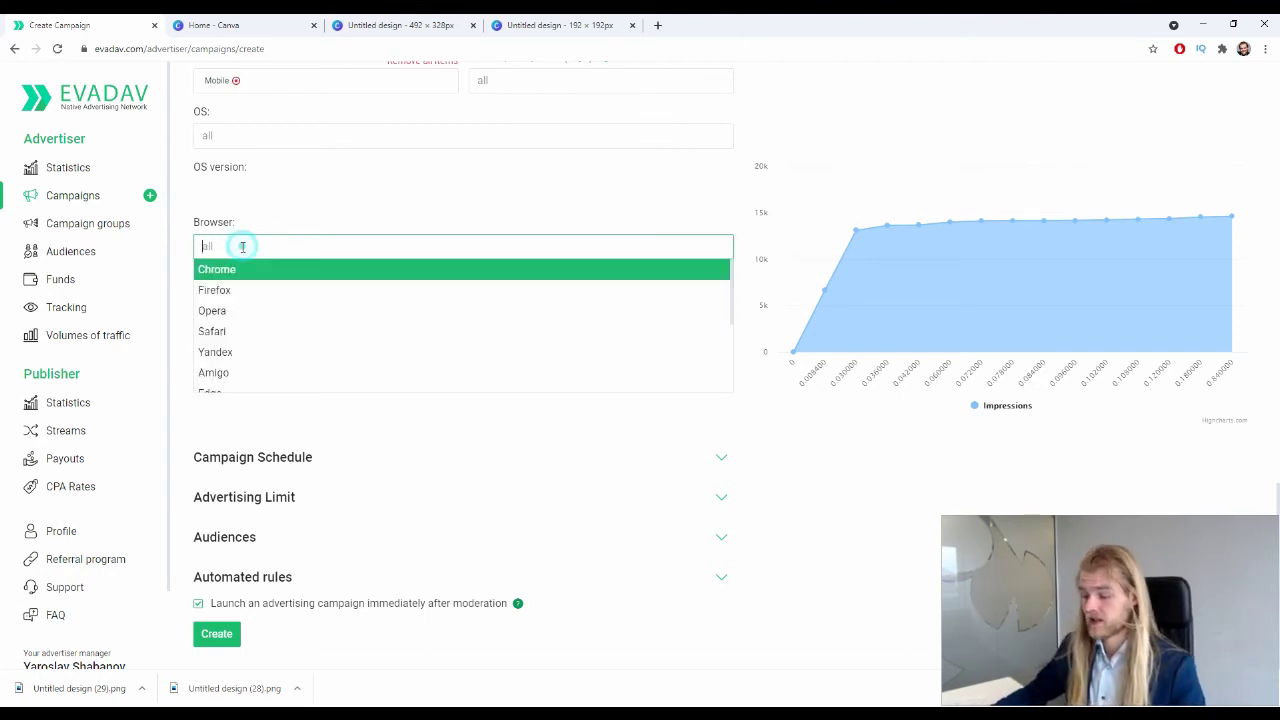
click(272, 225)
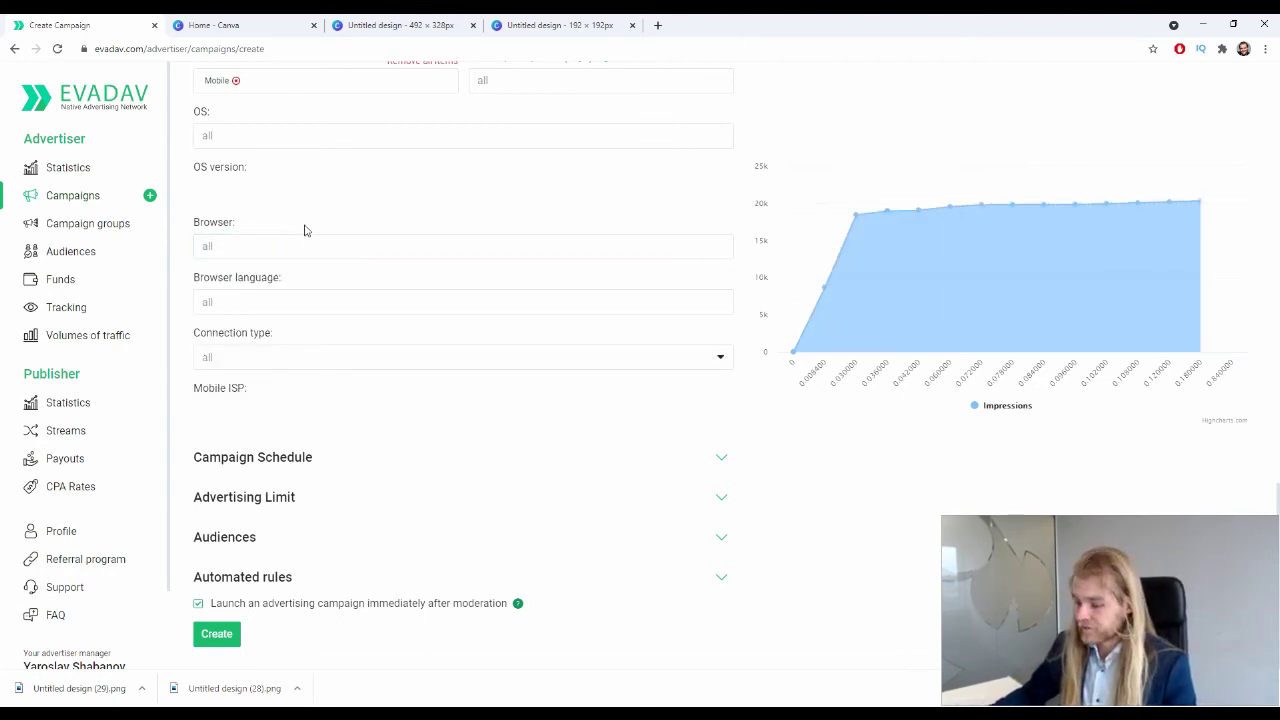
- Look over the available browsers and browser languages without choosing any
click(322, 250)
scroll(313, 245, up, 3)
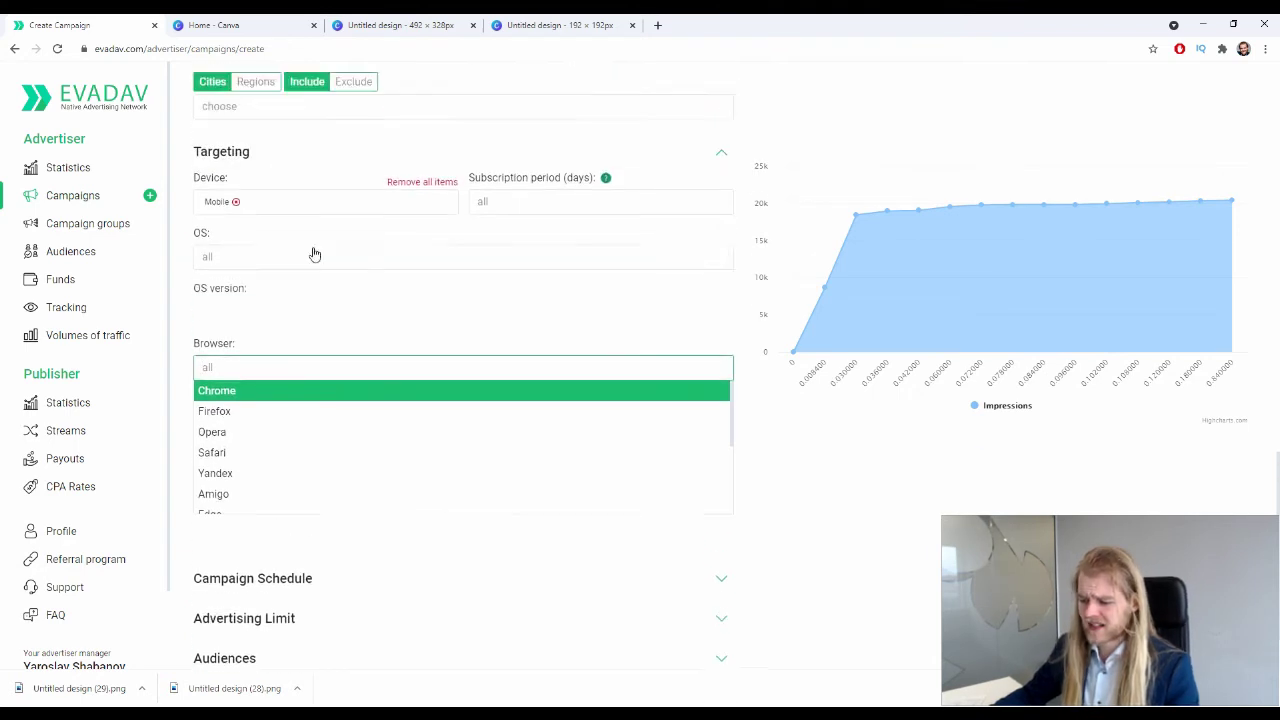
scroll(315, 250, down, 2)
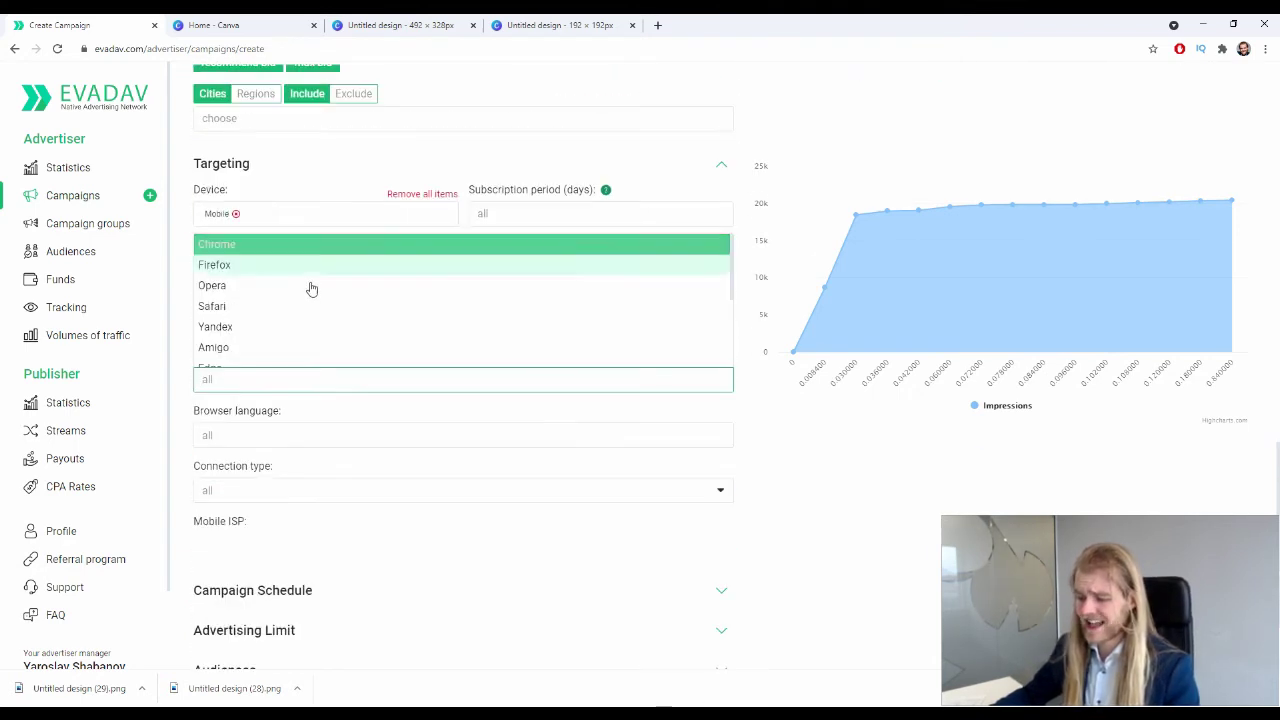
click(337, 430)
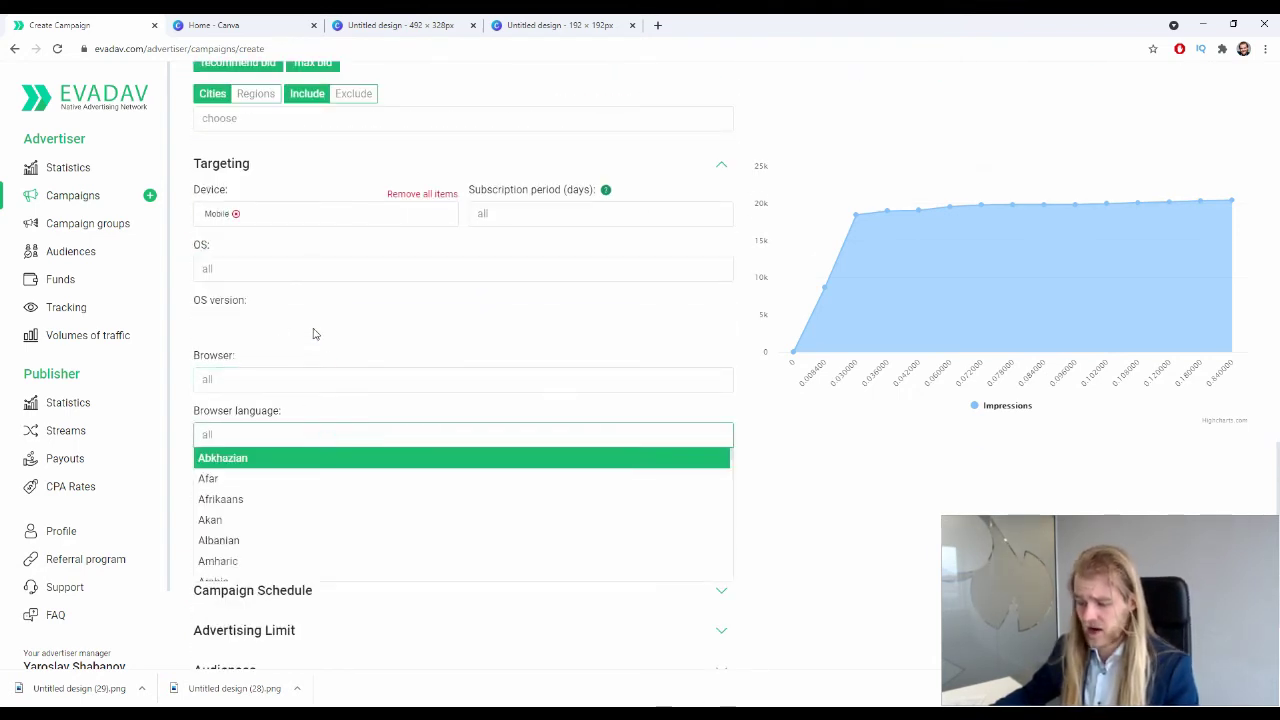
click(287, 258)
click(275, 437)
- Try Chrome, Firefox and Opera as target browsers and clear the whole browser selection
click(283, 379)
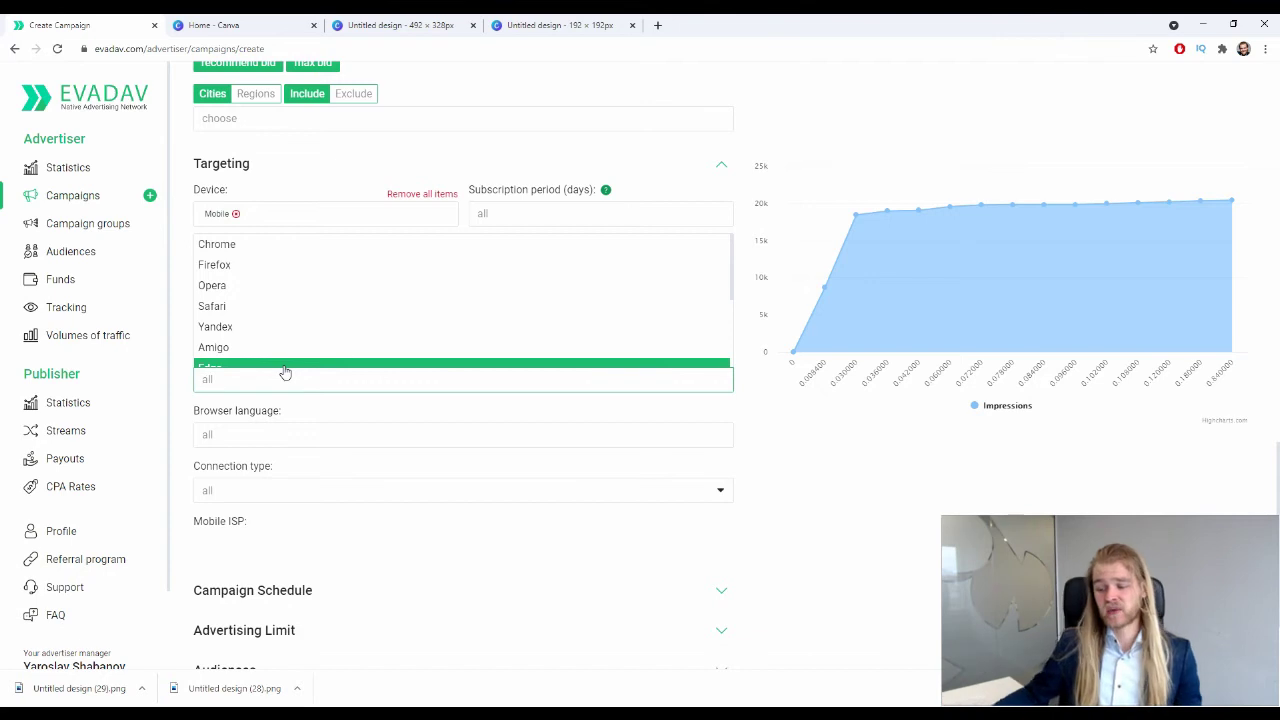
scroll(322, 302, up, 1)
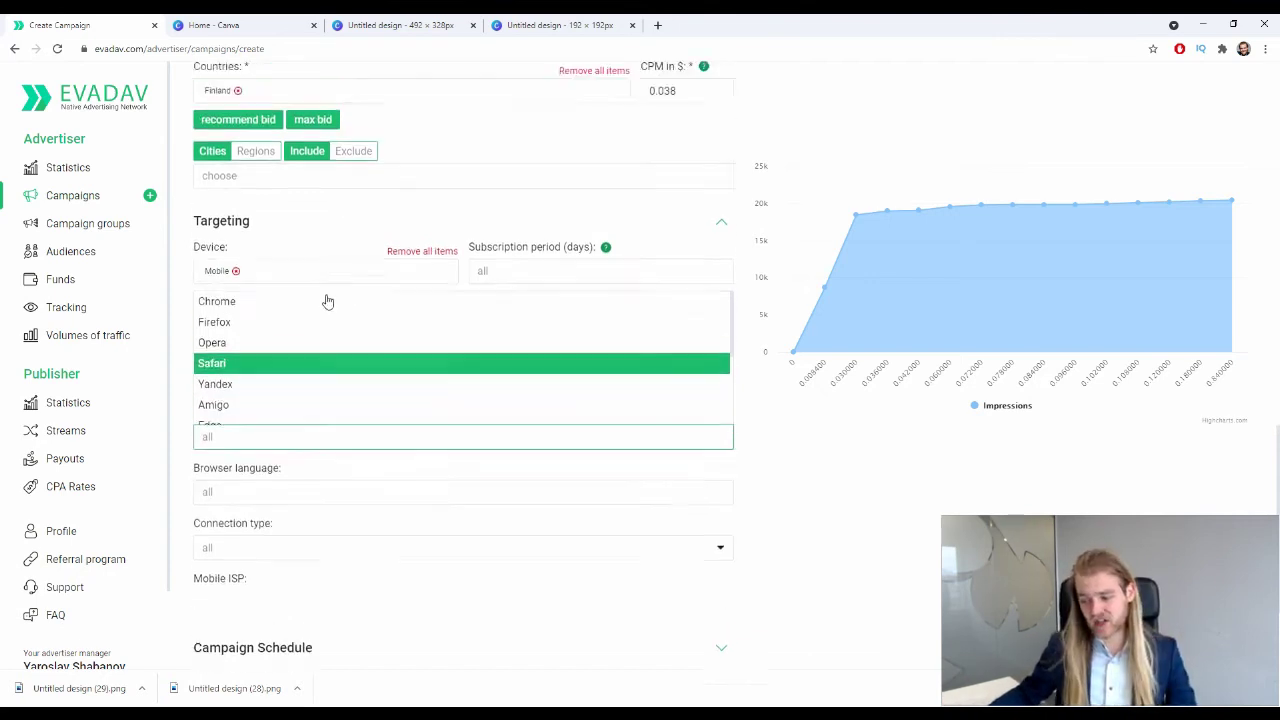
scroll(329, 312, down, 3)
scroll(330, 323, up, 2)
scroll(294, 333, up, 2)
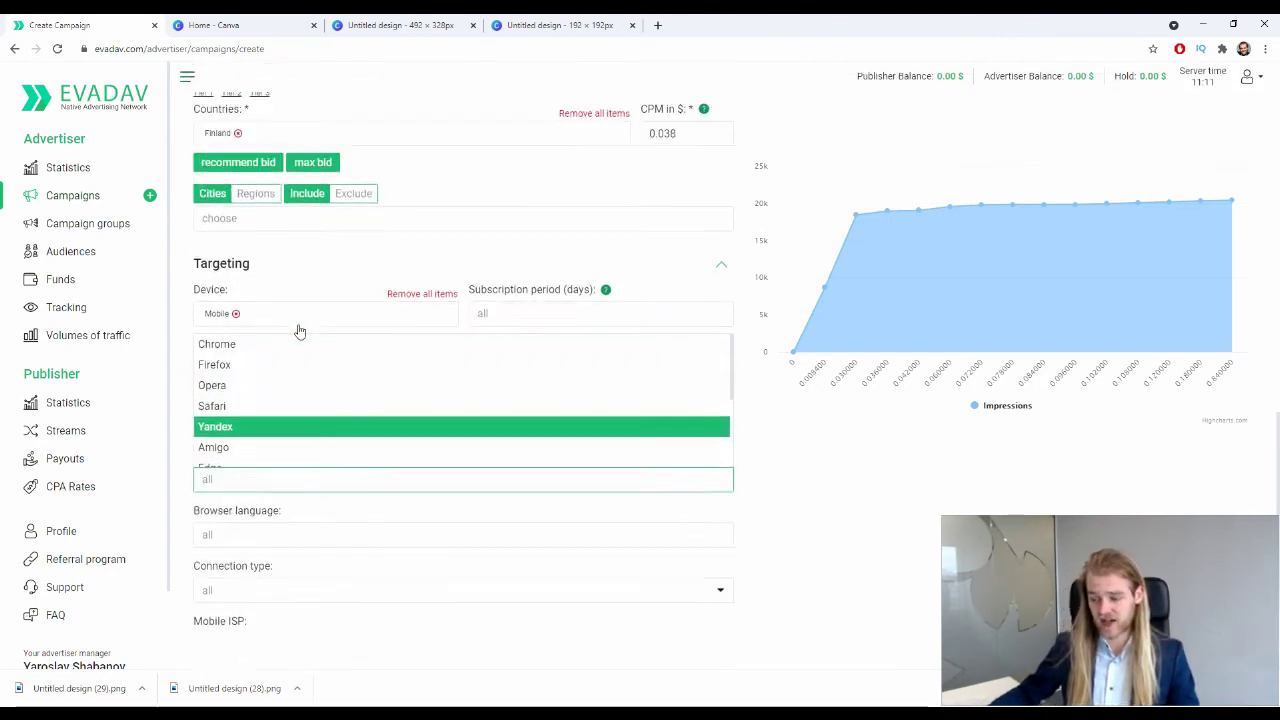
click(268, 380)
click(292, 523)
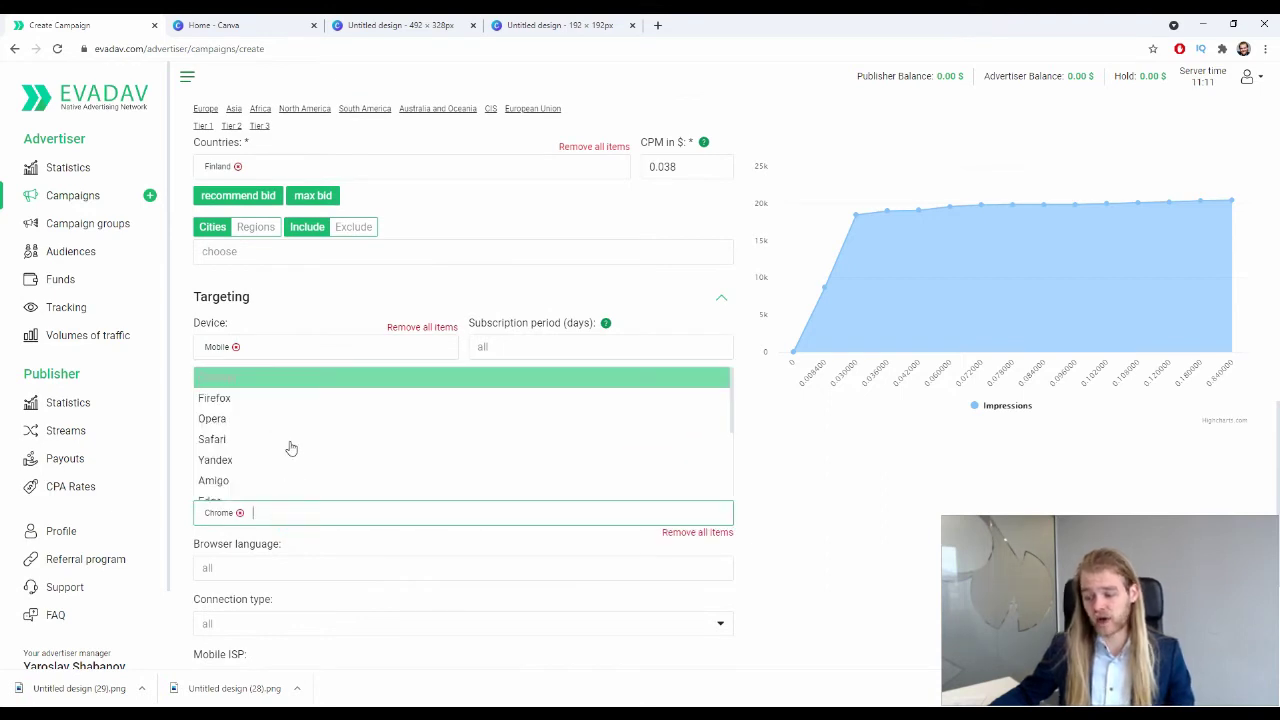
click(271, 403)
click(309, 514)
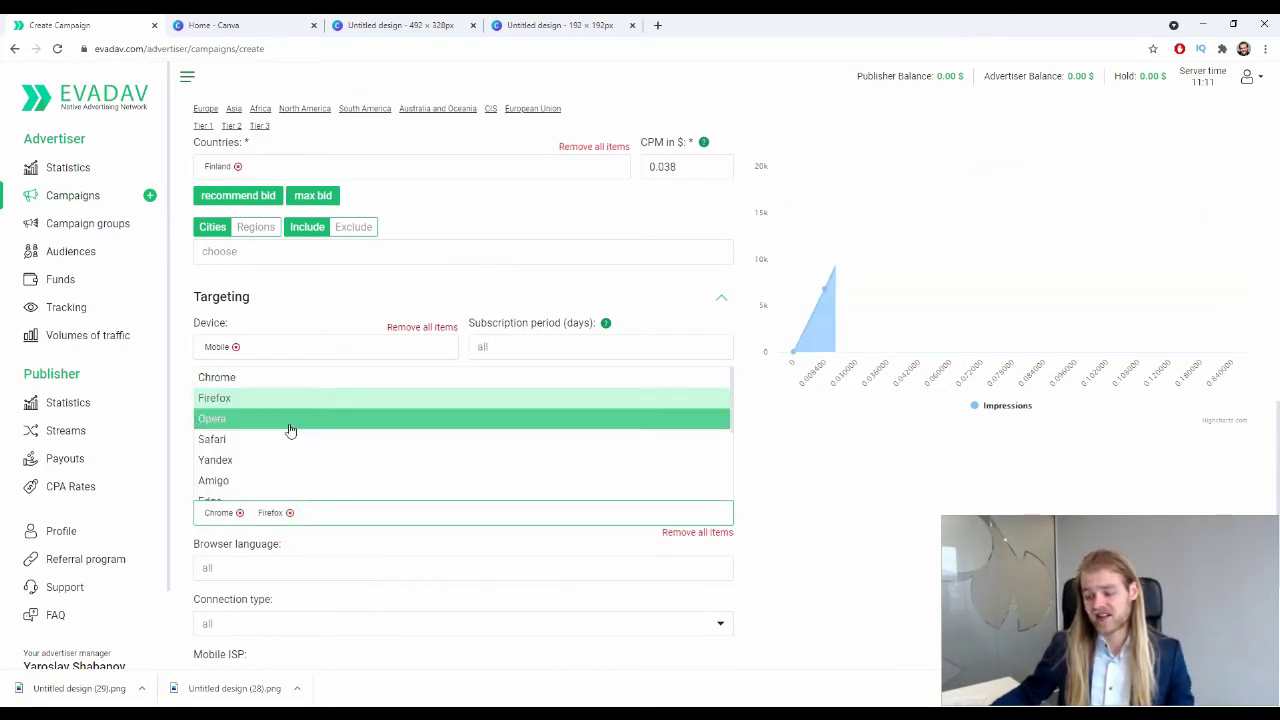
click(290, 420)
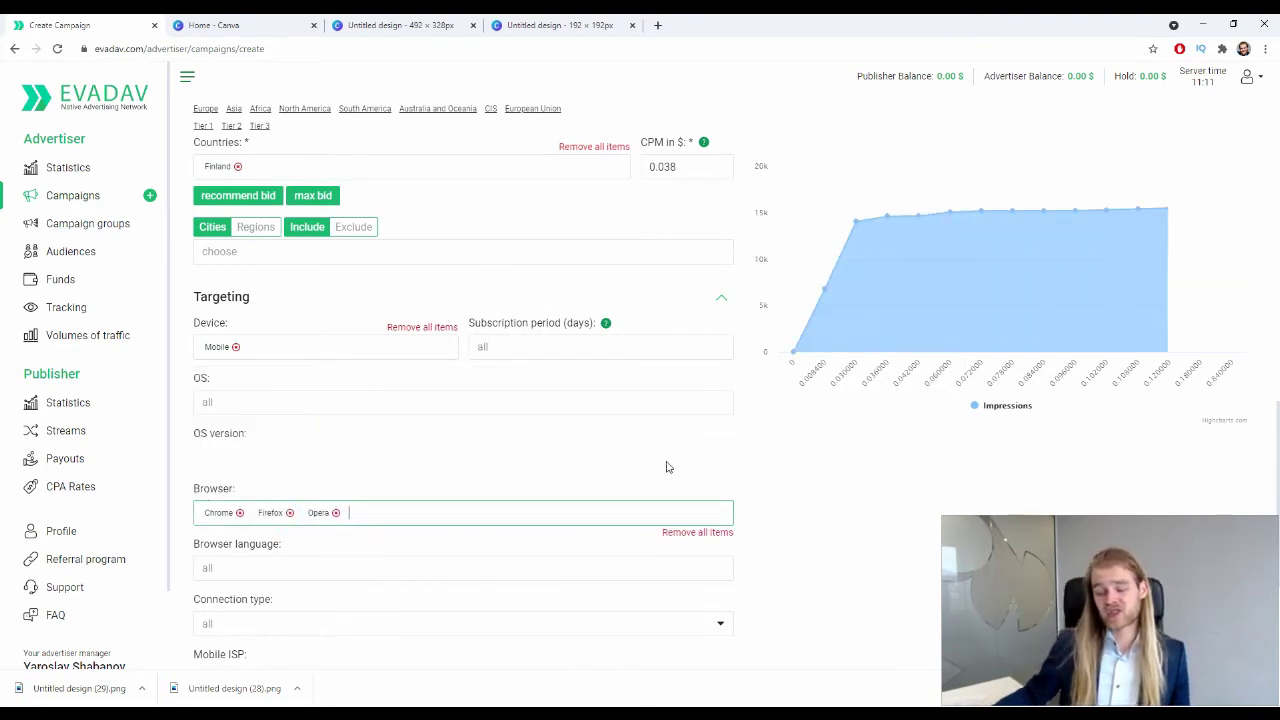
click(697, 532)
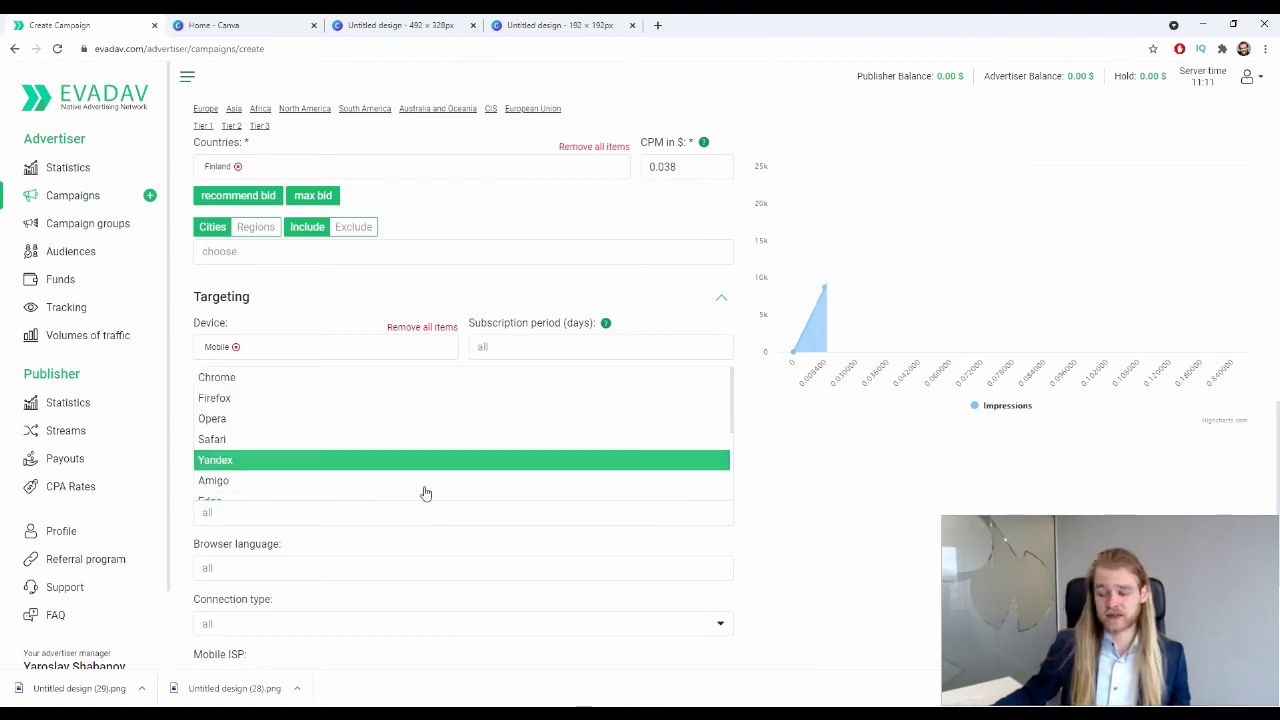
click(826, 465)
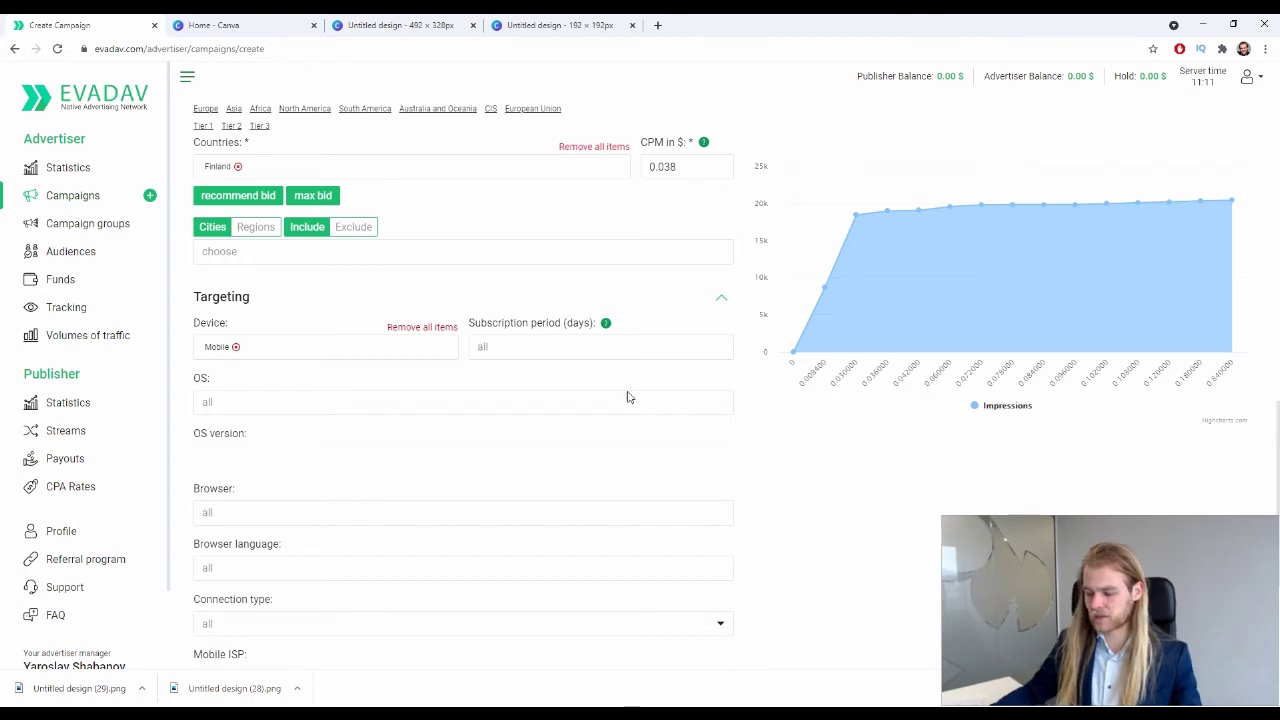
- Search the browser languages for "fin" and limit the campaign to Finnish
scroll(629, 394, down, 2)
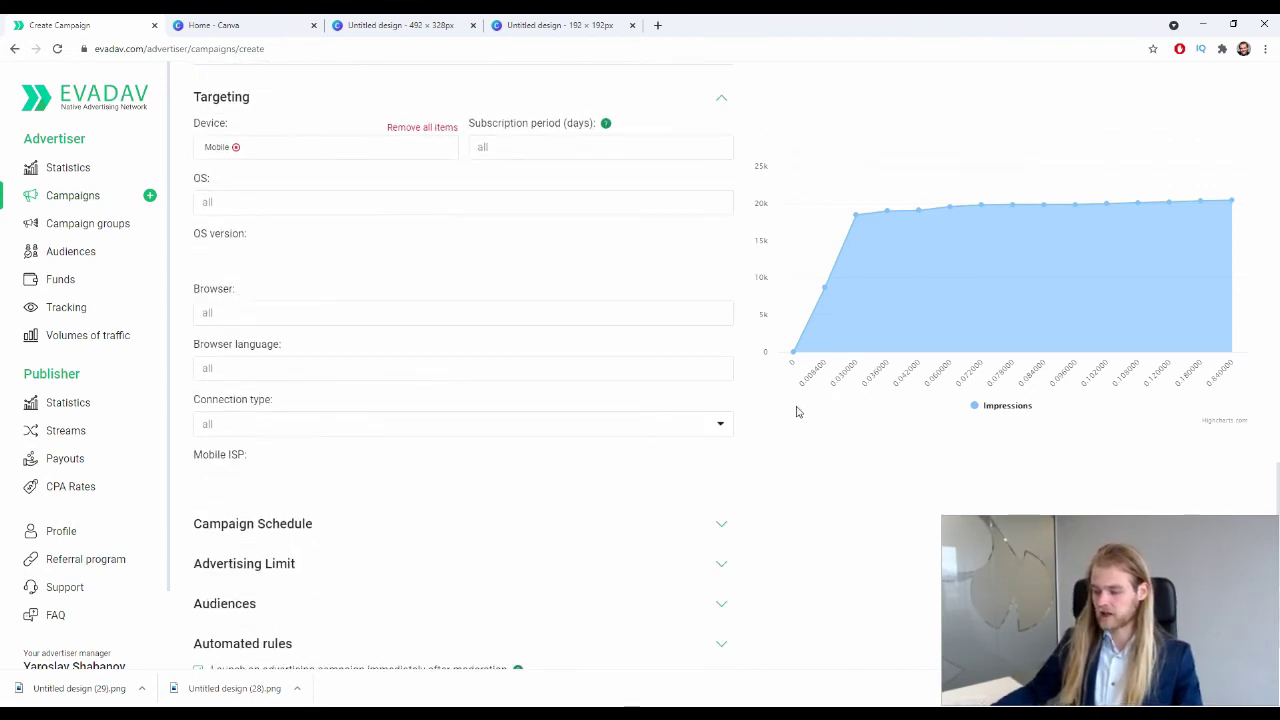
click(379, 314)
click(353, 368)
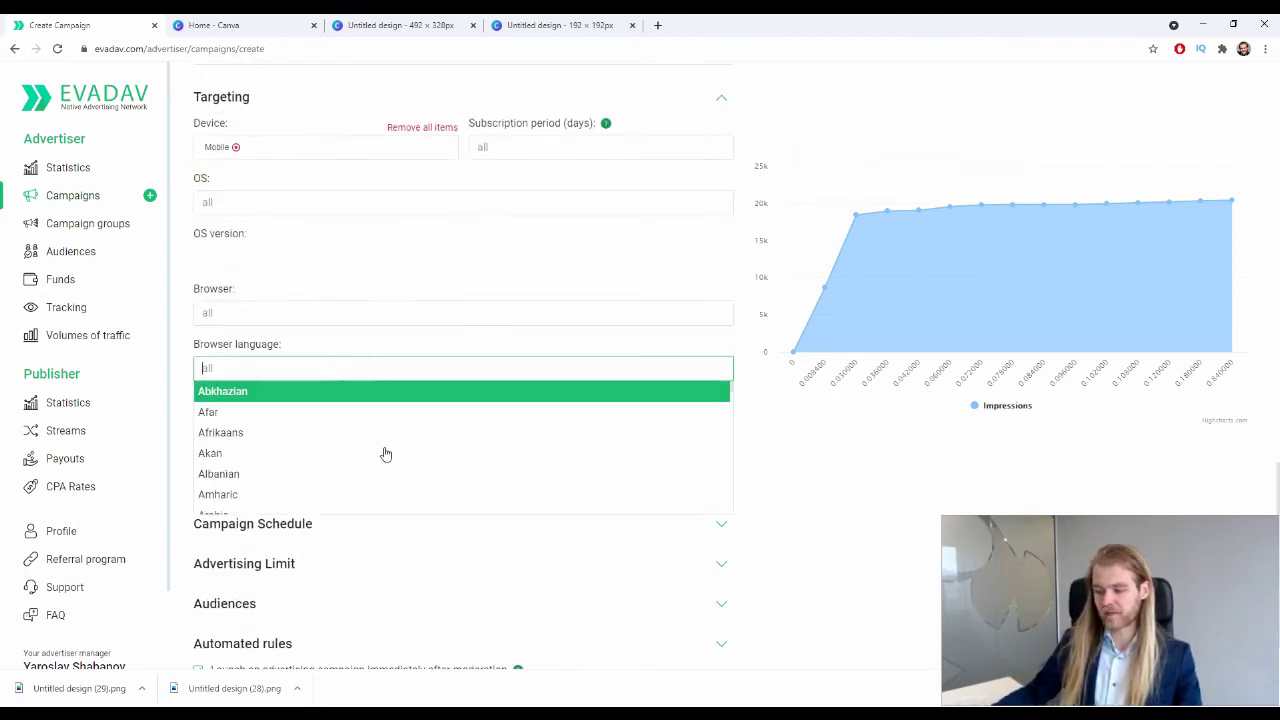
scroll(385, 369, down, 1)
scroll(385, 374, up, 1)
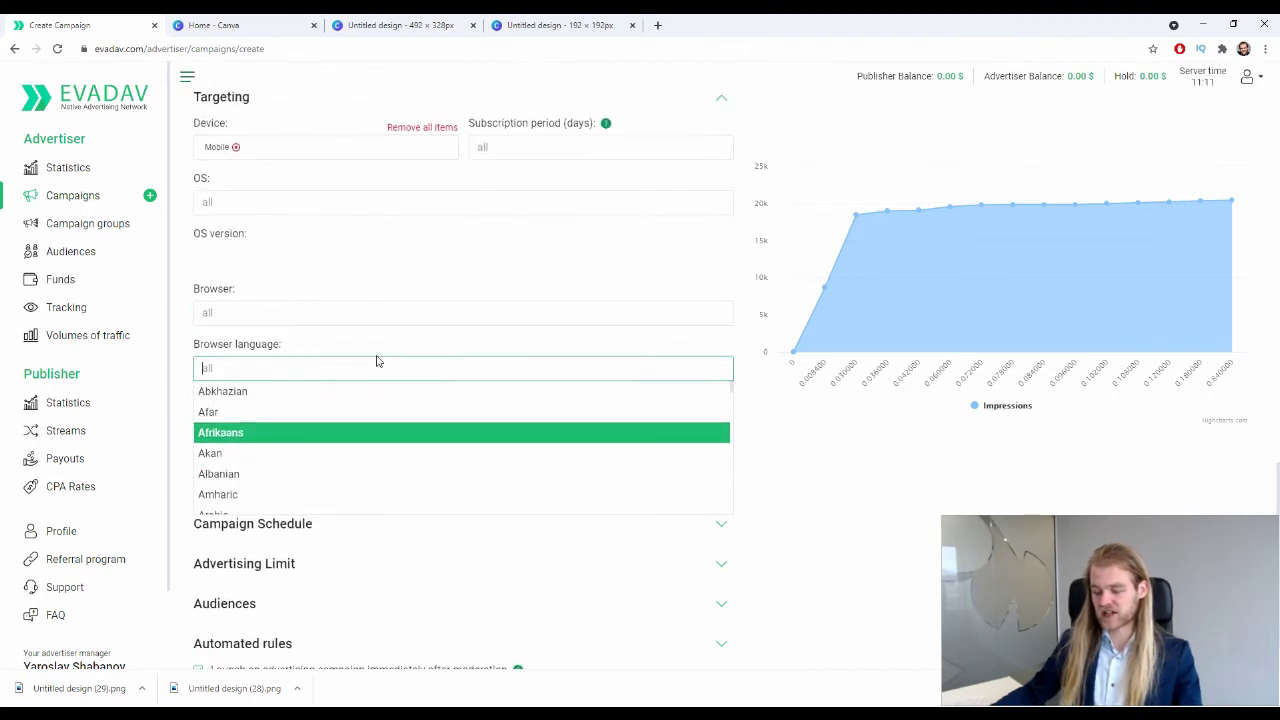
text(fin)
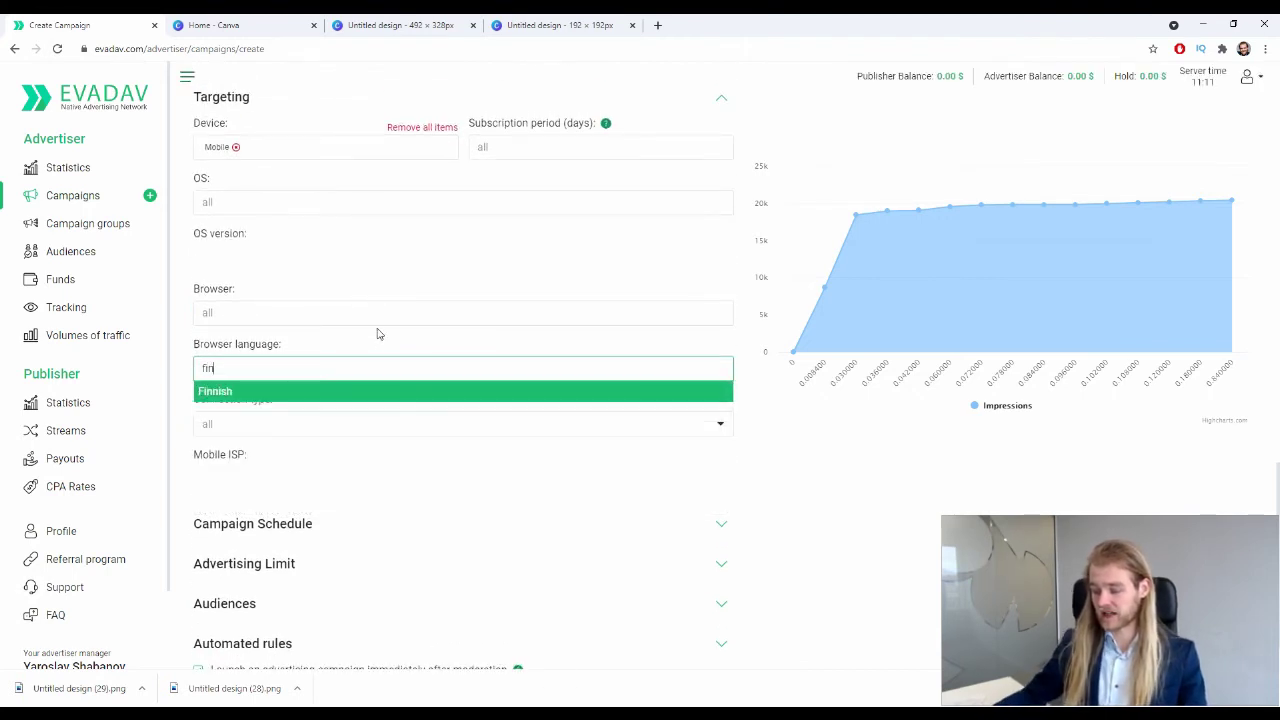
click(263, 391)
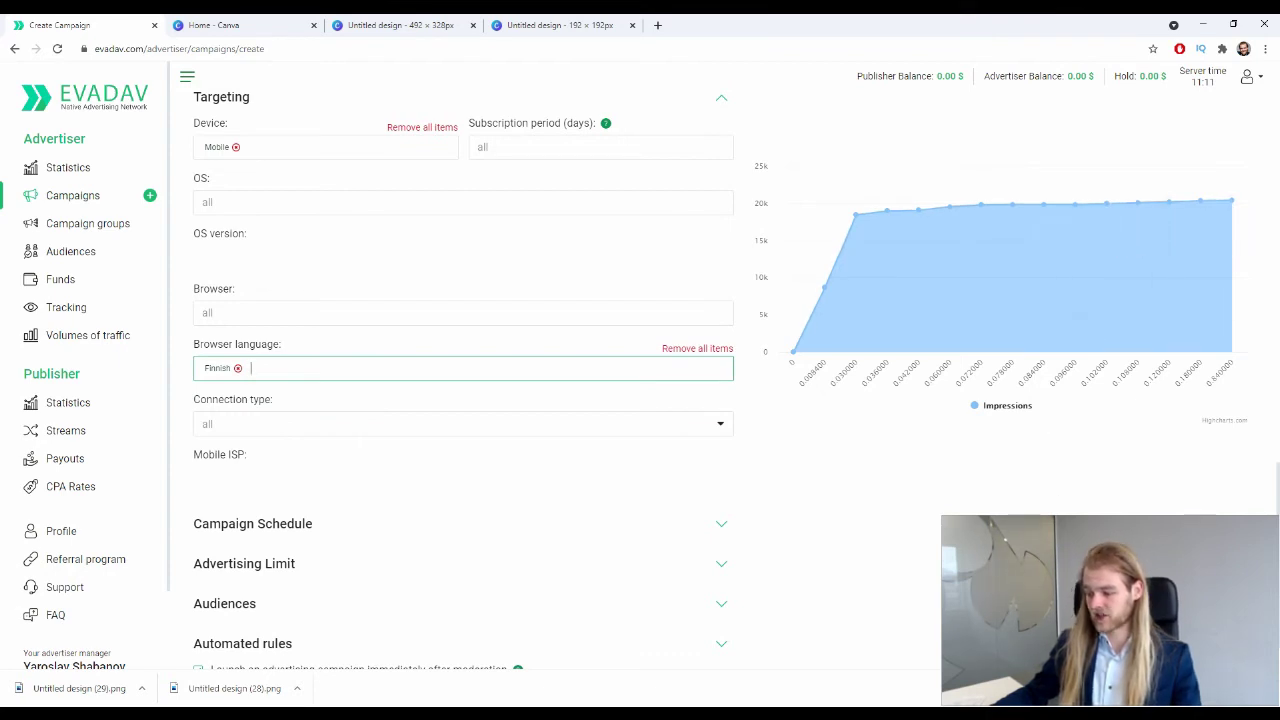
click(943, 511)
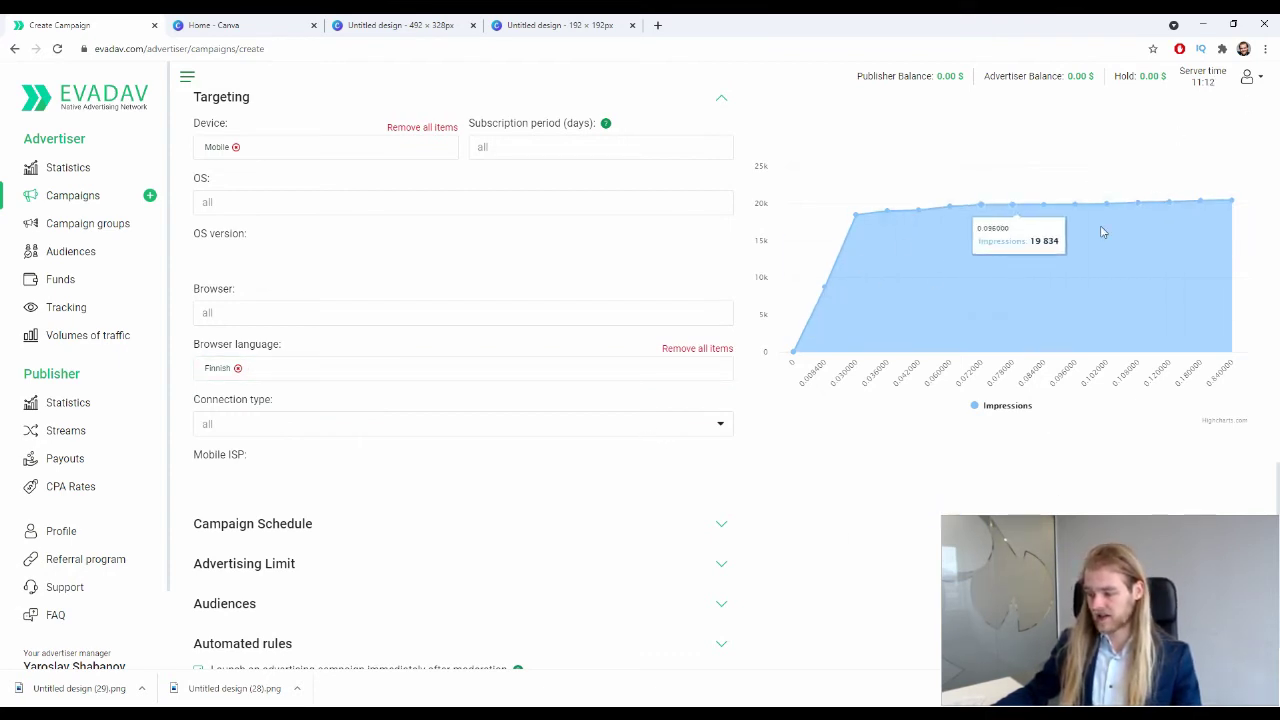
- Try limiting the connection type to Mobile, look through the mobile ISPs, and remove the connection restriction again
click(427, 424)
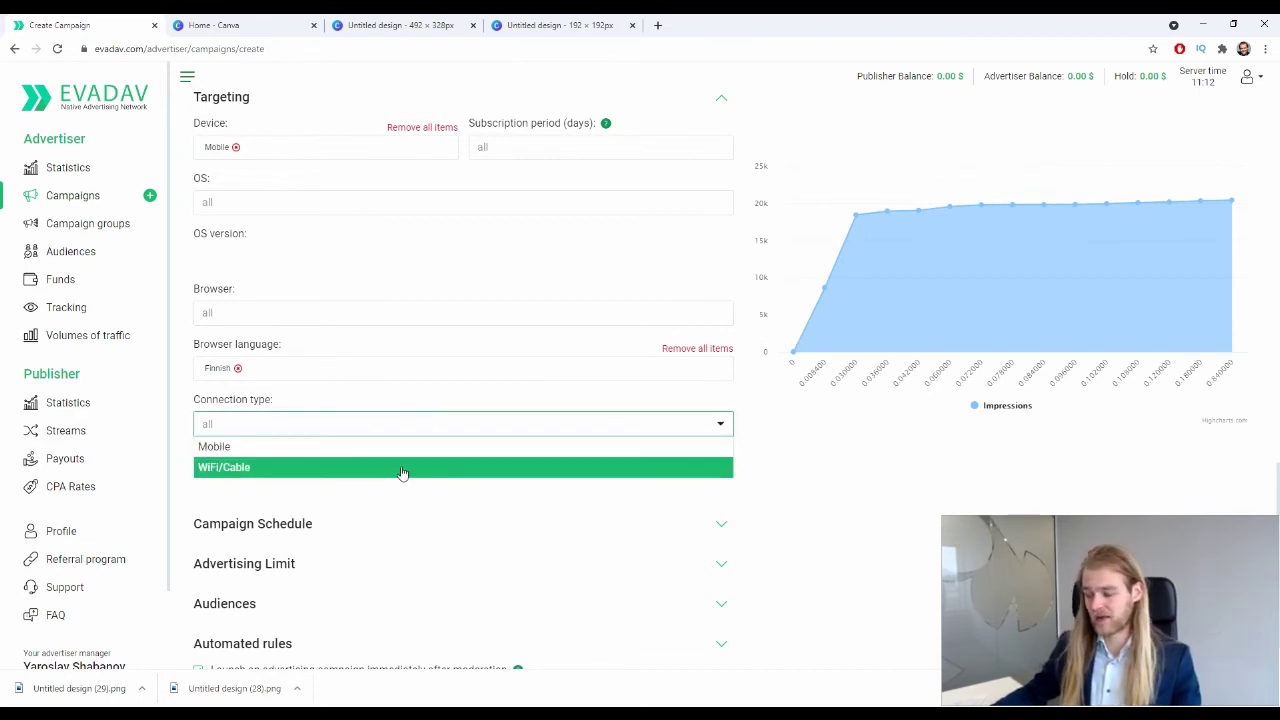
click(805, 470)
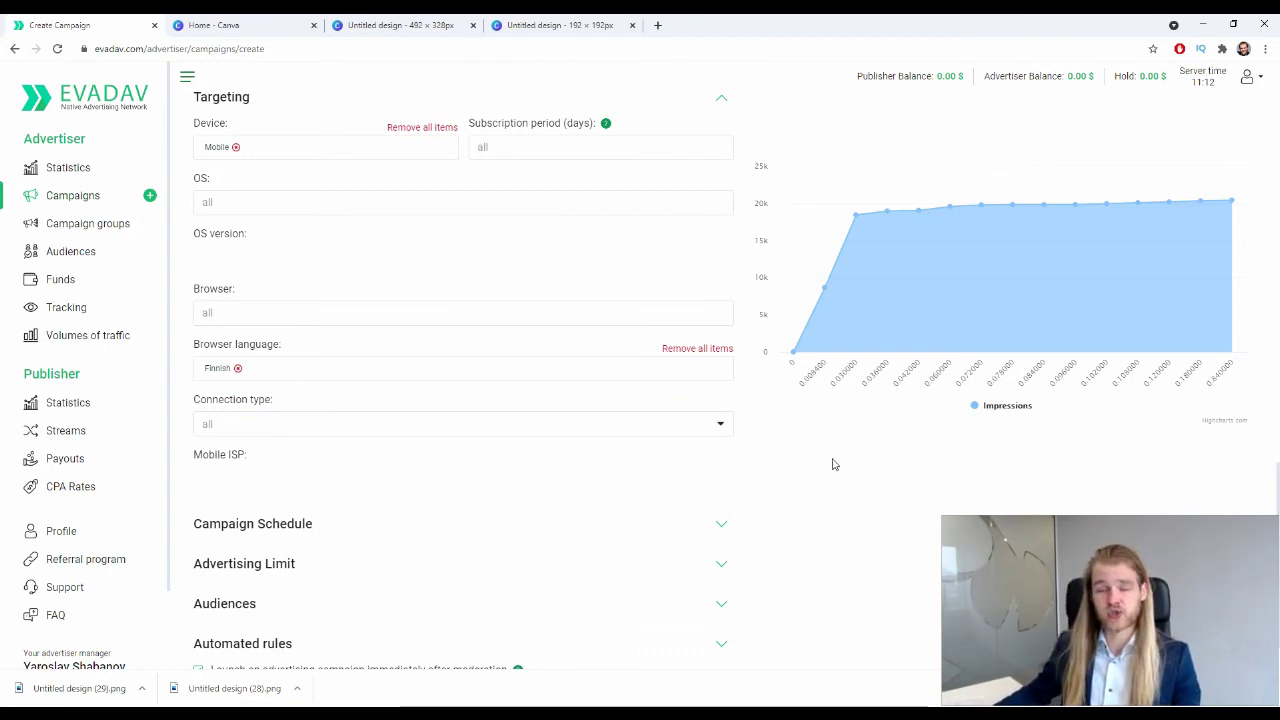
click(572, 420)
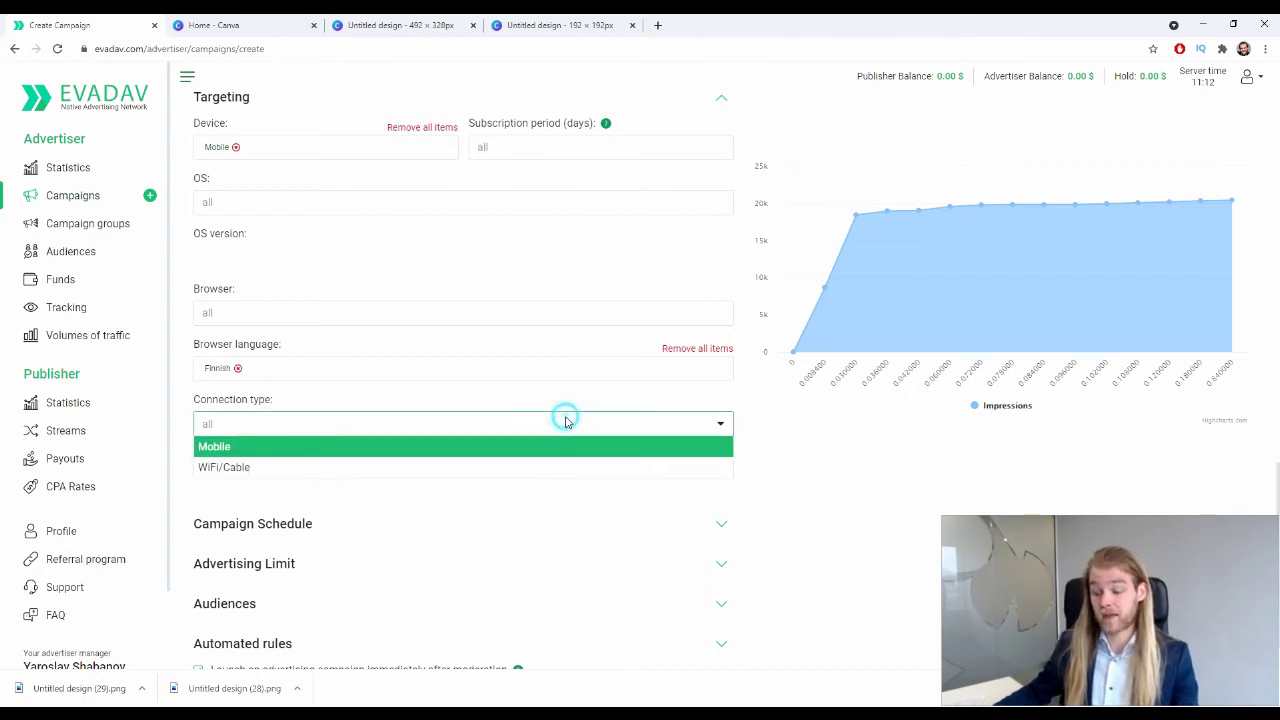
click(358, 447)
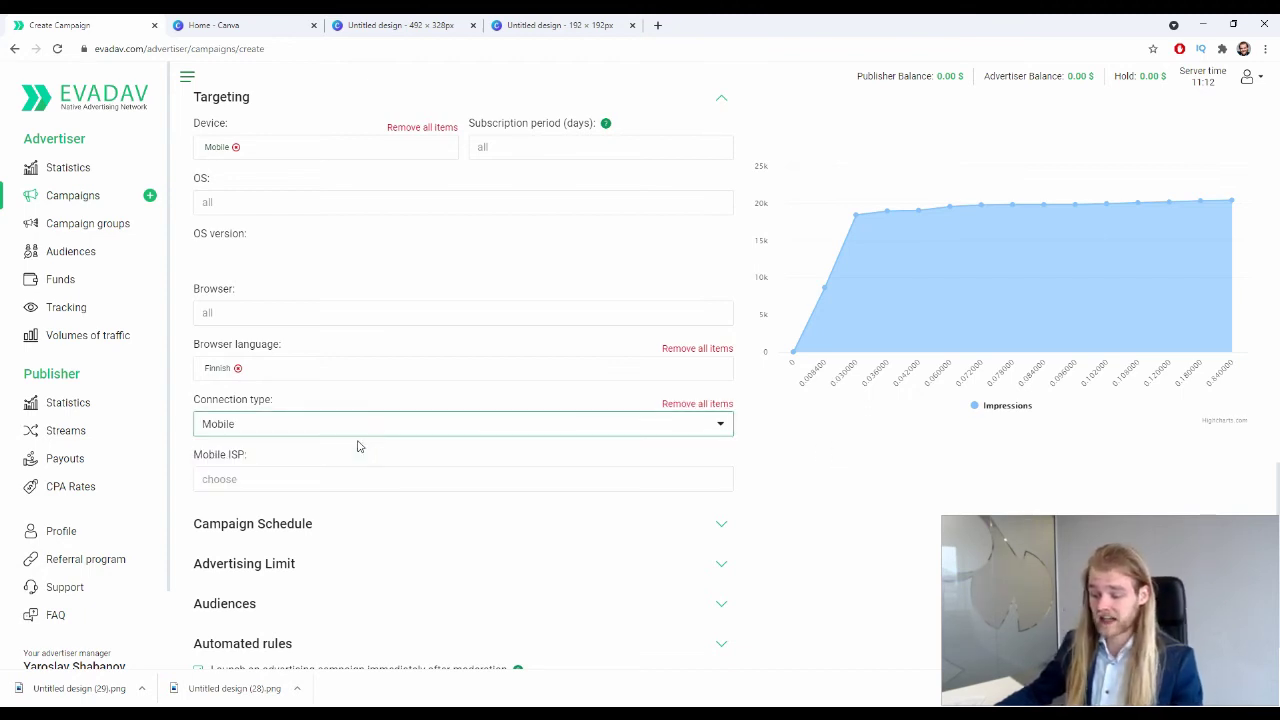
click(348, 482)
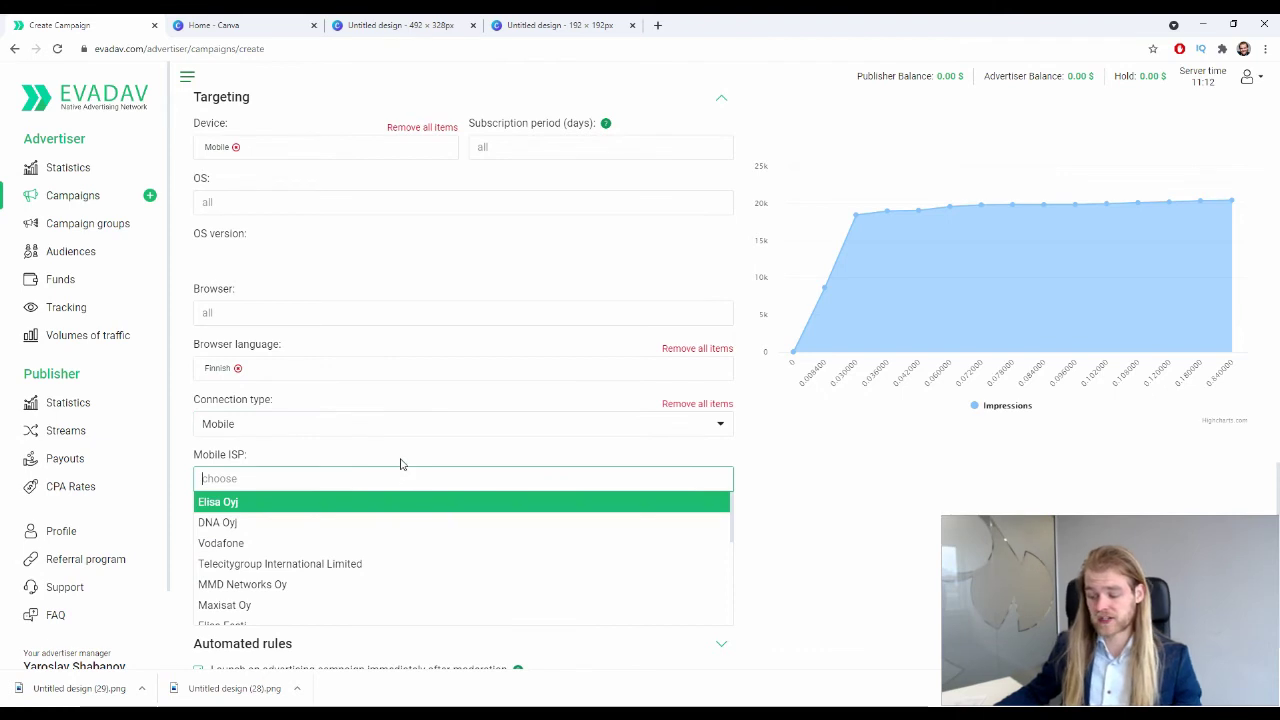
scroll(407, 456, down, 6)
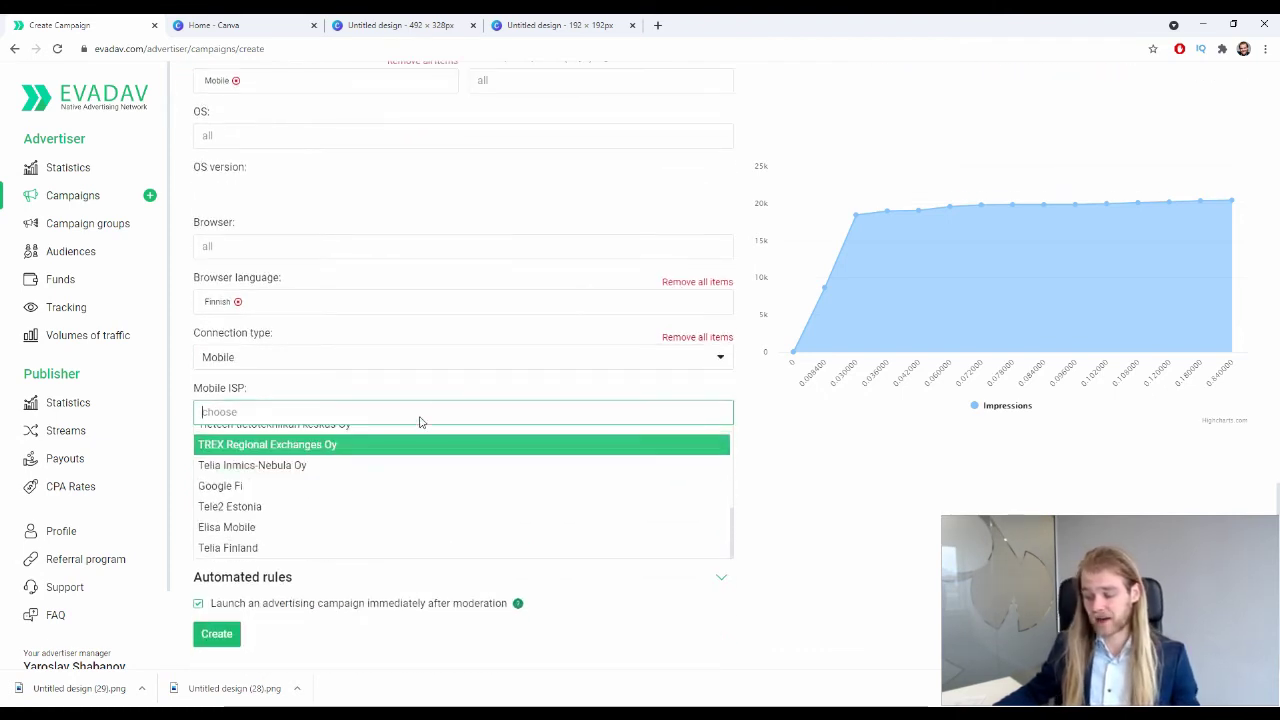
click(706, 348)
click(836, 450)
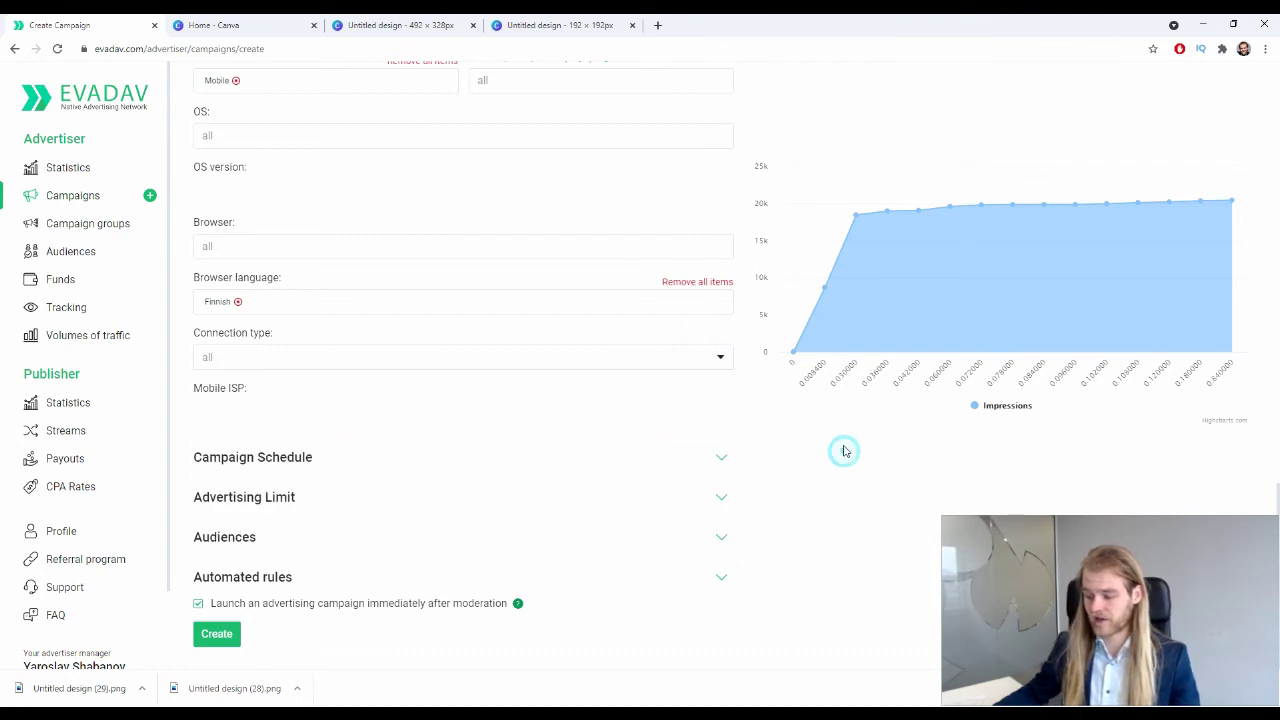
- Look over the campaign schedule, try enabling a display period with start and end dates, and disable it again
click(720, 460)
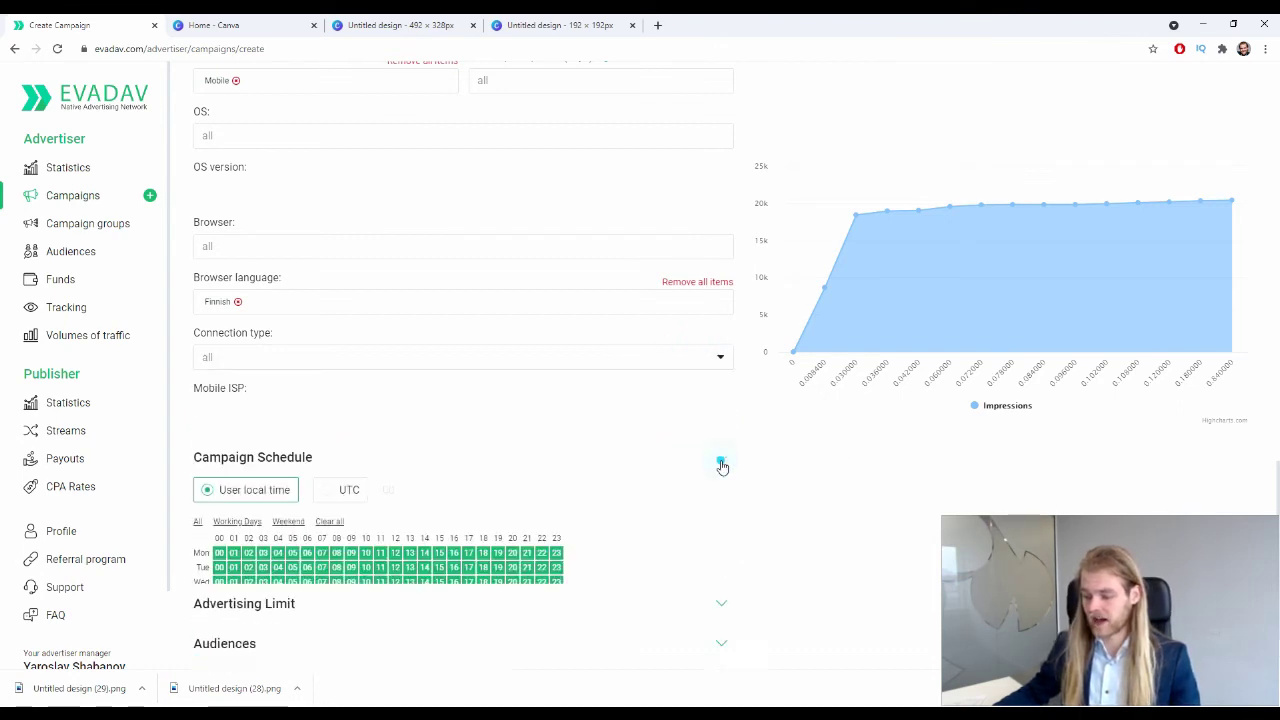
scroll(723, 463, down, 2)
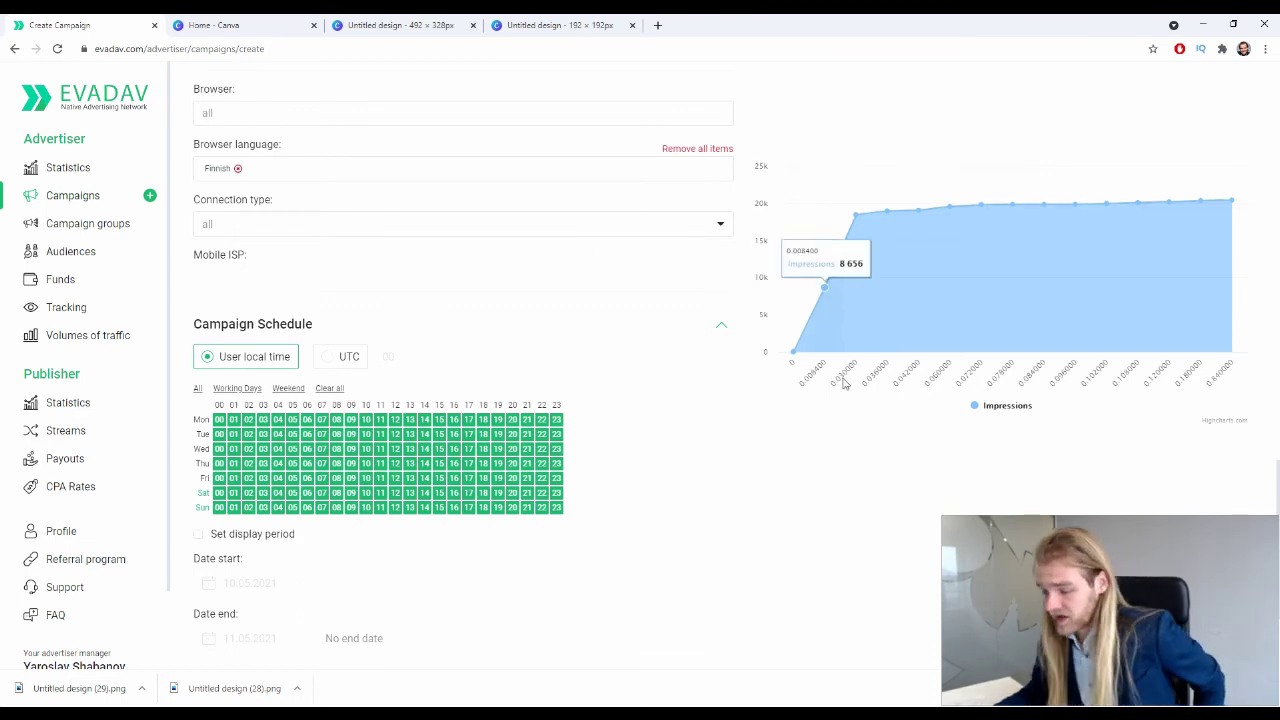
scroll(711, 346, down, 1)
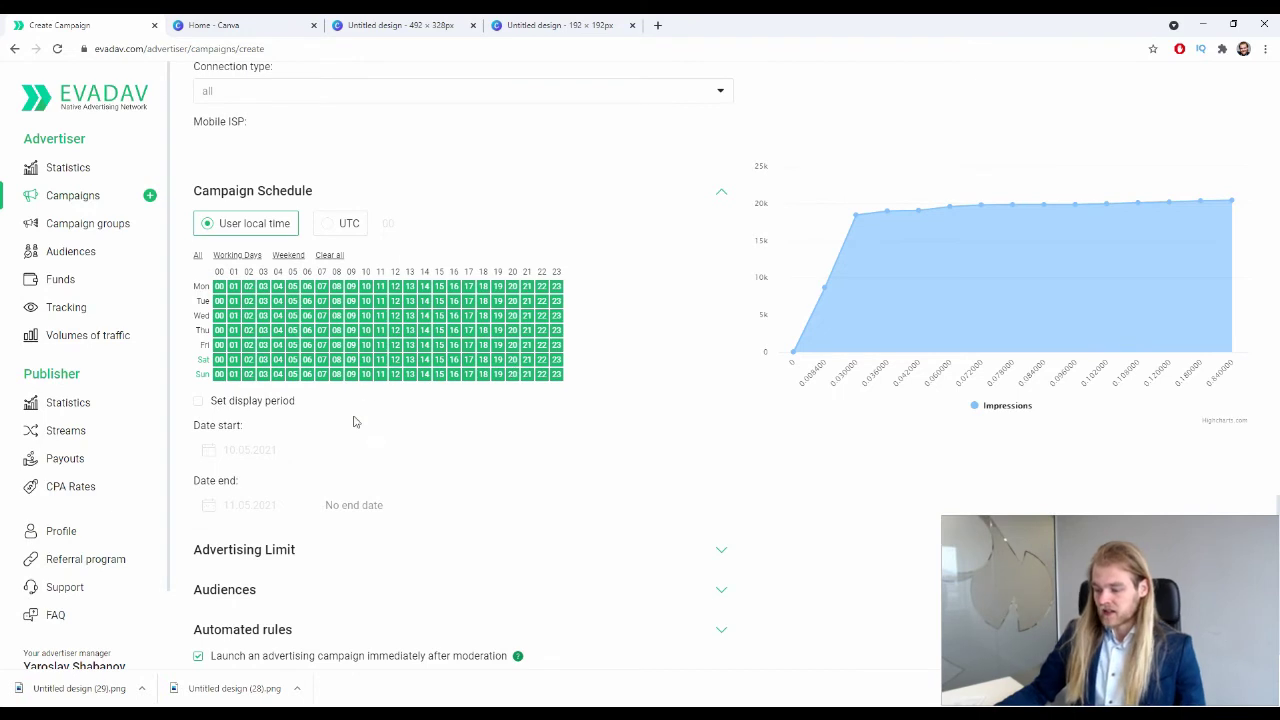
click(250, 444)
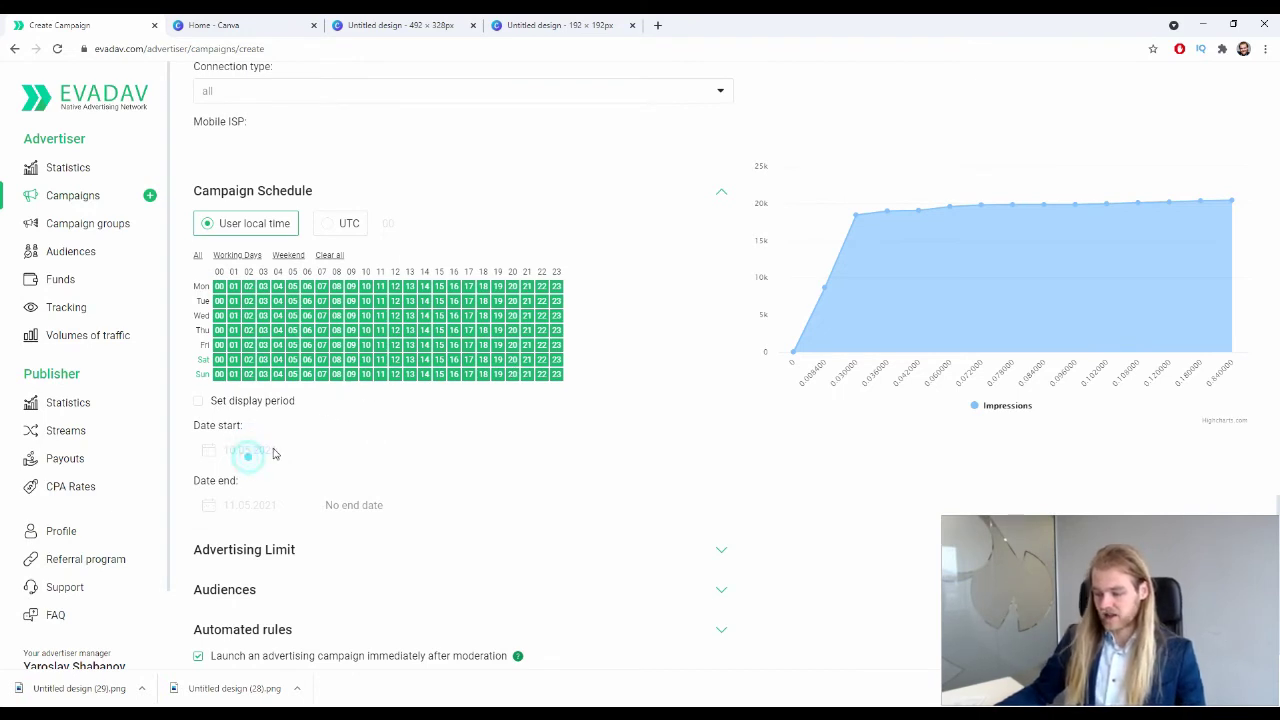
click(241, 402)
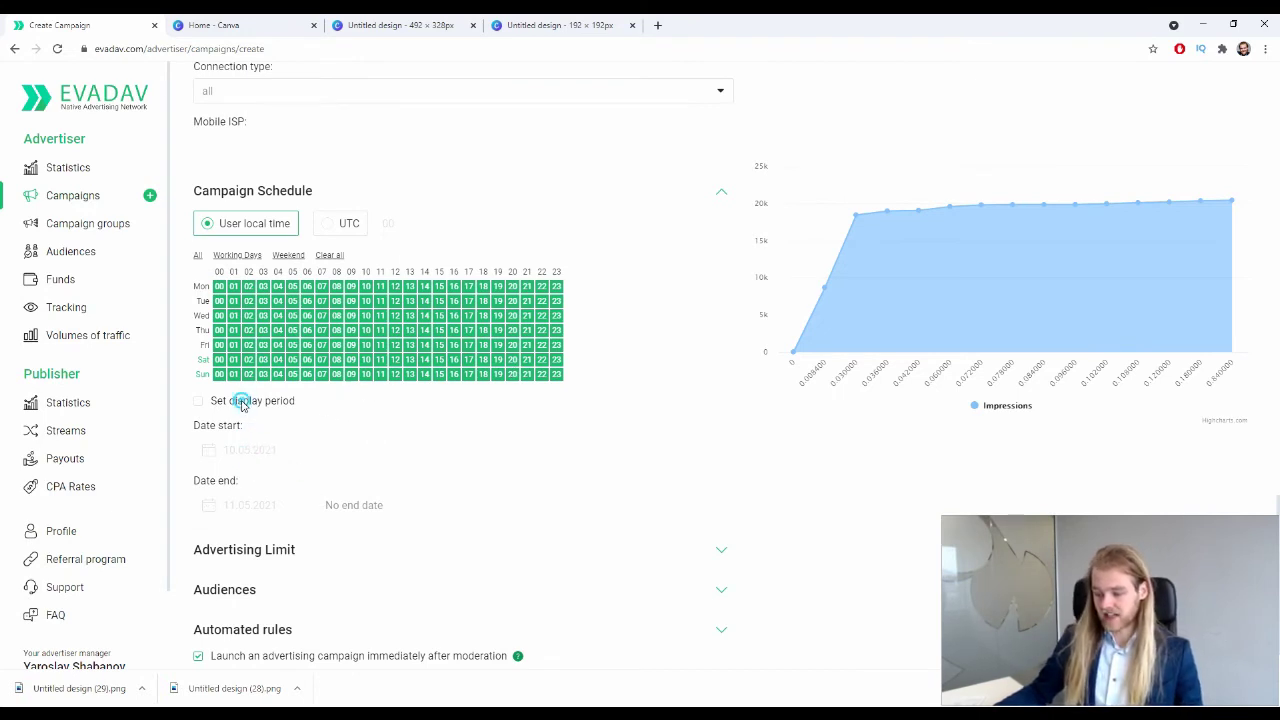
click(338, 505)
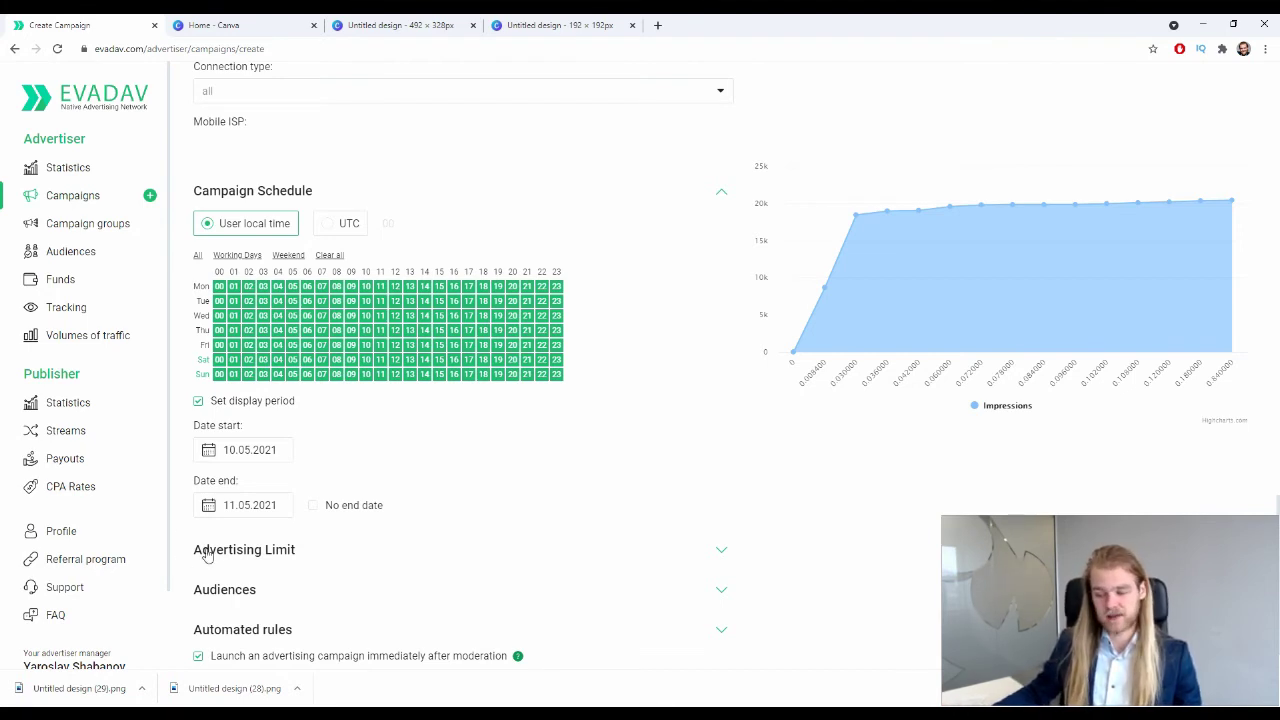
click(259, 402)
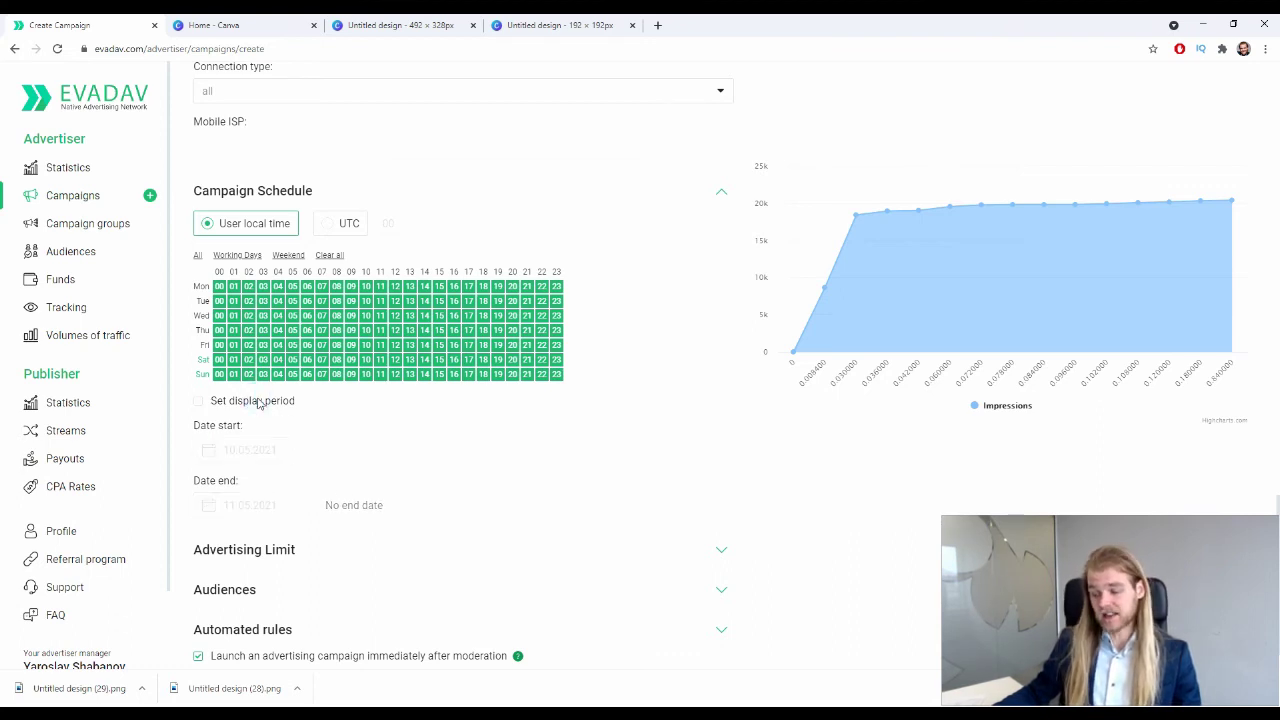
- Try a display period with no end date and switch the display period back off
scroll(432, 457, down, 1)
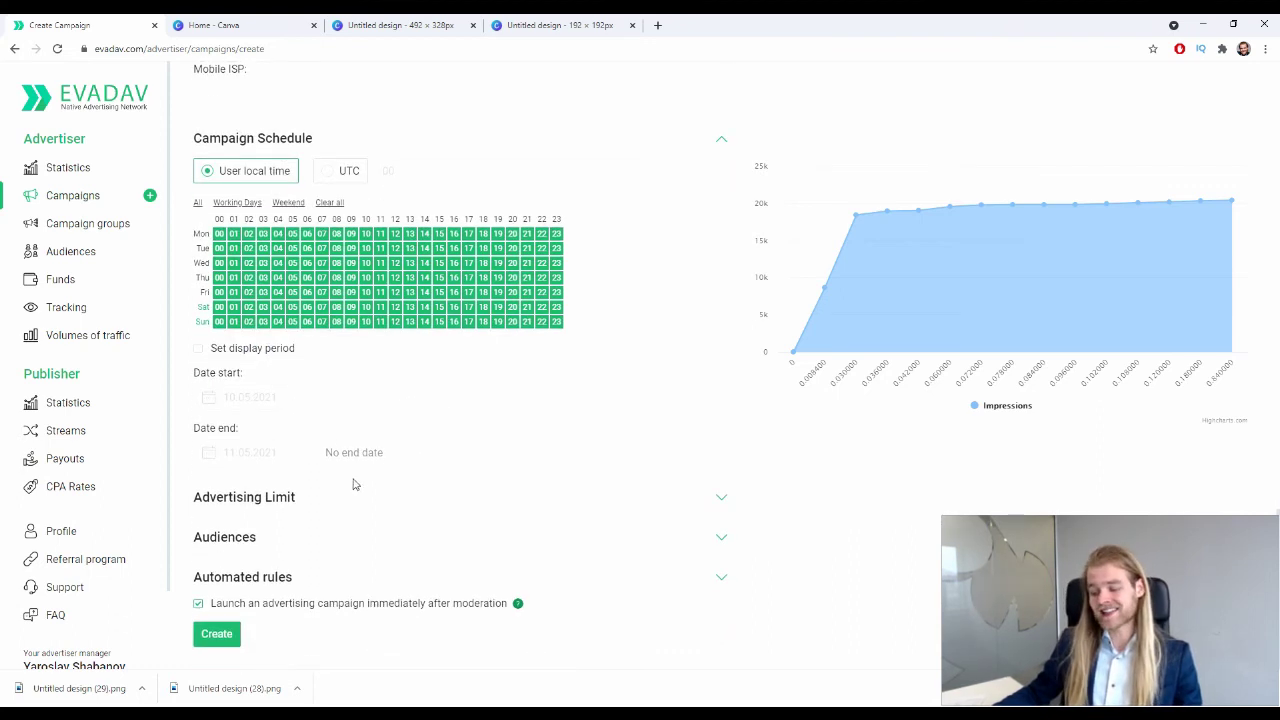
click(248, 348)
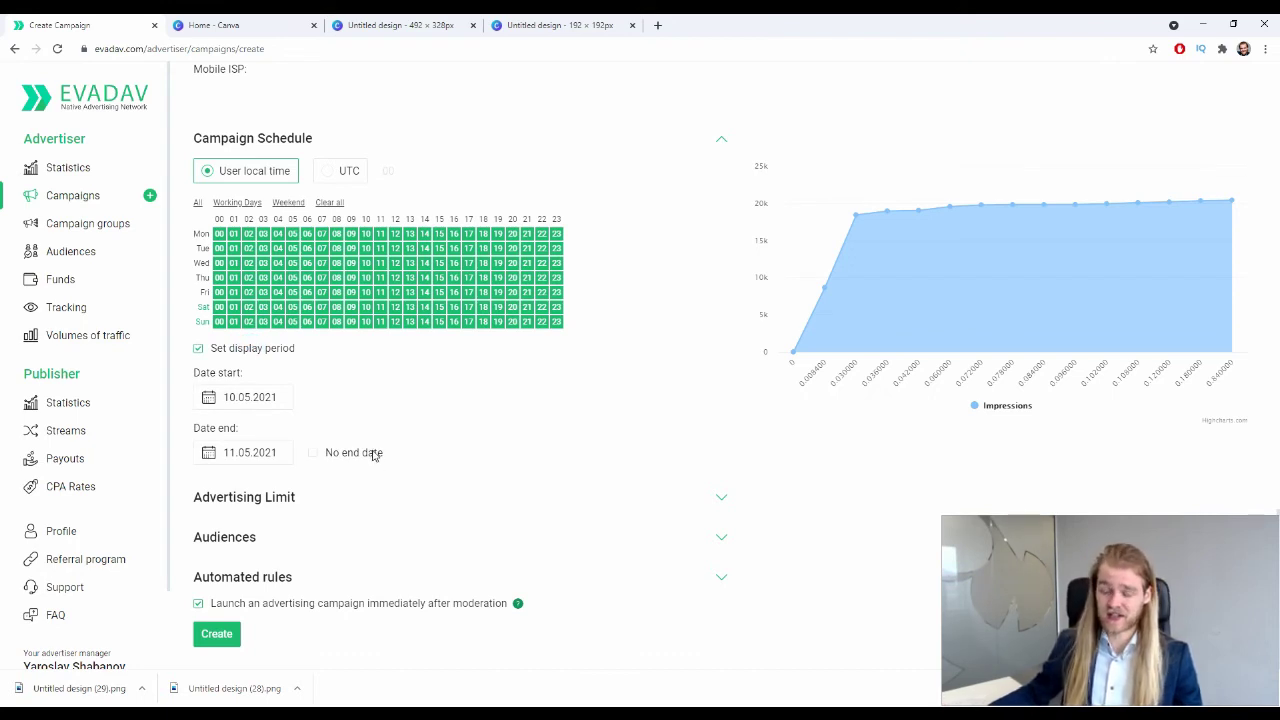
click(373, 455)
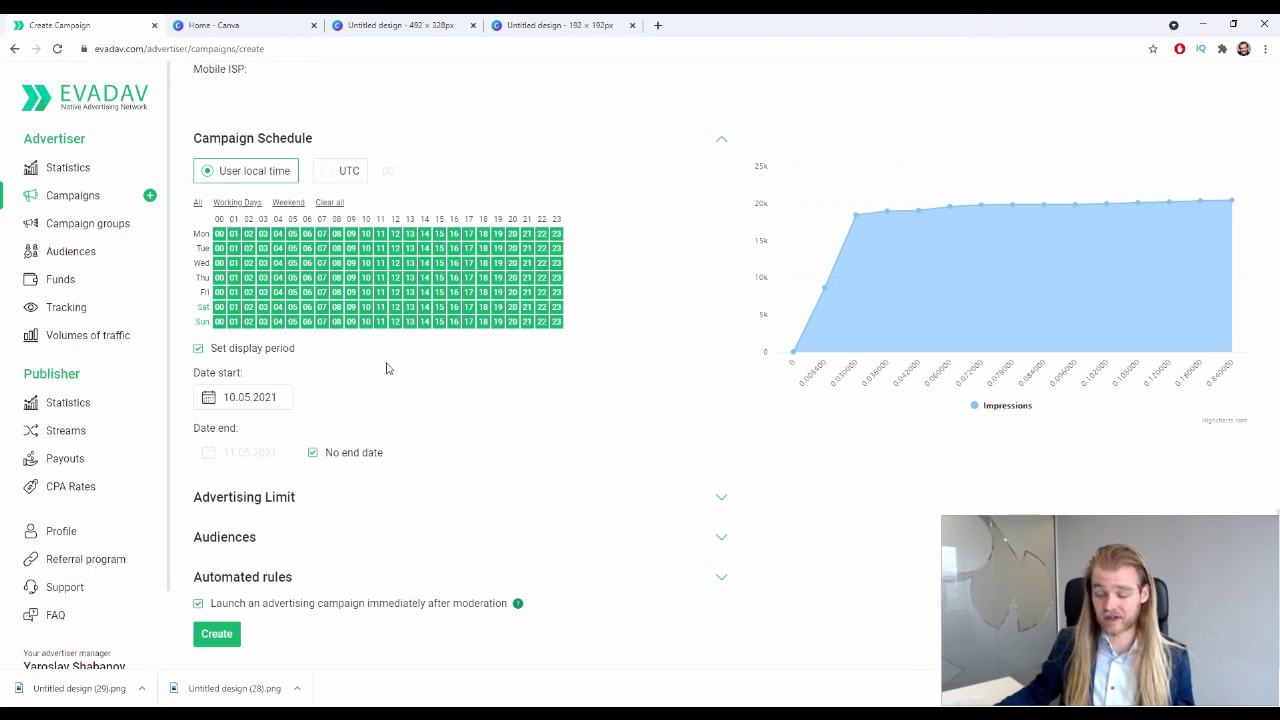
click(286, 347)
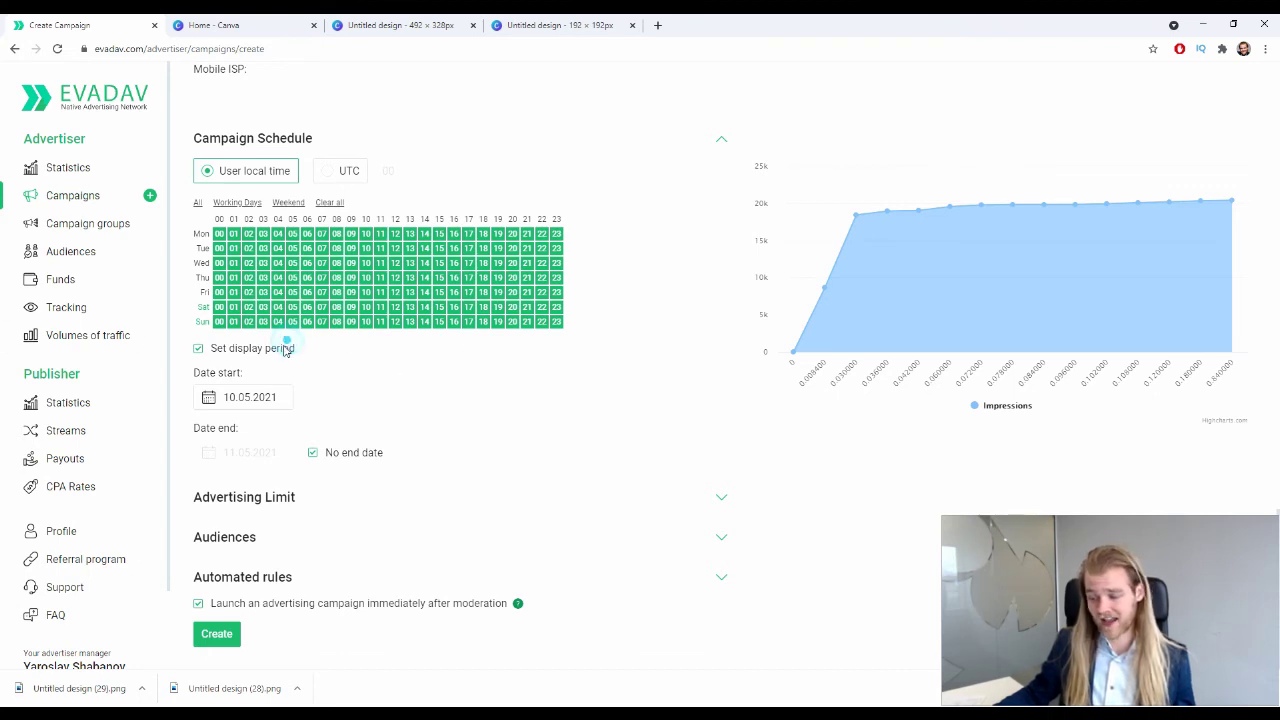
click(268, 350)
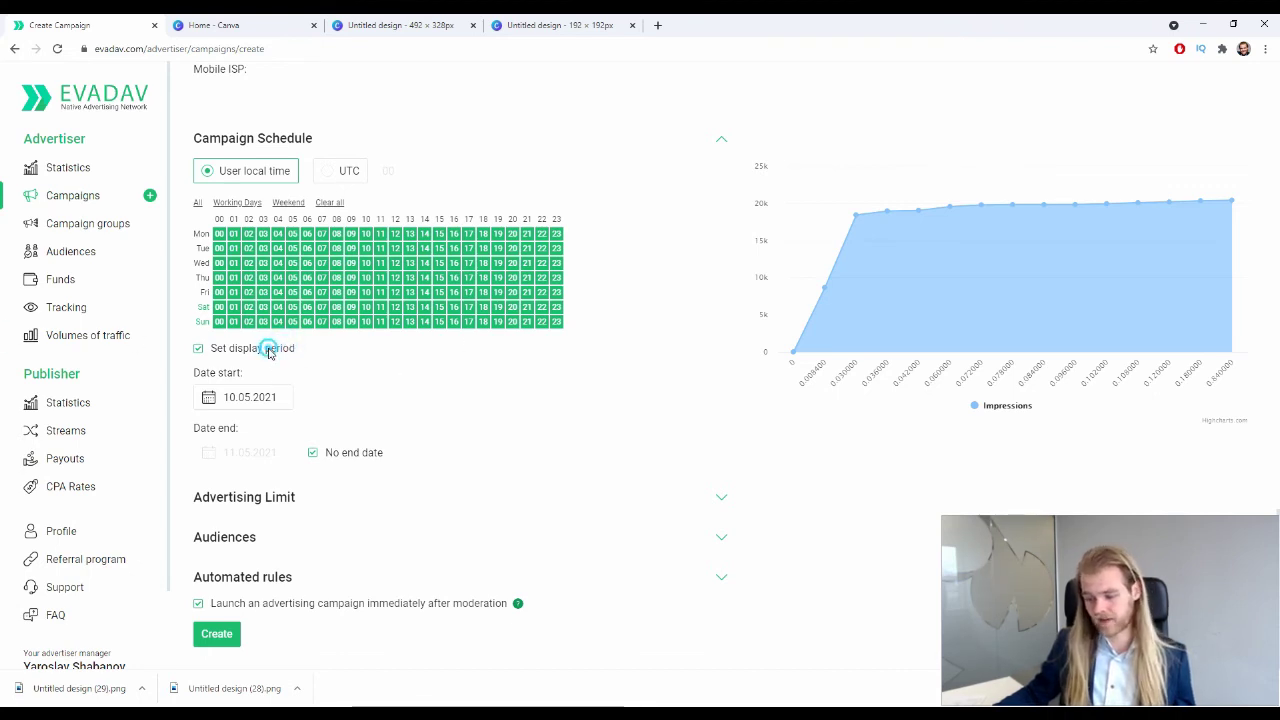
click(199, 348)
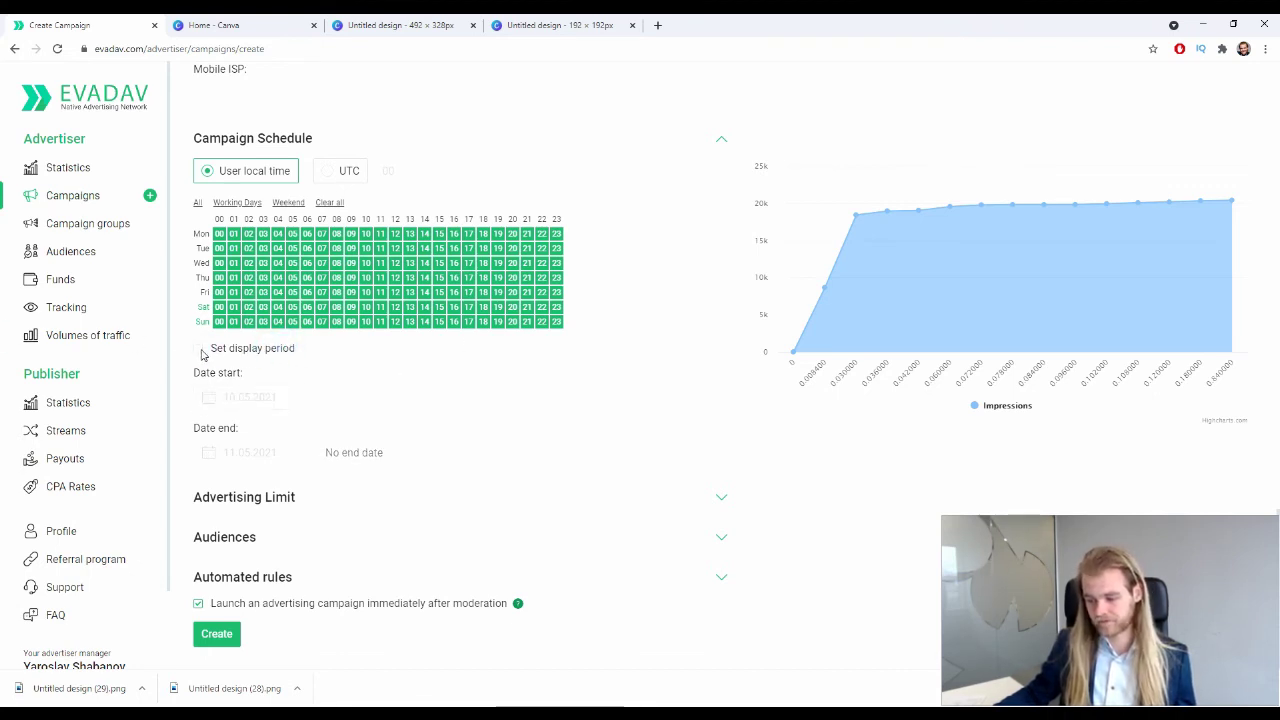
- Set the campaign's daily budget to $100 in the advertising limits, leaving the total budget limit empty
click(713, 499)
scroll(724, 470, down, 1)
scroll(711, 430, down, 1)
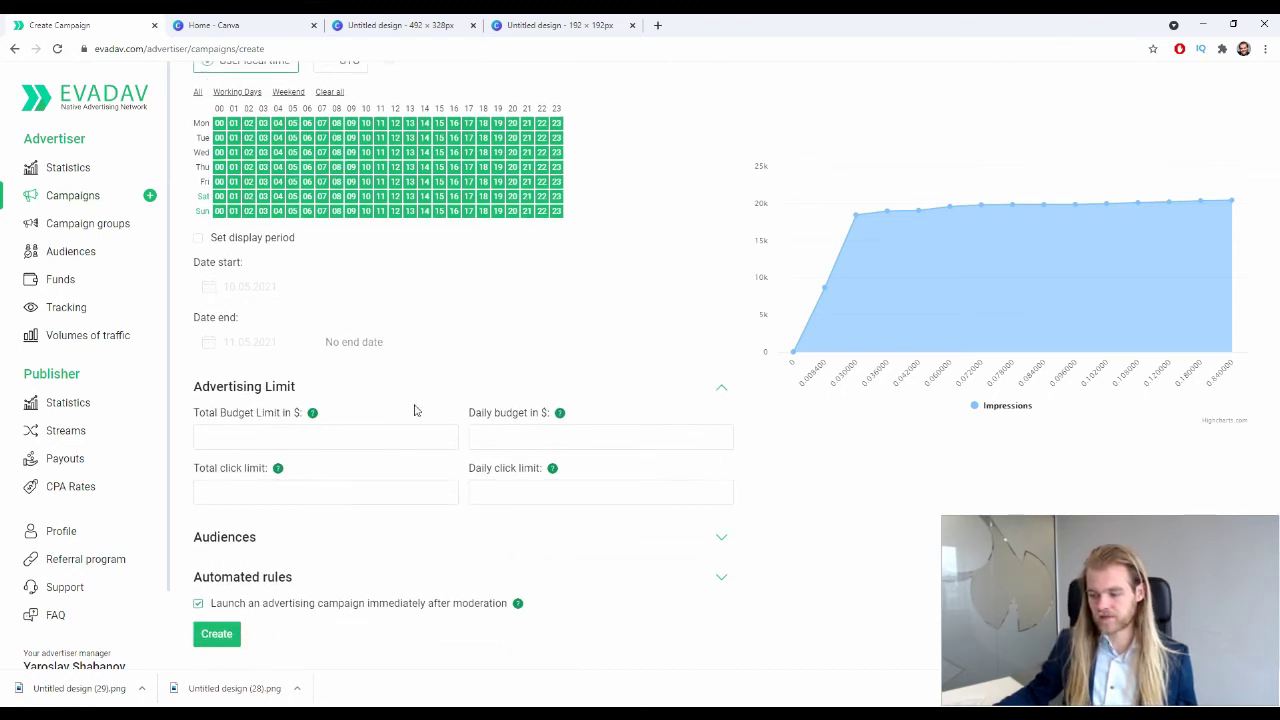
click(257, 440)
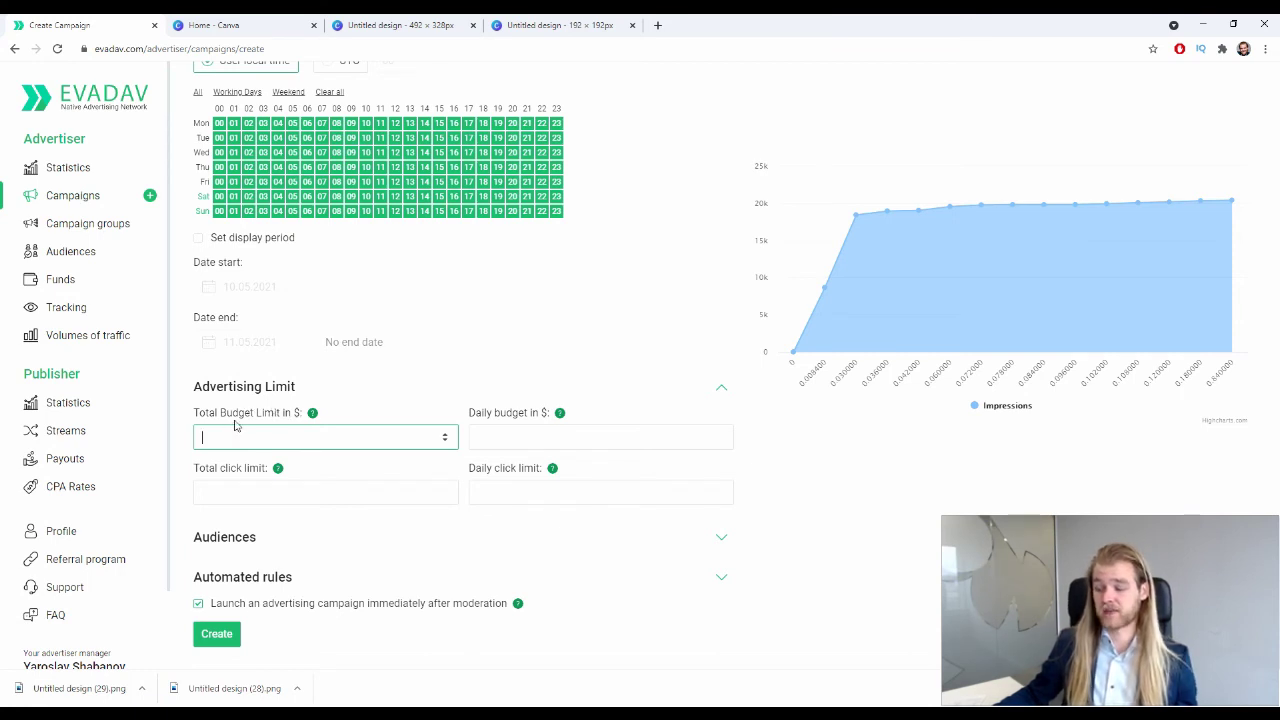
click(545, 431)
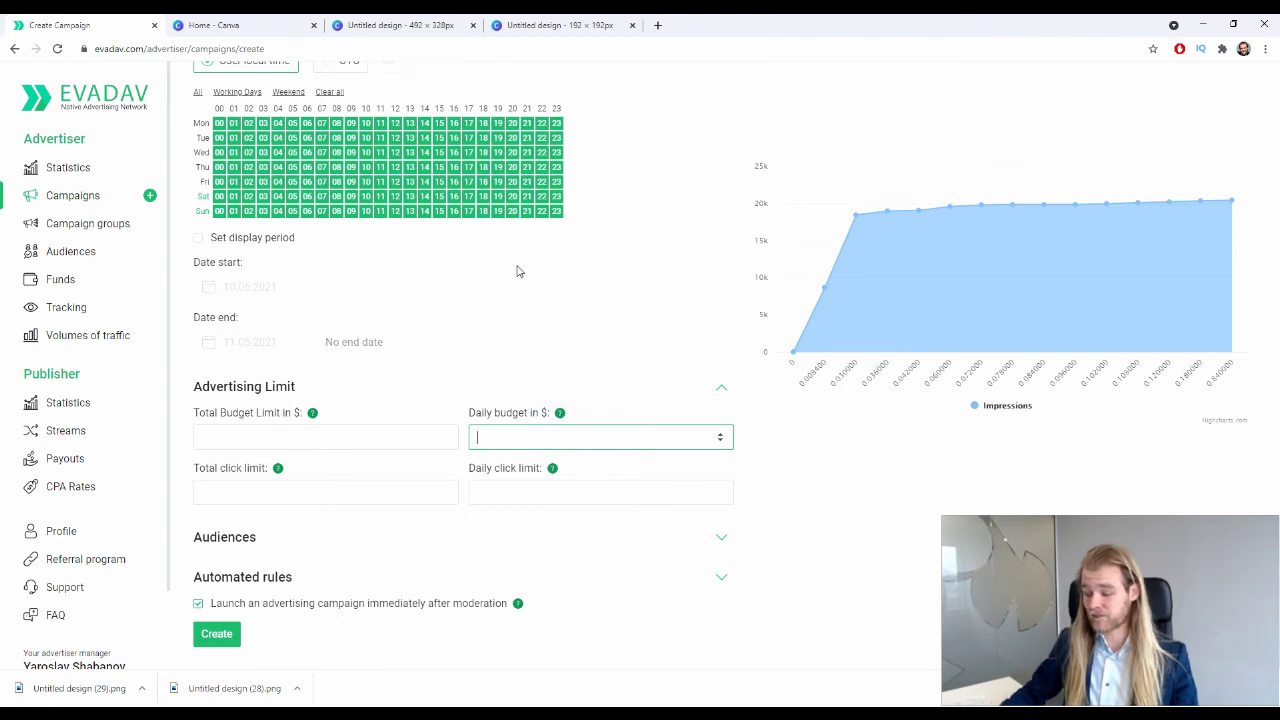
text(1)
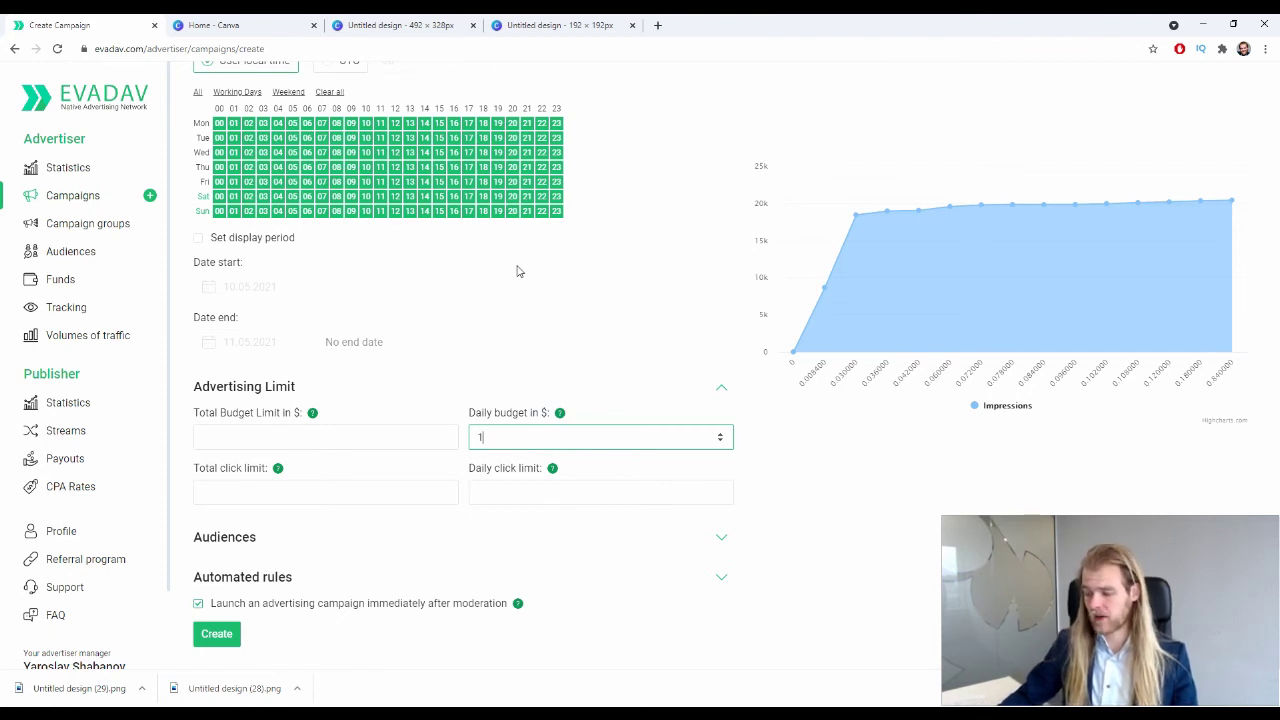
text(00)
click(979, 414)
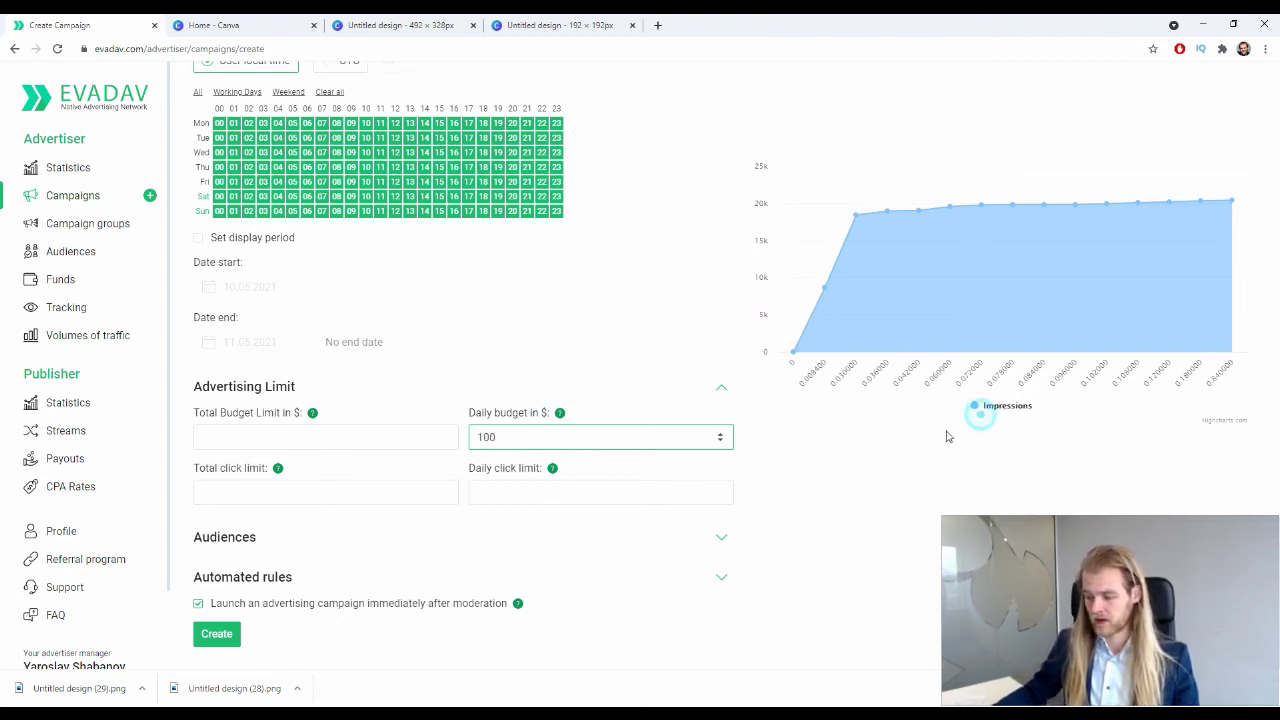
- Check the total and daily click limits and read the help note on the daily click limit
click(255, 488)
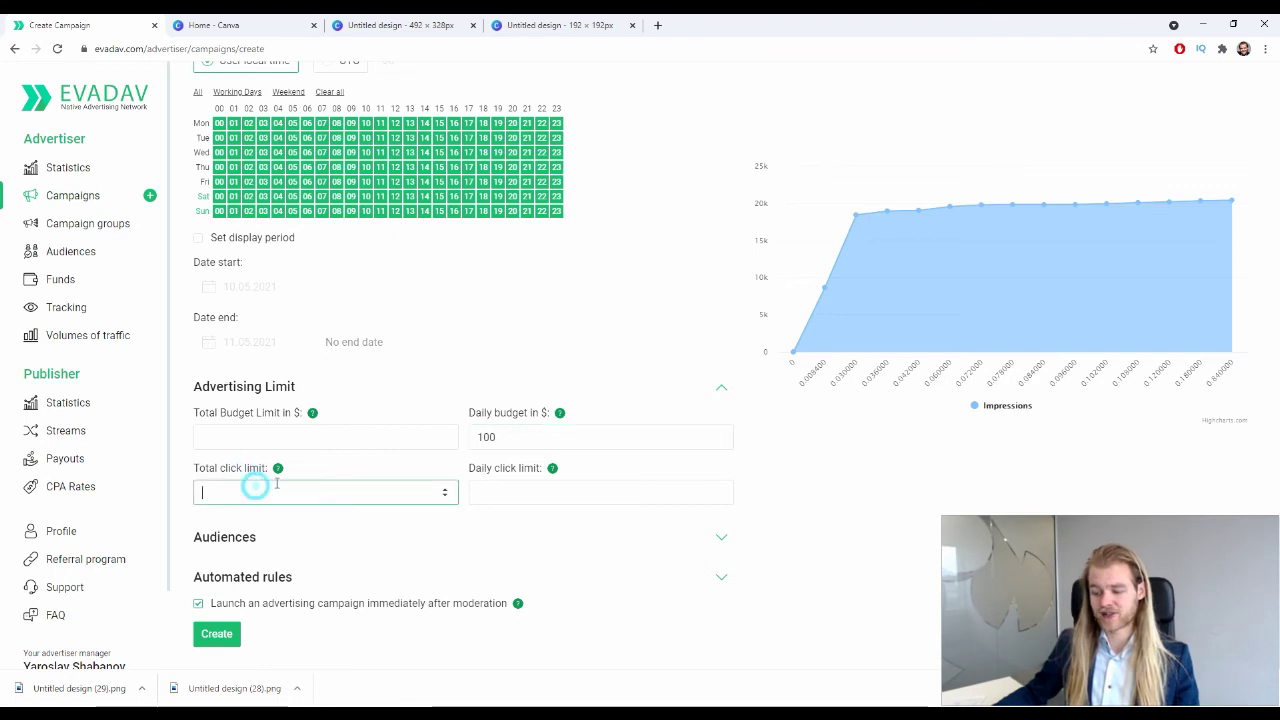
click(528, 491)
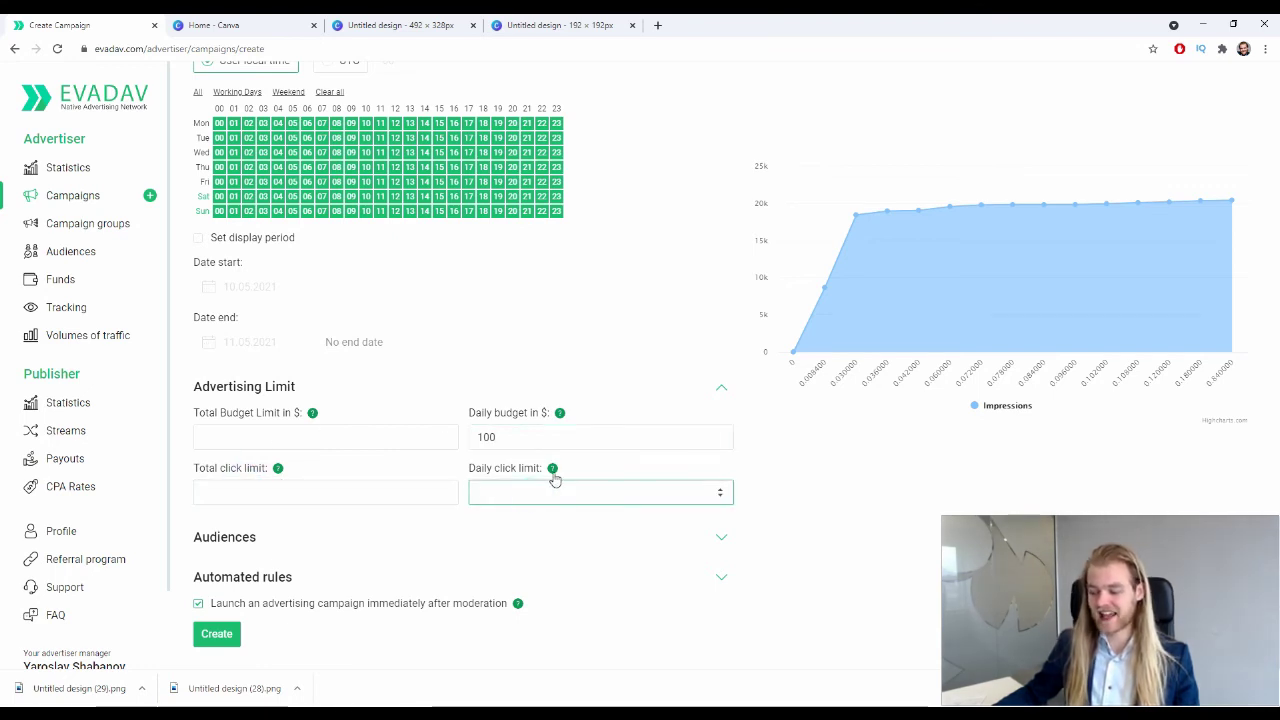
click(554, 470)
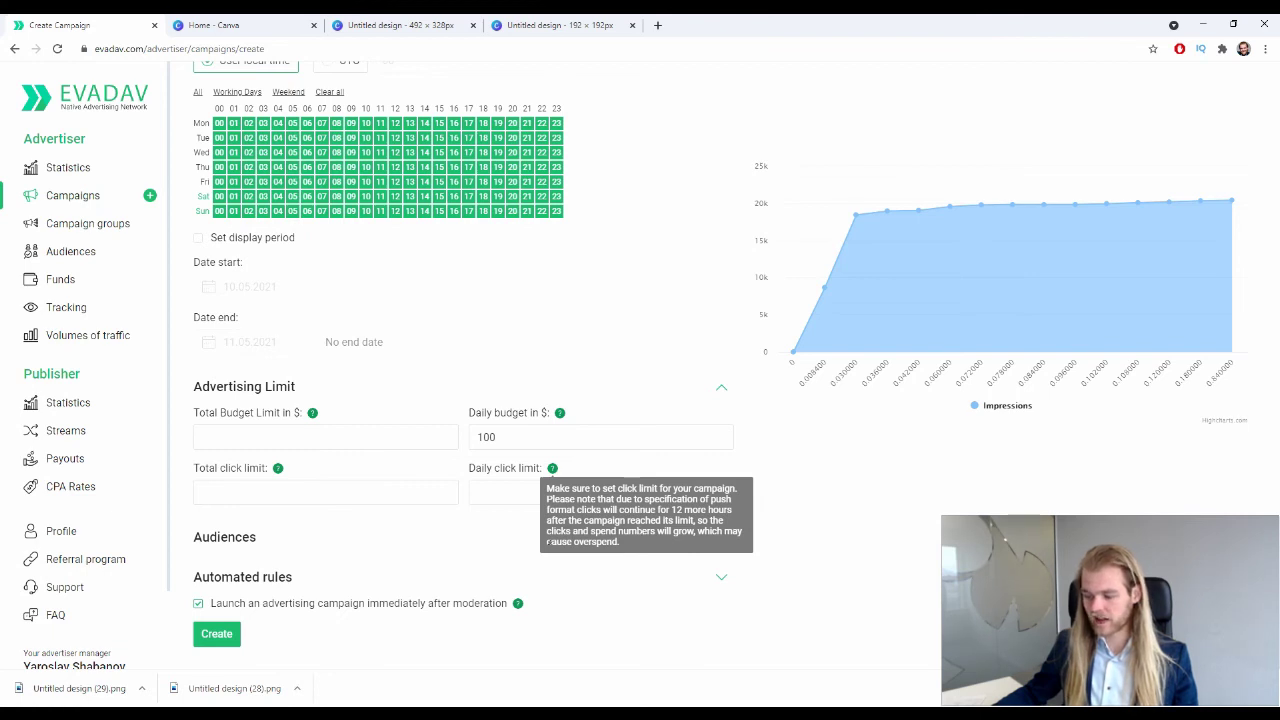
- Review the audience settings, including the blacklist and whitelist types and the audience name selection, without choosing any
click(445, 543)
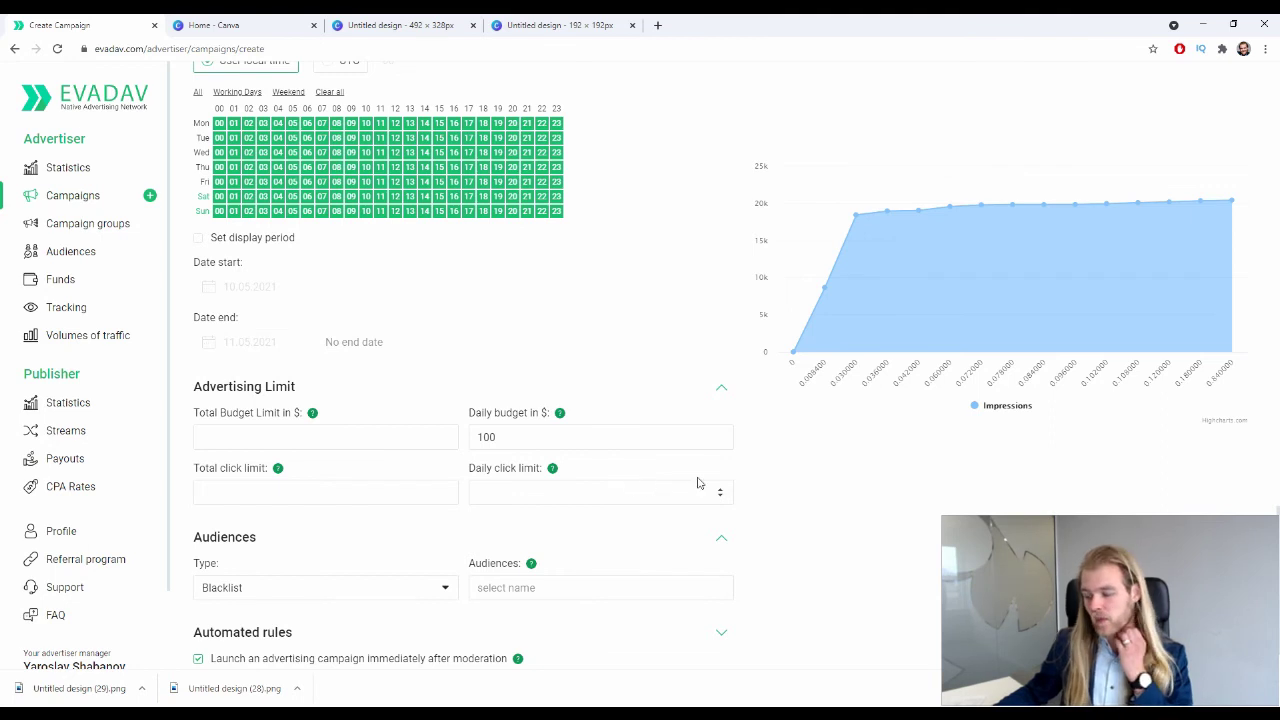
click(721, 387)
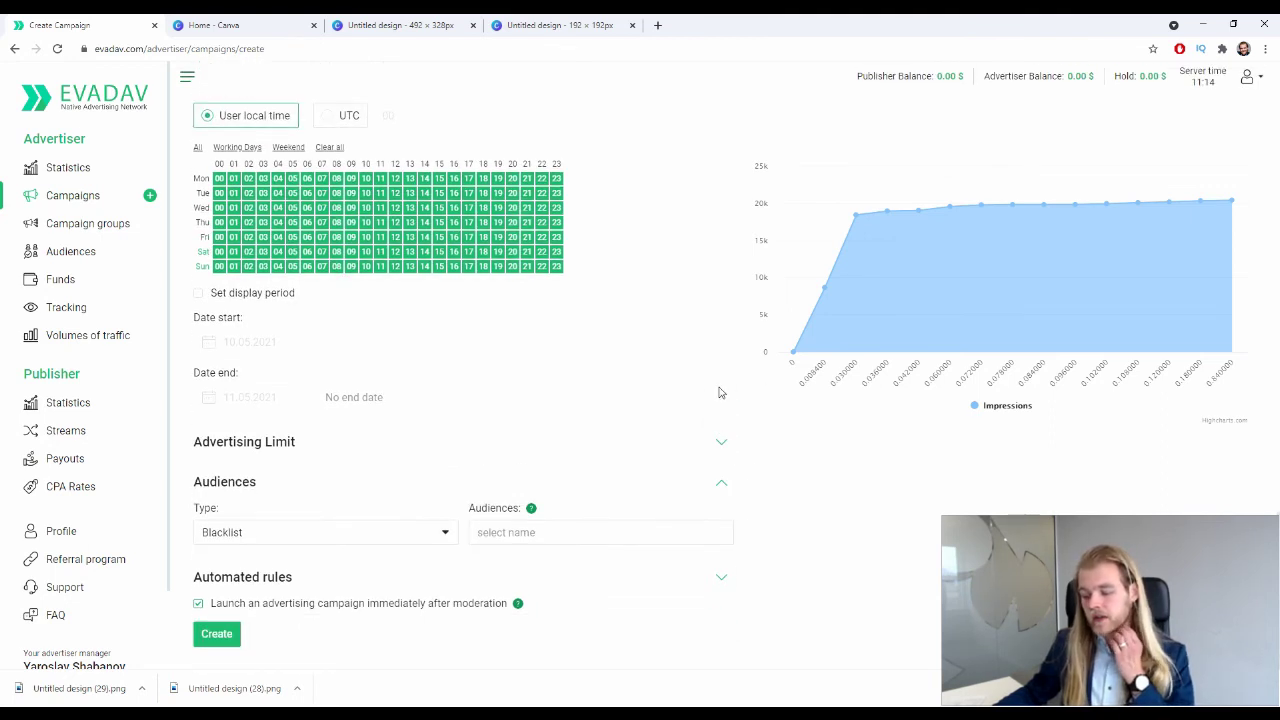
click(397, 533)
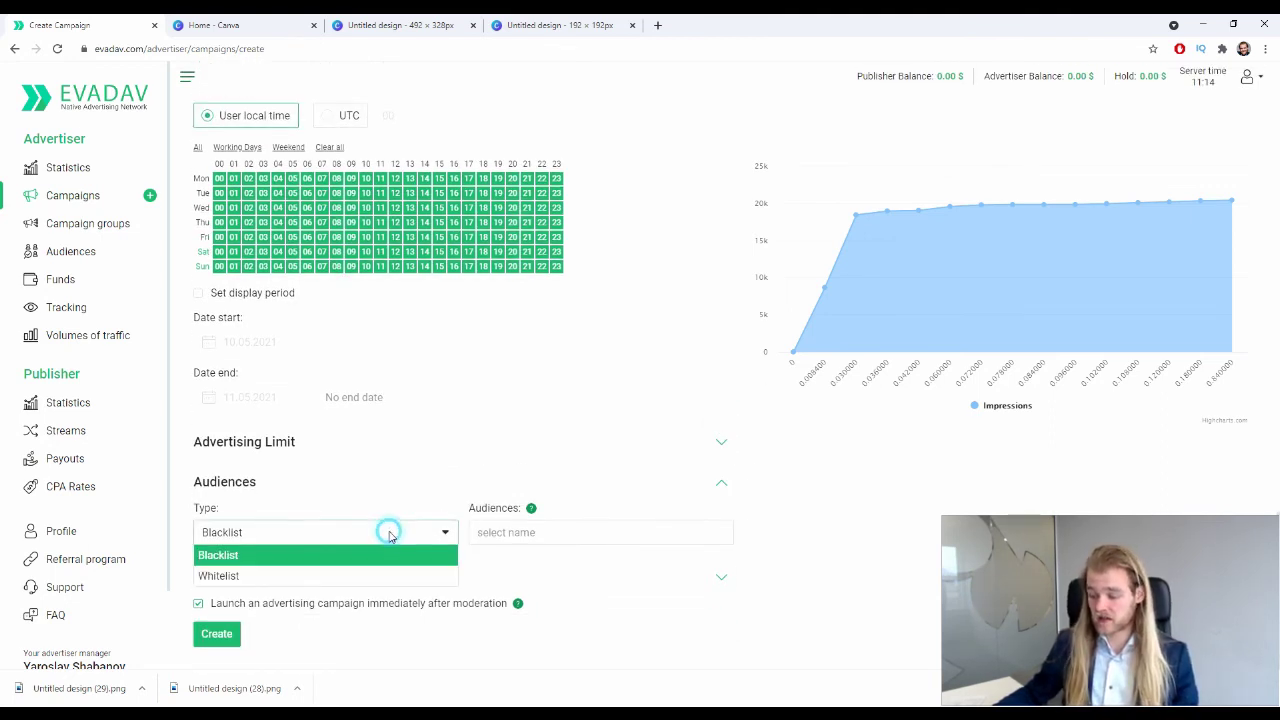
click(601, 530)
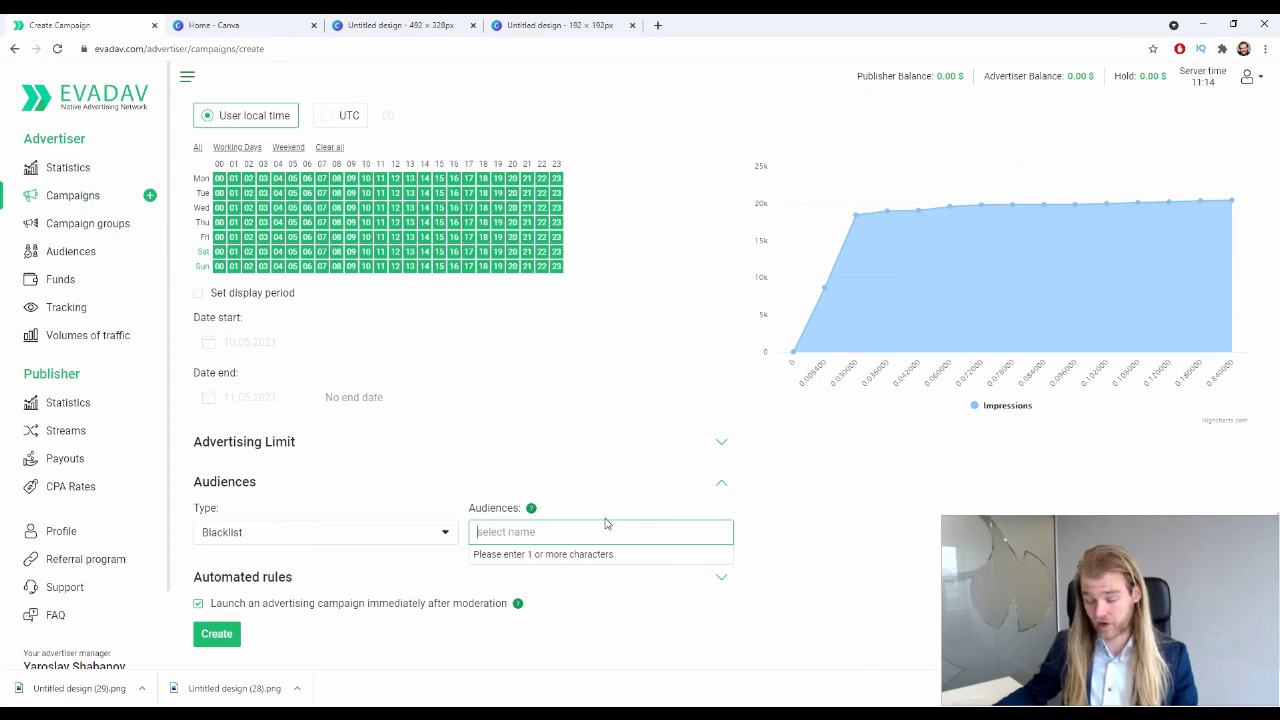
click(584, 527)
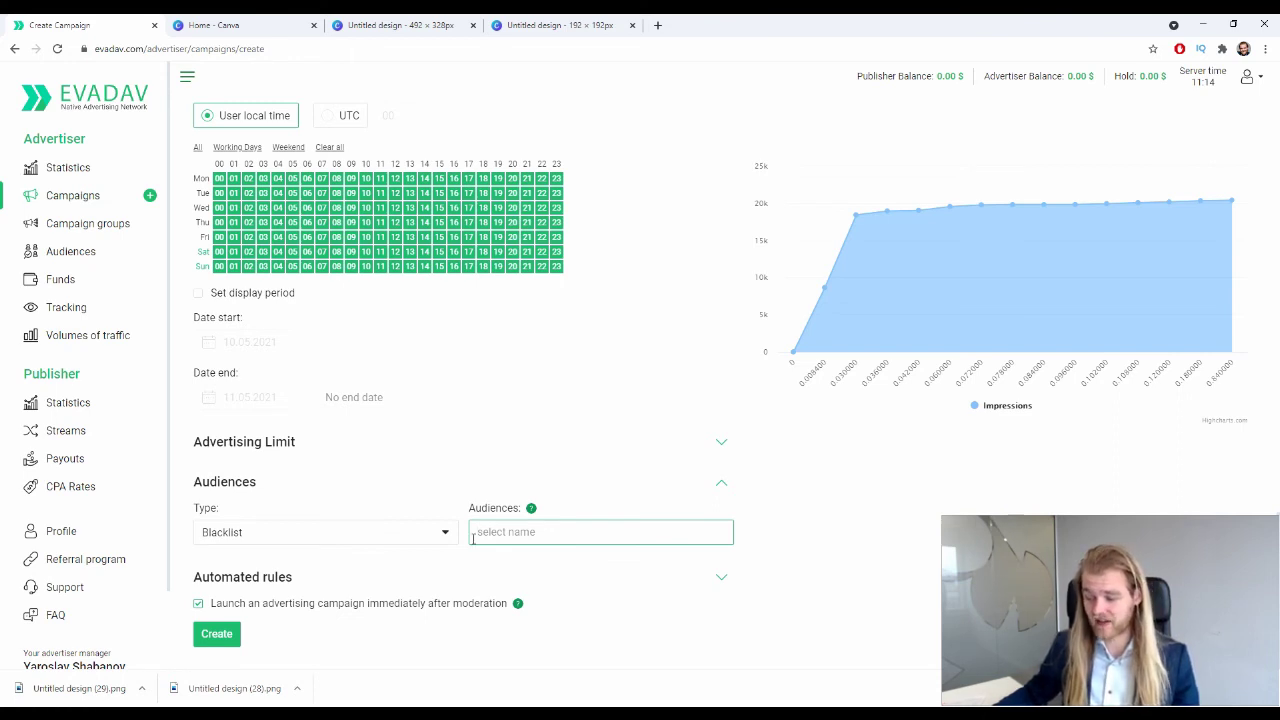
click(350, 538)
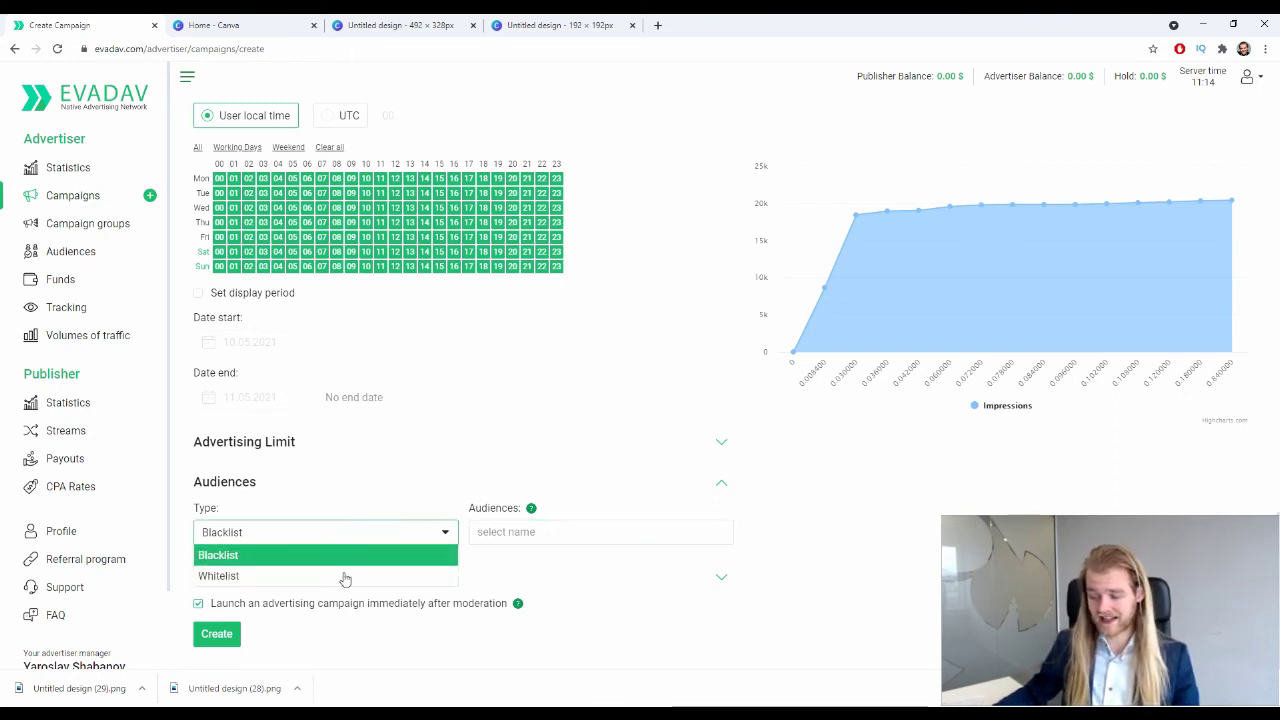
click(389, 482)
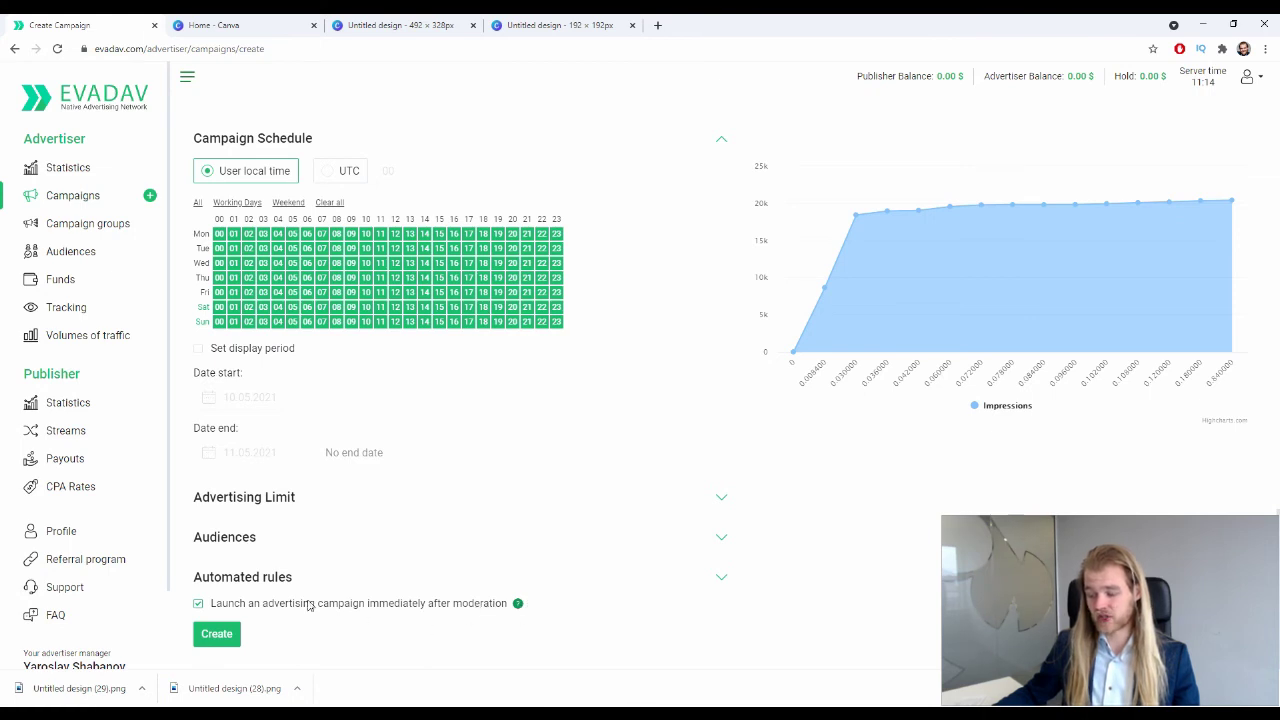
- Turn off launching the campaign immediately after moderation and try to create the campaign
click(238, 605)
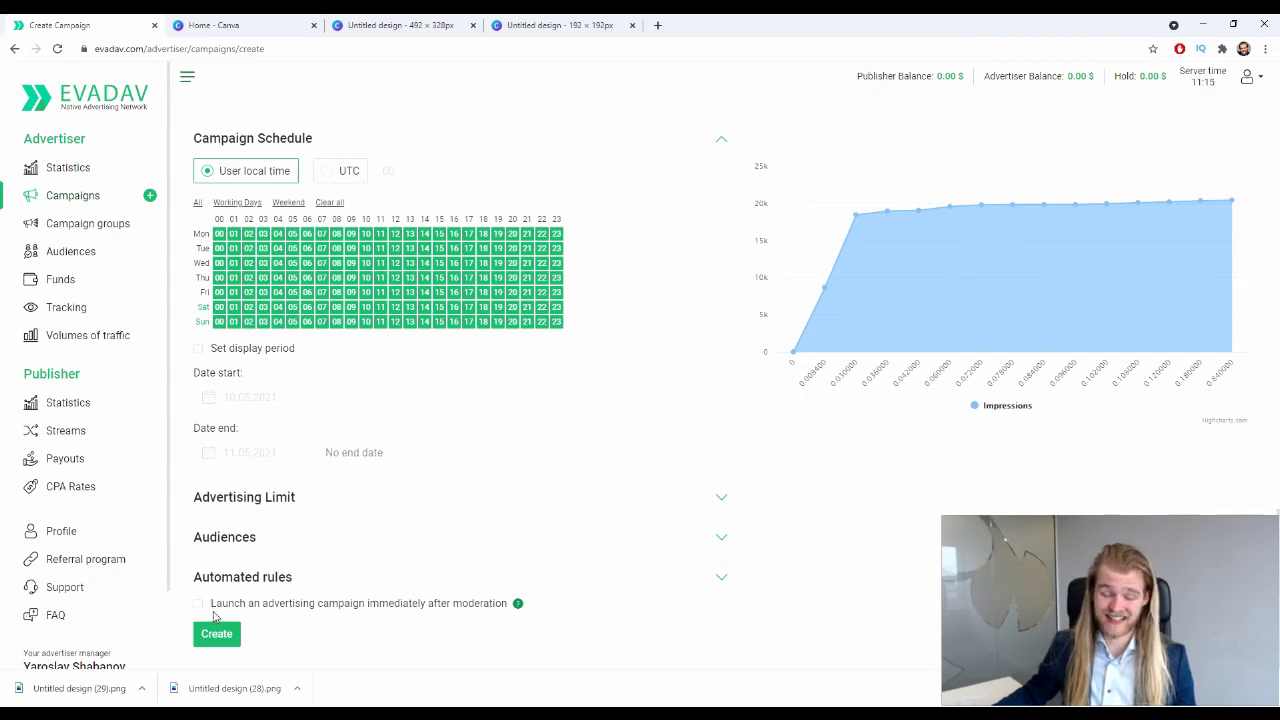
click(227, 640)
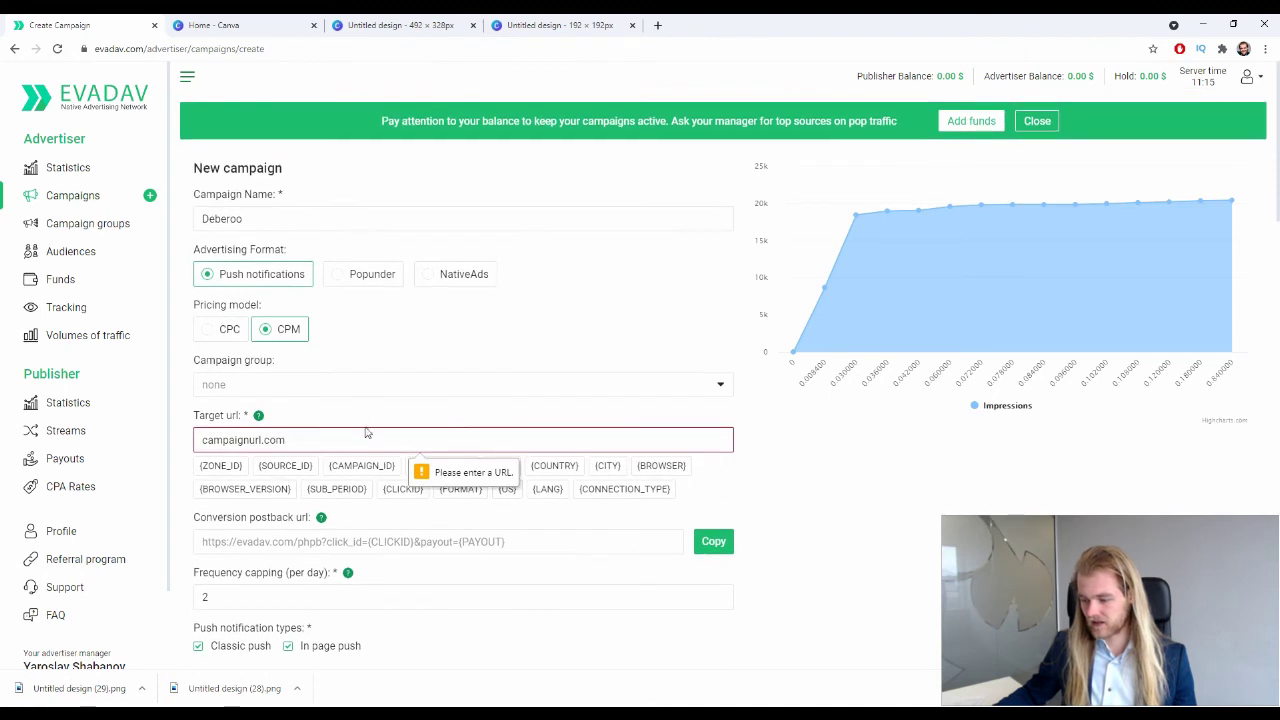
triple_click(366, 432)
text(https:)
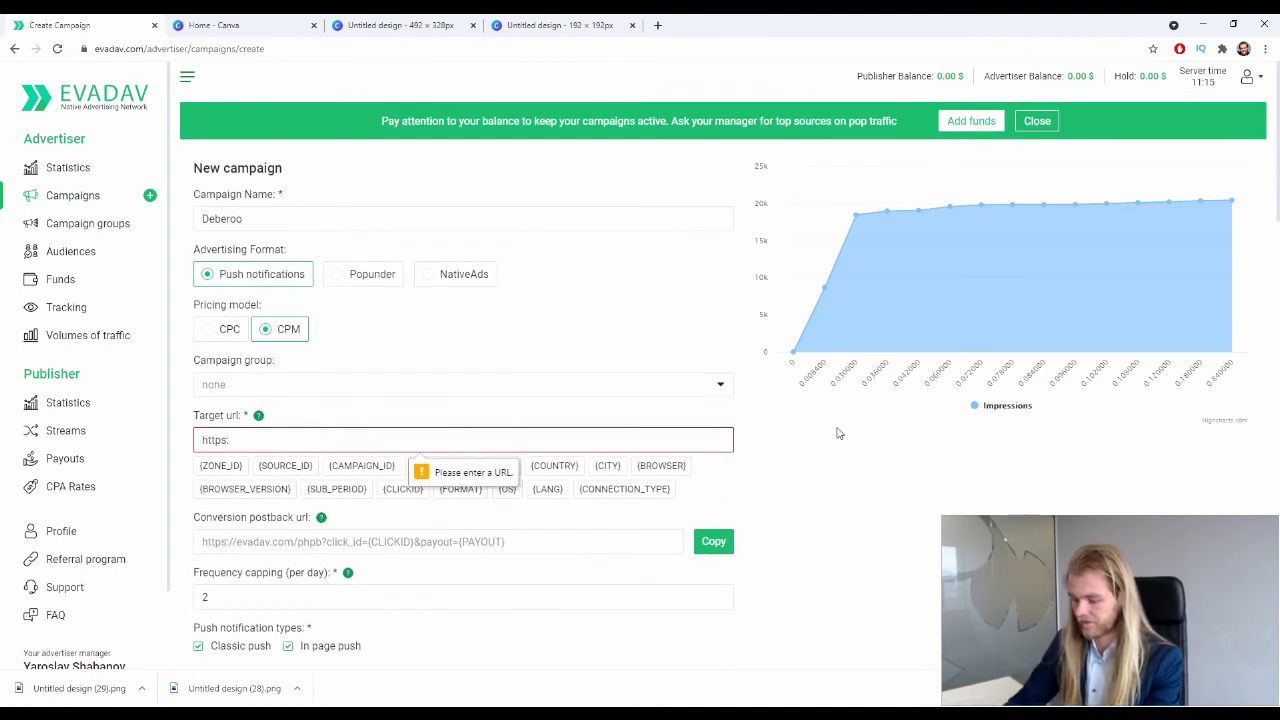
text(//deberoo.com/)
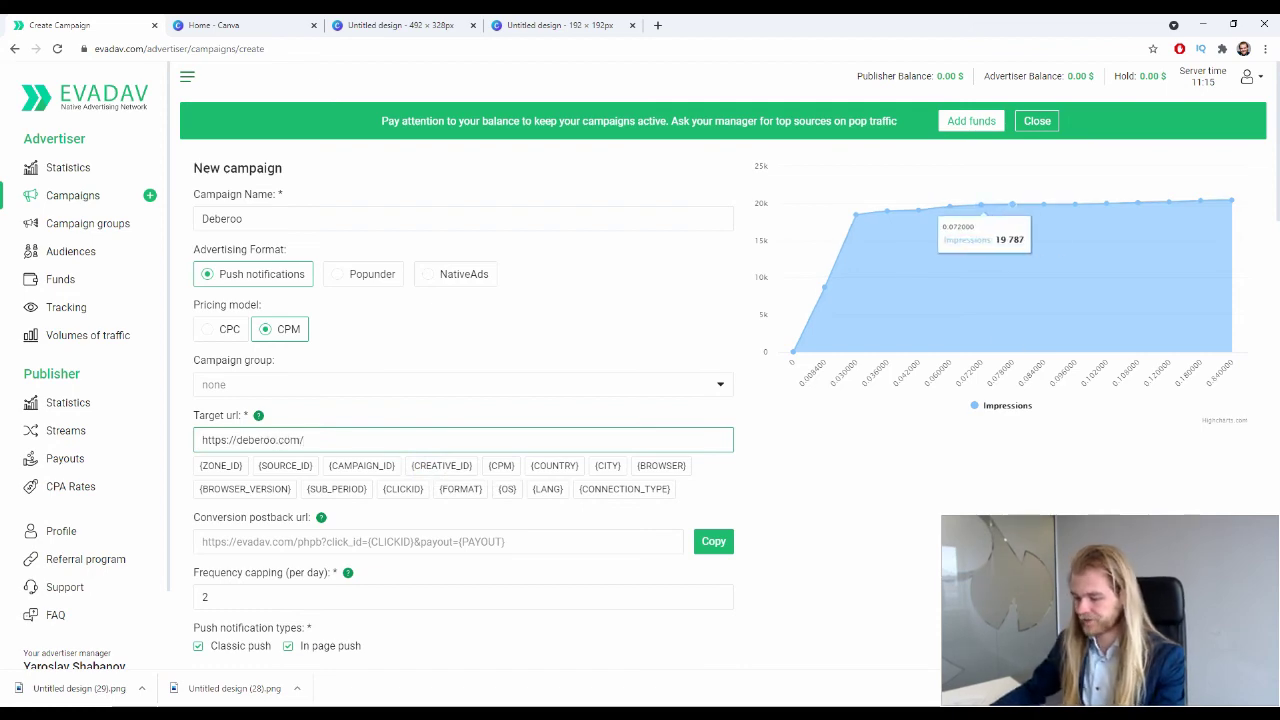
scroll(754, 451, down, 20)
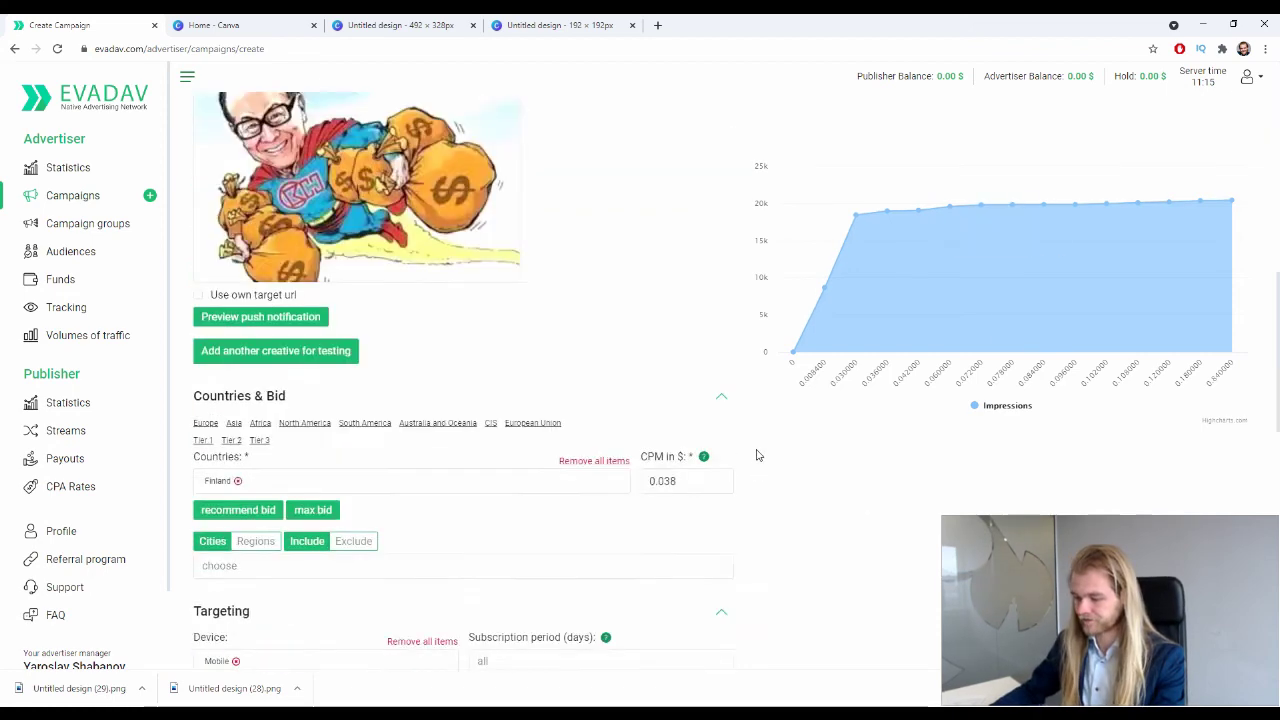
click(216, 634)
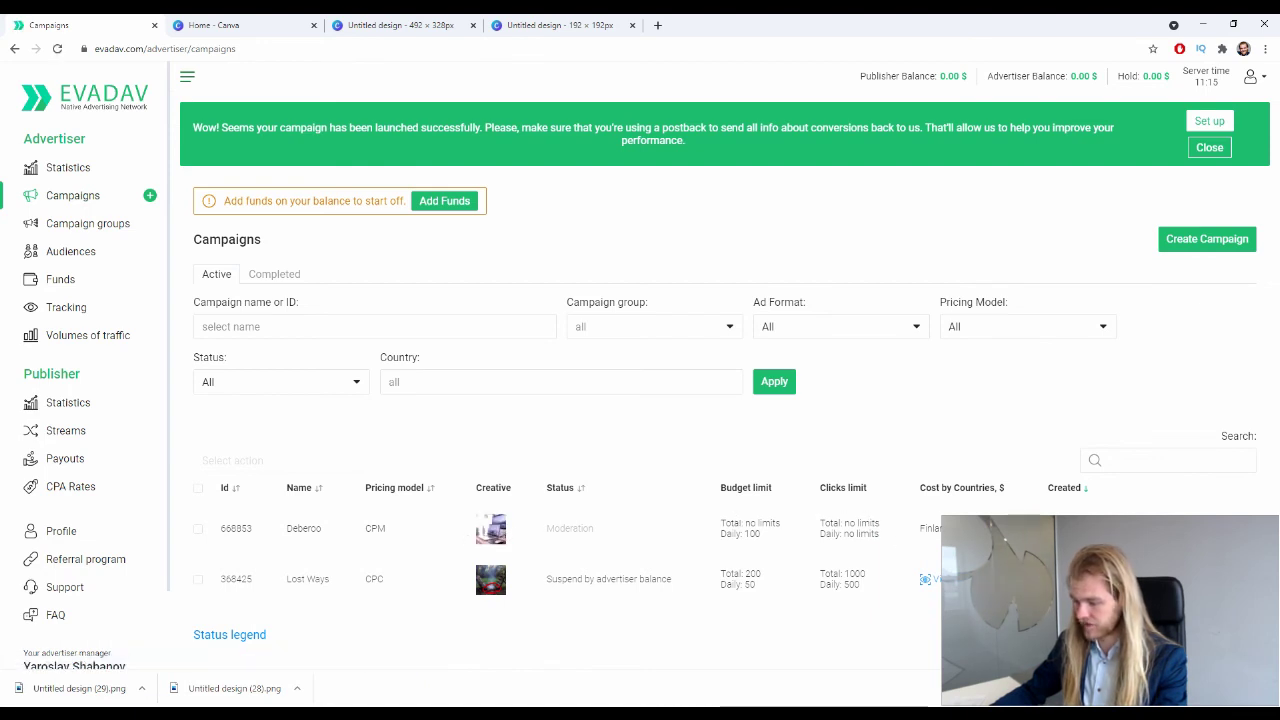
- Check the status of the Deberoo campaign in the campaign list and open that campaign for editing
double_click(570, 528)
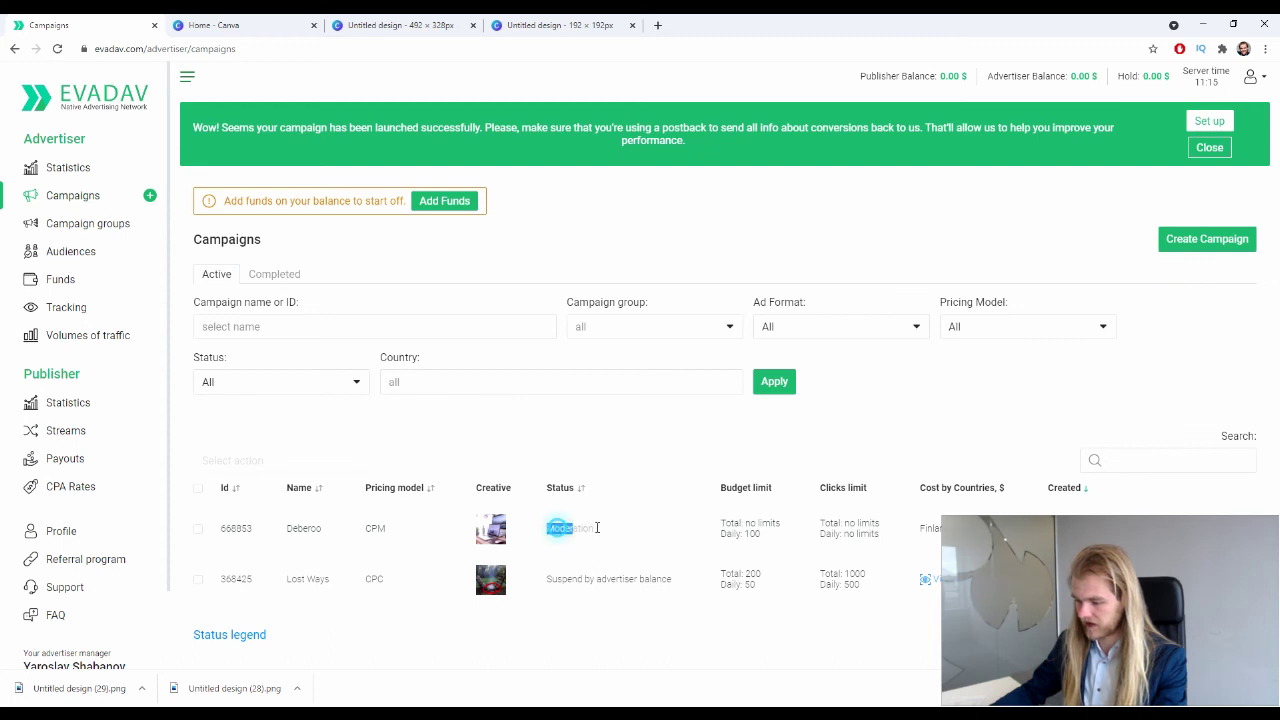
click(637, 527)
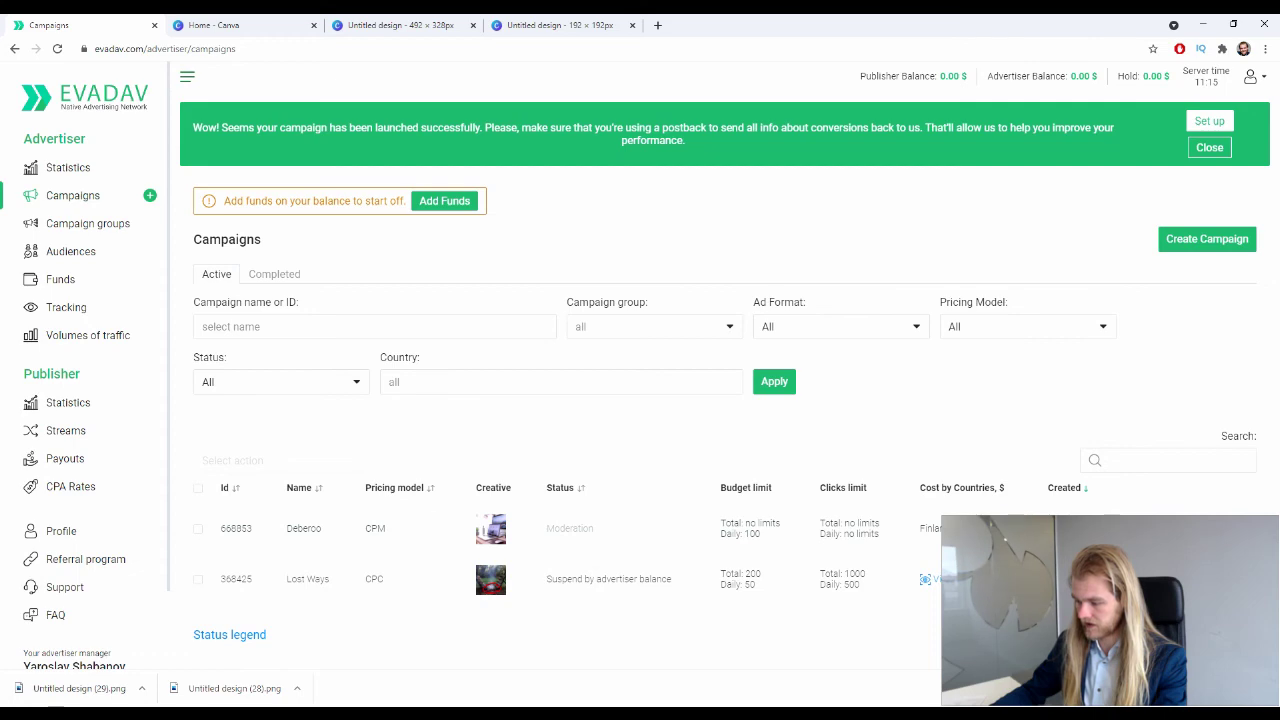
click(1190, 529)
scroll(508, 367, down, 20)
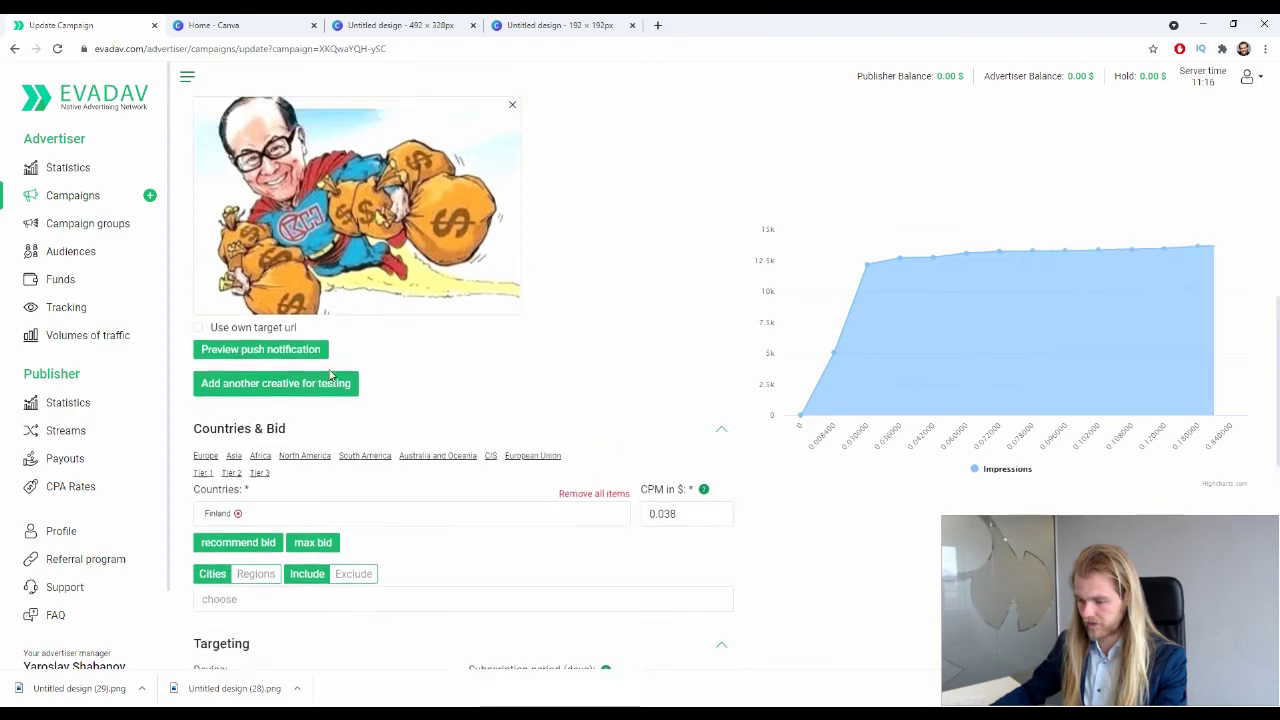
- Preview the first creative's push notification for Windows, Mac OS and Android
click(302, 367)
scroll(1066, 303, up, 3)
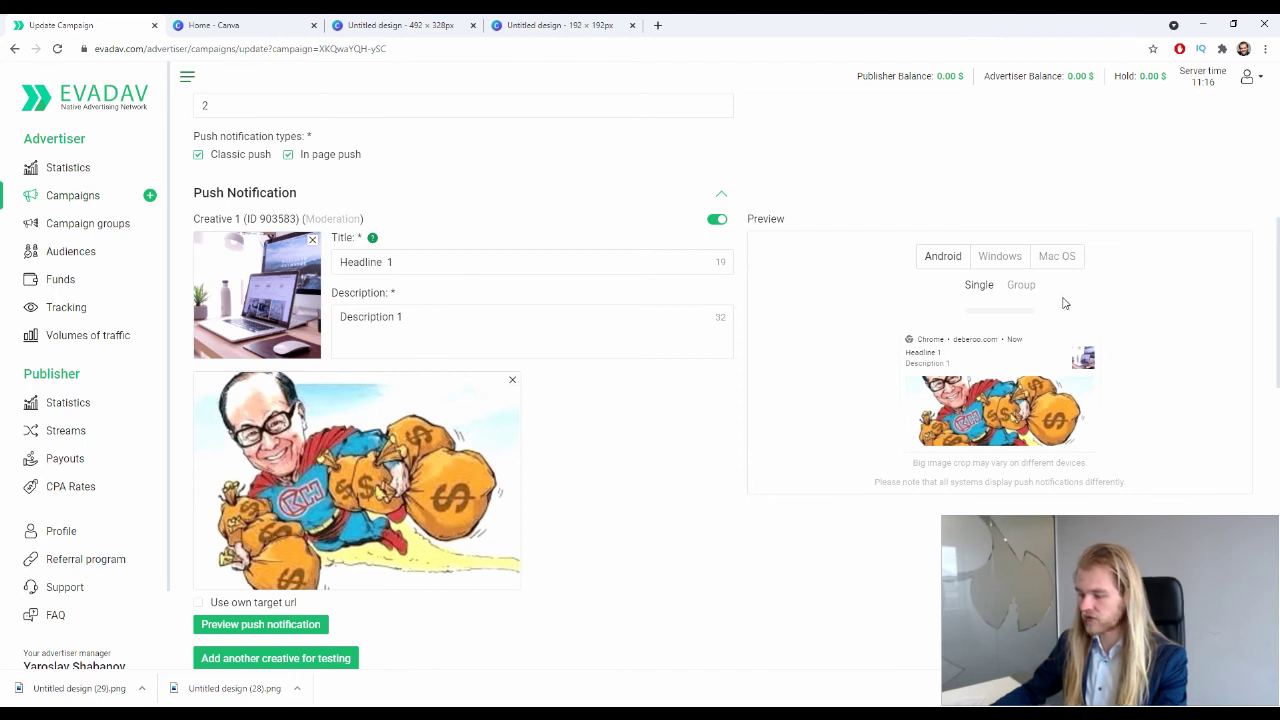
click(1010, 256)
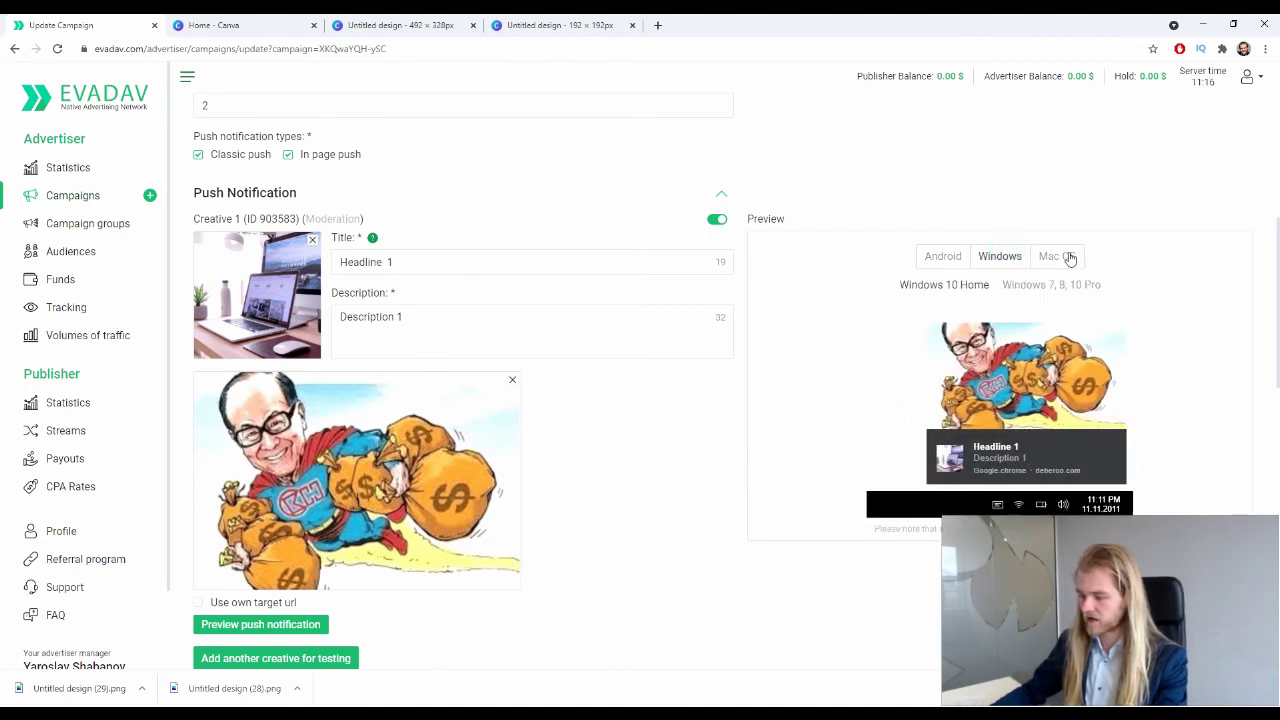
click(1066, 257)
click(945, 262)
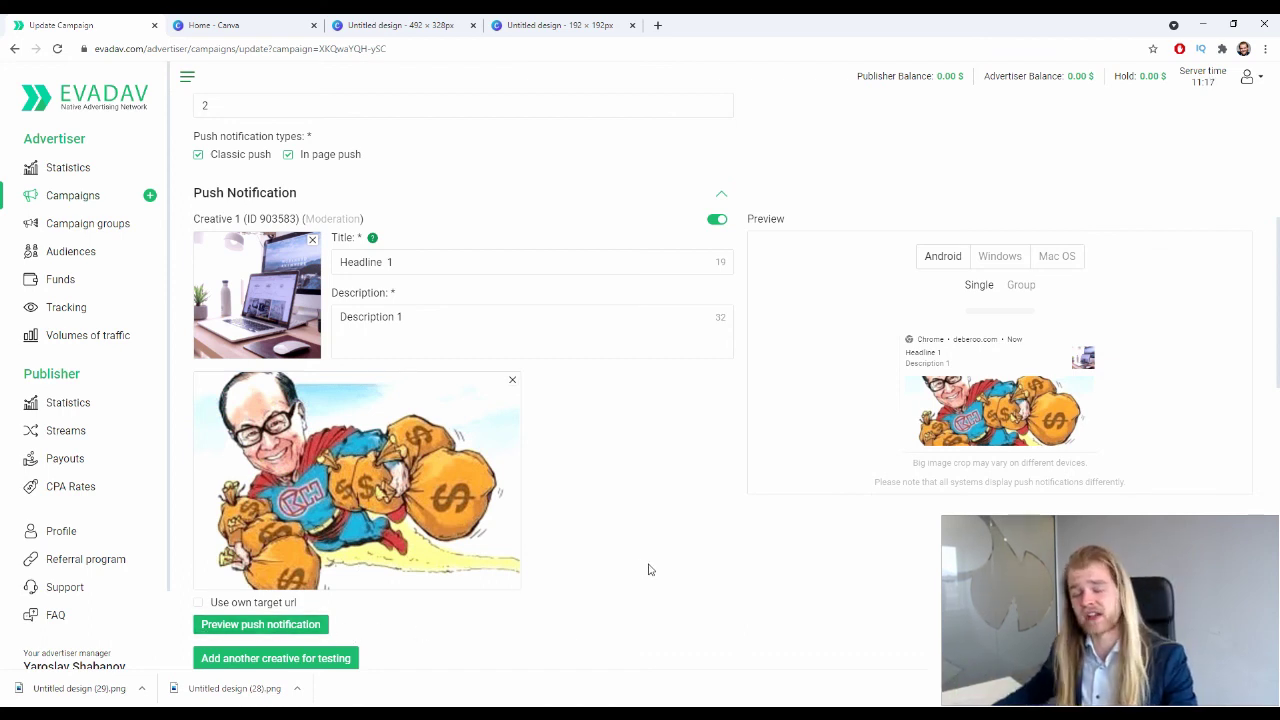
- Read the impressions estimate for the 0.03 bid on the chart and review the campaign's general settings
scroll(1126, 497, up, 3)
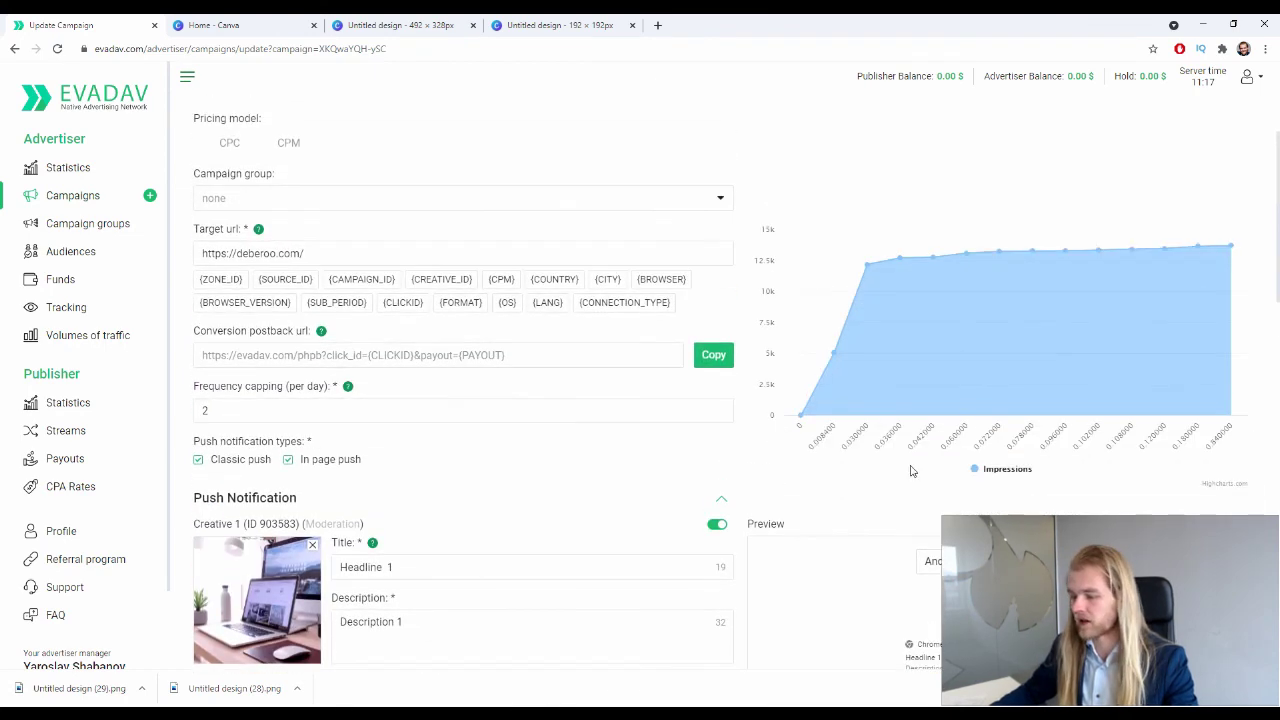
scroll(549, 410, down, 1)
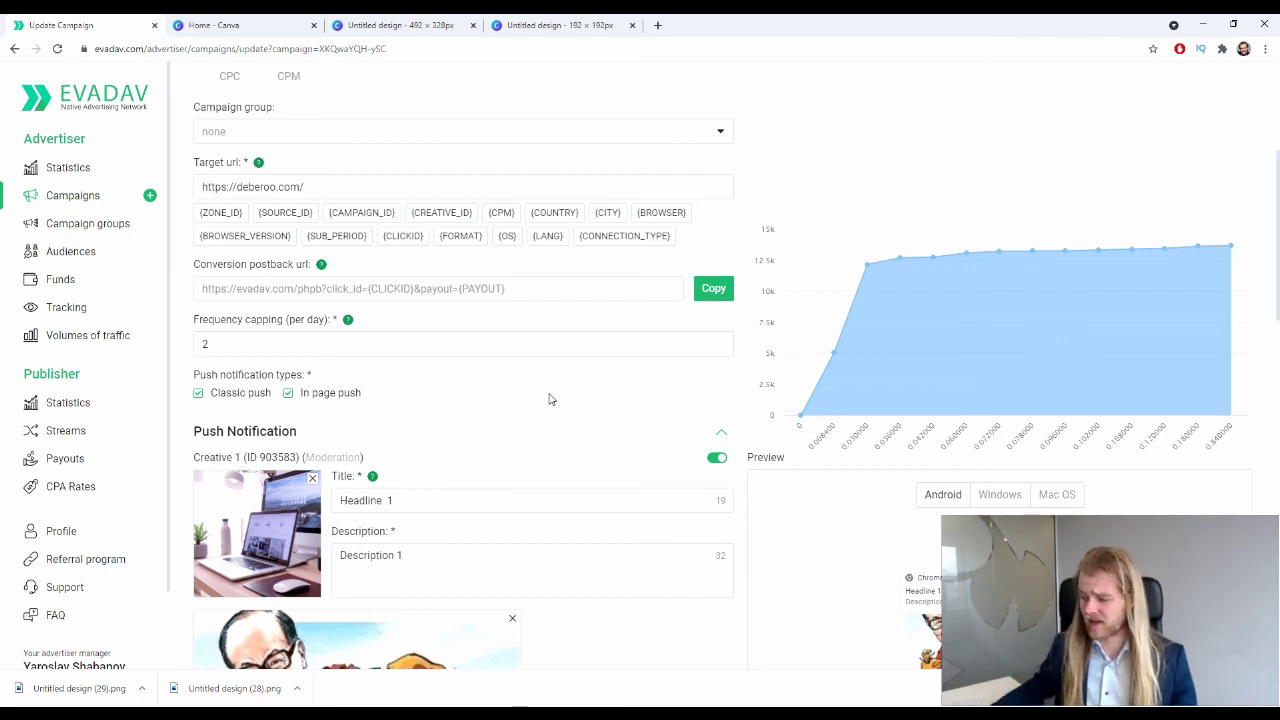
mouse_move(867, 263)
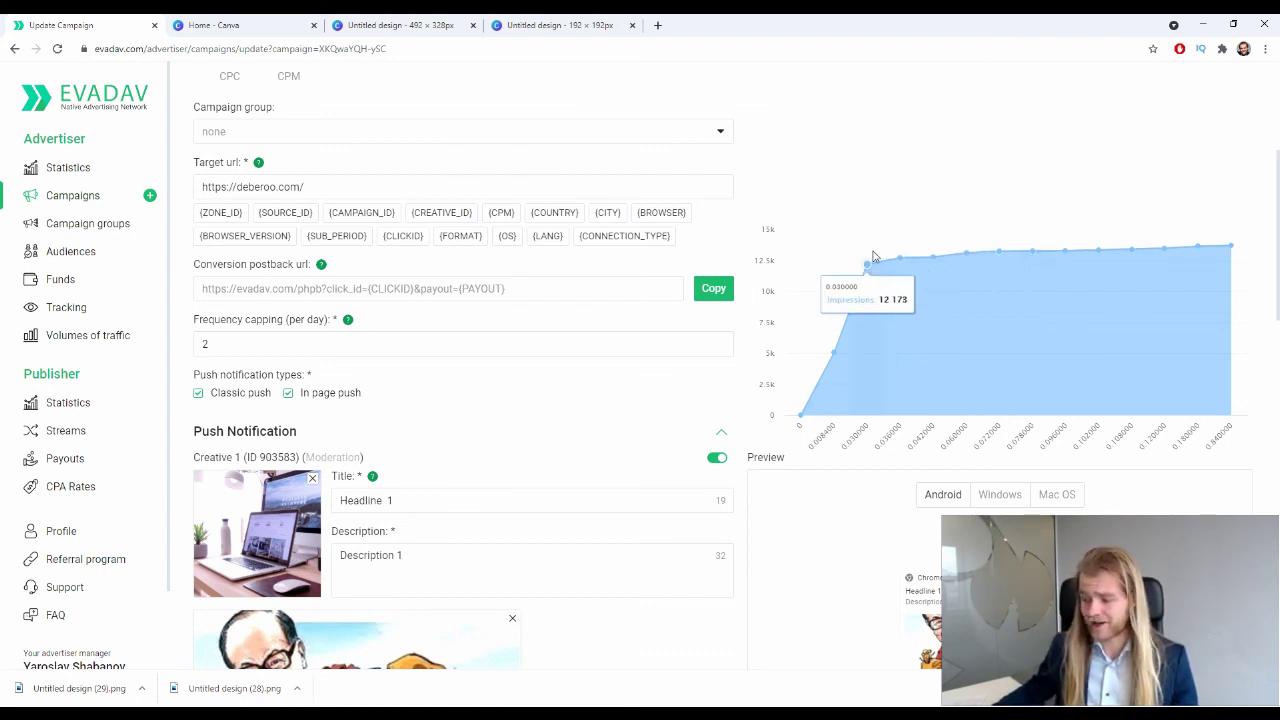
scroll(783, 114, up, 3)
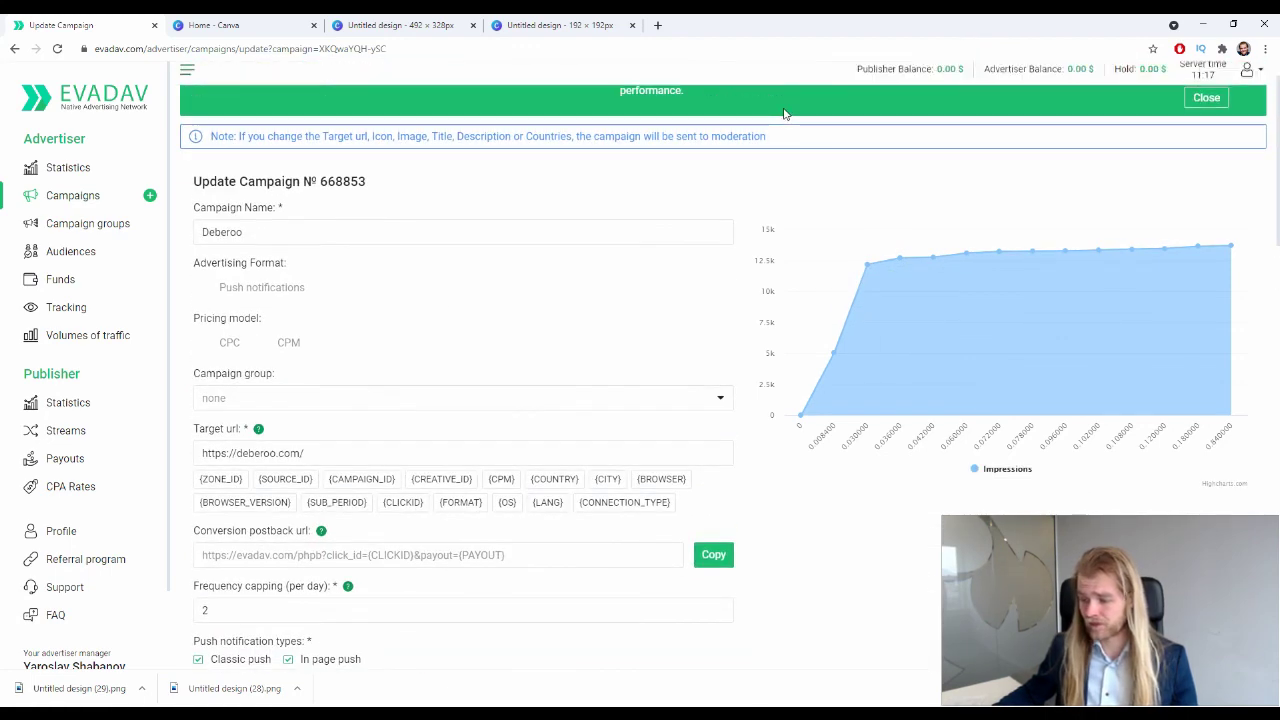
scroll(770, 125, up, 1)
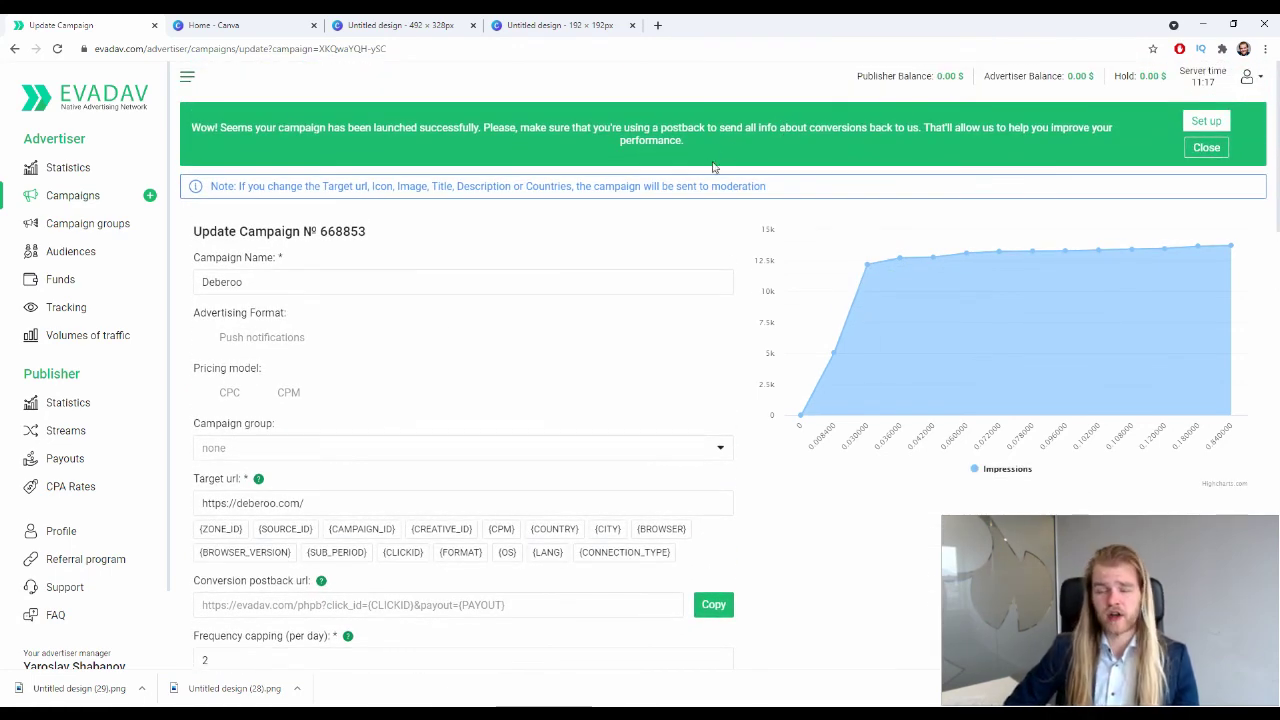